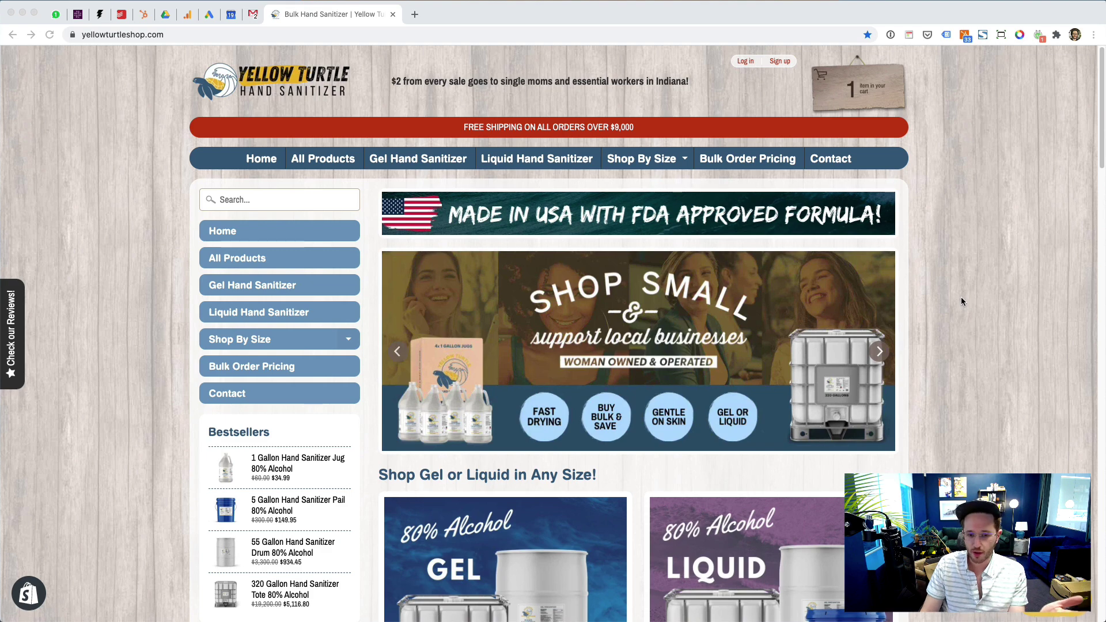
Review the store homepage from the banners and navigation through the gel/liquid categories, sizes section and founder story.
{"action": "scroll", "coordinate": [961, 296], "scroll_direction": "down", "scroll_amount": 4}
{"action": "scroll", "coordinate": [960, 297], "scroll_direction": "up", "scroll_amount": 4}
{"action": "scroll", "coordinate": [960, 297], "scroll_direction": "down", "scroll_amount": 7}
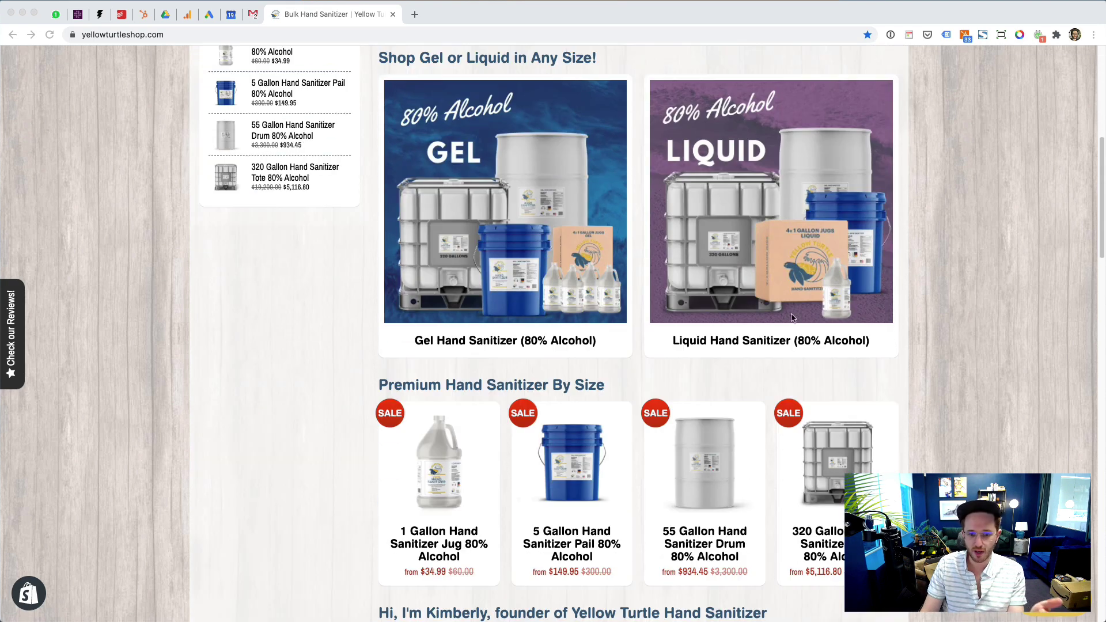
{"action": "scroll", "coordinate": [801, 320], "scroll_direction": "down", "scroll_amount": 4}
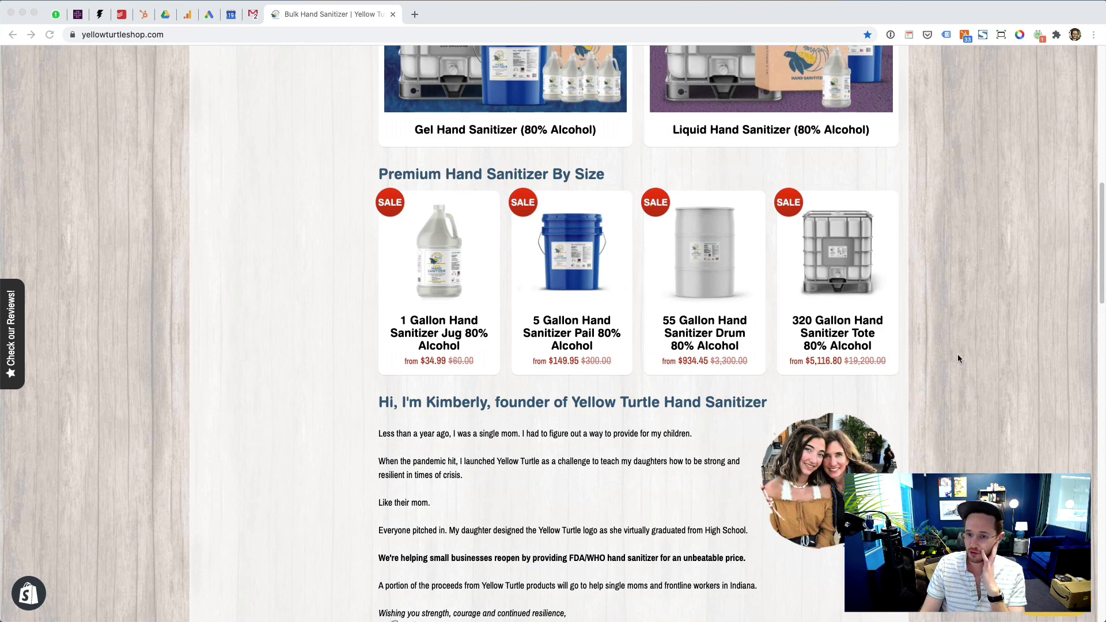
{"action": "scroll", "coordinate": [953, 361], "scroll_direction": "up", "scroll_amount": 5}
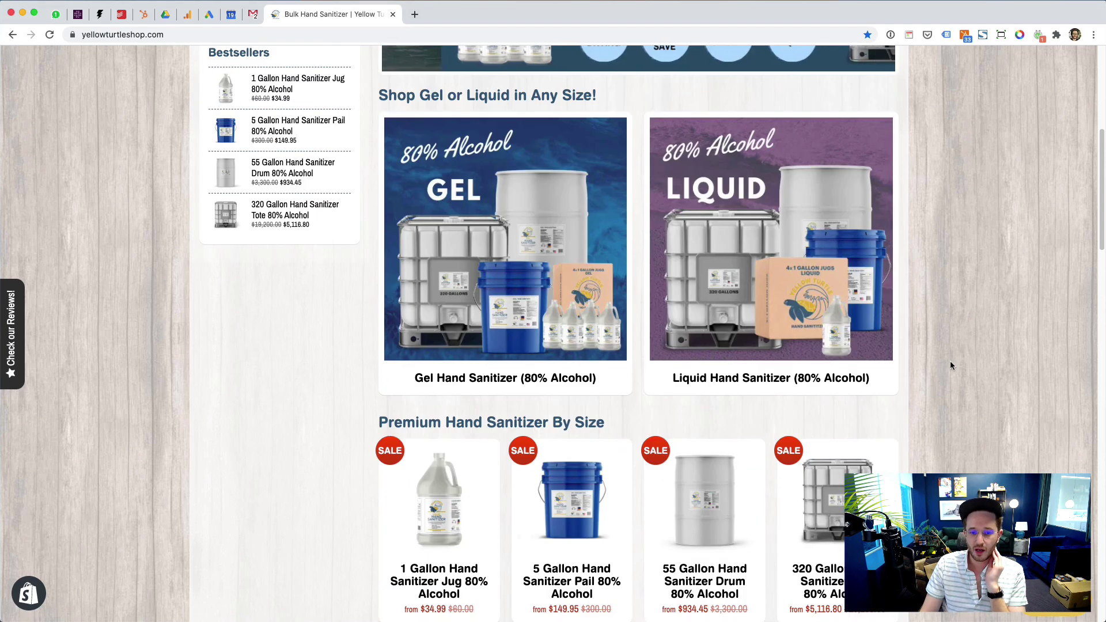
{"action": "scroll", "coordinate": [949, 365], "scroll_direction": "up", "scroll_amount": 2}
{"action": "scroll", "coordinate": [949, 365], "scroll_direction": "down", "scroll_amount": 4}
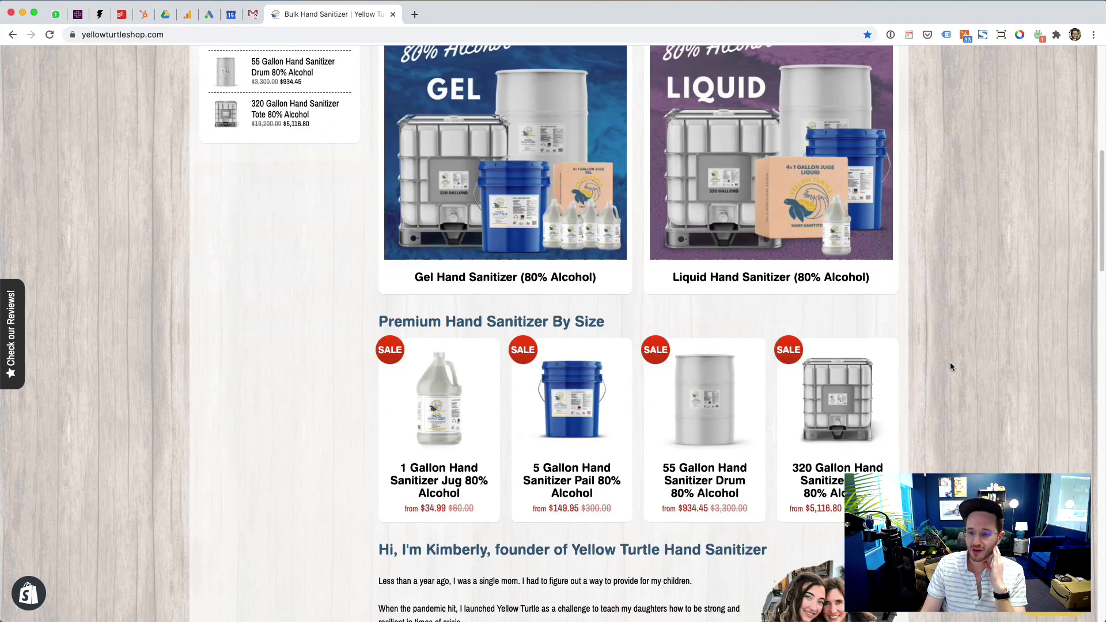
{"action": "scroll", "coordinate": [950, 366], "scroll_direction": "up", "scroll_amount": 2}
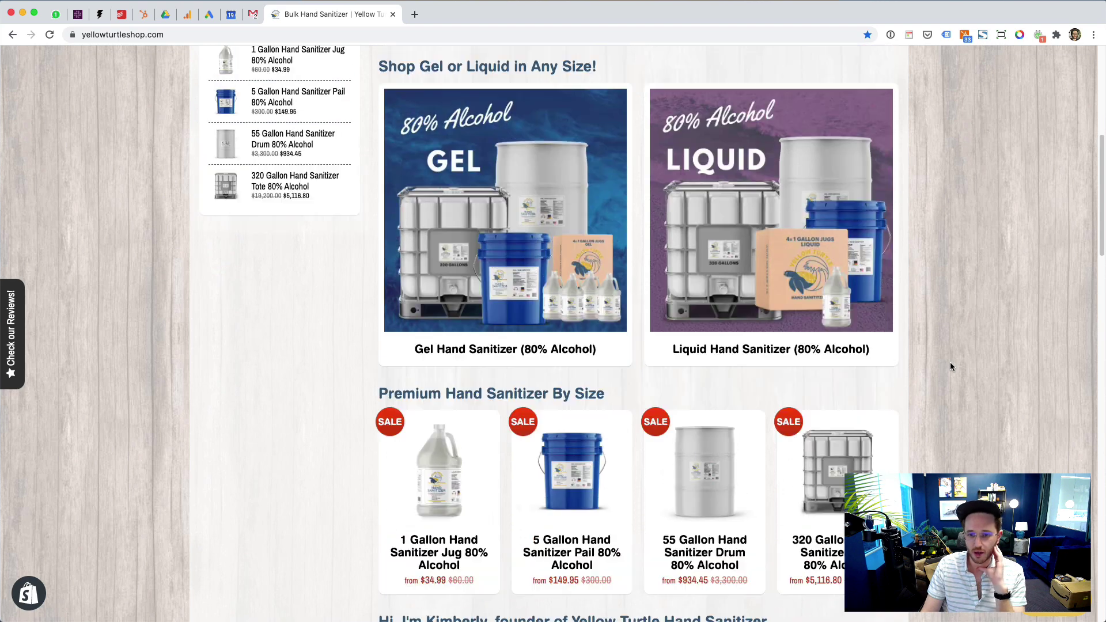
{"action": "scroll", "coordinate": [950, 366], "scroll_direction": "up", "scroll_amount": 7}
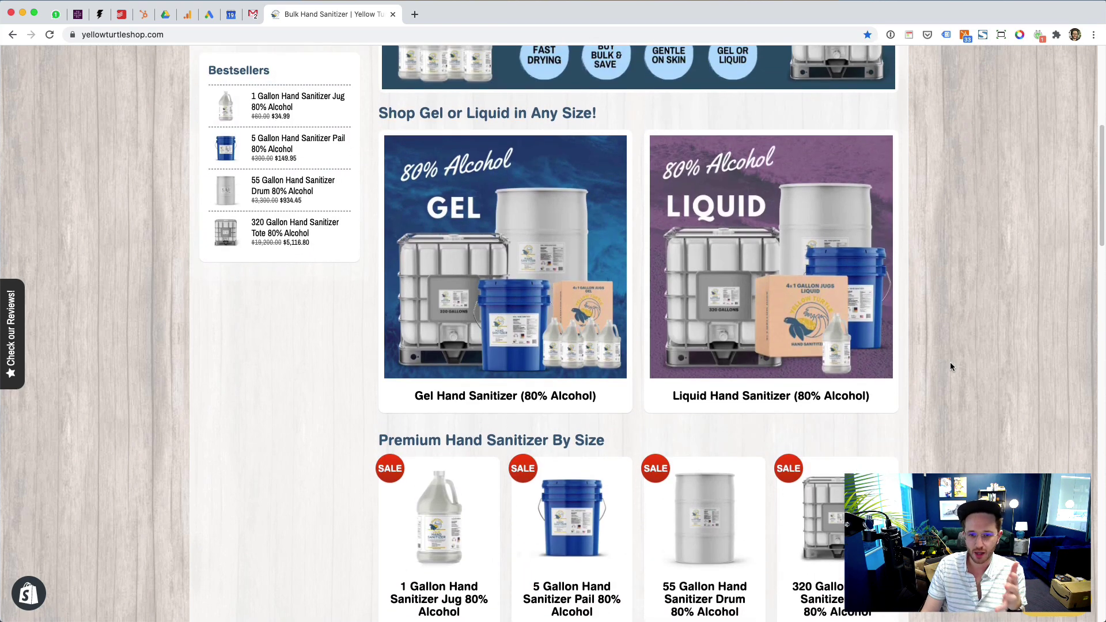
{"action": "scroll", "coordinate": [950, 368], "scroll_direction": "up", "scroll_amount": 1}
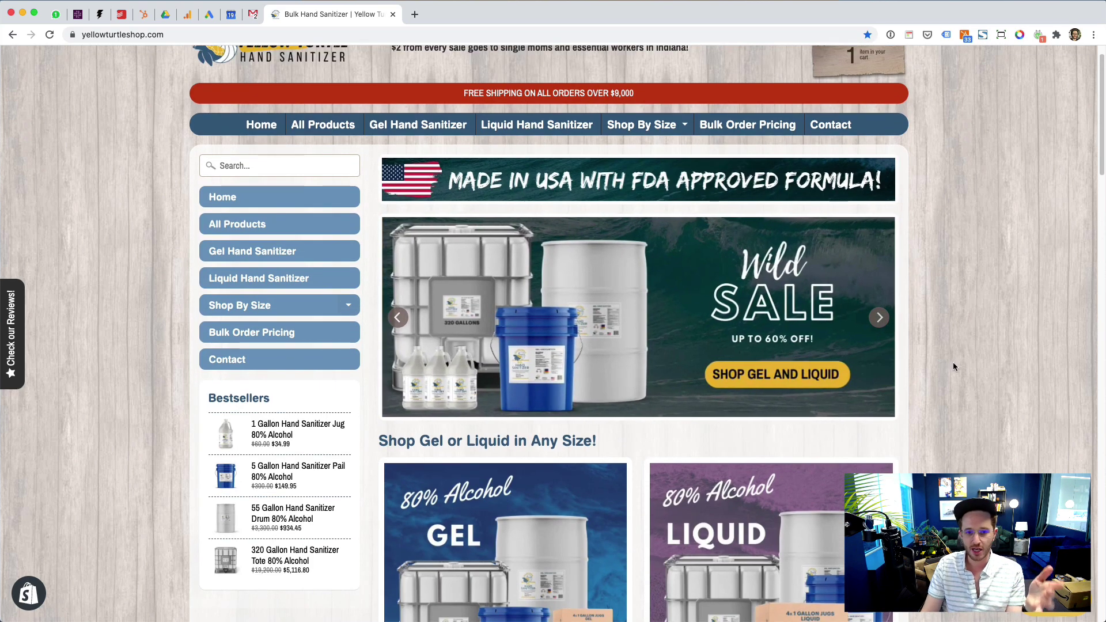
{"action": "scroll", "coordinate": [953, 367], "scroll_direction": "up", "scroll_amount": 1}
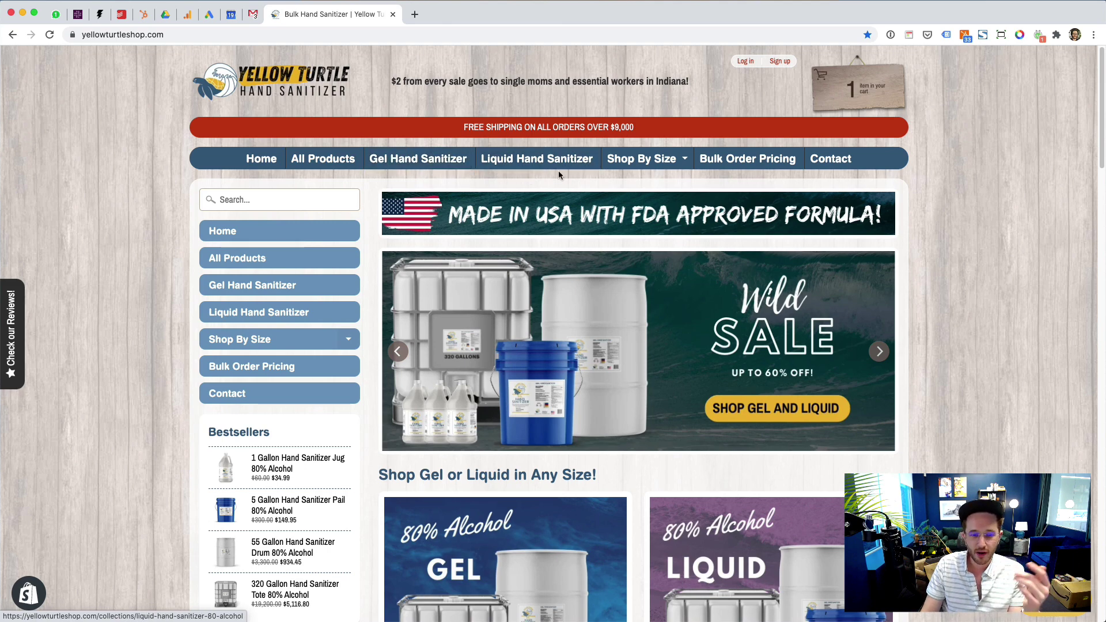
{"action": "mouse_move", "coordinate": [623, 173]}
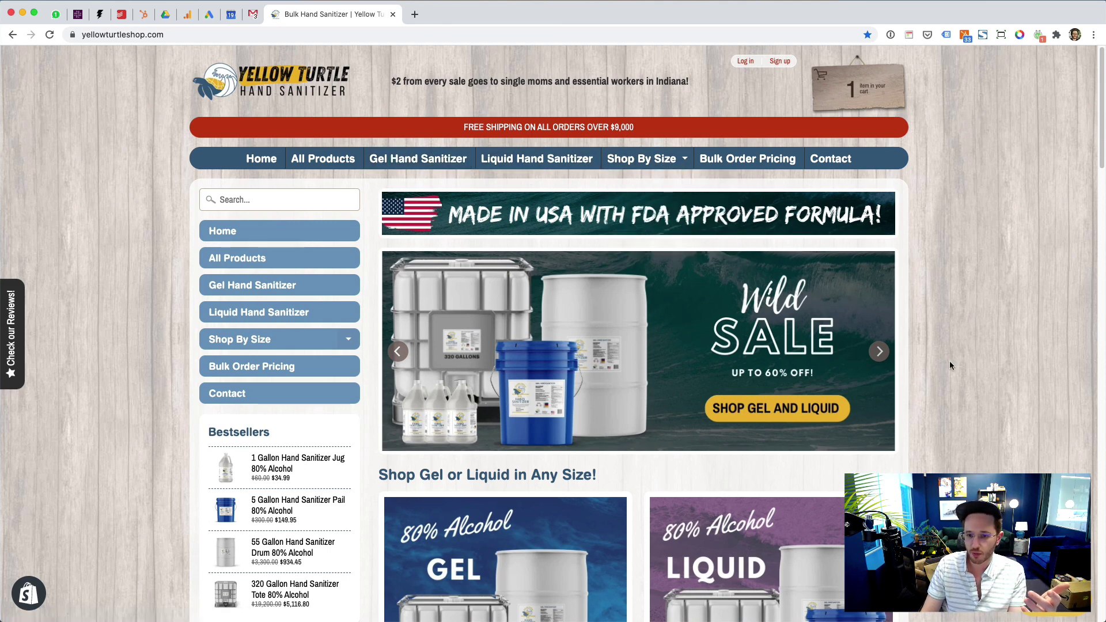
{"action": "scroll", "coordinate": [949, 361], "scroll_direction": "down", "scroll_amount": 12}
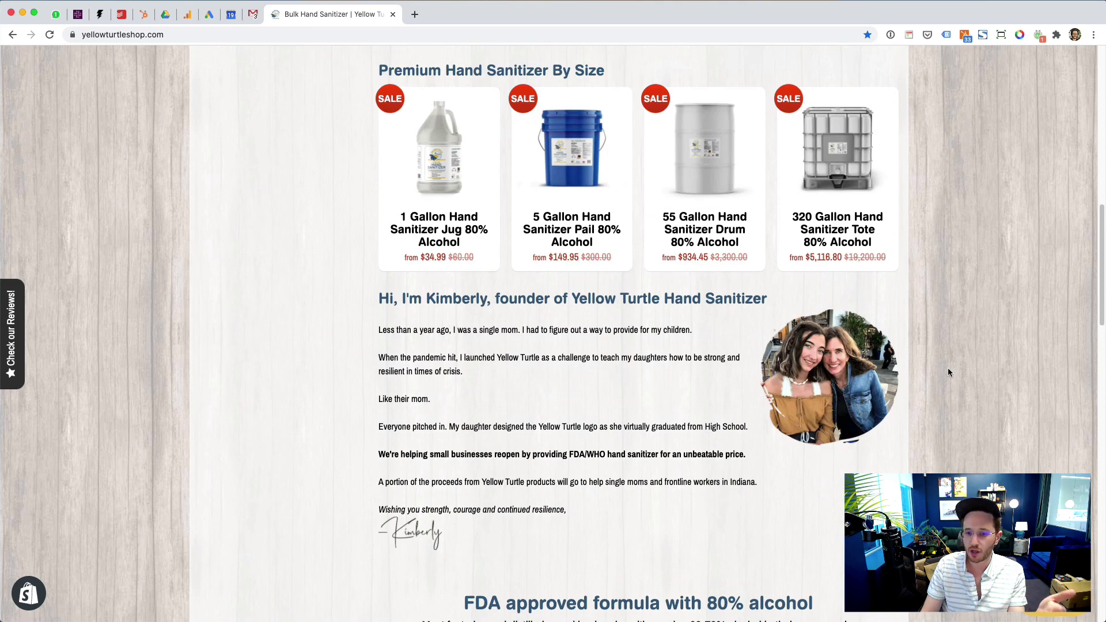
{"action": "scroll", "coordinate": [948, 367], "scroll_direction": "up", "scroll_amount": 12}
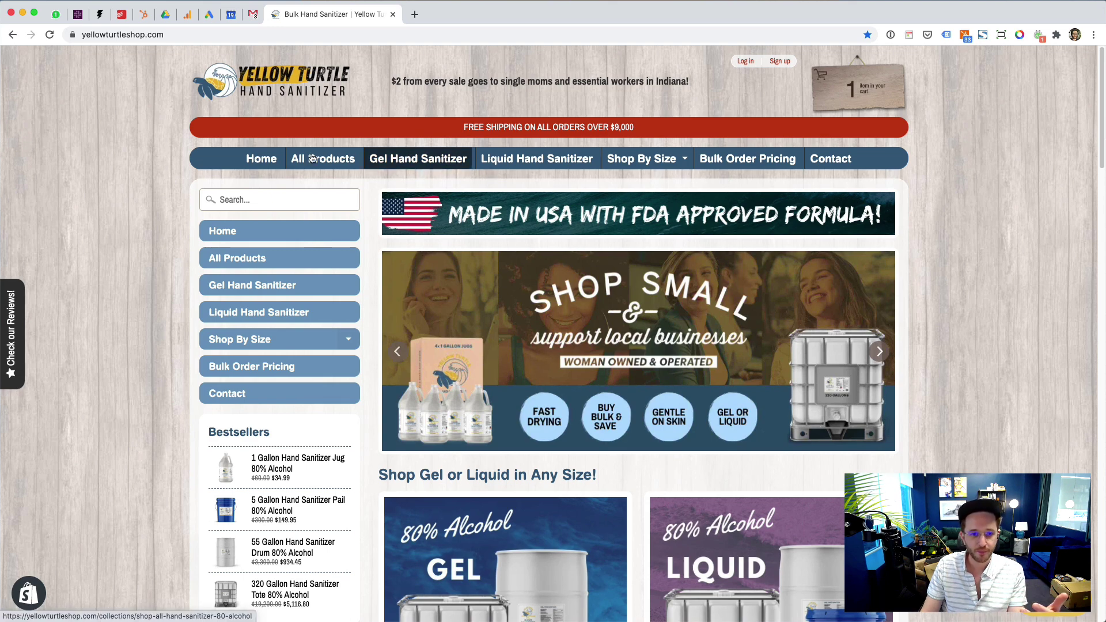
Open the Gel Hand Sanitizer collection and look through its products.
{"action": "left_click", "coordinate": [418, 159]}
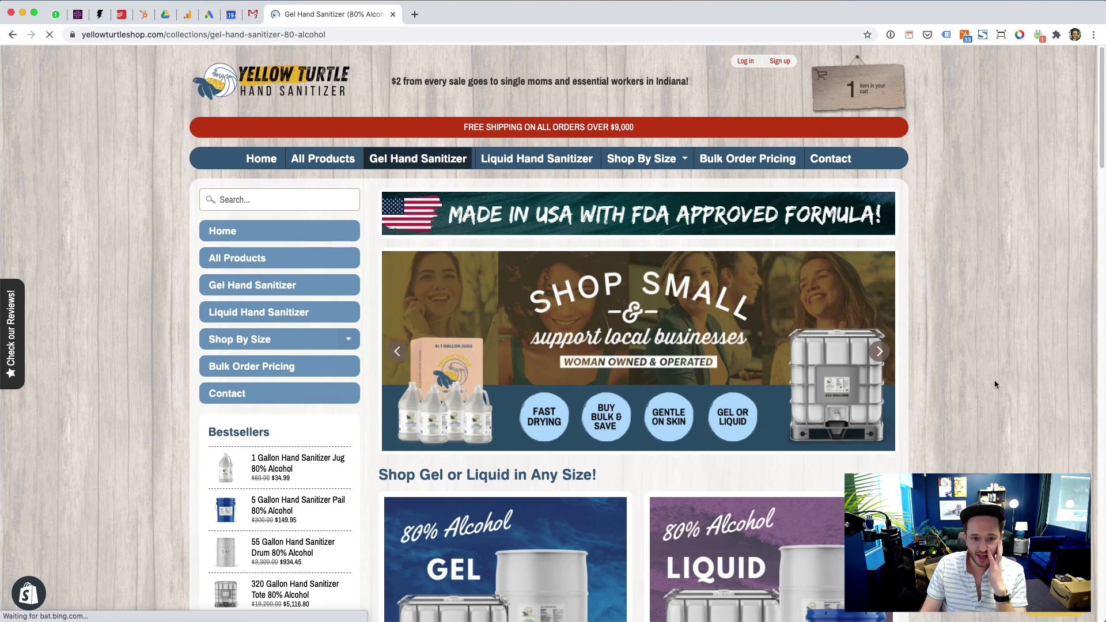
{"action": "scroll", "coordinate": [262, 257], "scroll_direction": "down", "scroll_amount": 1}
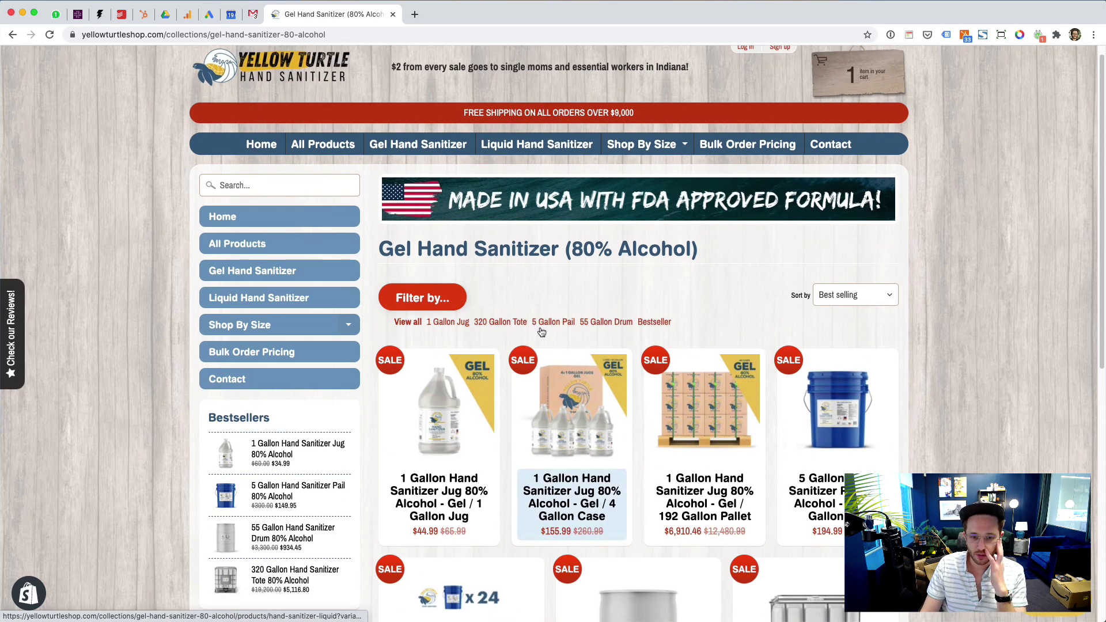
{"action": "scroll", "coordinate": [605, 357], "scroll_direction": "down", "scroll_amount": 3}
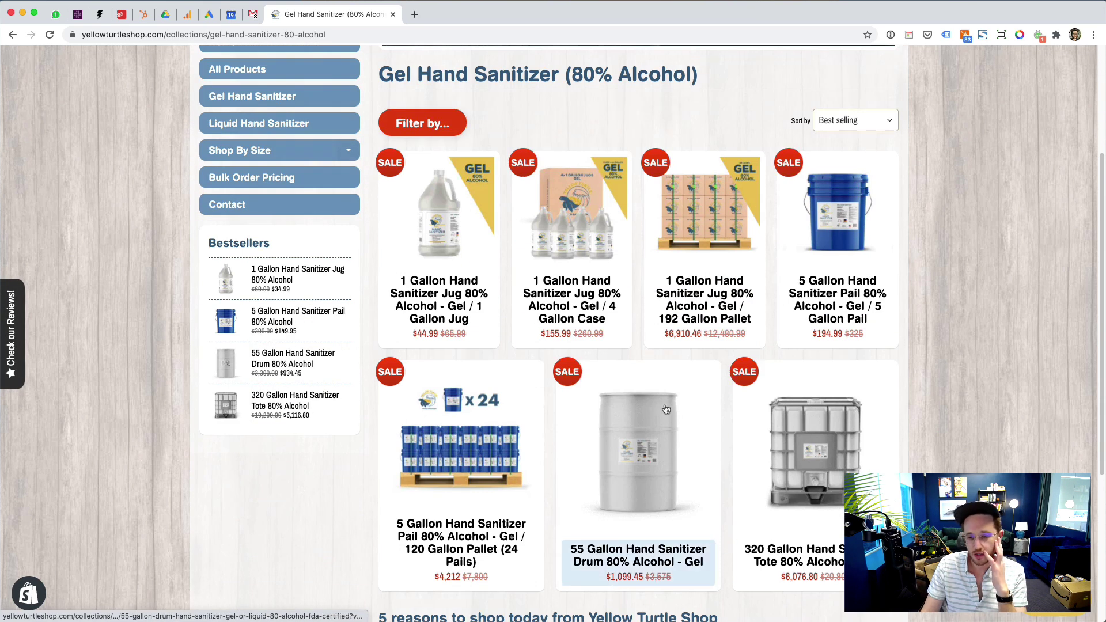
{"action": "scroll", "coordinate": [665, 409], "scroll_direction": "up", "scroll_amount": 3}
{"action": "scroll", "coordinate": [687, 468], "scroll_direction": "down", "scroll_amount": 1}
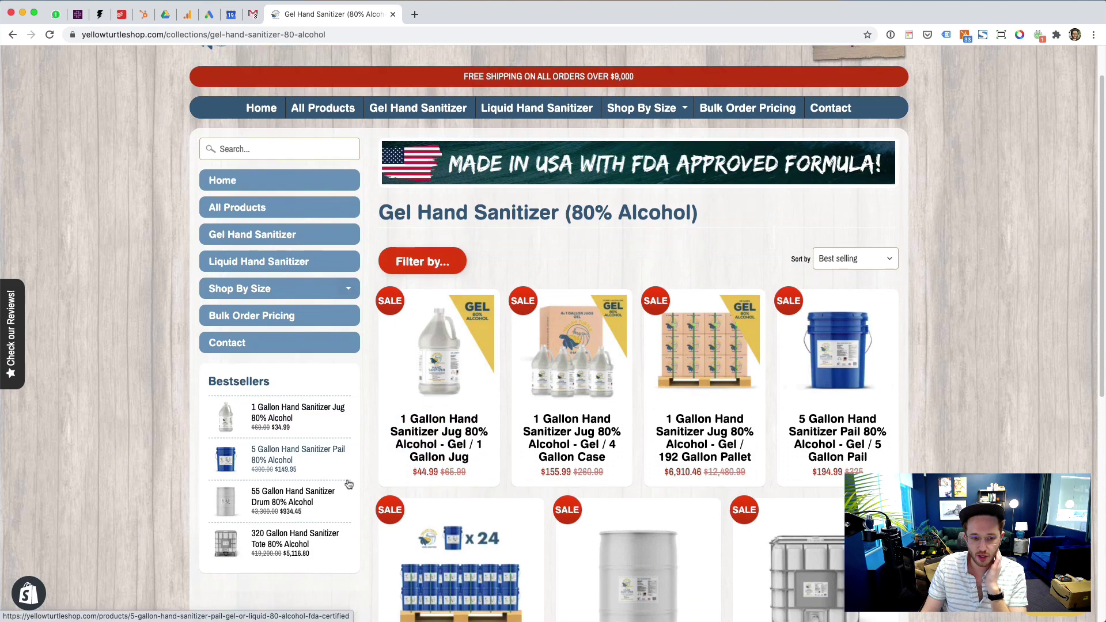
Open the gel 1 Gallon Jug product from the collection and examine its product title.
{"action": "left_click", "coordinate": [447, 448]}
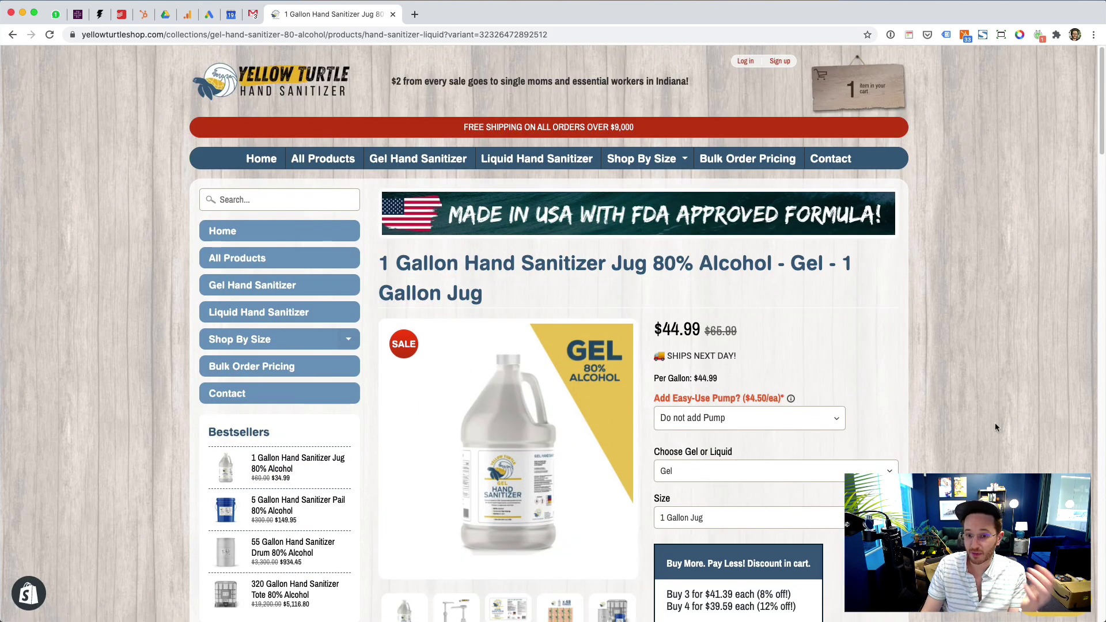
{"action": "scroll", "coordinate": [995, 426], "scroll_direction": "down", "scroll_amount": 1}
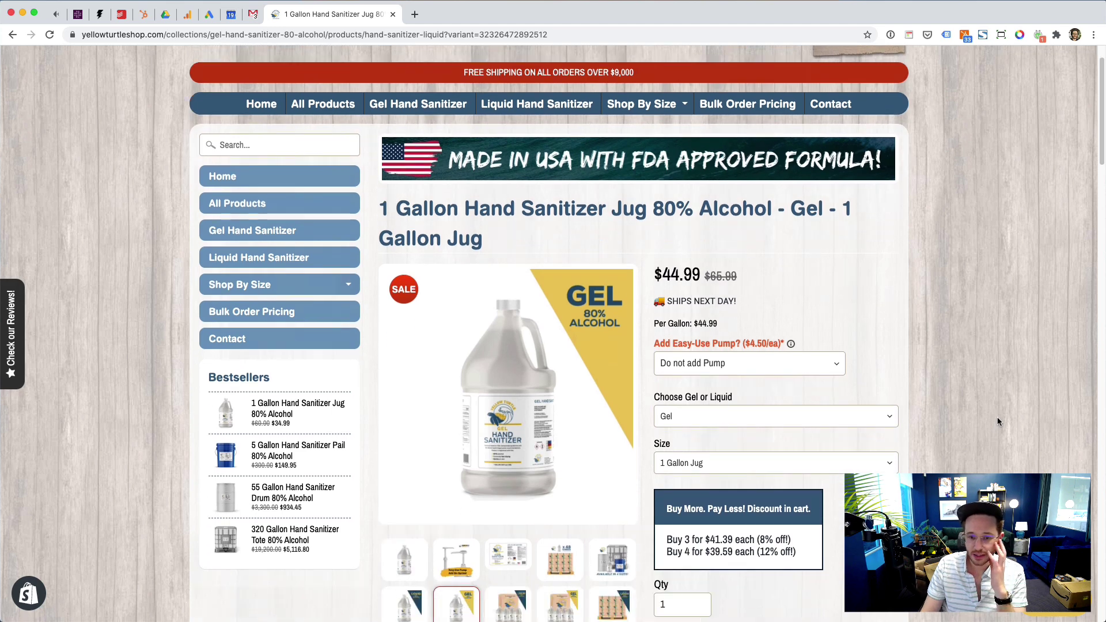
{"action": "scroll", "coordinate": [996, 416], "scroll_direction": "up", "scroll_amount": 1}
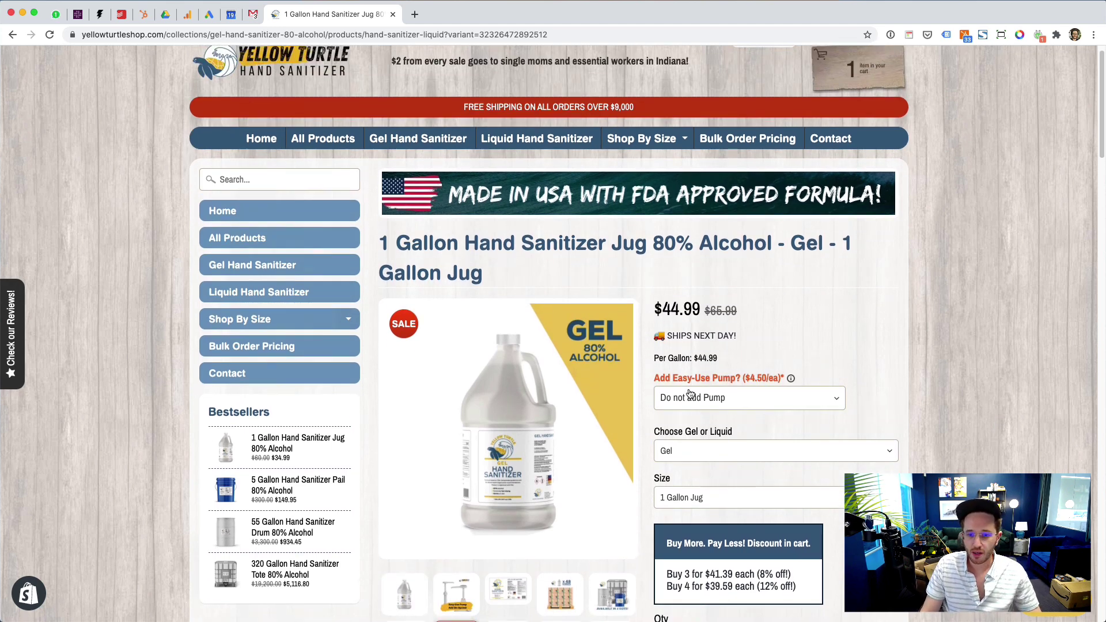
{"action": "triple_click", "coordinate": [456, 272]}
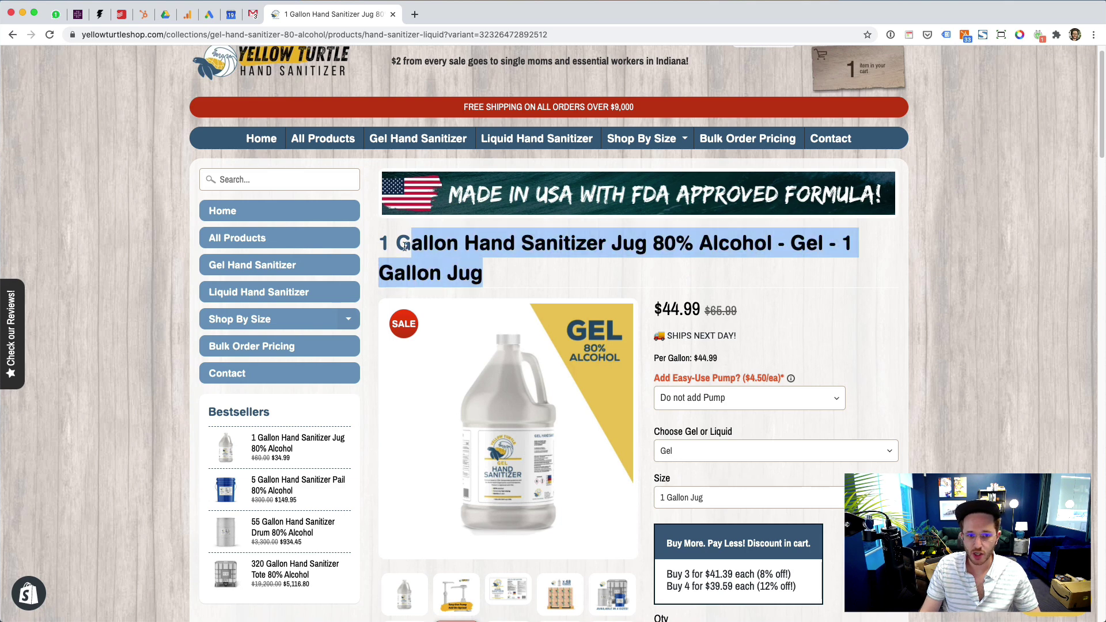
{"action": "left_click", "coordinate": [467, 258]}
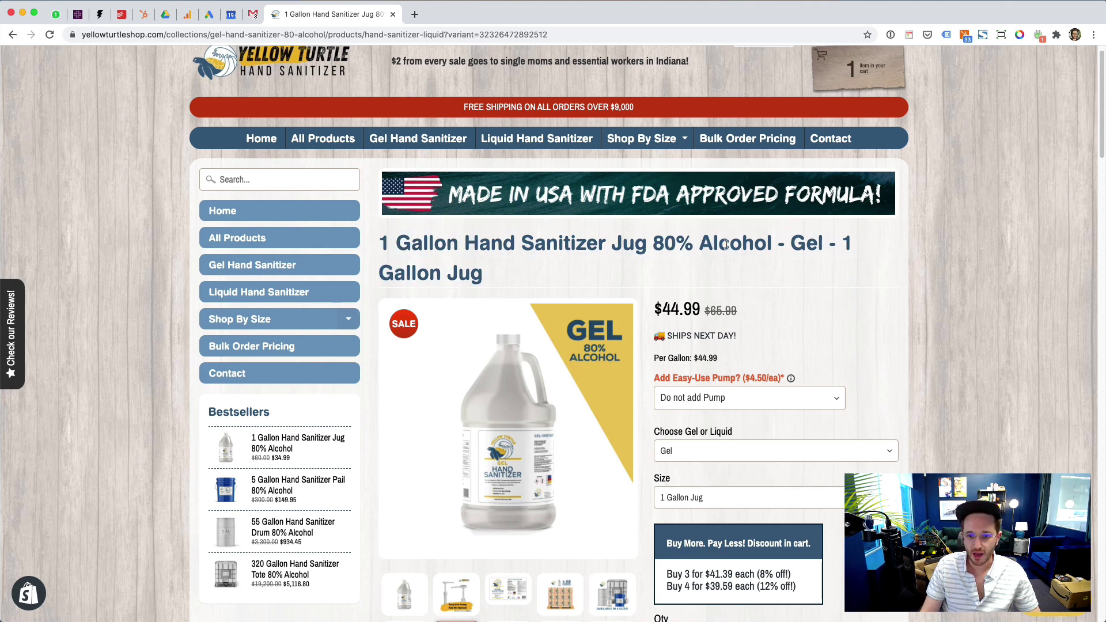
Switch the product variant to Liquid and back to Gel, checking the variant wording in the product title.
{"action": "left_click", "coordinate": [709, 455]}
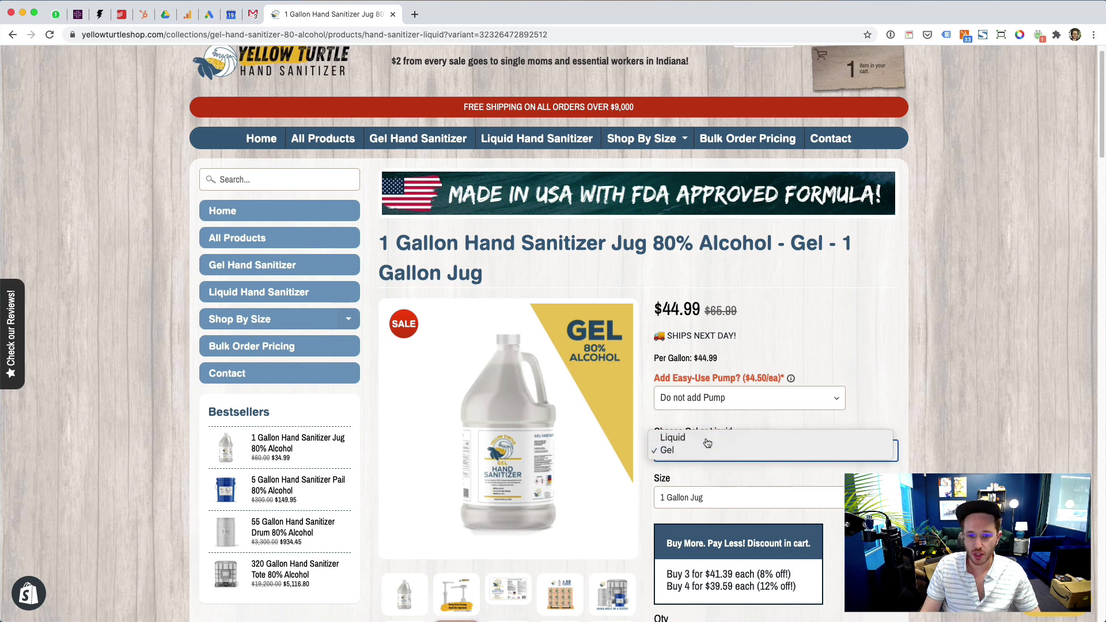
{"action": "left_click", "coordinate": [708, 437]}
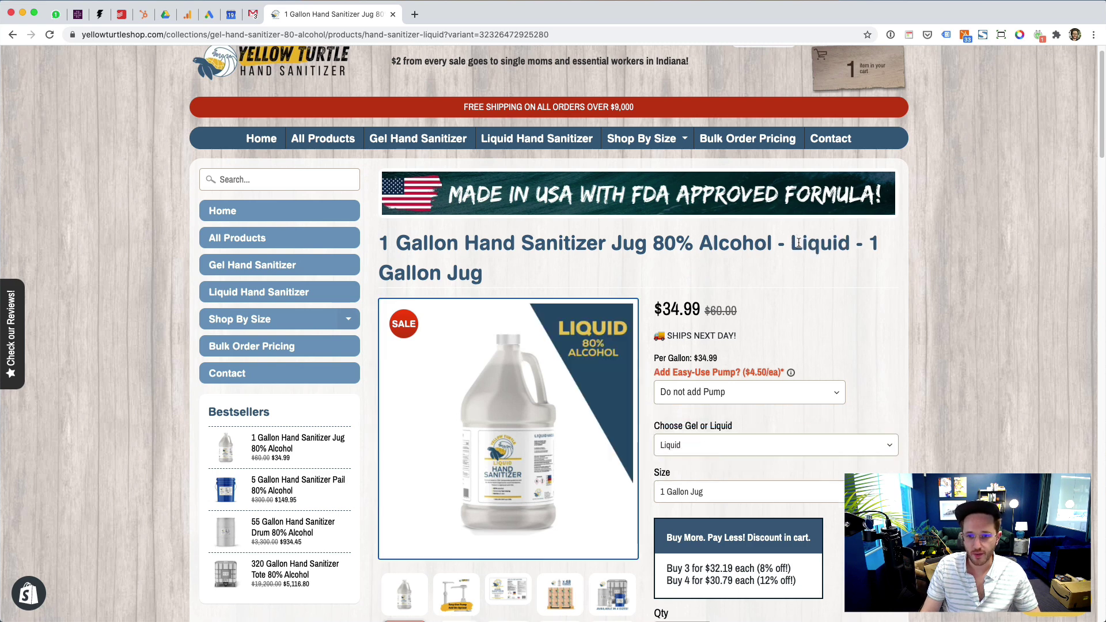
{"action": "left_click_drag", "start_coordinate": [799, 242], "coordinate": [885, 243]}
{"action": "left_click", "coordinate": [712, 445]}
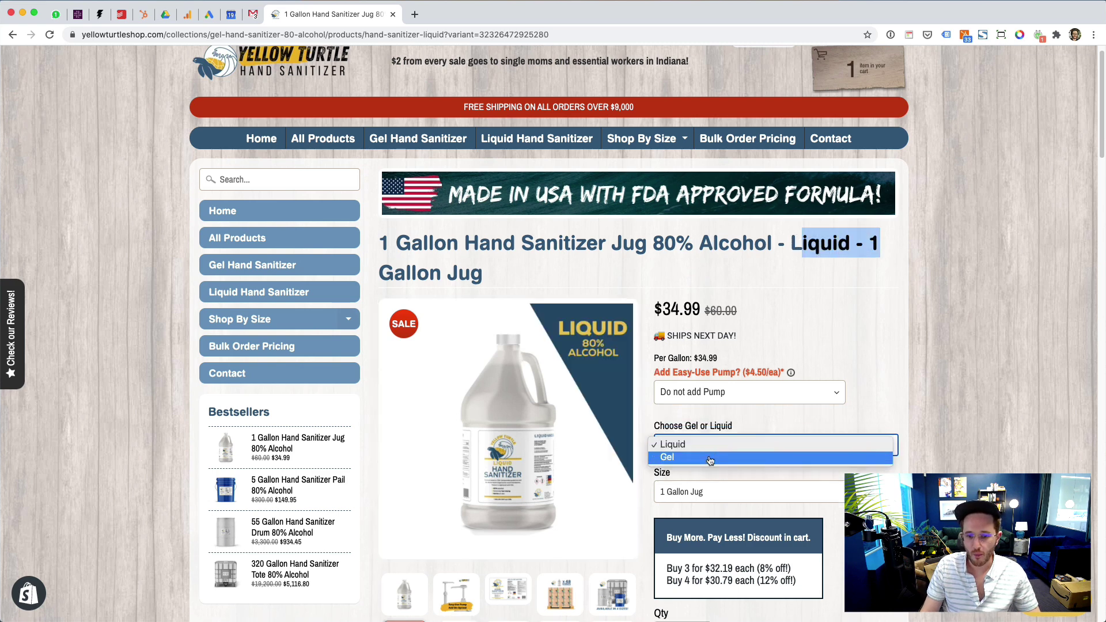
{"action": "left_click", "coordinate": [710, 458]}
{"action": "mouse_move", "coordinate": [792, 245]}
{"action": "left_mouse_down"}
{"action": "mouse_move", "coordinate": [856, 251]}
{"action": "mouse_move", "coordinate": [800, 247]}
{"action": "left_mouse_up"}
{"action": "left_click", "coordinate": [706, 280]}
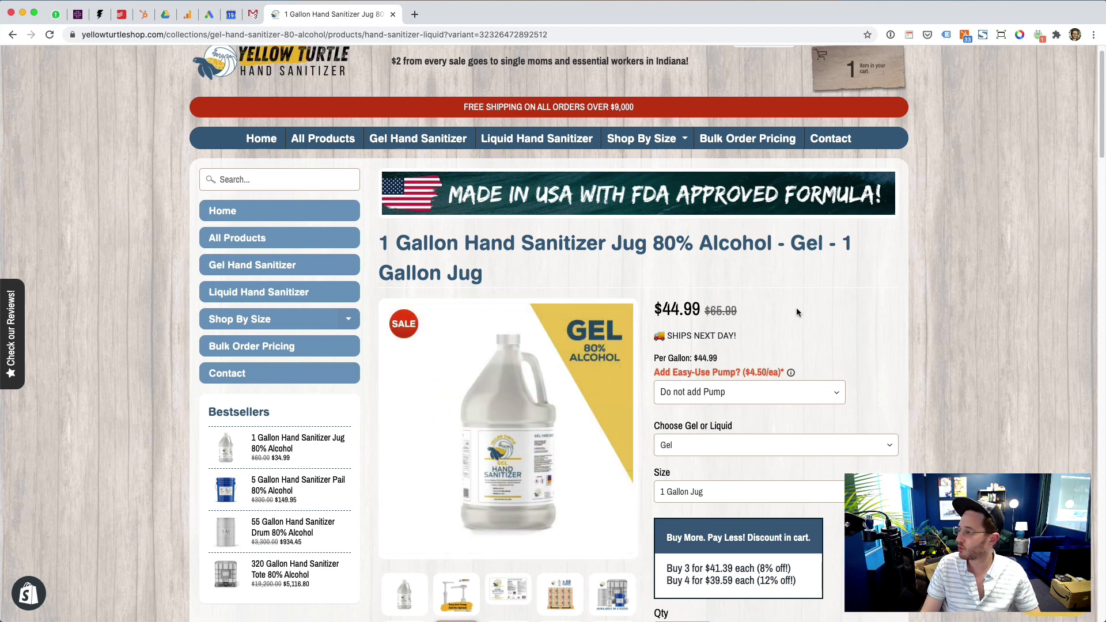
Examine the shipping time note beneath the product price.
{"action": "scroll", "coordinate": [807, 323], "scroll_direction": "down", "scroll_amount": 5}
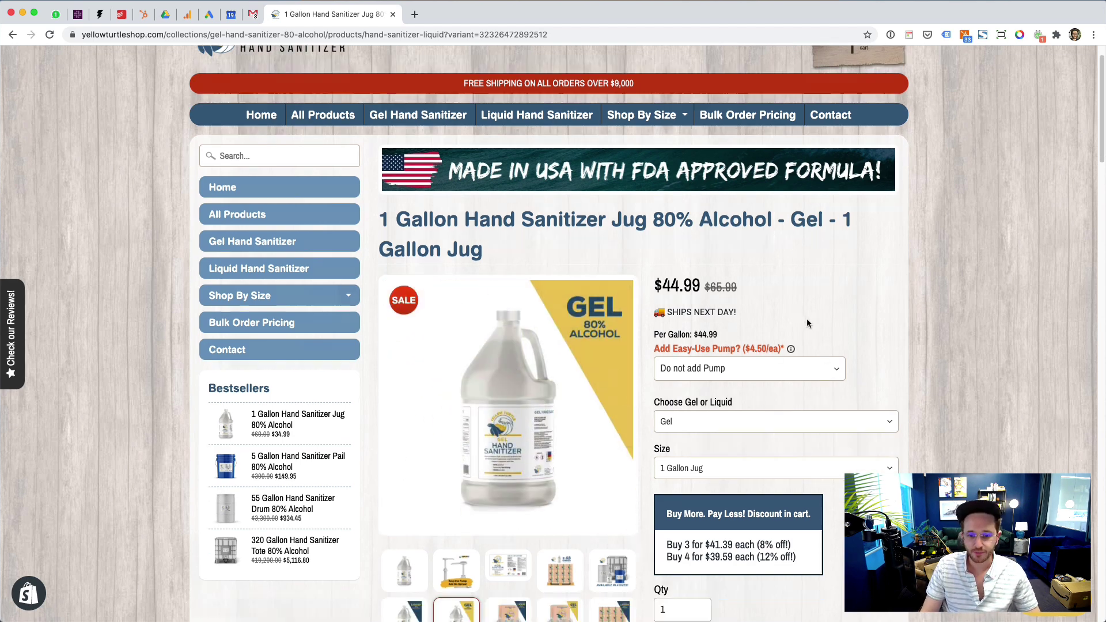
{"action": "scroll", "coordinate": [780, 337], "scroll_direction": "up", "scroll_amount": 5}
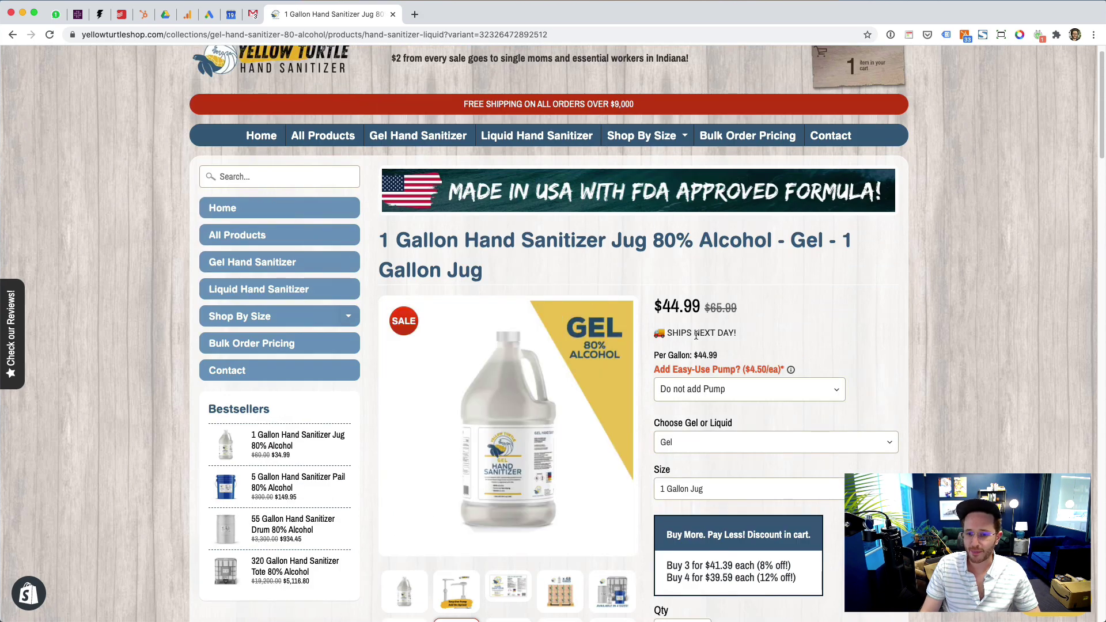
{"action": "left_click", "coordinate": [745, 338]}
{"action": "left_click_drag", "start_coordinate": [717, 331], "coordinate": [681, 334]}
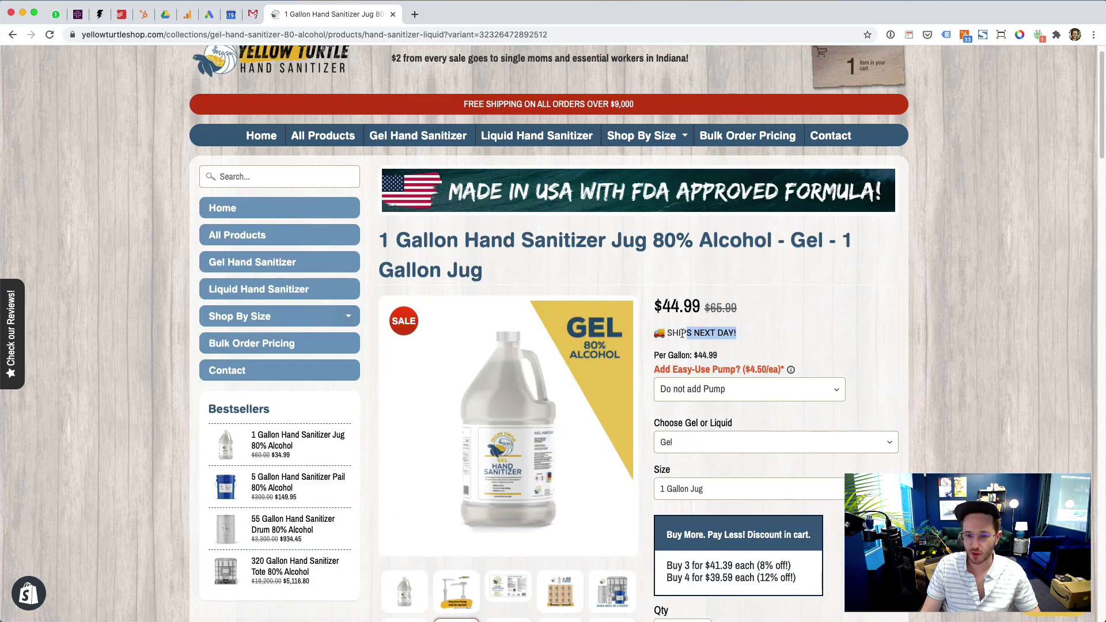
{"action": "left_click", "coordinate": [751, 344]}
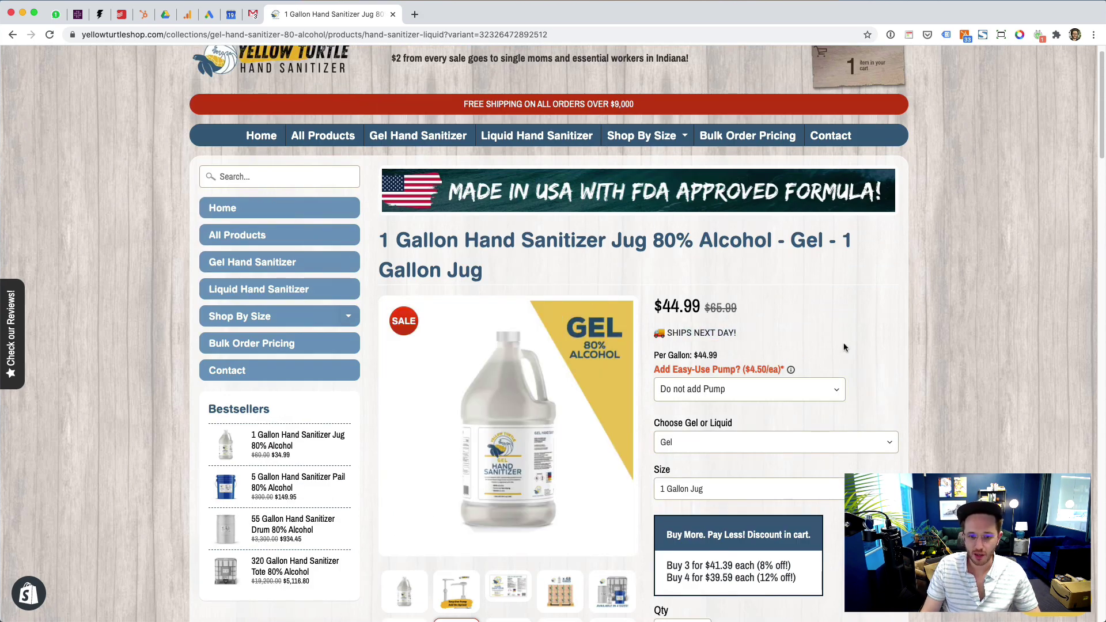
Check which size options are offered for the gel jug, keeping 1 Gallon Jug selected.
{"action": "scroll", "coordinate": [842, 345], "scroll_direction": "down", "scroll_amount": 3}
{"action": "left_click", "coordinate": [822, 411]}
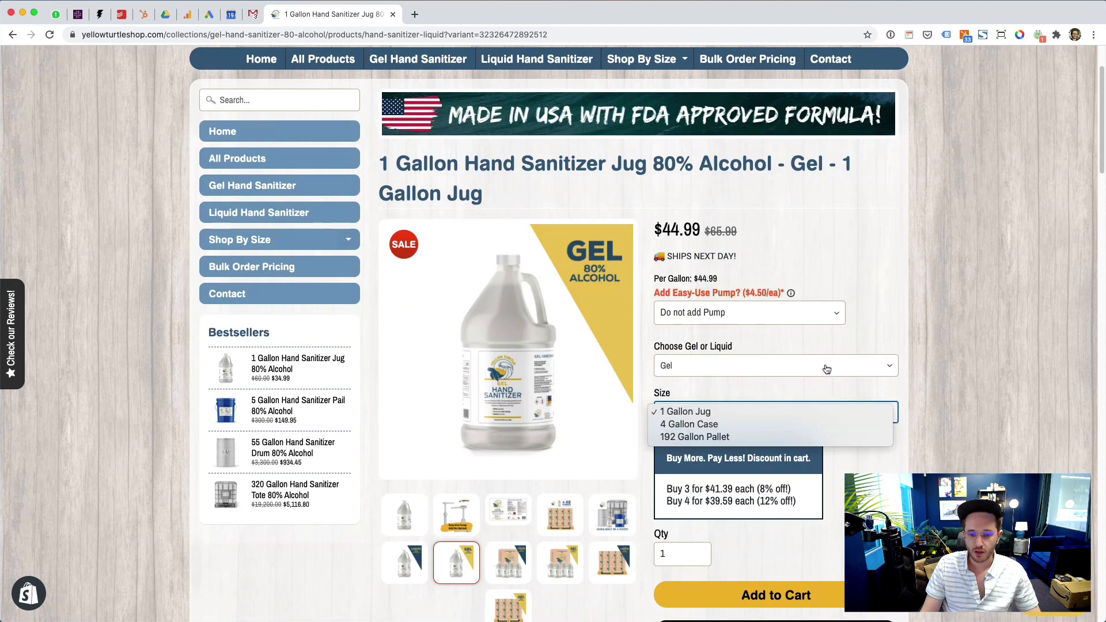
{"action": "left_click", "coordinate": [880, 404]}
Examine the "Buy More. Pay Less!" quantity discount table, including the per-unit prices and percentages off.
{"action": "scroll", "coordinate": [806, 380], "scroll_direction": "down", "scroll_amount": 5}
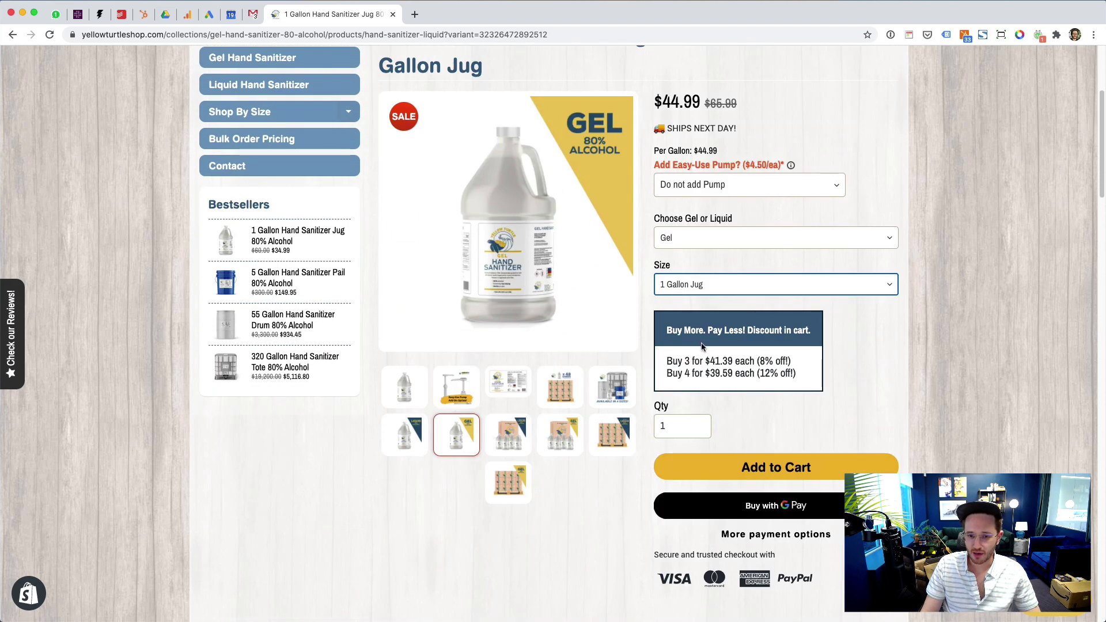
{"action": "scroll", "coordinate": [701, 347], "scroll_direction": "up", "scroll_amount": 3}
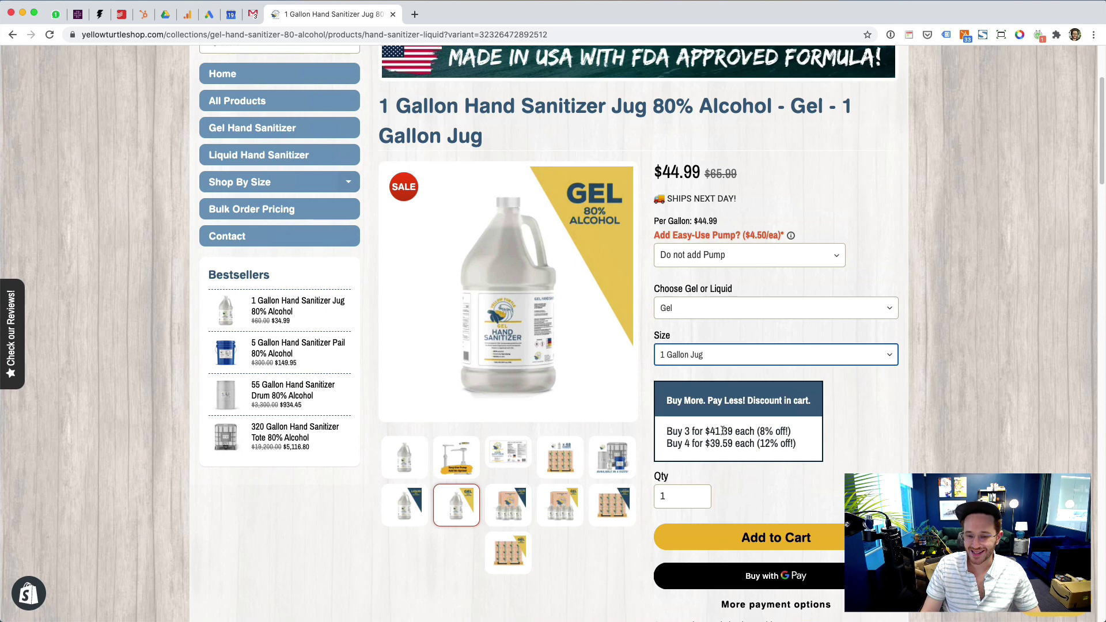
{"action": "left_click", "coordinate": [670, 431]}
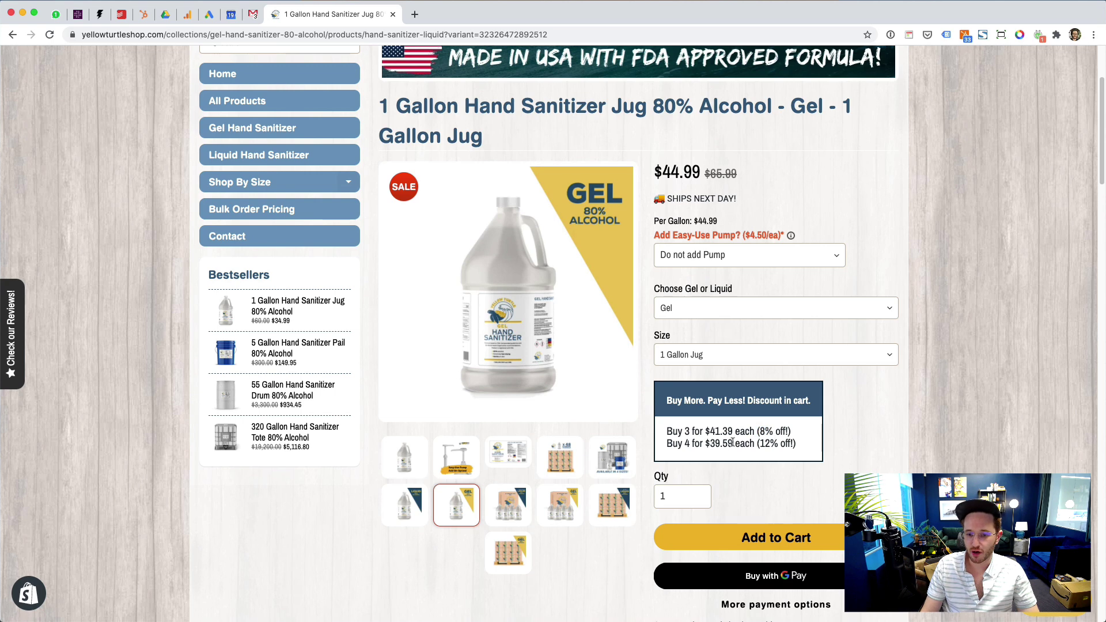
{"action": "left_click_drag", "start_coordinate": [714, 432], "coordinate": [731, 432]}
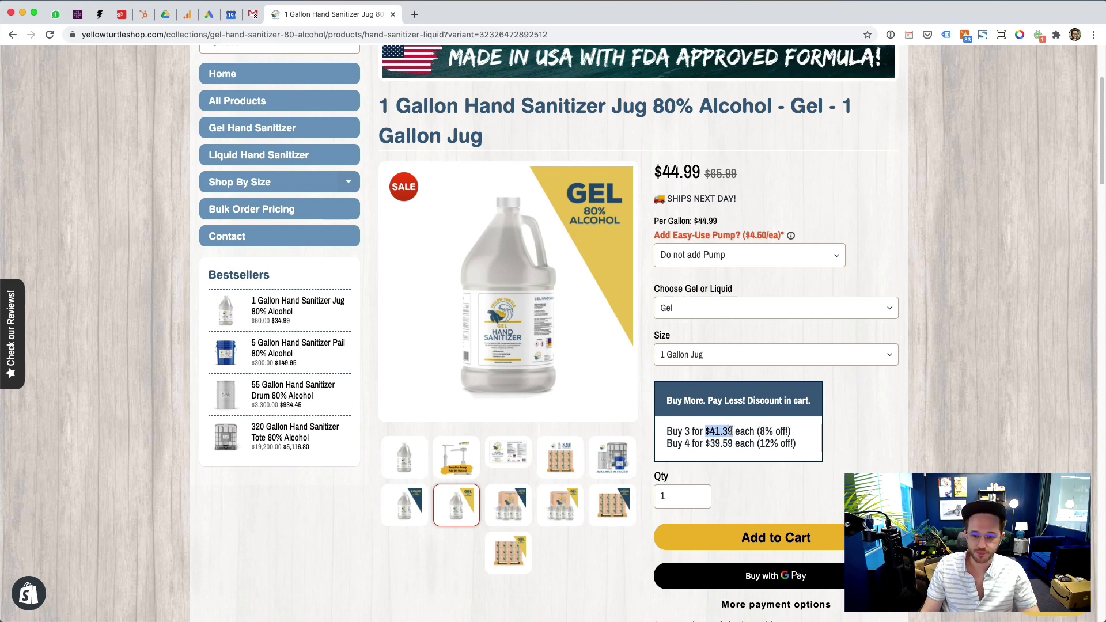
{"action": "left_click", "coordinate": [757, 450]}
{"action": "left_click_drag", "start_coordinate": [759, 443], "coordinate": [795, 443]}
{"action": "left_click", "coordinate": [795, 443]}
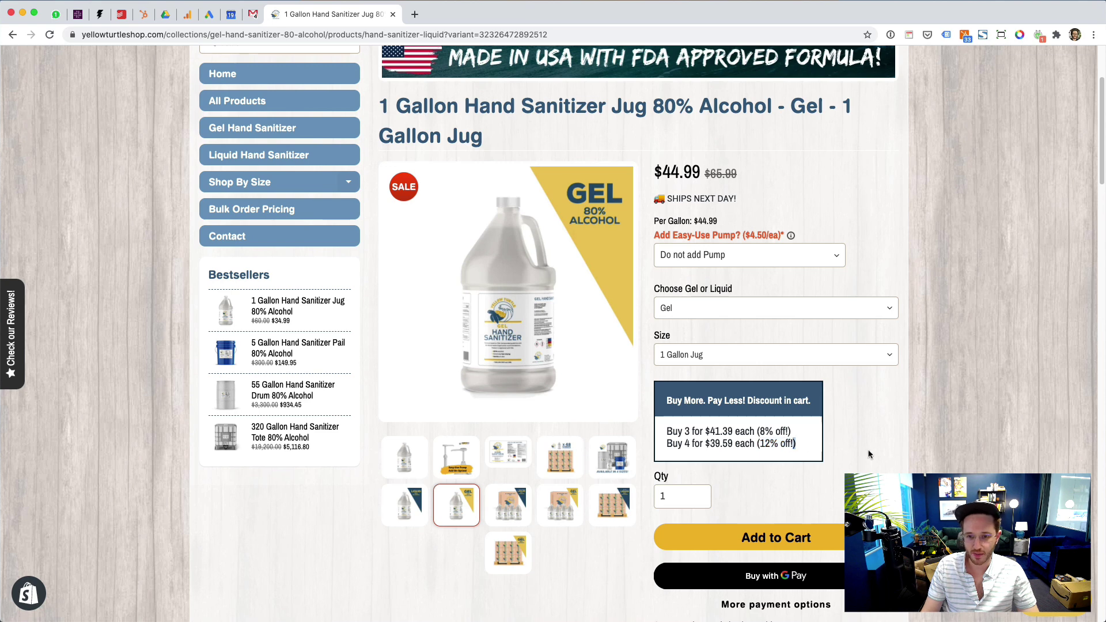
Switch the product variant to Liquid and examine the prices in its quantity discount table.
{"action": "scroll", "coordinate": [838, 457], "scroll_direction": "up", "scroll_amount": 1}
{"action": "left_click", "coordinate": [726, 346]}
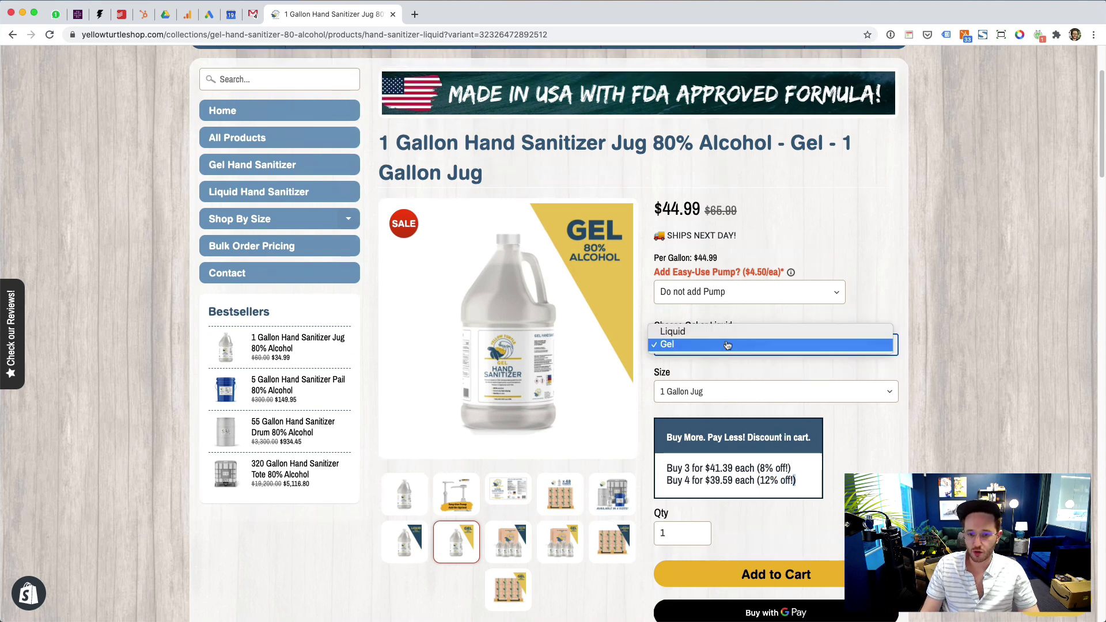
{"action": "left_click", "coordinate": [723, 332]}
{"action": "scroll", "coordinate": [736, 355], "scroll_direction": "down", "scroll_amount": 1}
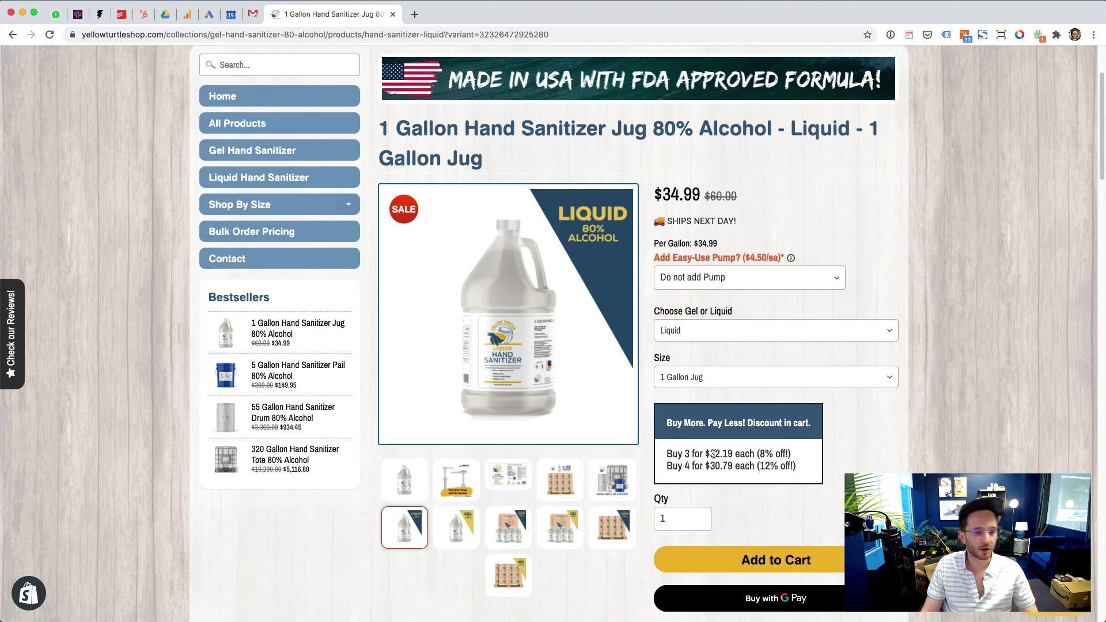
{"action": "scroll", "coordinate": [724, 449], "scroll_direction": "down", "scroll_amount": 2}
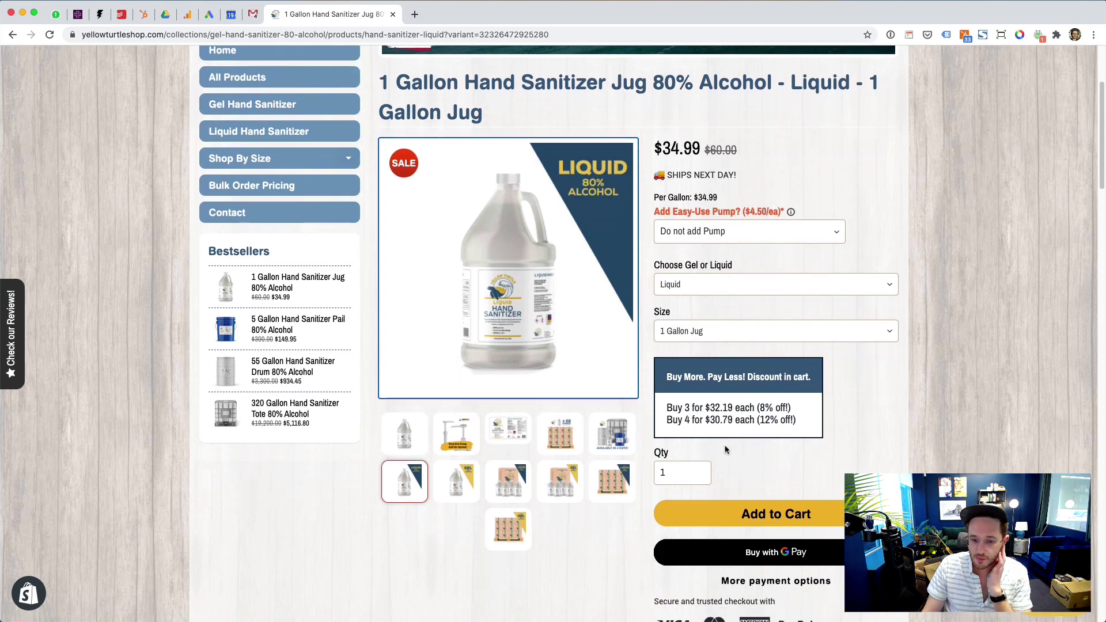
{"action": "scroll", "coordinate": [726, 449], "scroll_direction": "down", "scroll_amount": 3}
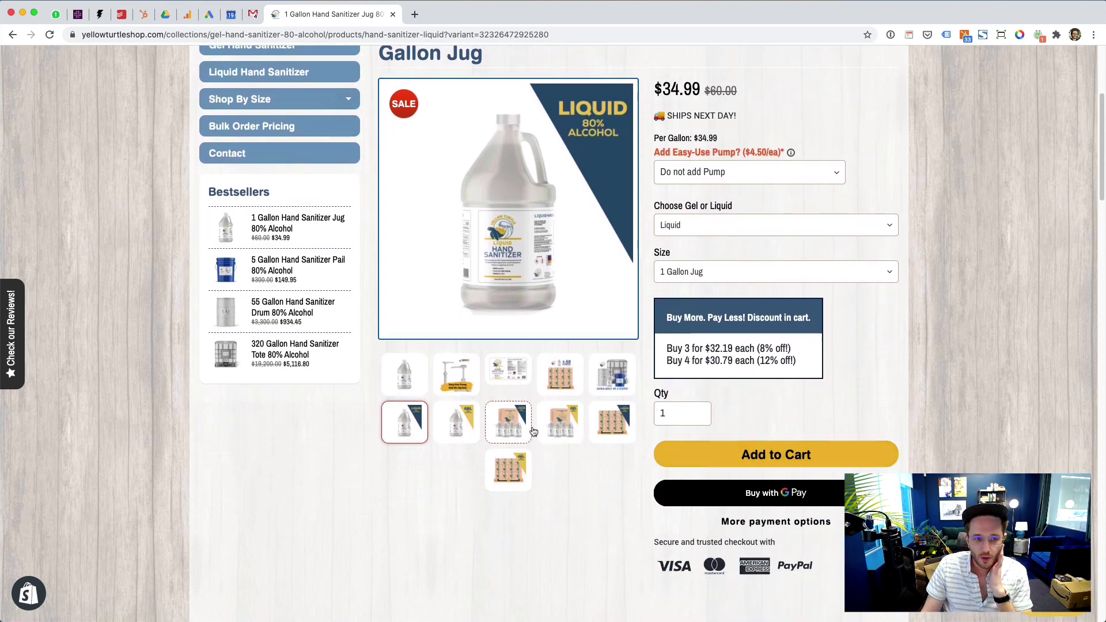
Look through the Yellow Turtle Rewards panel, including the points and friend referral sections, and close it.
{"action": "left_click", "coordinate": [533, 431]}
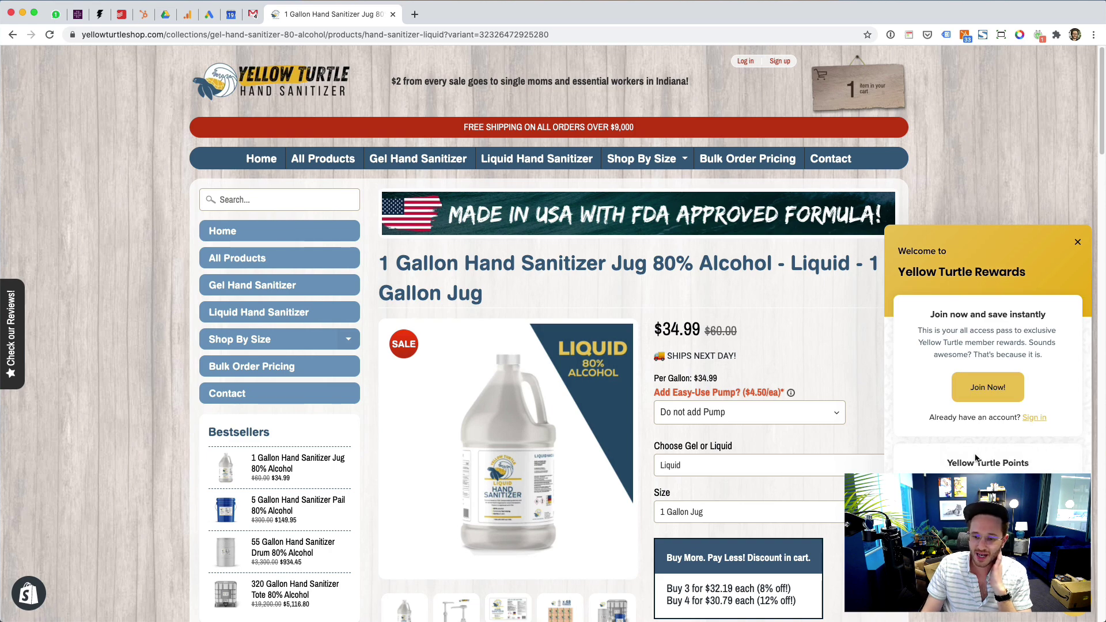
{"action": "scroll", "coordinate": [974, 457], "scroll_direction": "down", "scroll_amount": 3}
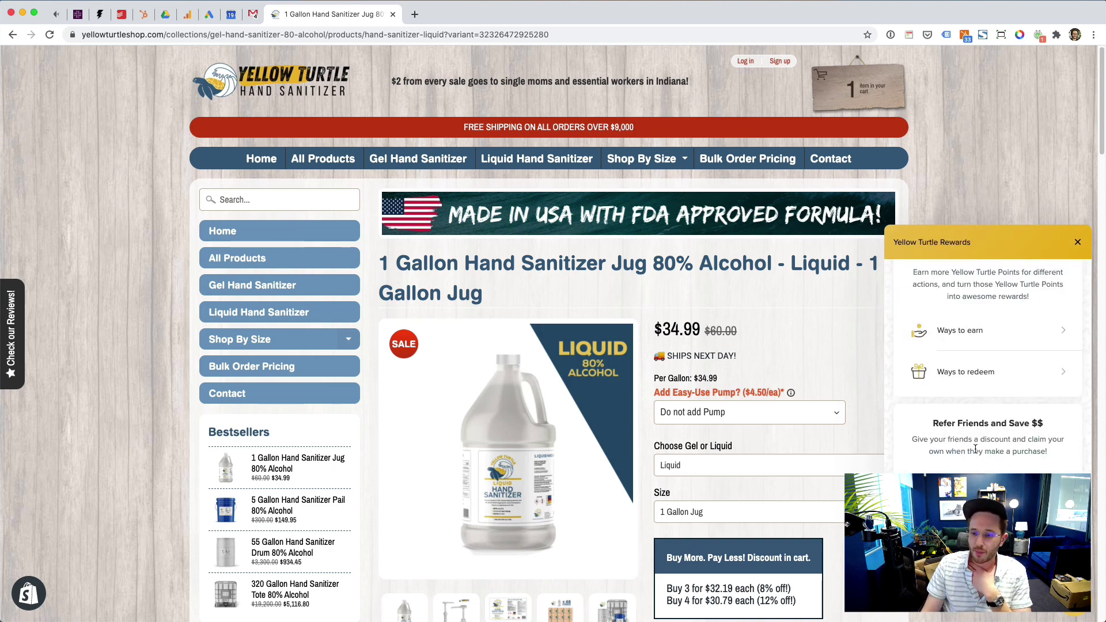
{"action": "scroll", "coordinate": [974, 453], "scroll_direction": "up", "scroll_amount": 3}
{"action": "scroll", "coordinate": [972, 467], "scroll_direction": "down", "scroll_amount": 3}
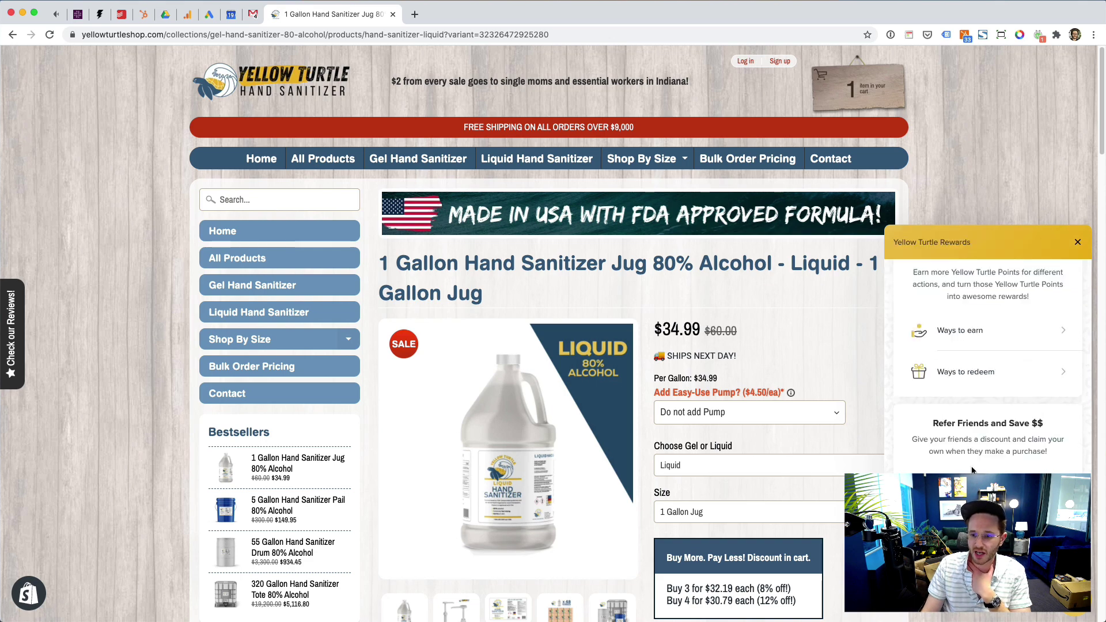
{"action": "scroll", "coordinate": [949, 399], "scroll_direction": "up", "scroll_amount": 3}
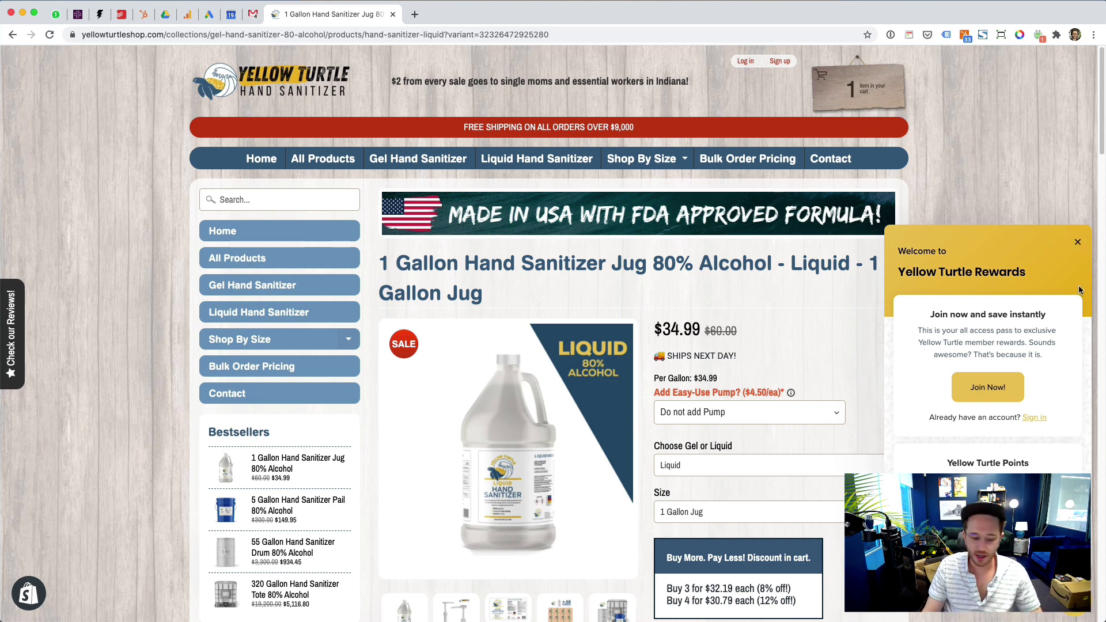
{"action": "left_click", "coordinate": [1076, 245]}
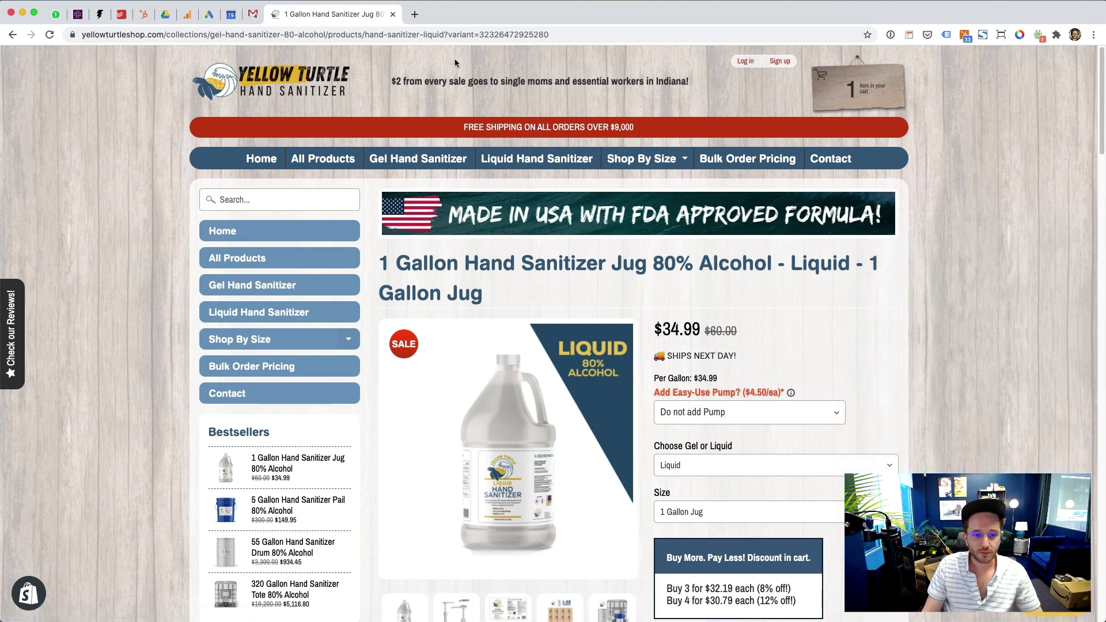
Switch to Google Ads, dismiss the COVID-19 resources notice and review the metric columns in the campaigns table.
{"action": "left_click", "coordinate": [209, 14]}
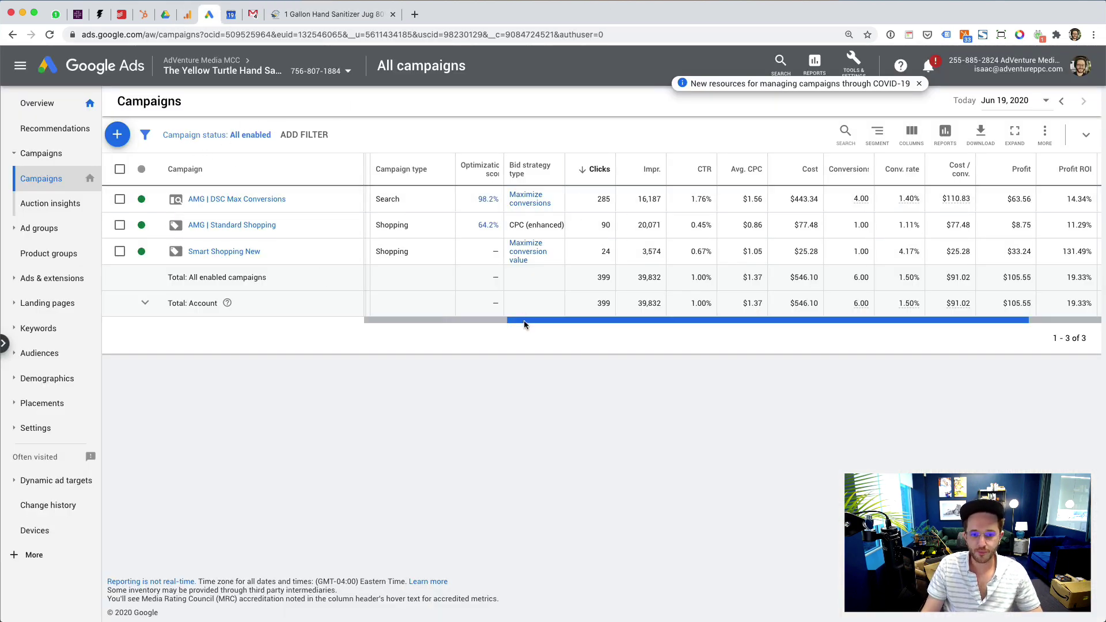
{"action": "left_click_drag", "start_coordinate": [526, 320], "coordinate": [380, 323]}
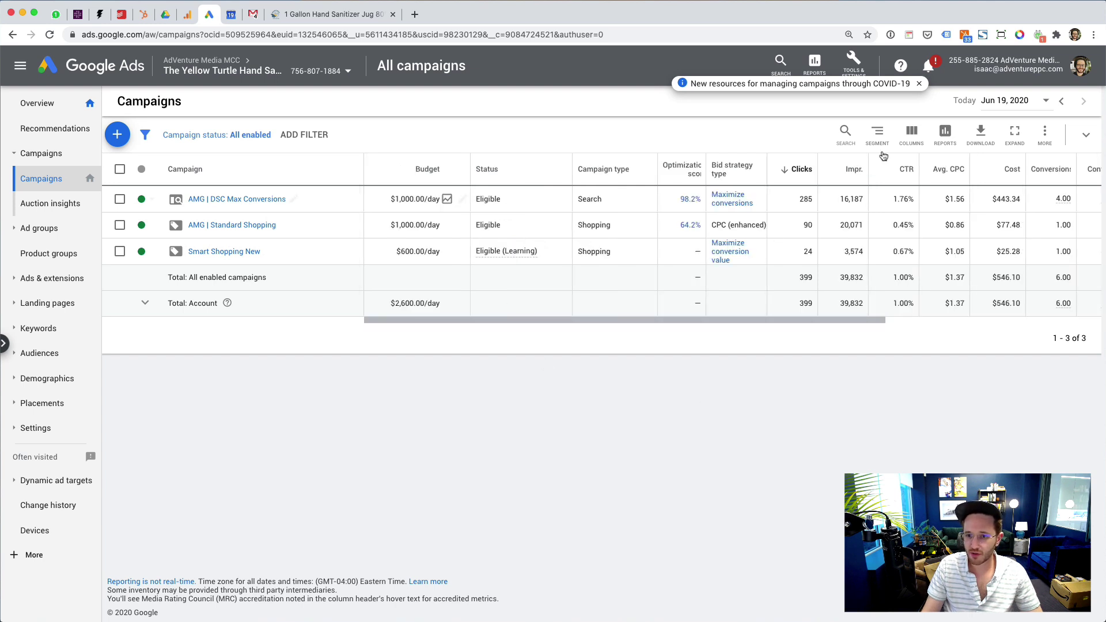
{"action": "left_click", "coordinate": [929, 71]}
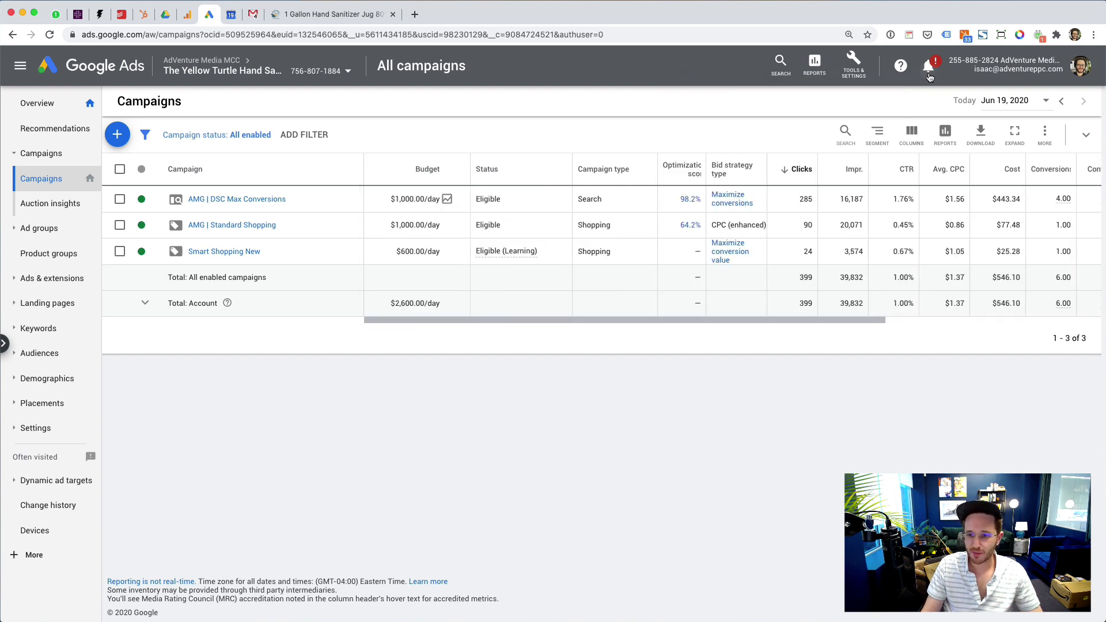
{"action": "left_click", "coordinate": [1087, 104]}
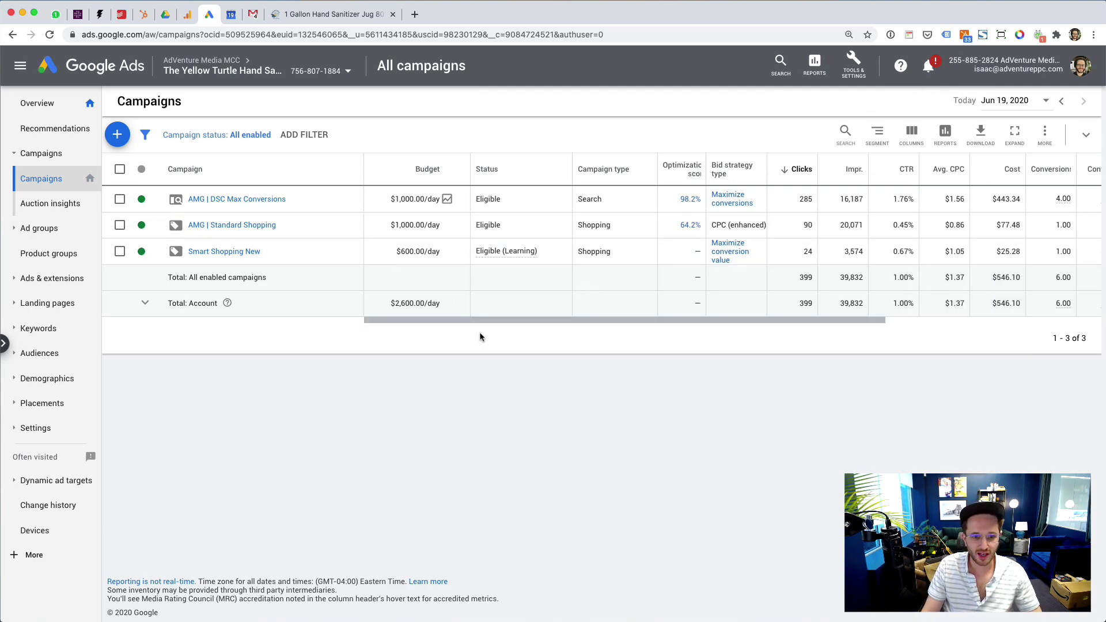
{"action": "left_click_drag", "start_coordinate": [469, 321], "coordinate": [910, 333]}
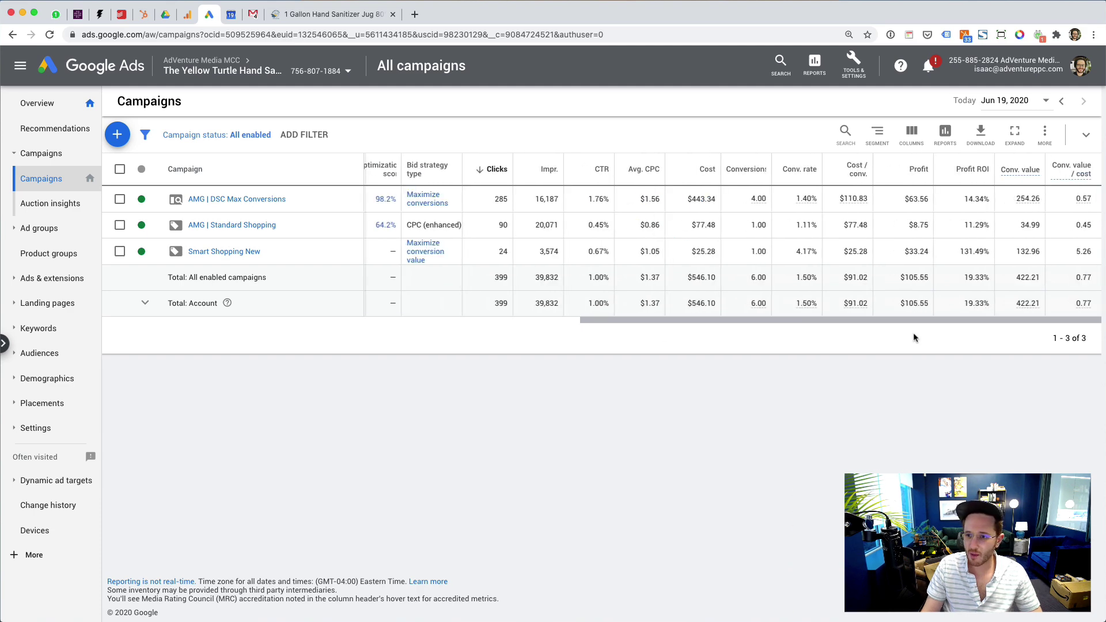
Modify the campaigns table columns, removing every unlocked column from Campaign type through Conv. value / cost.
{"action": "left_click", "coordinate": [911, 132]}
{"action": "left_click", "coordinate": [918, 175]}
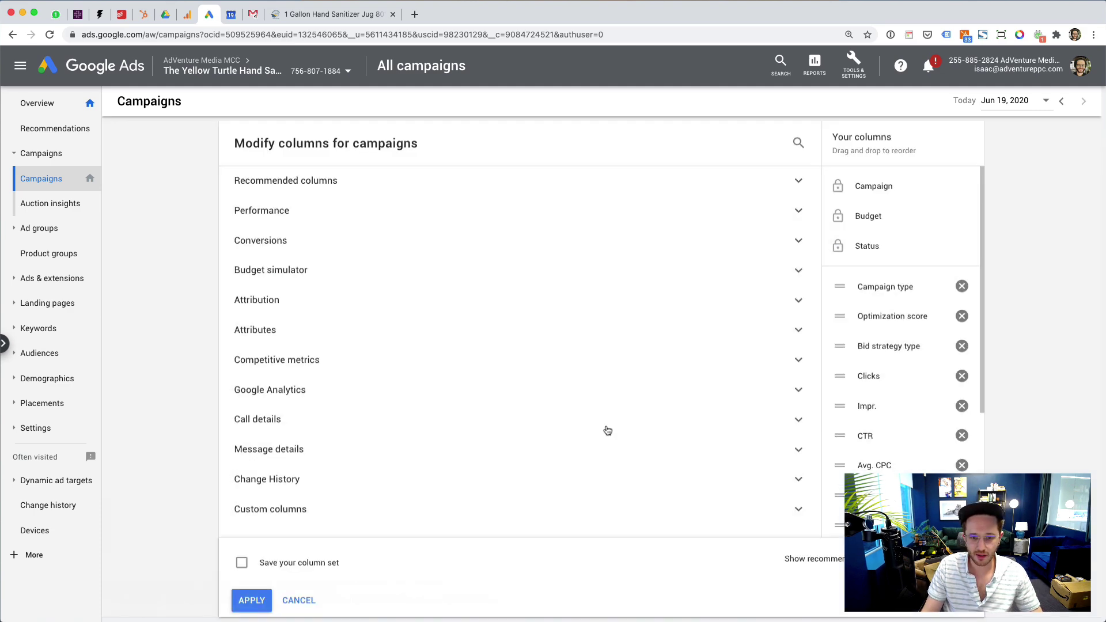
{"action": "left_click", "coordinate": [962, 286]}
{"action": "left_click", "coordinate": [962, 285]}
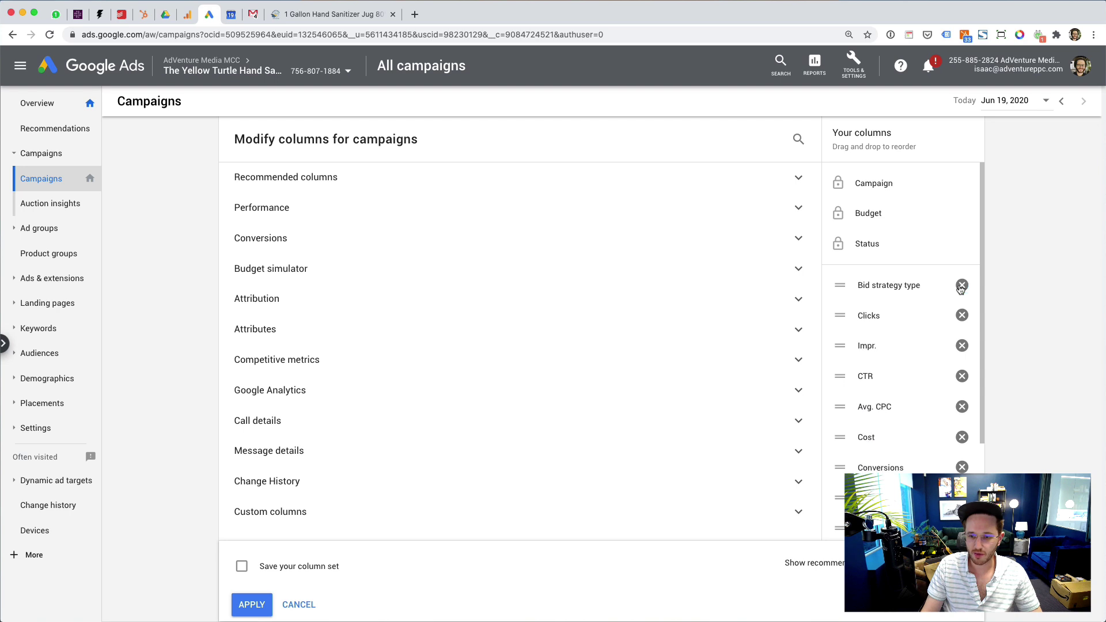
{"action": "left_click", "coordinate": [962, 285]}
{"action": "left_click", "coordinate": [961, 285]}
{"action": "left_click", "coordinate": [962, 286]}
{"action": "left_click", "coordinate": [962, 285]}
{"action": "left_click", "coordinate": [961, 287]}
{"action": "left_click", "coordinate": [966, 285]}
{"action": "left_click", "coordinate": [966, 285]}
{"action": "left_click", "coordinate": [966, 285]}
{"action": "left_click", "coordinate": [966, 285]}
{"action": "left_click", "coordinate": [966, 285]}
{"action": "left_click", "coordinate": [965, 285]}
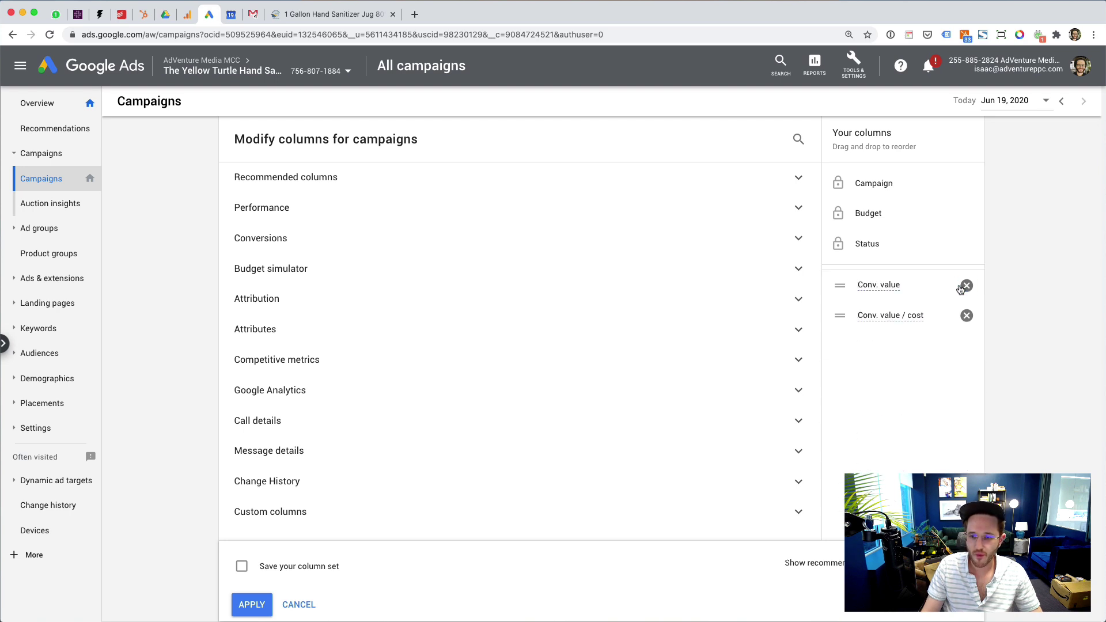
{"action": "left_click", "coordinate": [966, 285]}
{"action": "left_click", "coordinate": [965, 285]}
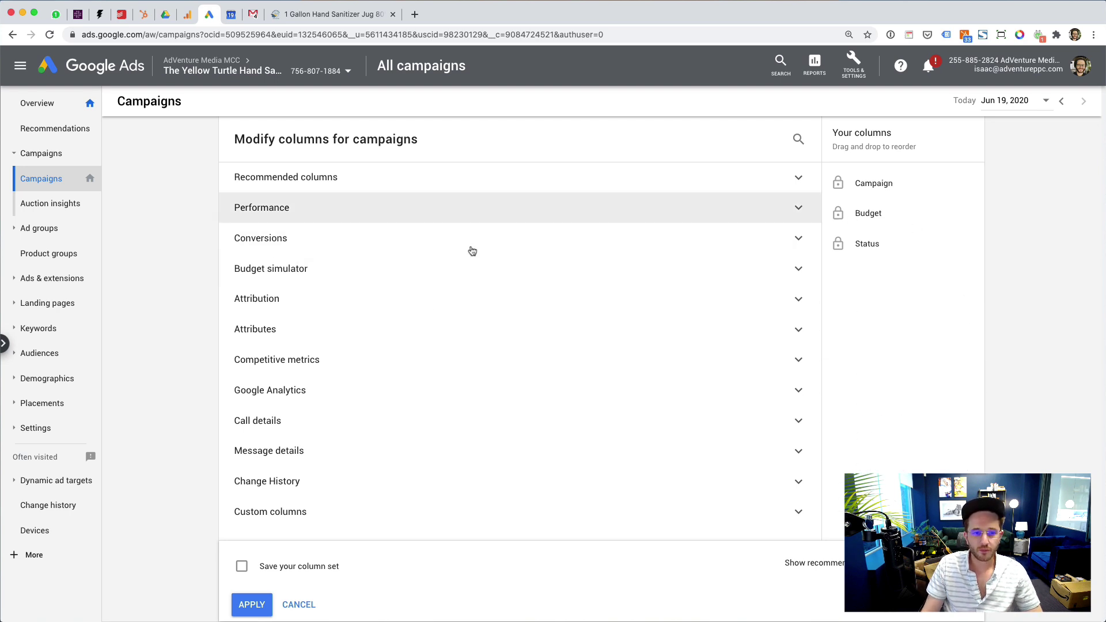
Add the Impr., Cost and Clicks performance columns, ordering Clicks between Impr. and Cost.
{"action": "left_click", "coordinate": [386, 218]}
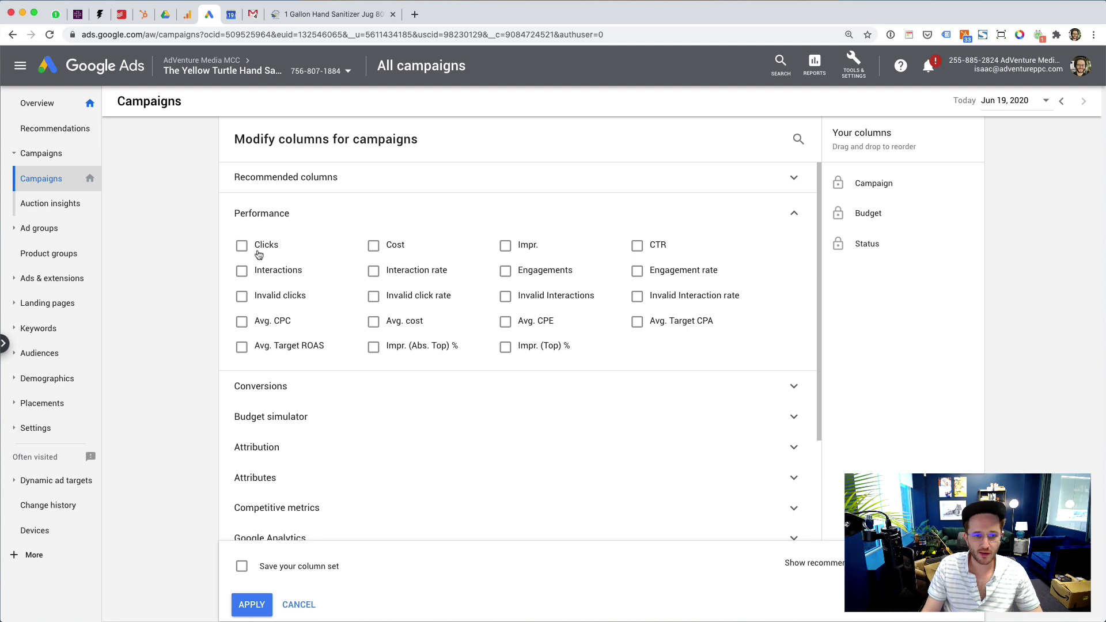
{"action": "left_click", "coordinate": [509, 252]}
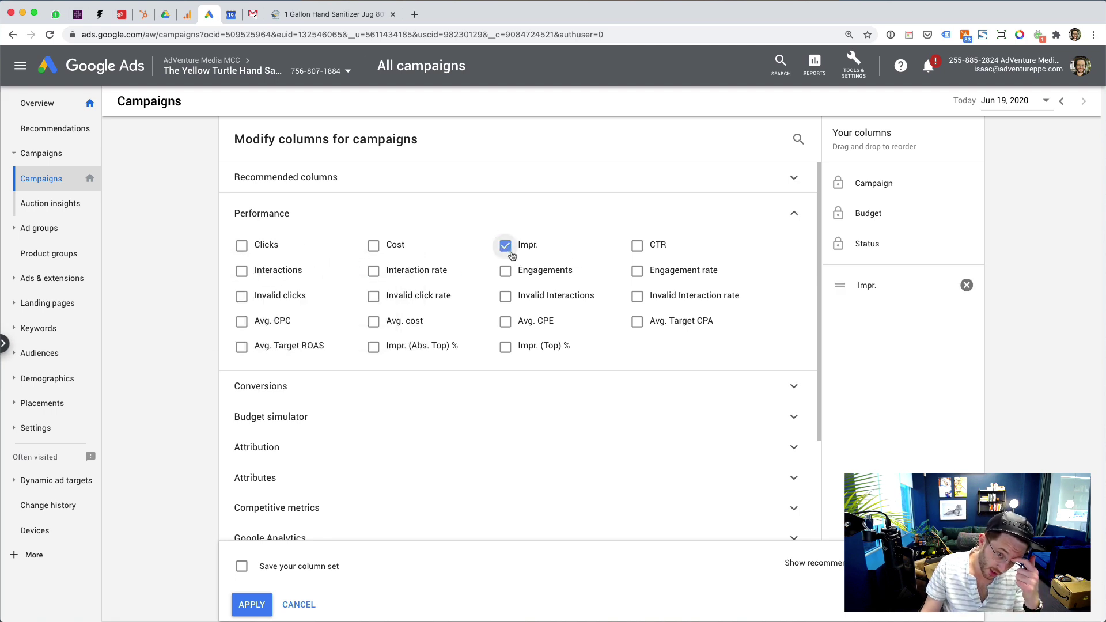
{"action": "left_click", "coordinate": [380, 248]}
{"action": "left_click", "coordinate": [284, 248]}
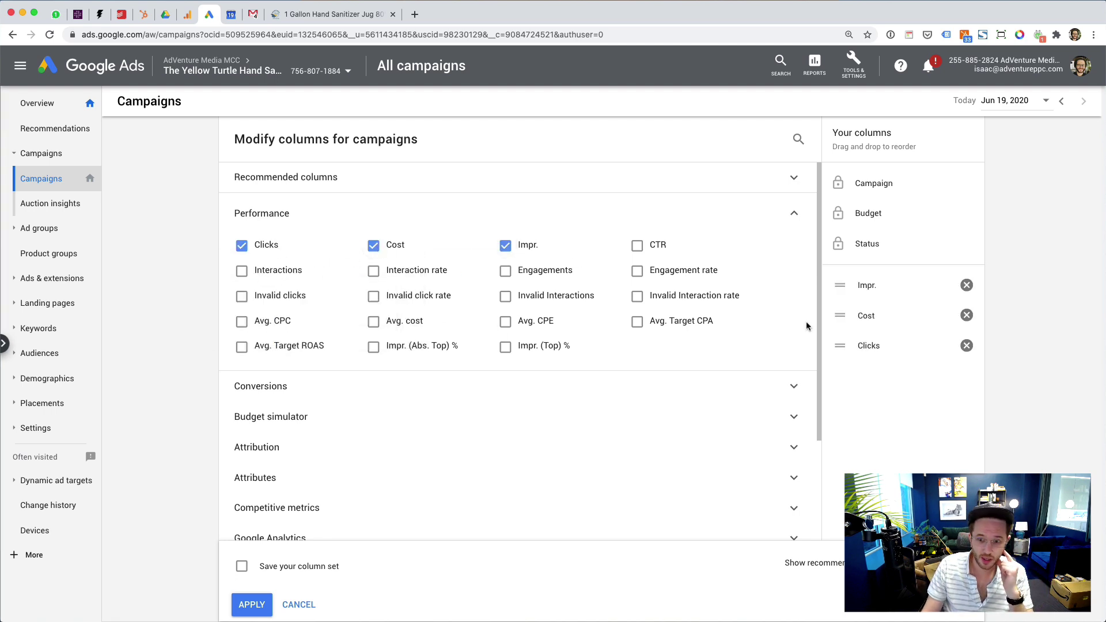
{"action": "left_click_drag", "start_coordinate": [836, 341], "coordinate": [838, 315]}
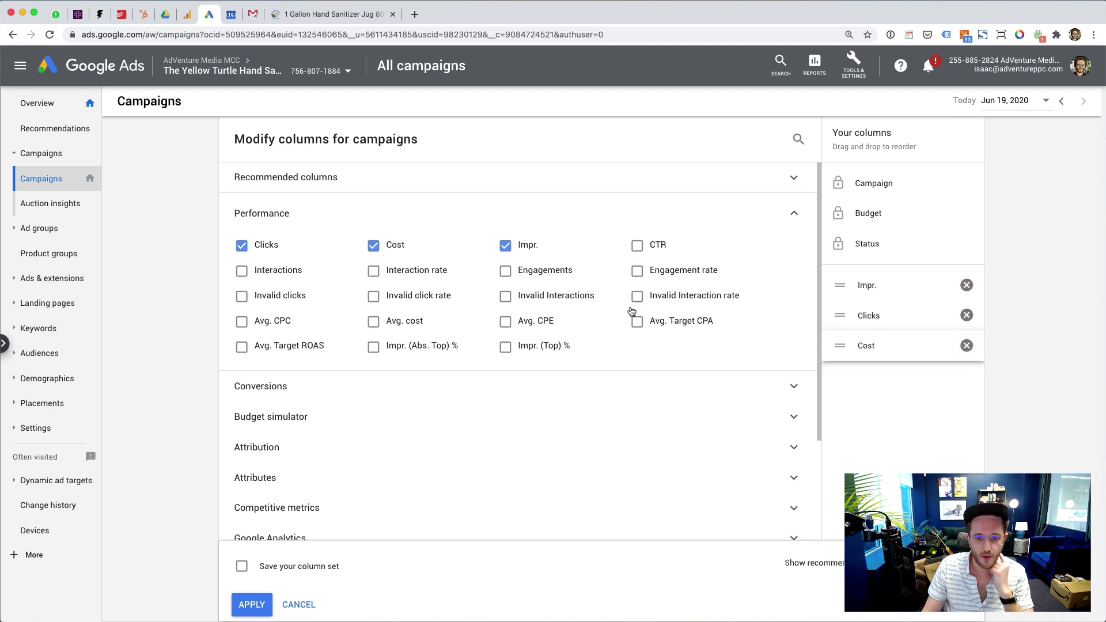
Add the CTR and Avg. CPC performance columns, placing CTR between Clicks and Cost.
{"action": "left_click", "coordinate": [638, 248]}
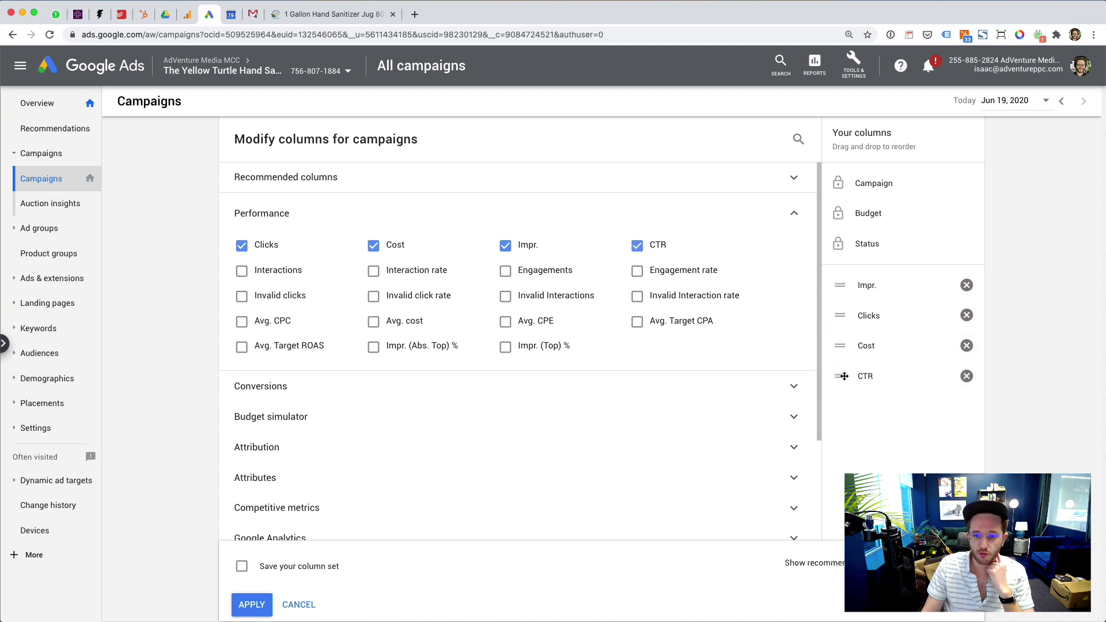
{"action": "left_click_drag", "start_coordinate": [843, 376], "coordinate": [840, 346]}
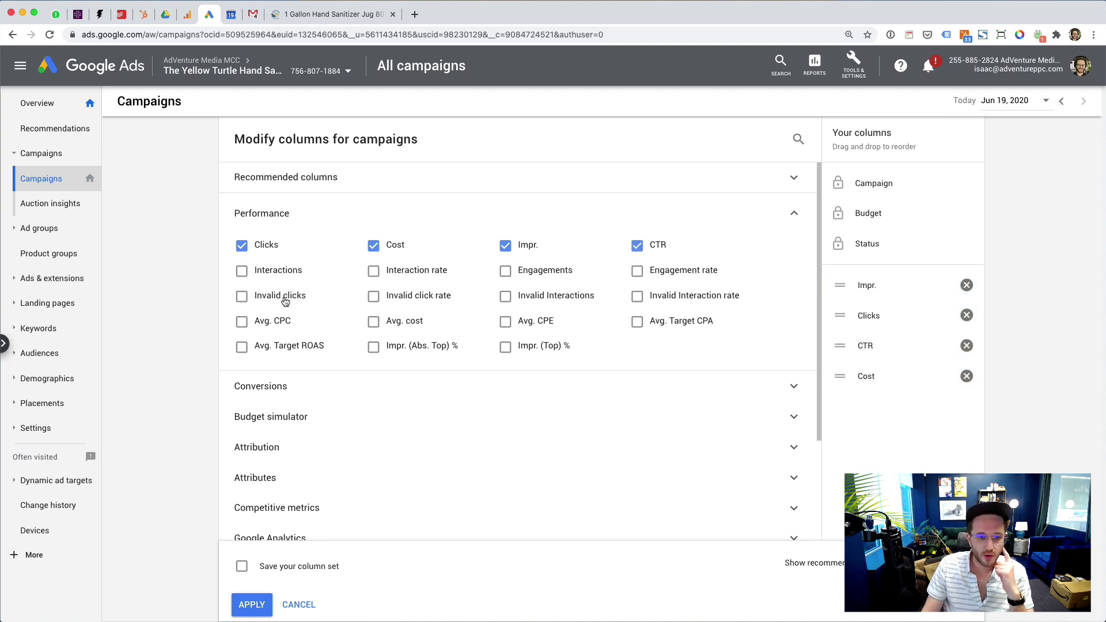
{"action": "left_click", "coordinate": [256, 322]}
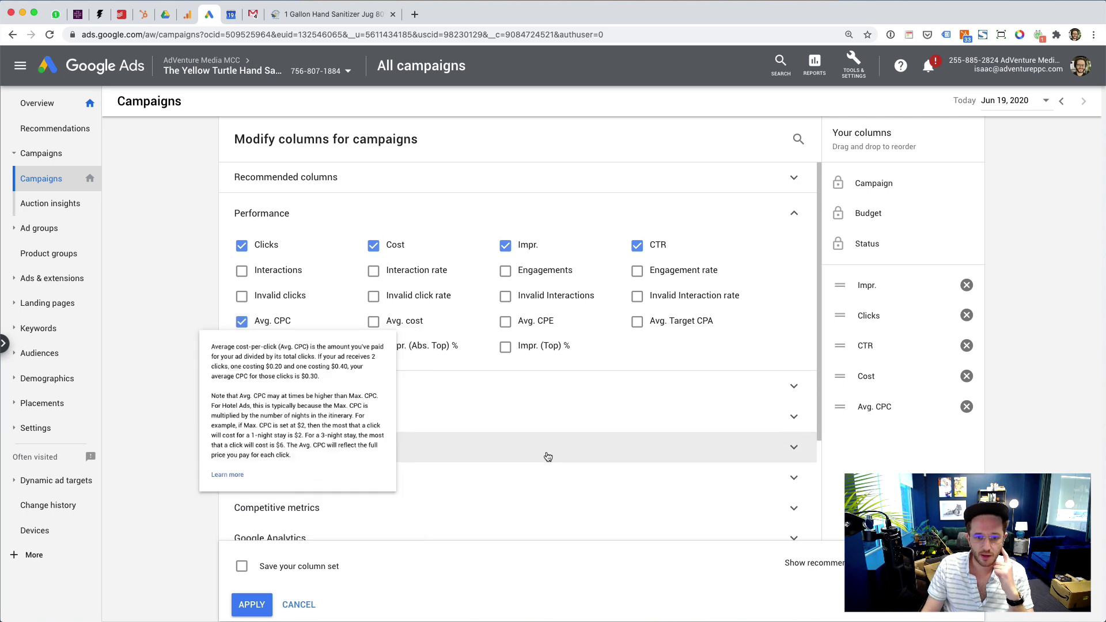
Add the conversion columns Conversions, Cost / conv., Conv. rate, Conv. value and Conv. value / cost.
{"action": "scroll", "coordinate": [506, 334], "scroll_direction": "down", "scroll_amount": 1}
{"action": "left_click", "coordinate": [346, 380]}
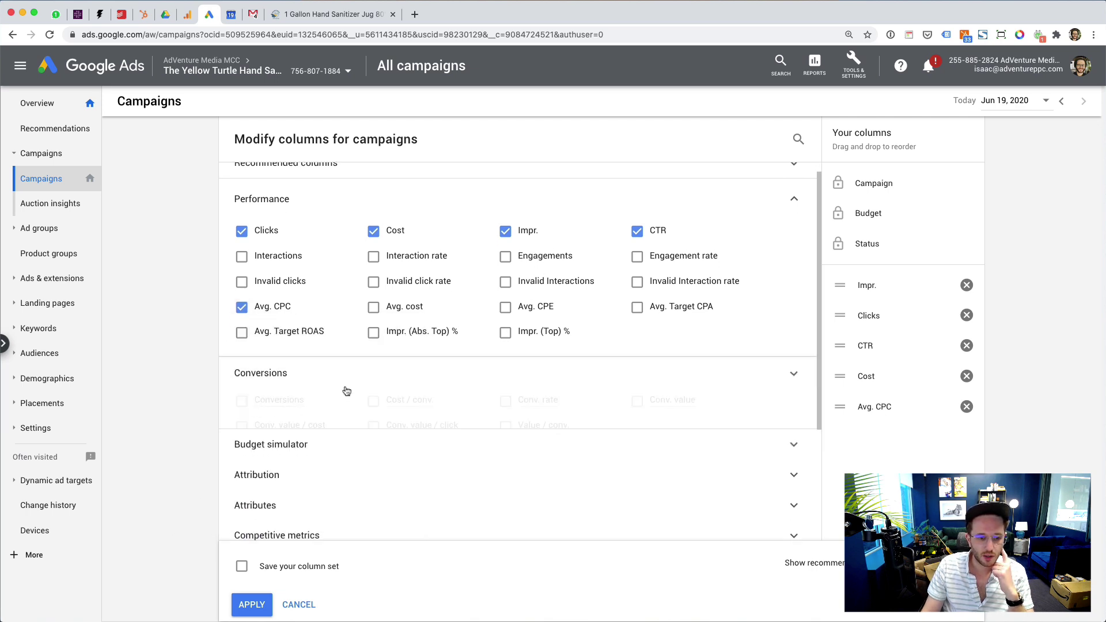
{"action": "scroll", "coordinate": [374, 388], "scroll_direction": "down", "scroll_amount": 2}
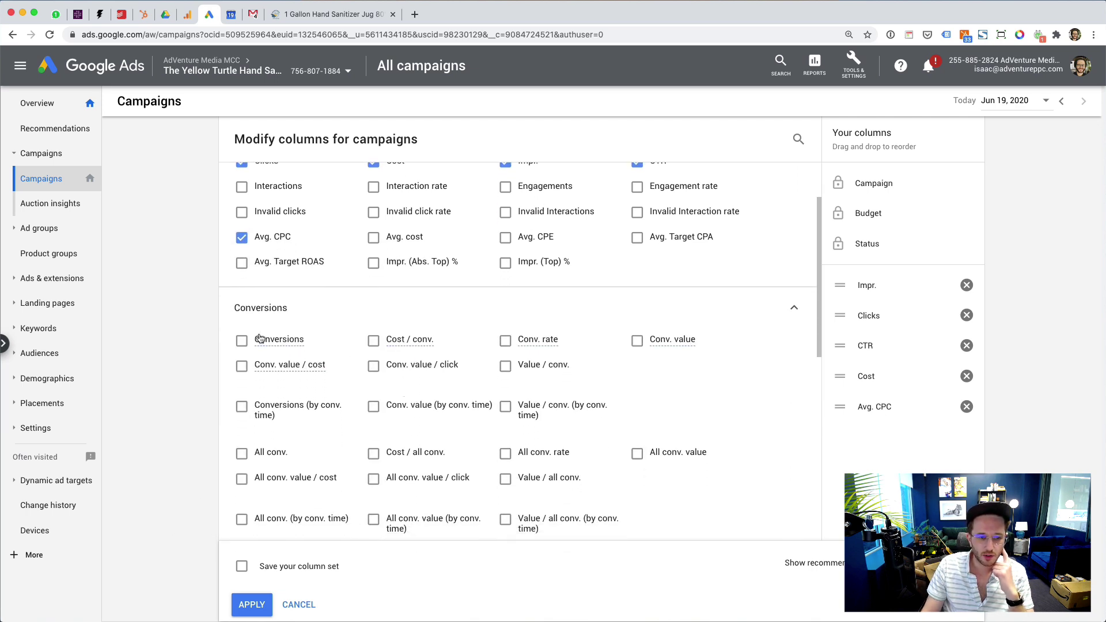
{"action": "left_click", "coordinate": [242, 341]}
{"action": "left_click", "coordinate": [374, 341]}
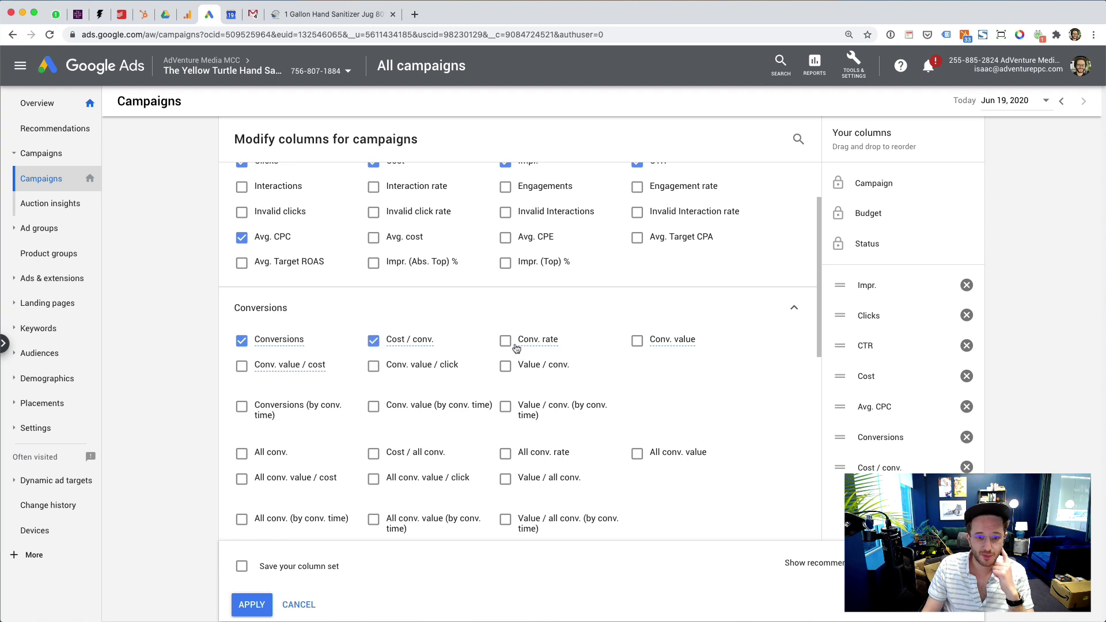
{"action": "left_click", "coordinate": [514, 345]}
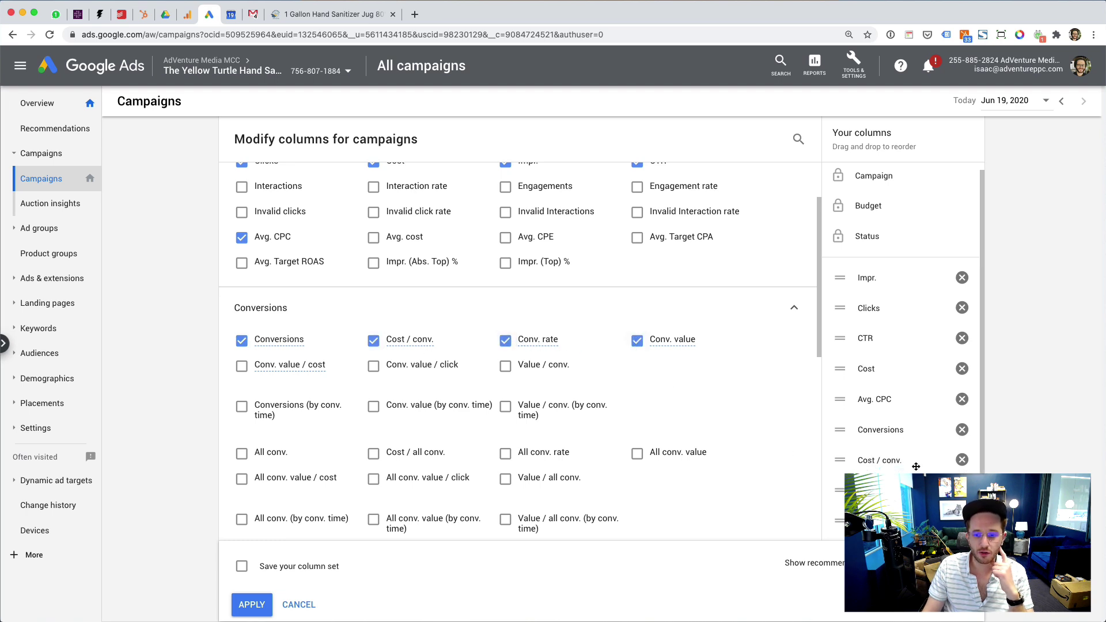
{"action": "left_click", "coordinate": [245, 369]}
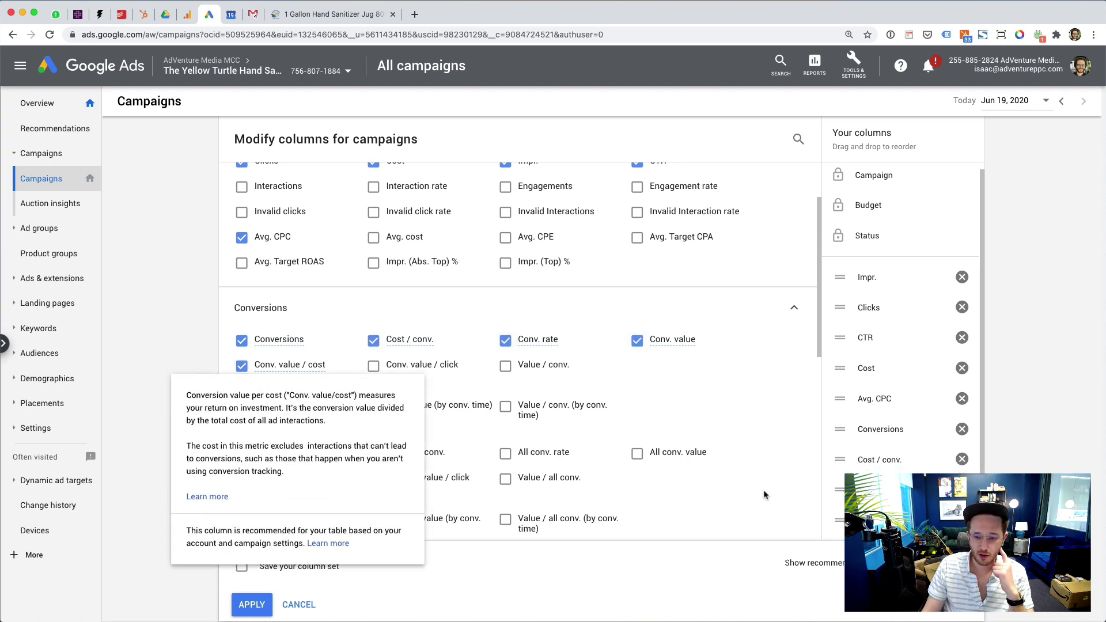
Look through the remaining conversion columns and the competitive metrics available for the campaigns table.
{"action": "scroll", "coordinate": [632, 358], "scroll_direction": "down", "scroll_amount": 1}
{"action": "scroll", "coordinate": [632, 358], "scroll_direction": "down", "scroll_amount": 5}
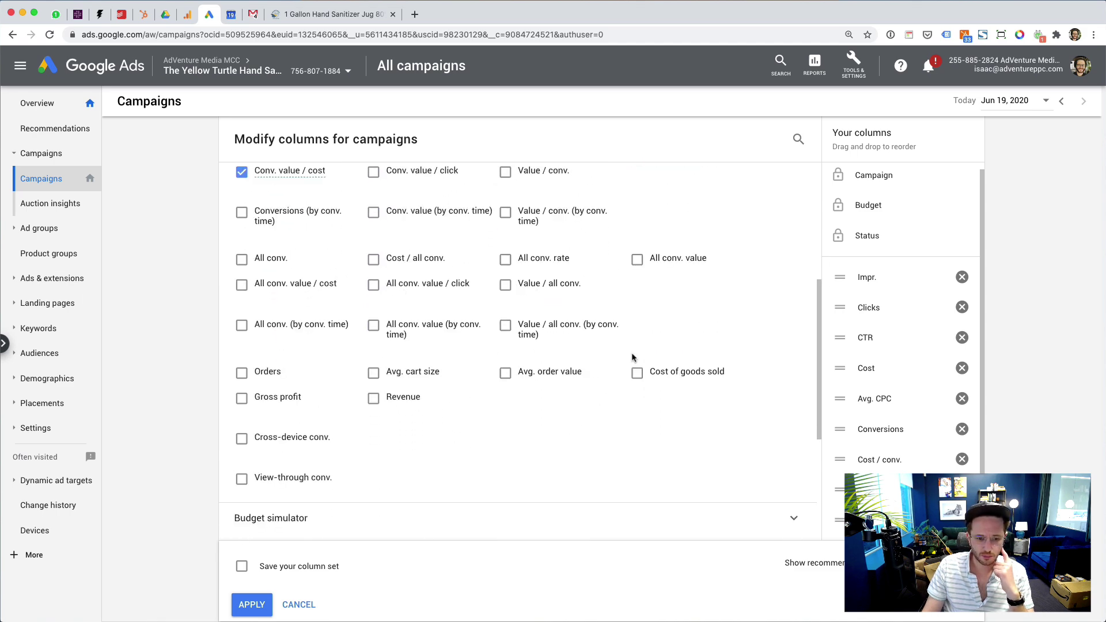
{"action": "scroll", "coordinate": [632, 358], "scroll_direction": "up", "scroll_amount": 1}
{"action": "scroll", "coordinate": [632, 358], "scroll_direction": "up", "scroll_amount": 2}
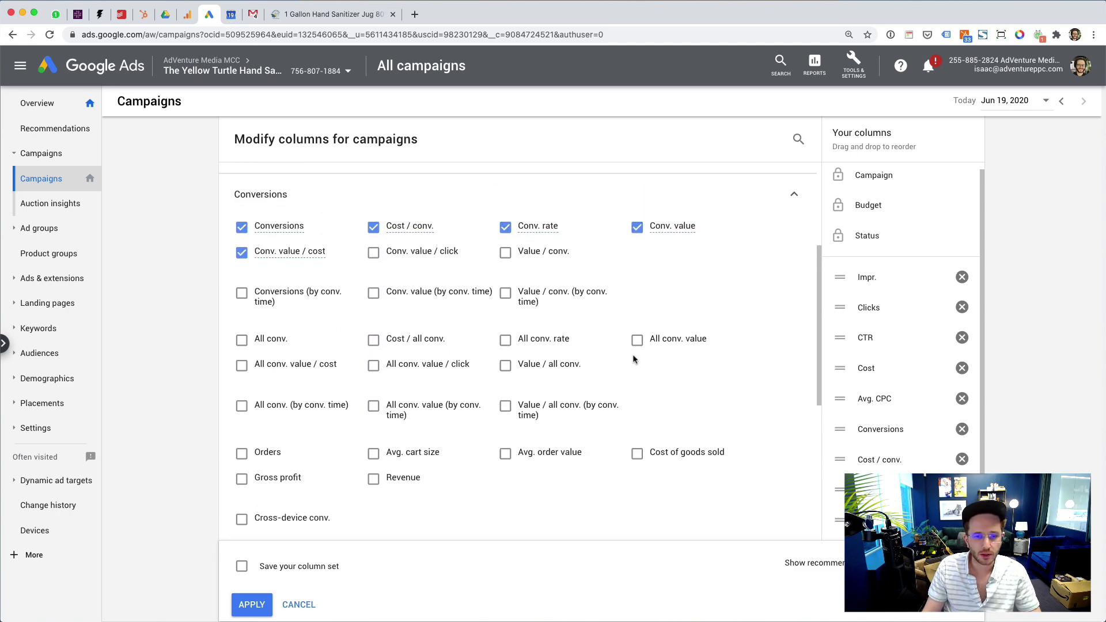
{"action": "scroll", "coordinate": [631, 358], "scroll_direction": "down", "scroll_amount": 10}
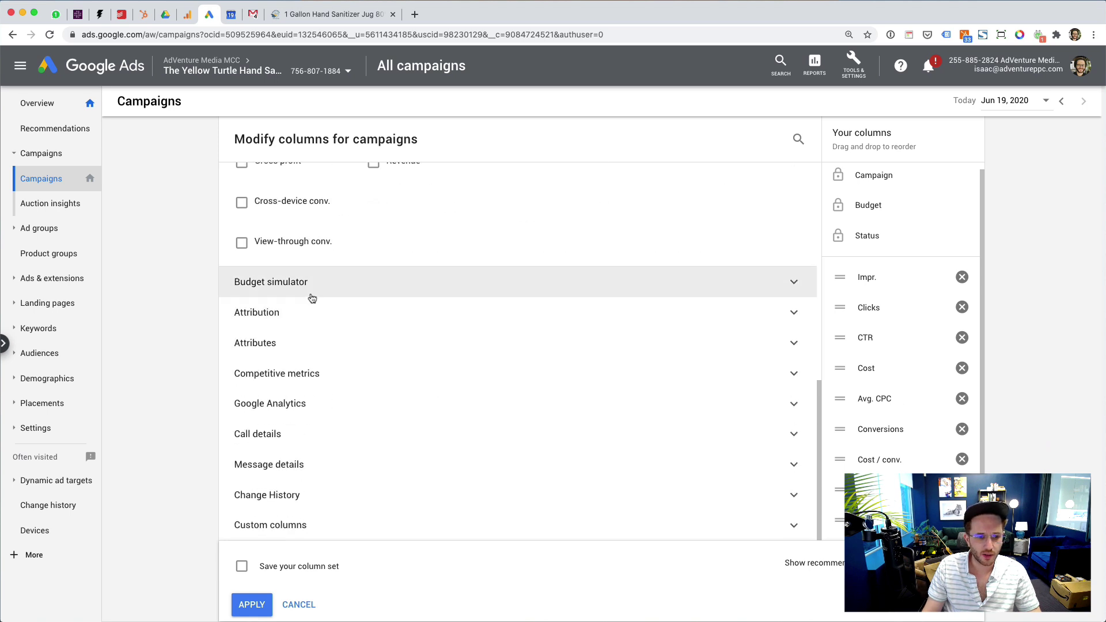
{"action": "left_click", "coordinate": [373, 372]}
{"action": "scroll", "coordinate": [373, 372], "scroll_direction": "down", "scroll_amount": 1}
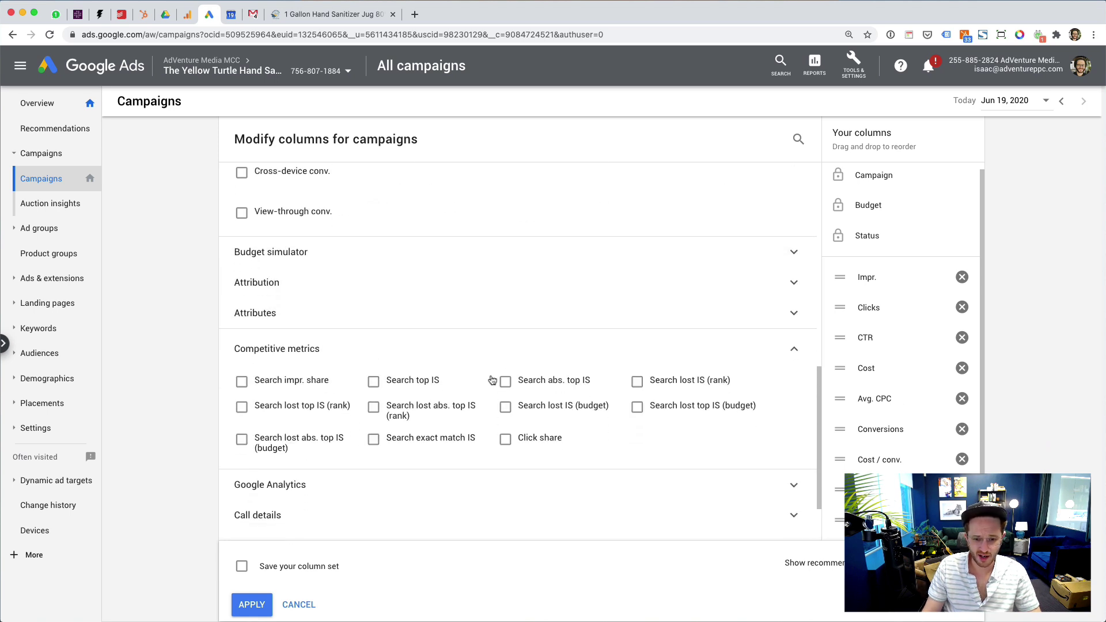
{"action": "left_click", "coordinate": [491, 349]}
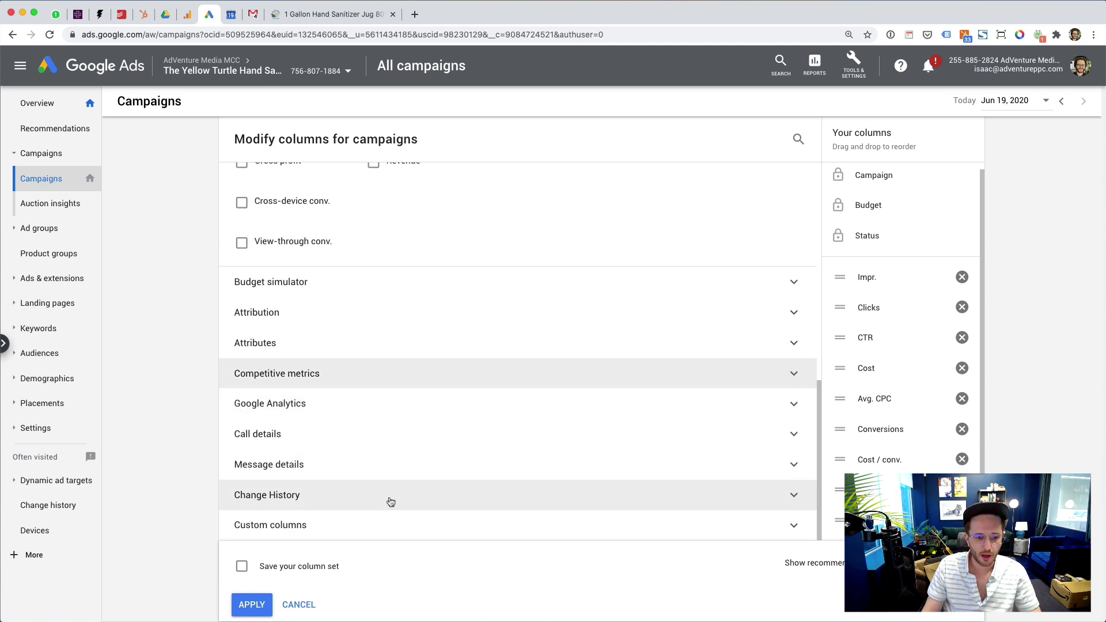
Examine the formulas and column formats of the existing Profit and Profit ROI custom columns.
{"action": "left_click", "coordinate": [388, 523]}
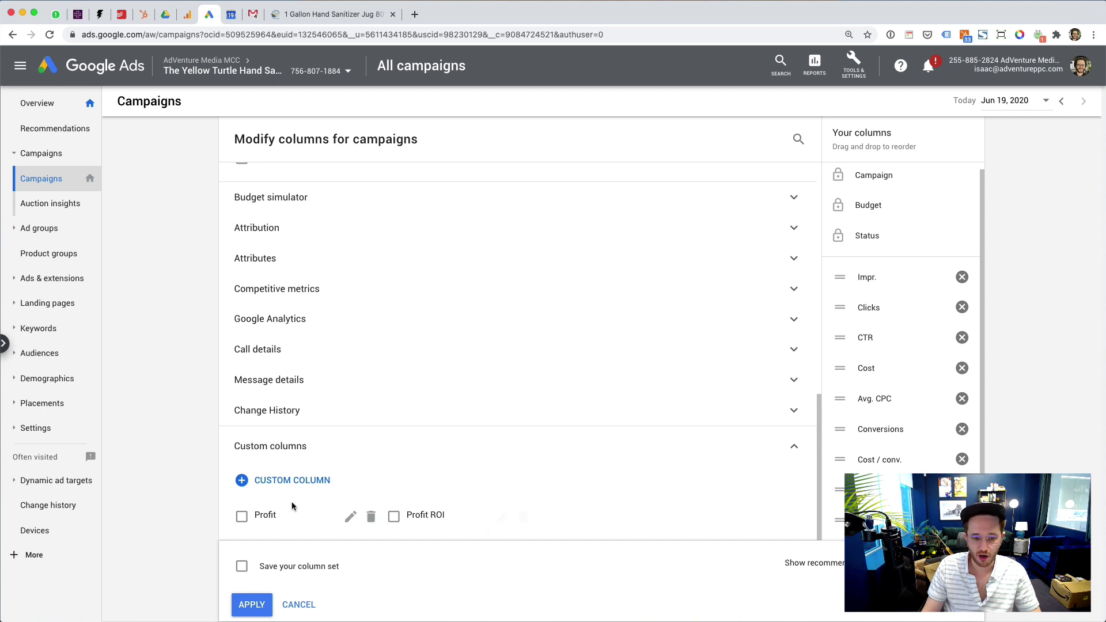
{"action": "left_click", "coordinate": [350, 517]}
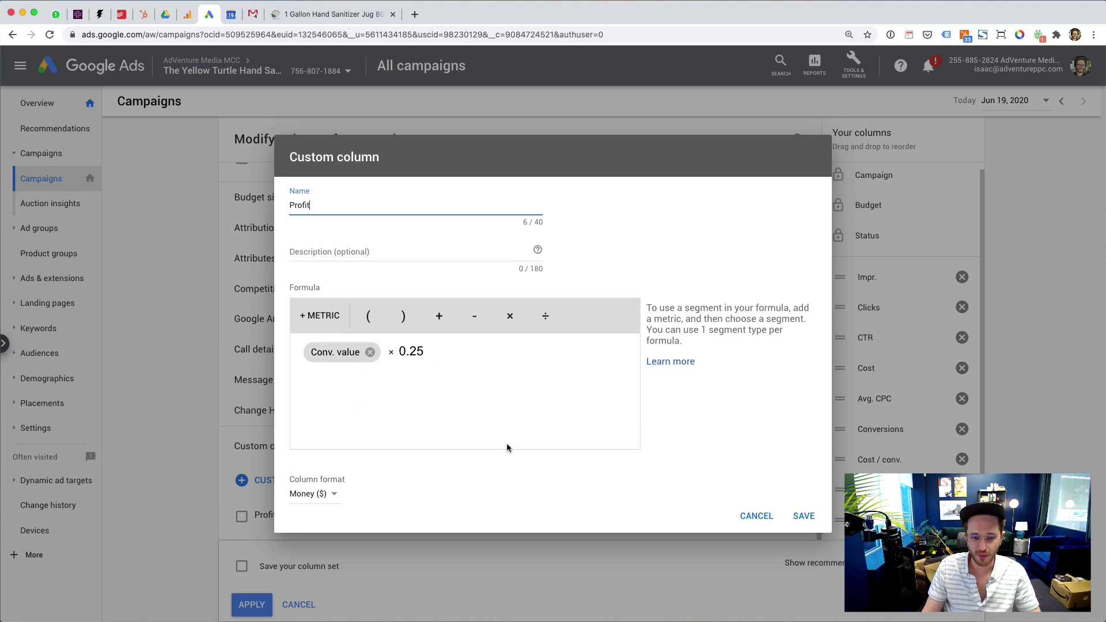
{"action": "left_click", "coordinate": [759, 516]}
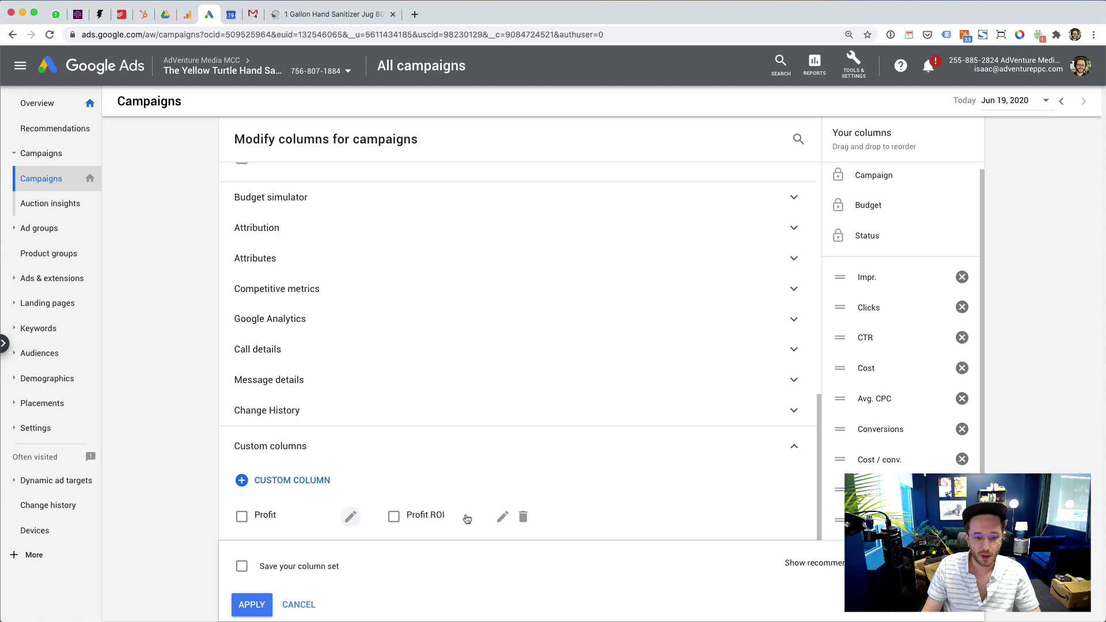
{"action": "left_click", "coordinate": [502, 516]}
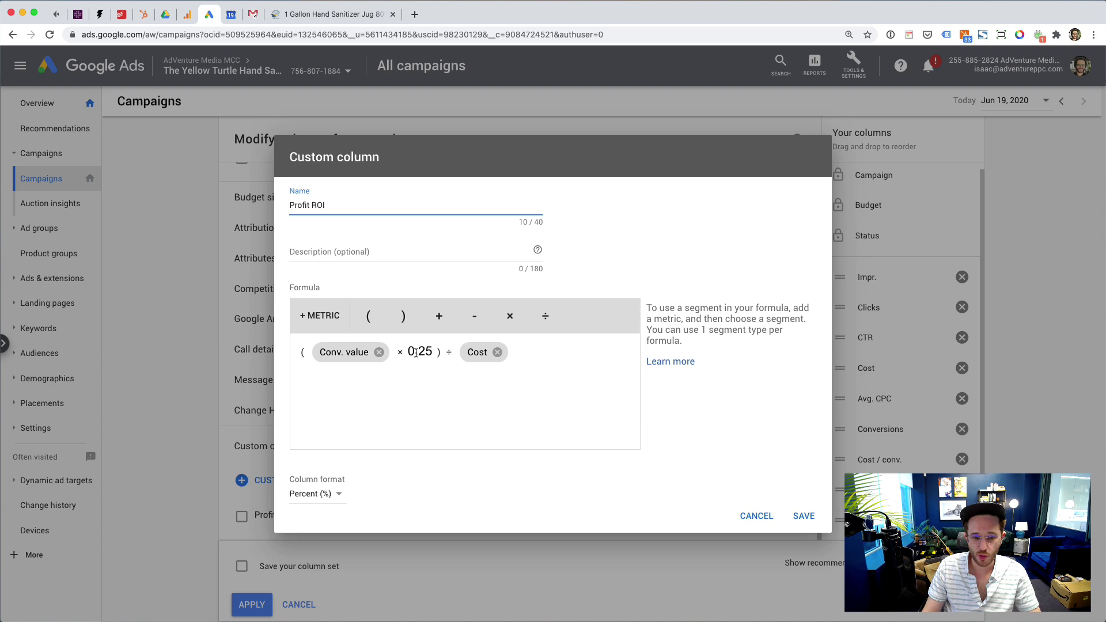
{"action": "left_click", "coordinate": [800, 516]}
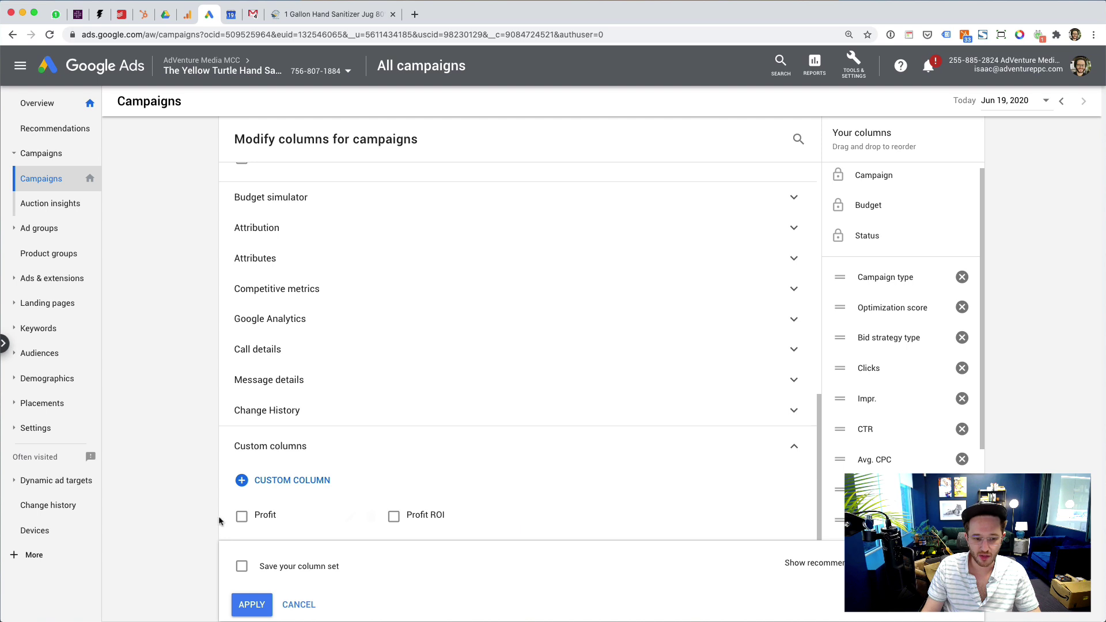
Add the Profit and Profit ROI custom columns to the campaigns table and apply the column selection.
{"action": "left_click", "coordinate": [241, 516]}
{"action": "left_click", "coordinate": [393, 516]}
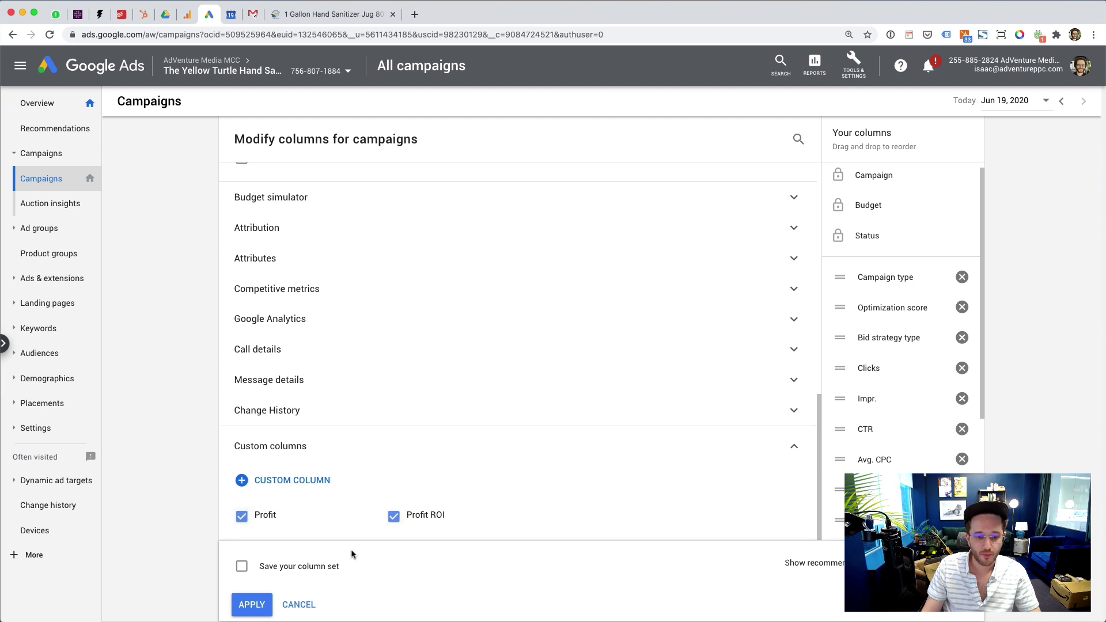
{"action": "left_click", "coordinate": [252, 605]}
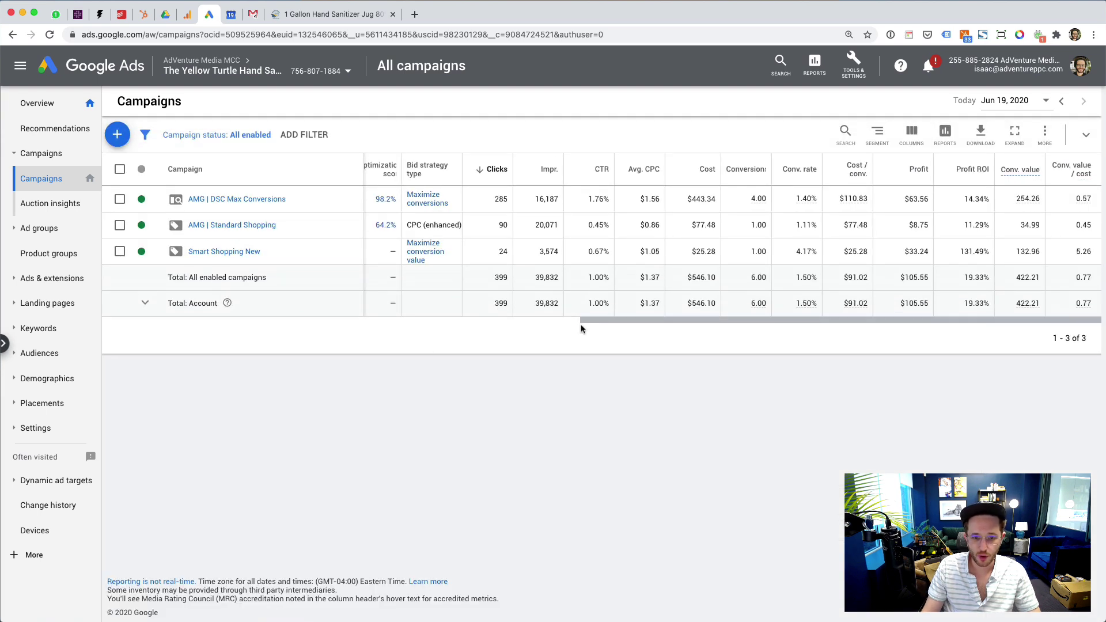
{"action": "left_click_drag", "start_coordinate": [604, 329], "coordinate": [413, 316]}
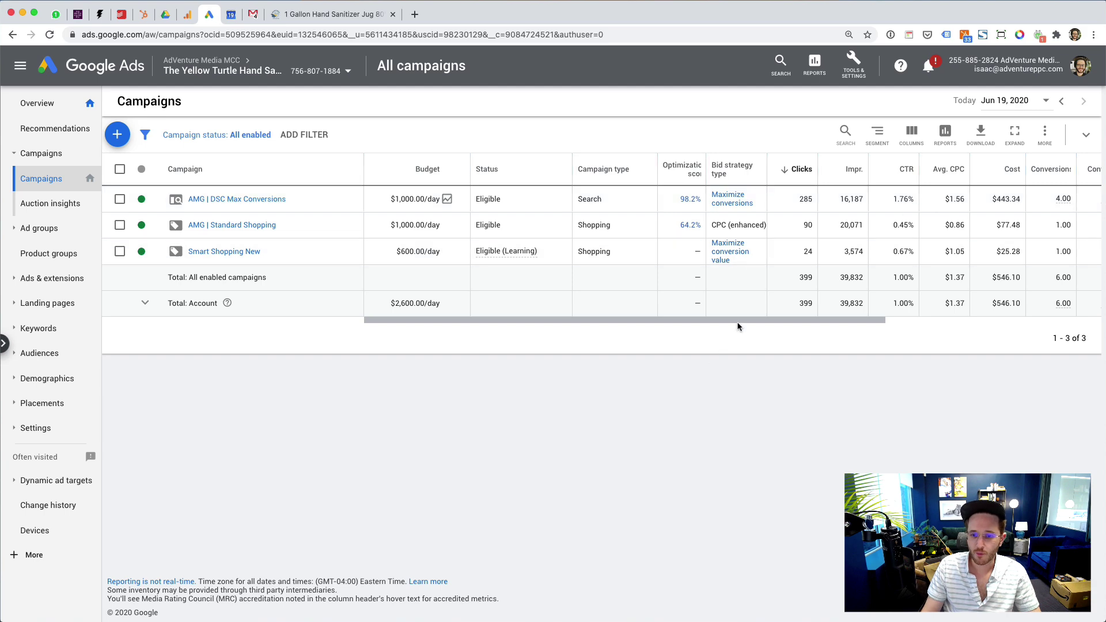
{"action": "left_click_drag", "start_coordinate": [738, 327], "coordinate": [644, 303]}
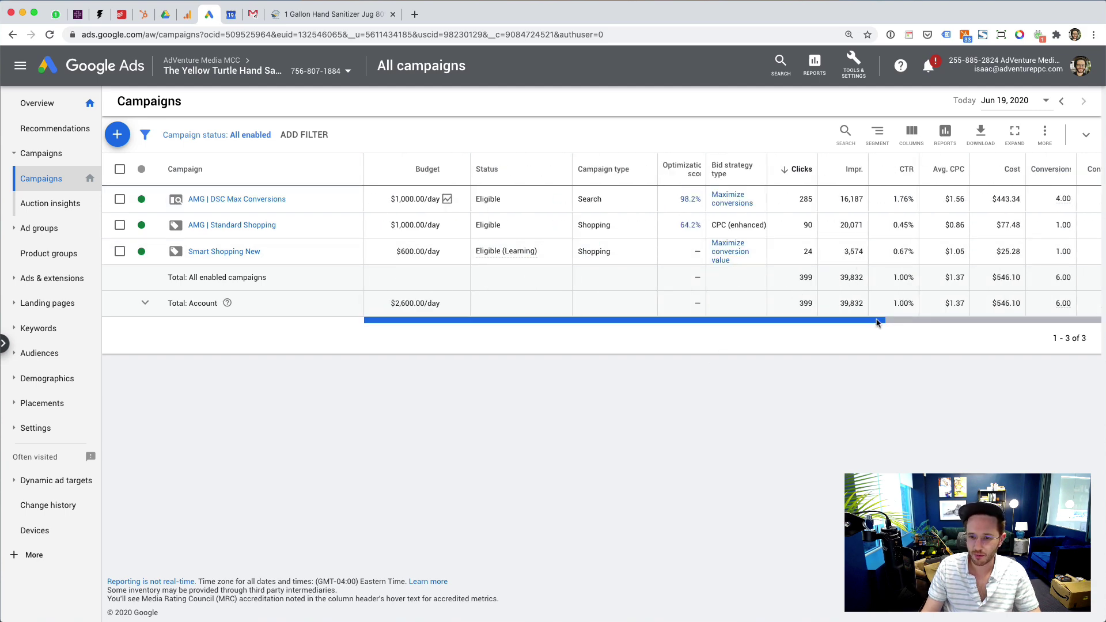
{"action": "left_click_drag", "start_coordinate": [875, 323], "coordinate": [414, 314]}
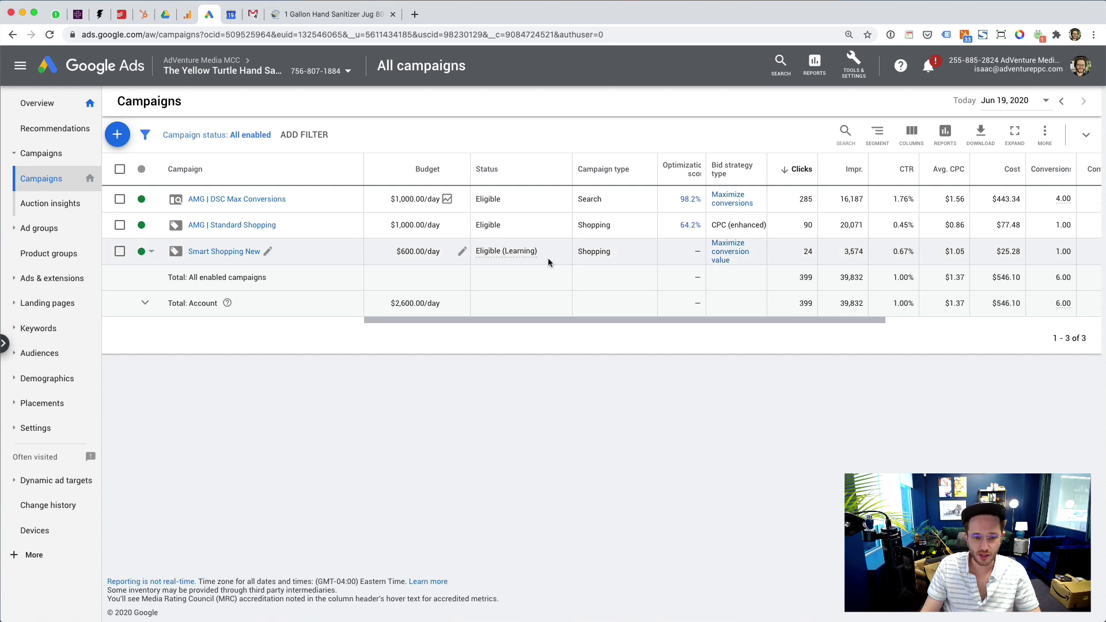
Reset the campaigns table's filter so the campaign status includes all but removed campaigns.
{"action": "left_click", "coordinate": [228, 146]}
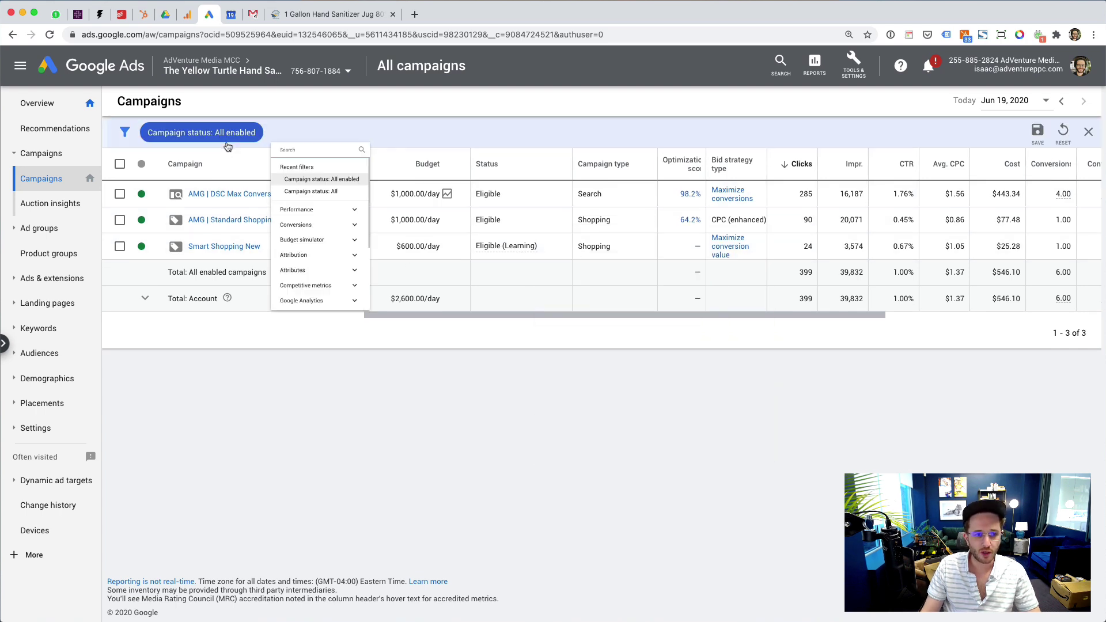
{"action": "left_click", "coordinate": [276, 136]}
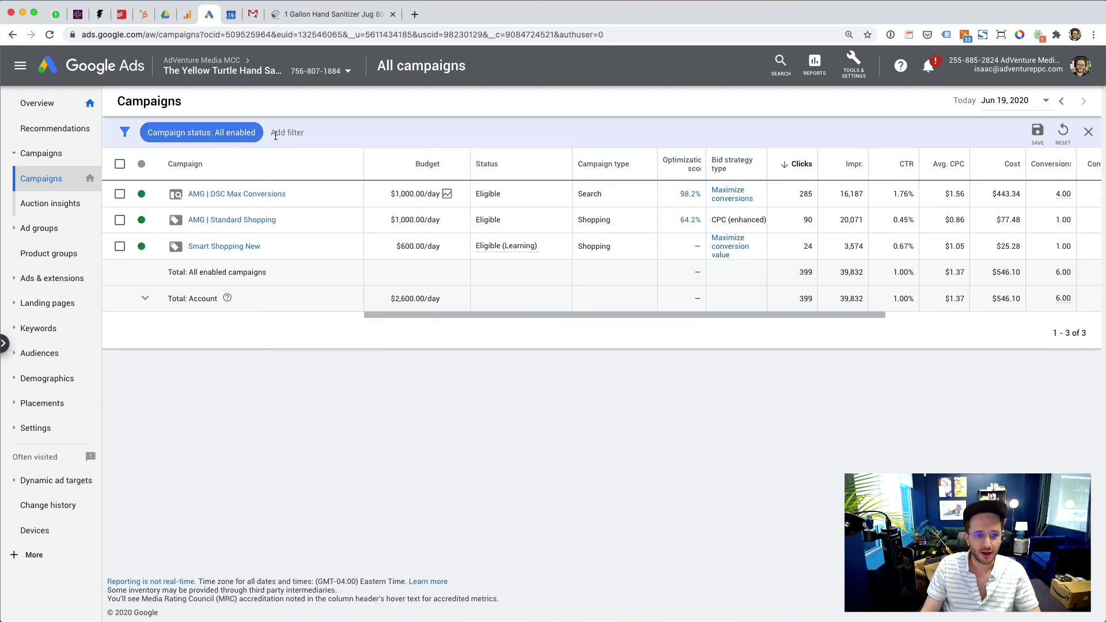
{"action": "left_click", "coordinate": [1087, 133]}
{"action": "left_click", "coordinate": [243, 145]}
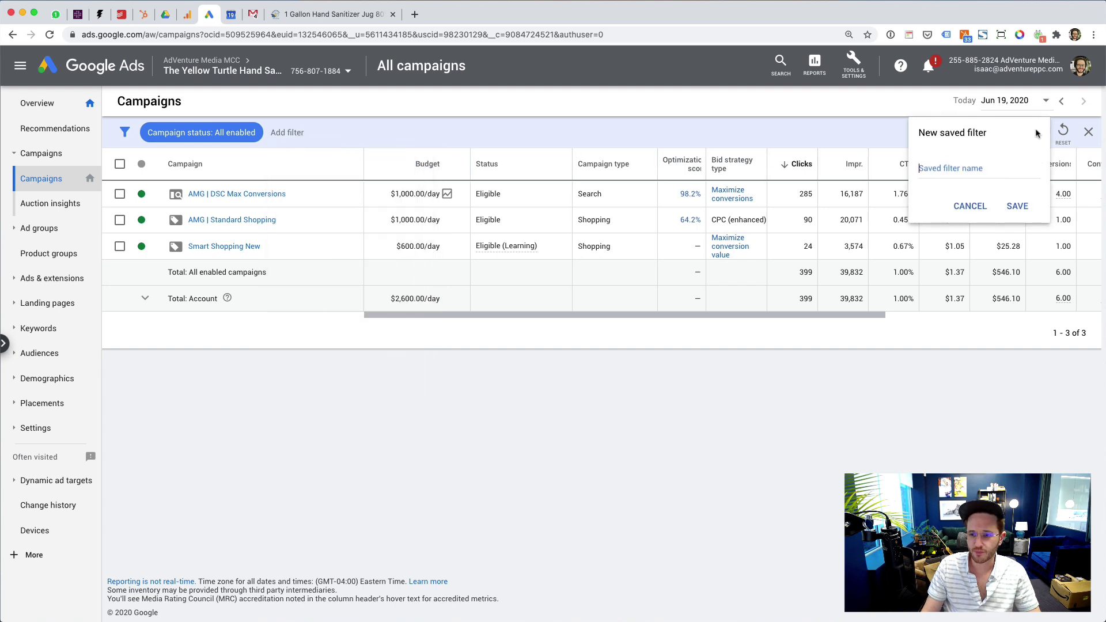
{"action": "left_click", "coordinate": [1037, 133]}
{"action": "left_click", "coordinate": [1063, 131]}
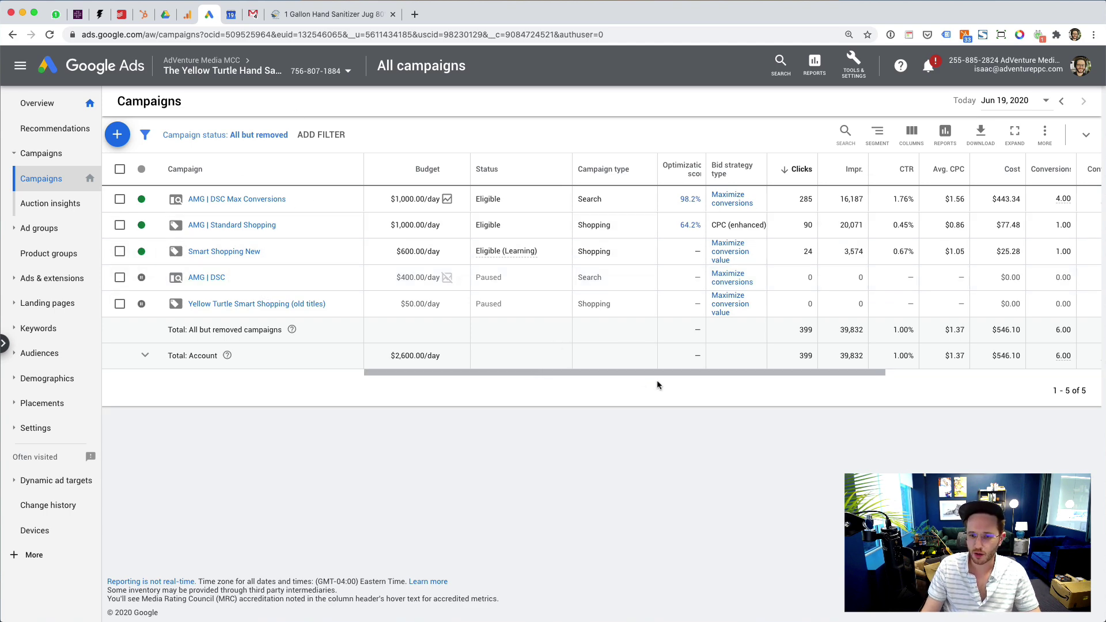
Set the campaign status filter to All enabled and close the filter editing.
{"action": "left_click_drag", "start_coordinate": [662, 373], "coordinate": [610, 373]}
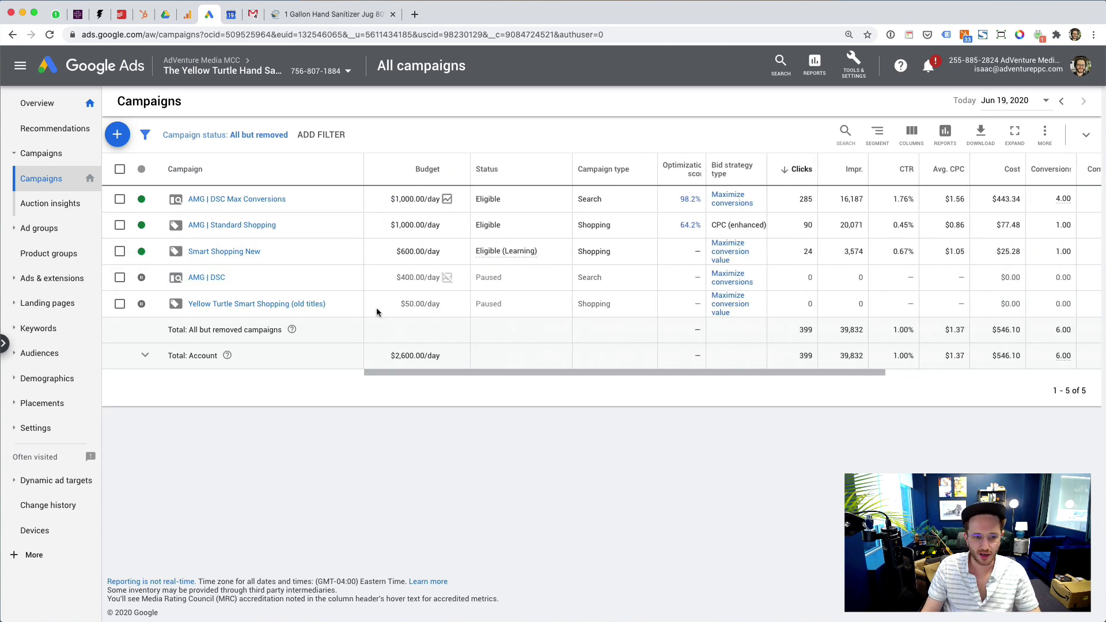
{"action": "left_click", "coordinate": [204, 133]}
{"action": "left_click", "coordinate": [218, 140]}
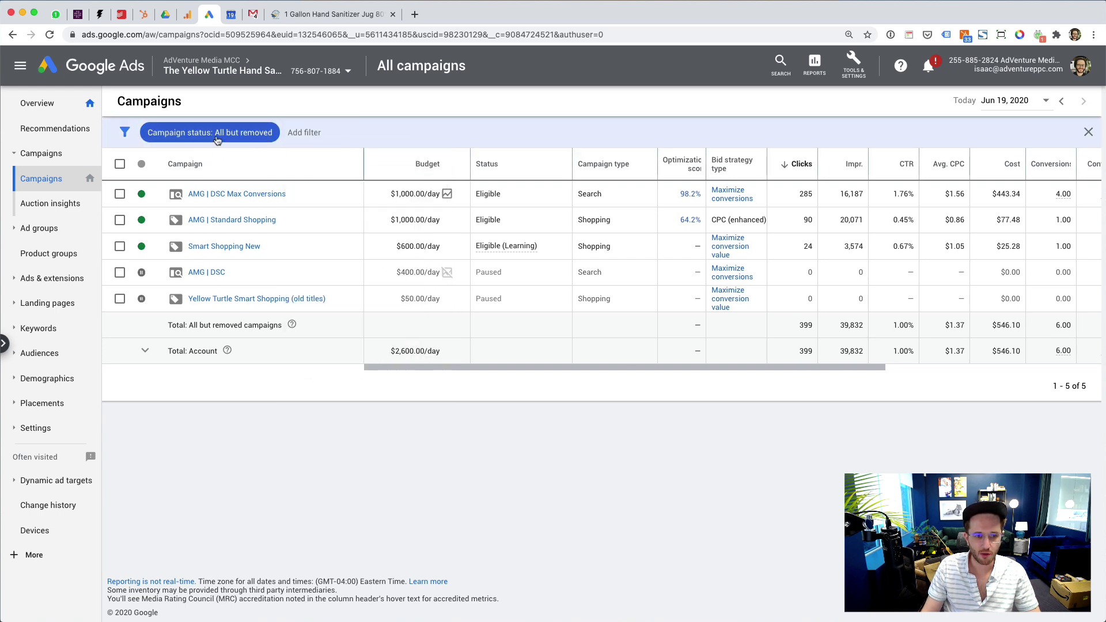
{"action": "left_click", "coordinate": [218, 140]}
{"action": "left_click", "coordinate": [178, 198]}
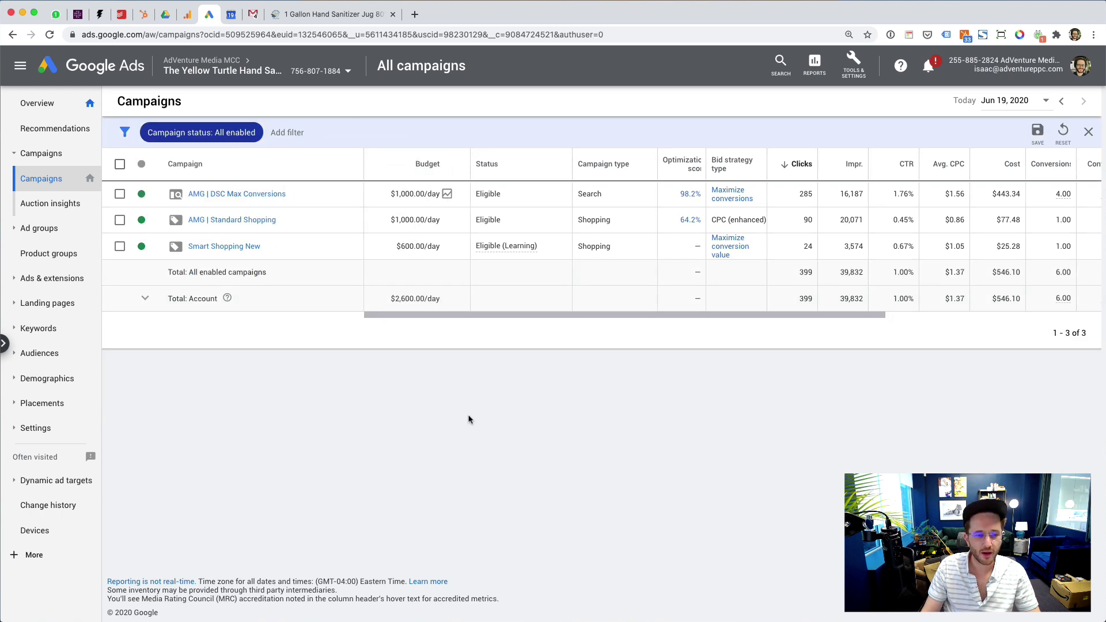
{"action": "mouse_move", "coordinate": [644, 316]}
{"action": "left_mouse_down"}
{"action": "mouse_move", "coordinate": [695, 318]}
{"action": "mouse_move", "coordinate": [653, 316]}
{"action": "left_mouse_up"}
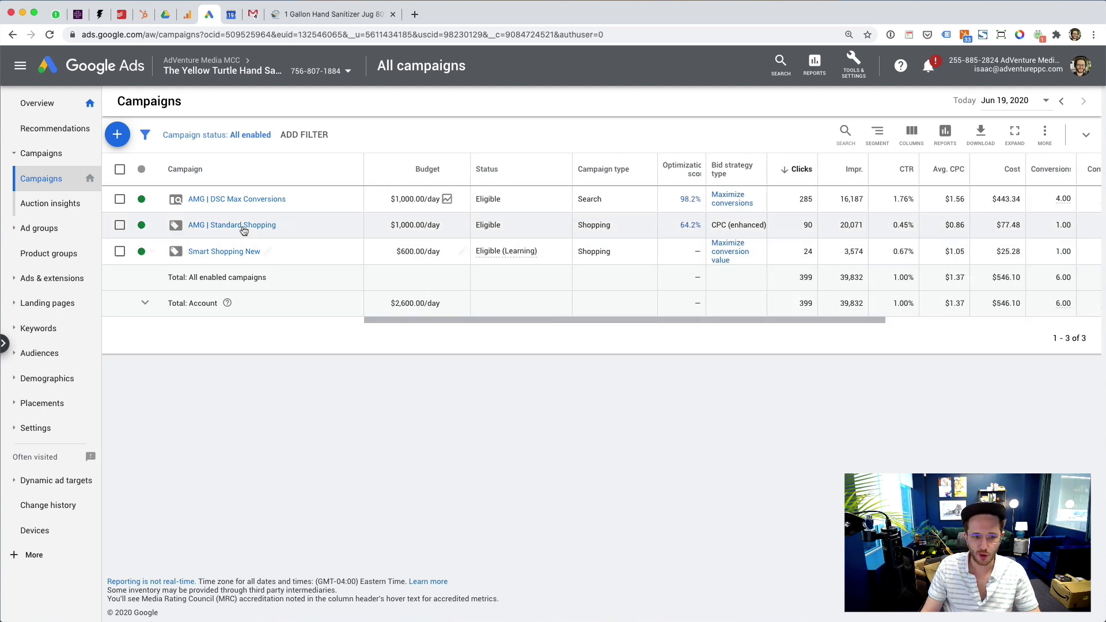
Set the campaigns table's date range to the 30 days up to yesterday.
{"action": "left_click_drag", "start_coordinate": [510, 323], "coordinate": [590, 323]}
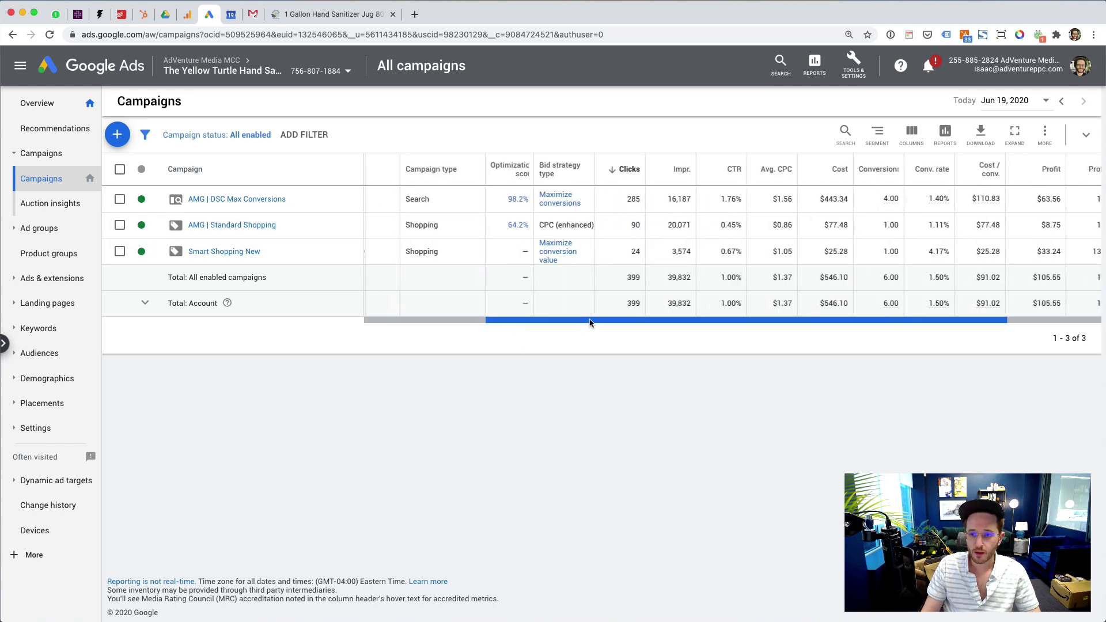
{"action": "left_click", "coordinate": [1027, 109]}
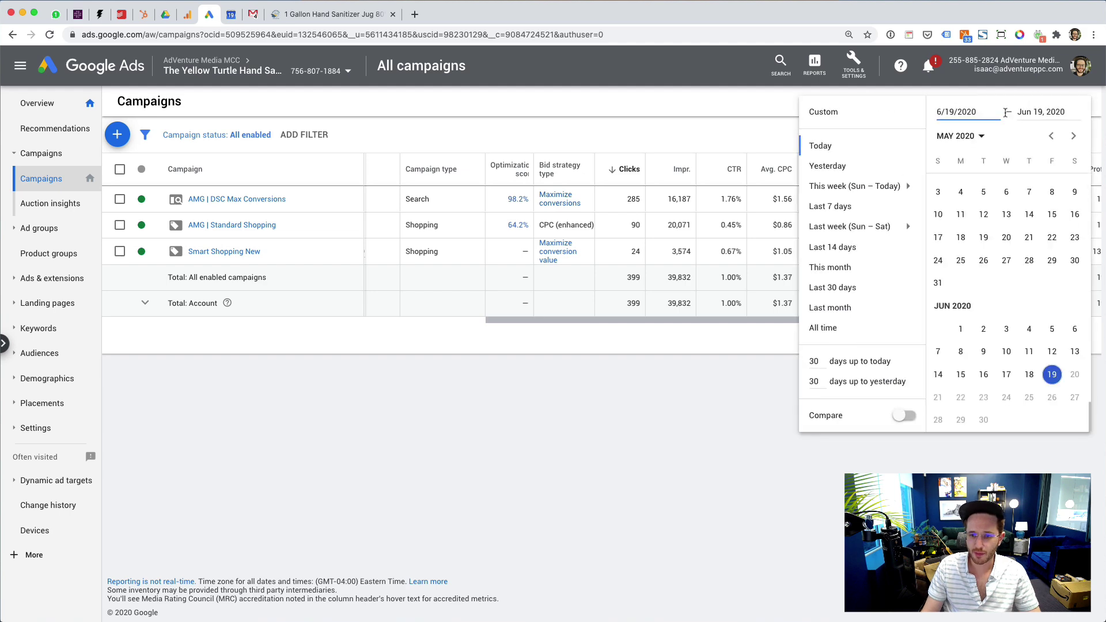
{"action": "left_click", "coordinate": [865, 383]}
Compare the account's total Cost with its total Profit in the campaigns table.
{"action": "left_click_drag", "start_coordinate": [870, 321], "coordinate": [848, 321]}
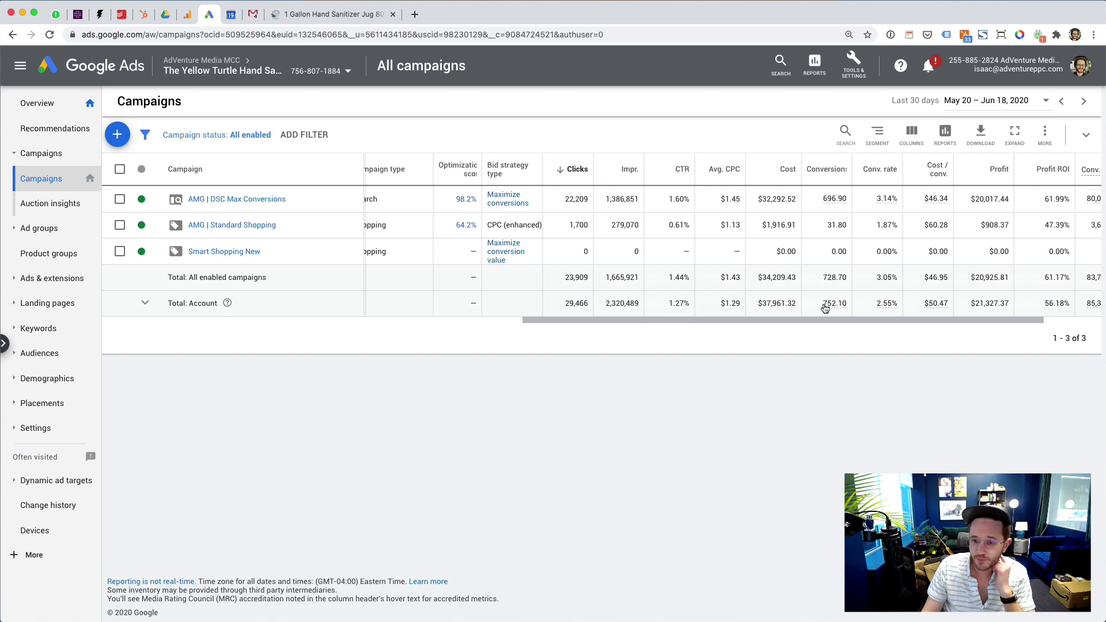
{"action": "left_click_drag", "start_coordinate": [862, 323], "coordinate": [916, 324]}
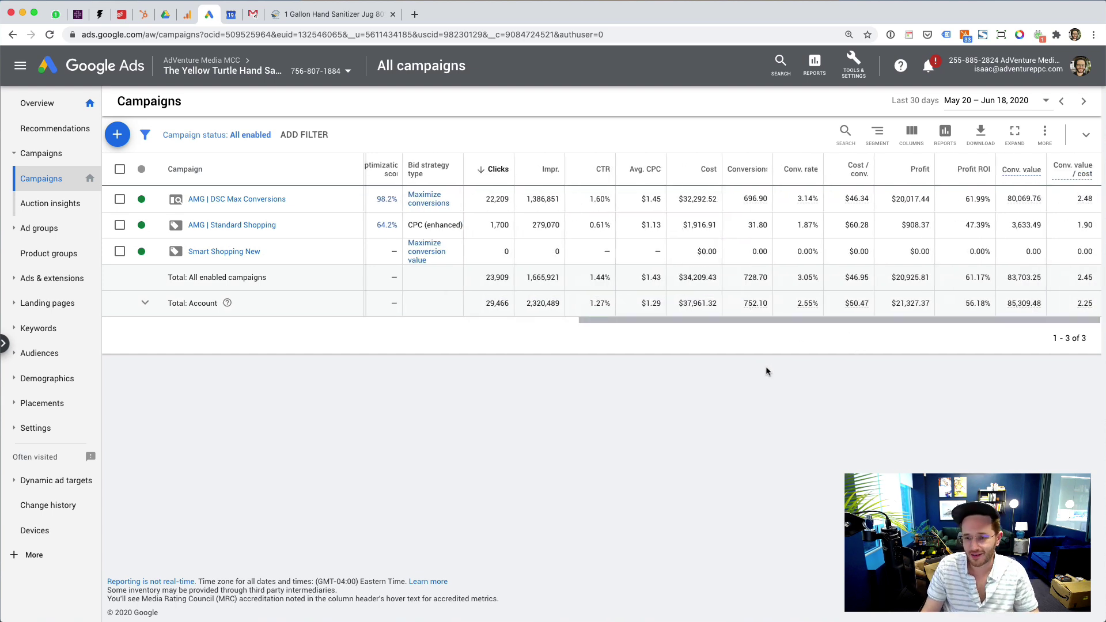
{"action": "left_click_drag", "start_coordinate": [757, 321], "coordinate": [746, 343]}
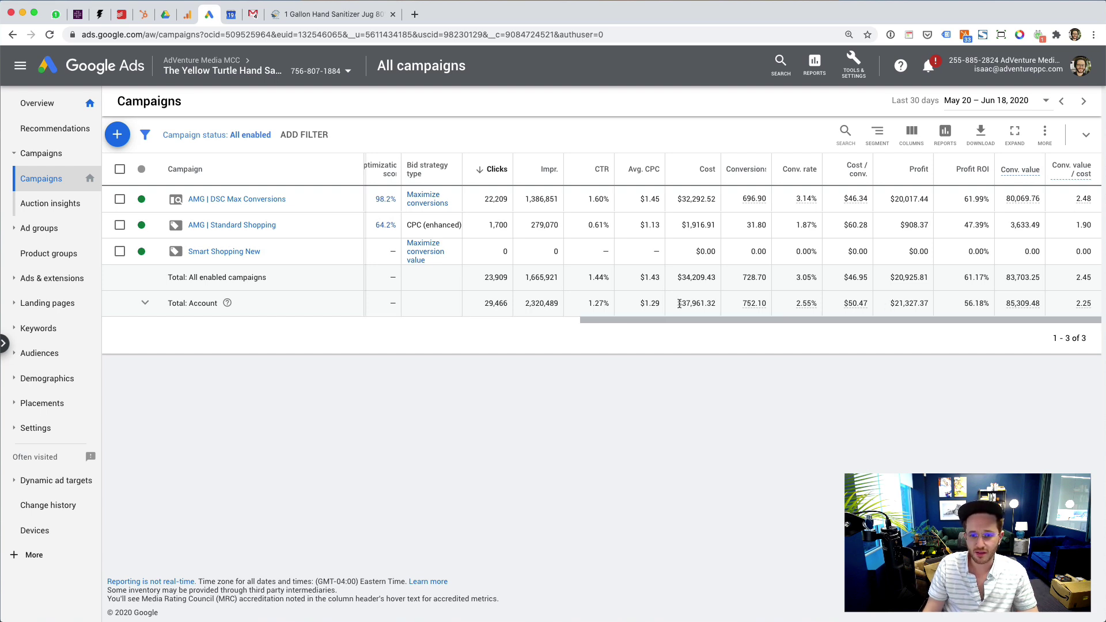
{"action": "left_click_drag", "start_coordinate": [679, 303], "coordinate": [707, 306]}
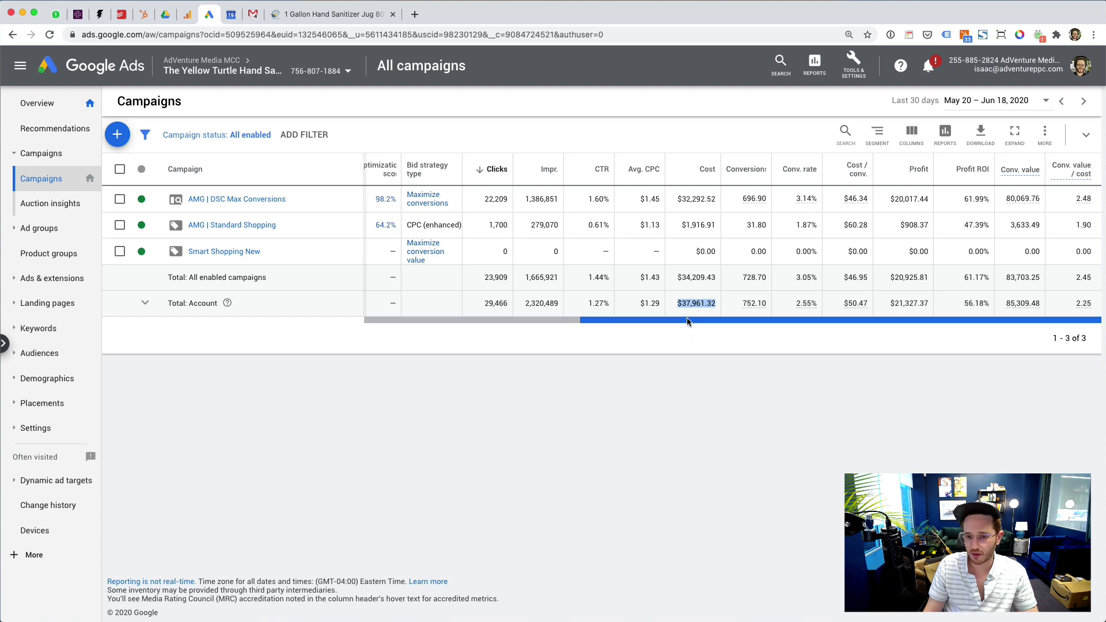
{"action": "left_click", "coordinate": [707, 399]}
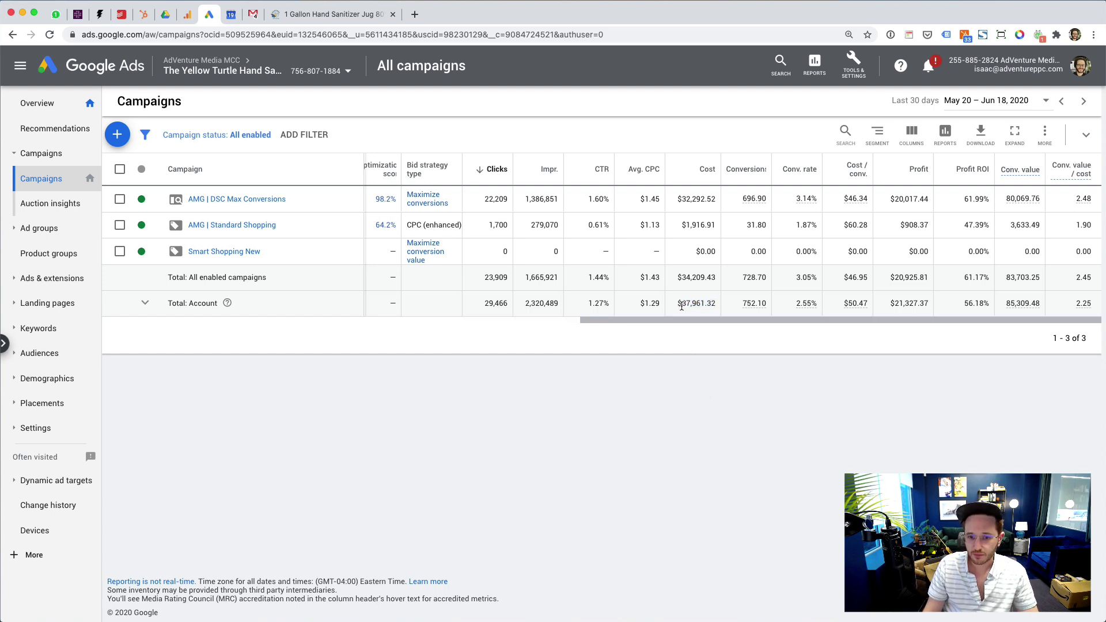
{"action": "left_click_drag", "start_coordinate": [678, 301], "coordinate": [723, 304]}
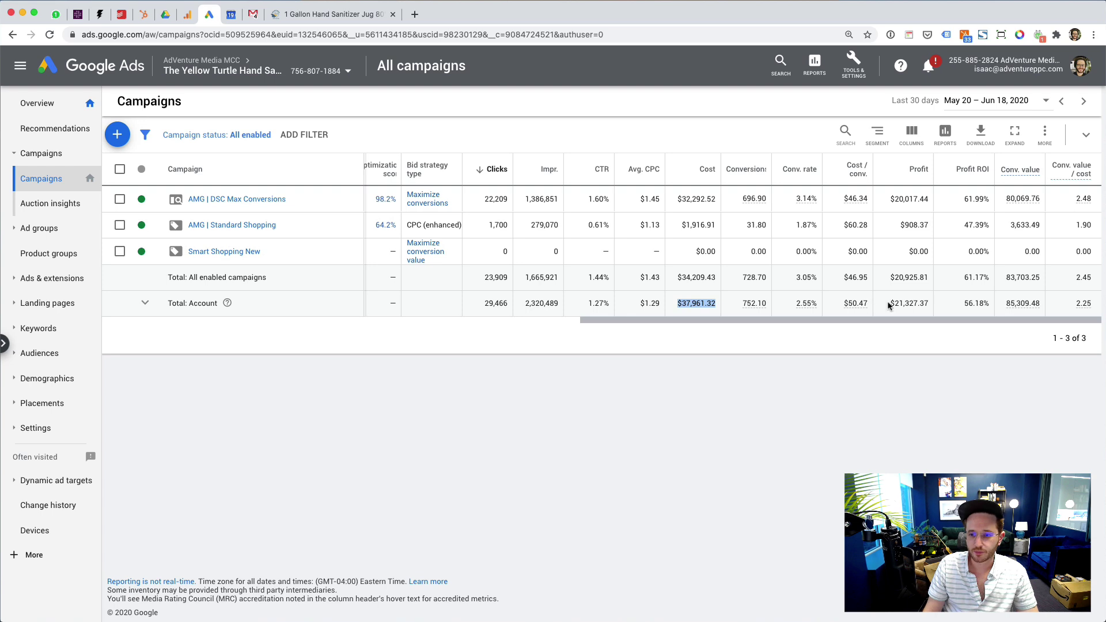
{"action": "left_click_drag", "start_coordinate": [888, 304], "coordinate": [934, 304]}
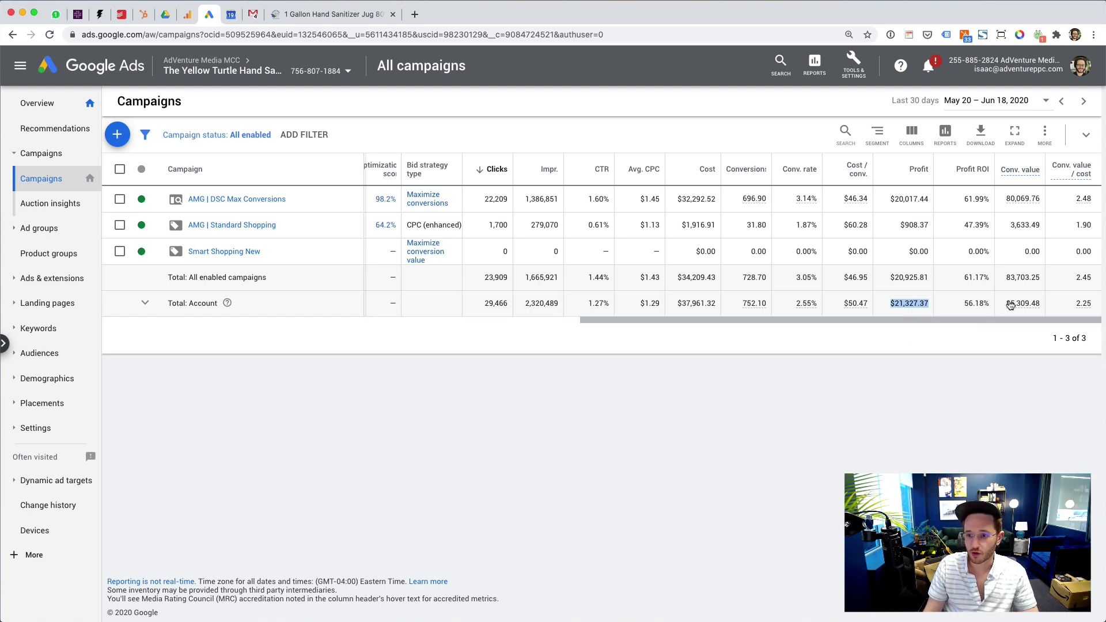
Examine the account totals for Conv. value, Profit ROI and Conv. value / cost.
{"action": "mouse_move", "coordinate": [1006, 311]}
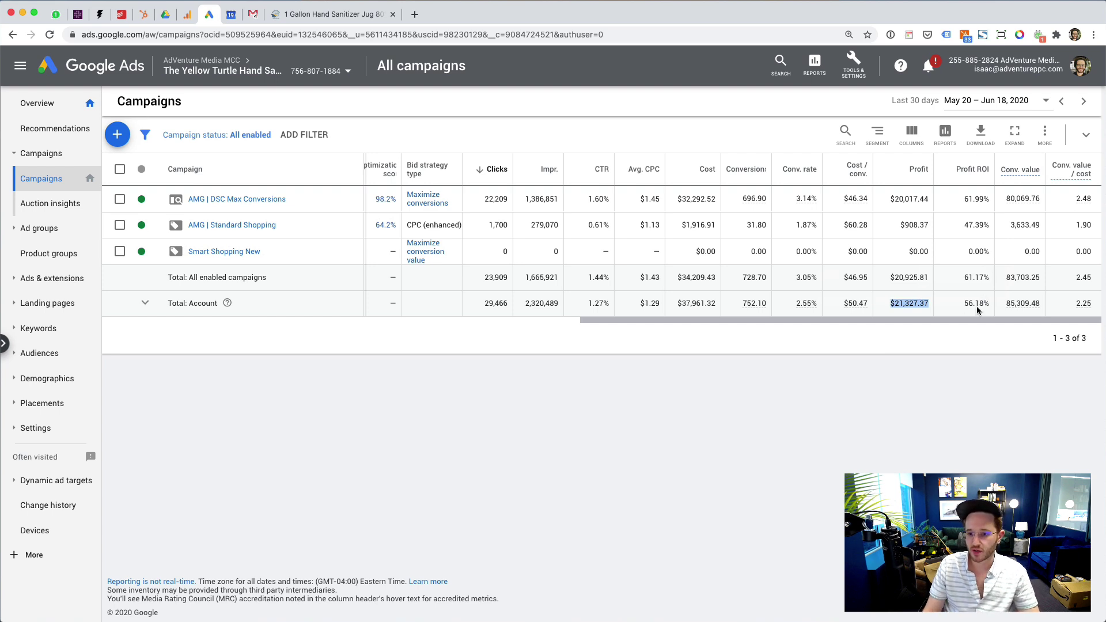
{"action": "left_click_drag", "start_coordinate": [962, 303], "coordinate": [990, 309]}
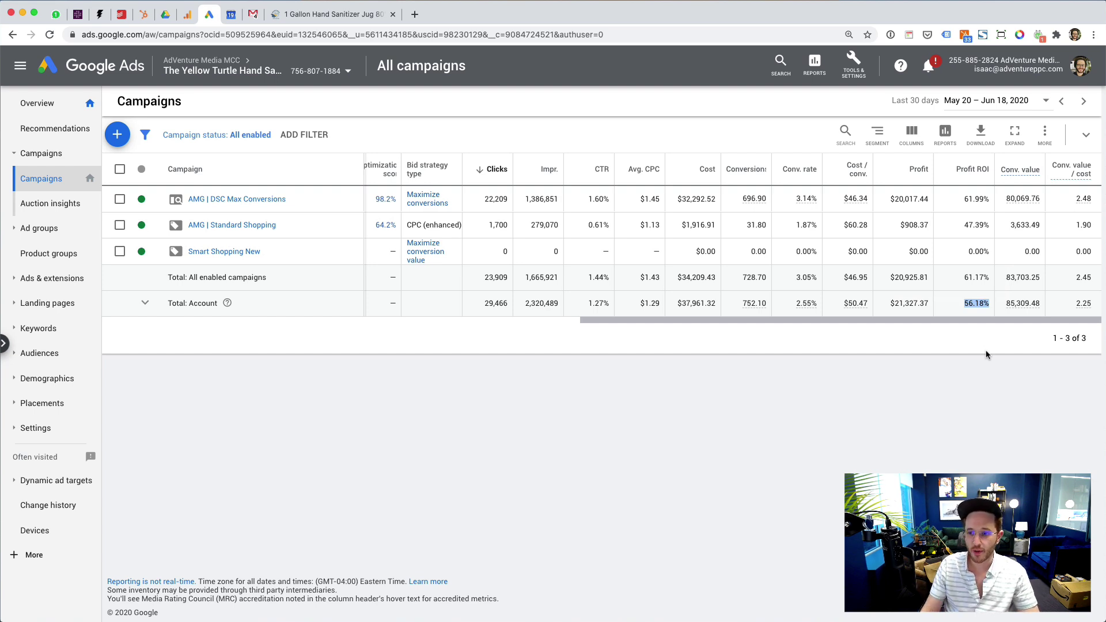
{"action": "mouse_move", "coordinate": [1080, 311]}
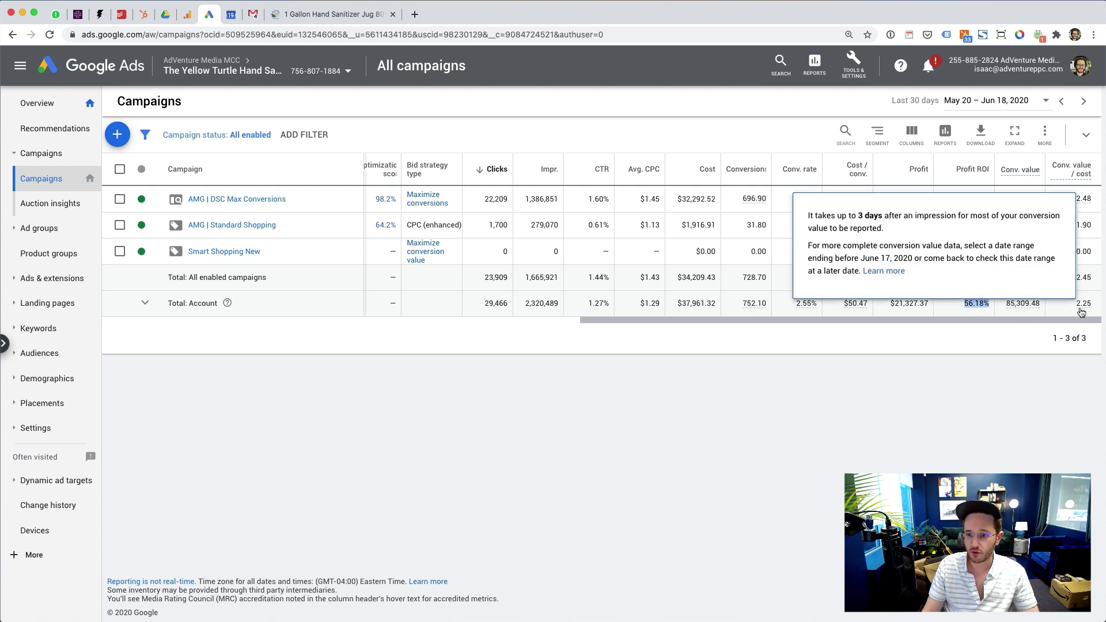
{"action": "left_click_drag", "start_coordinate": [1062, 323], "coordinate": [1085, 319]}
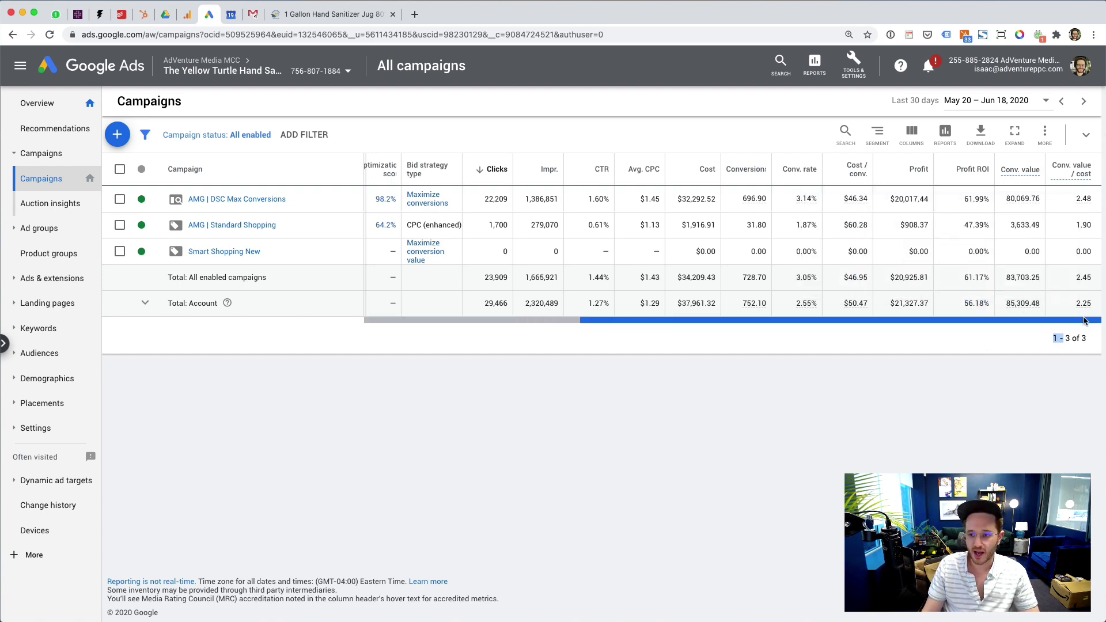
{"action": "mouse_move", "coordinate": [1011, 308]}
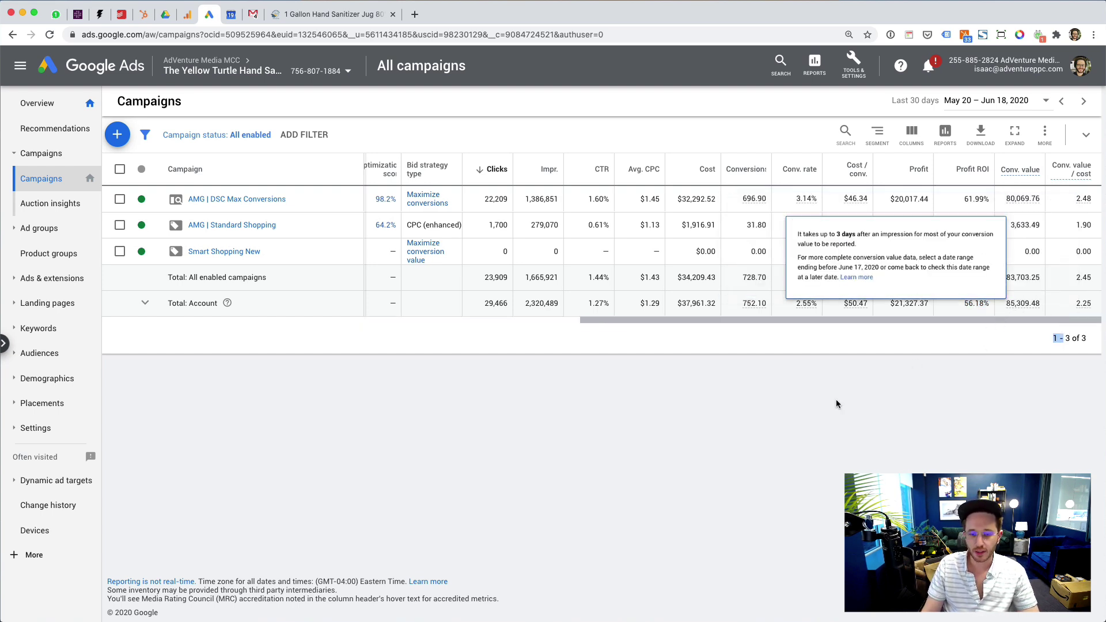
Find and open the account's Conversions page under the measurement tools.
{"action": "left_click_drag", "start_coordinate": [602, 321], "coordinate": [819, 303]}
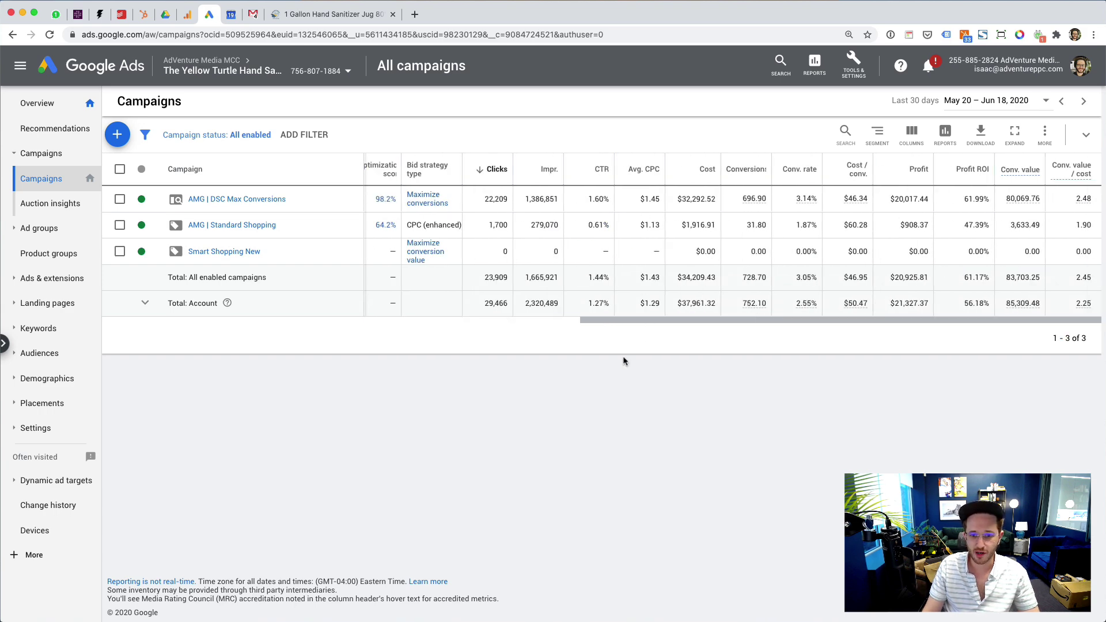
{"action": "left_click_drag", "start_coordinate": [612, 323], "coordinate": [403, 302]}
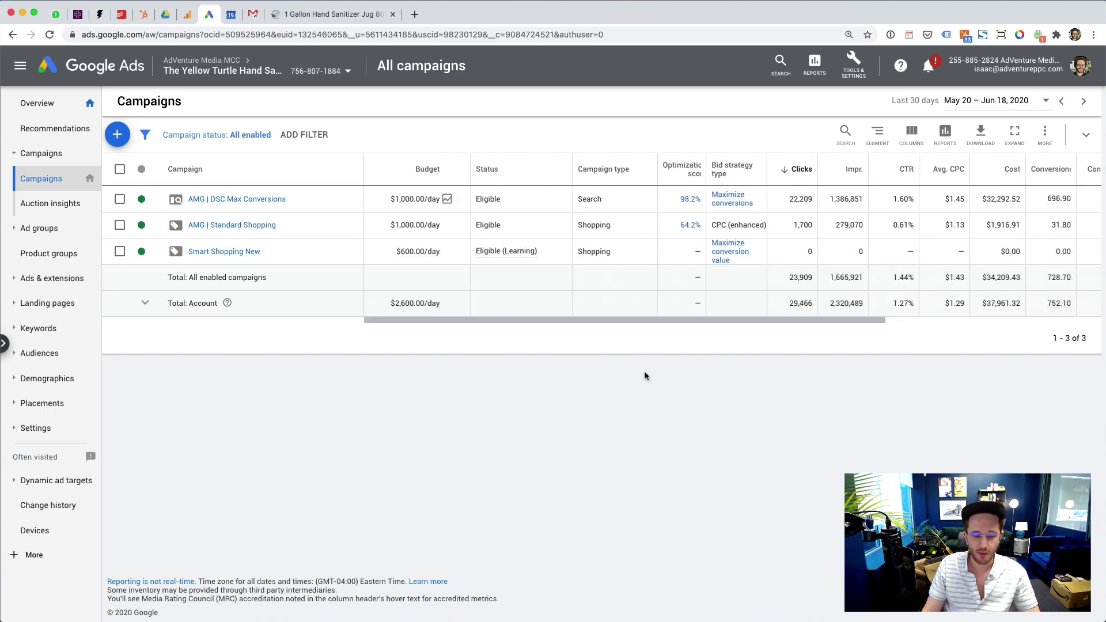
{"action": "type", "text": "gt"}
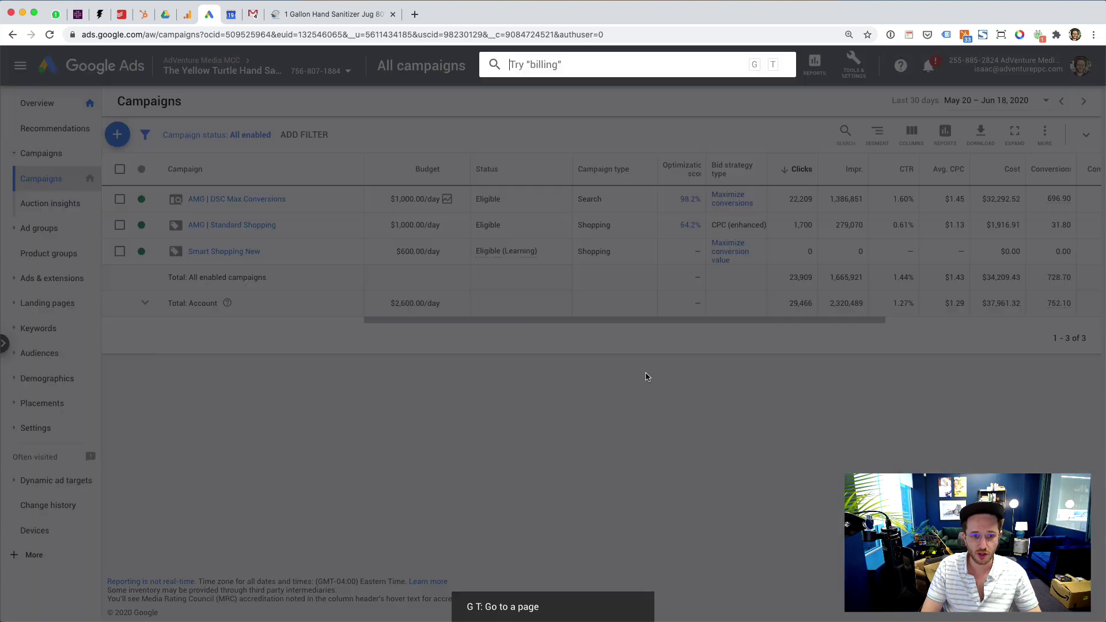
{"action": "type", "text": "conver"}
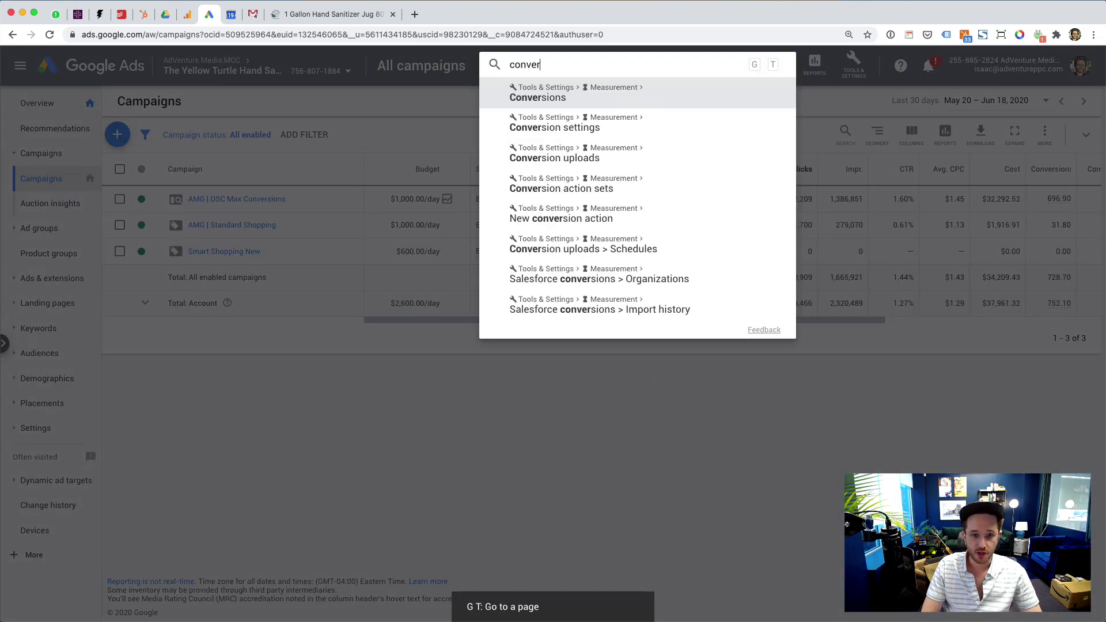
{"action": "left_click", "coordinate": [592, 92]}
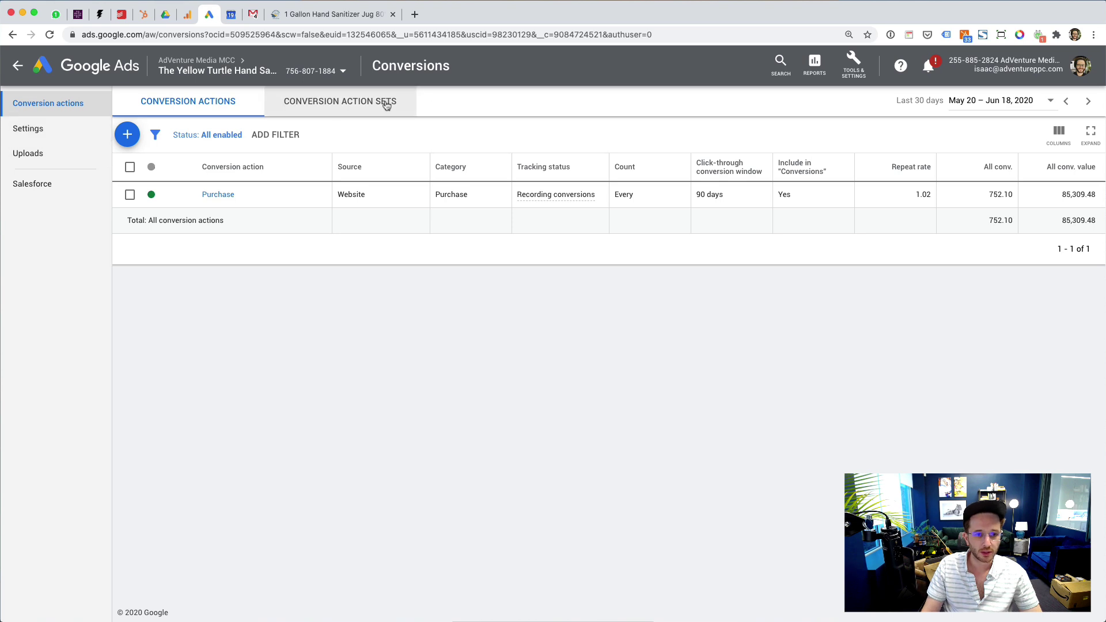
Review the View-through conversions option in the conversion settings and leave it as it is.
{"action": "left_click", "coordinate": [45, 141]}
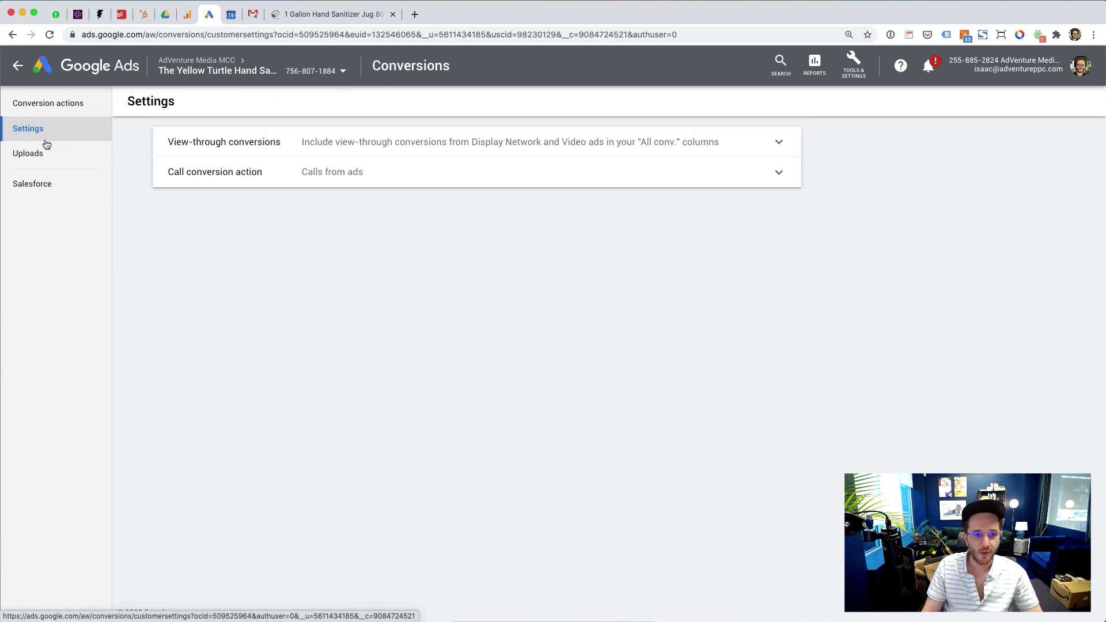
{"action": "left_click", "coordinate": [232, 141]}
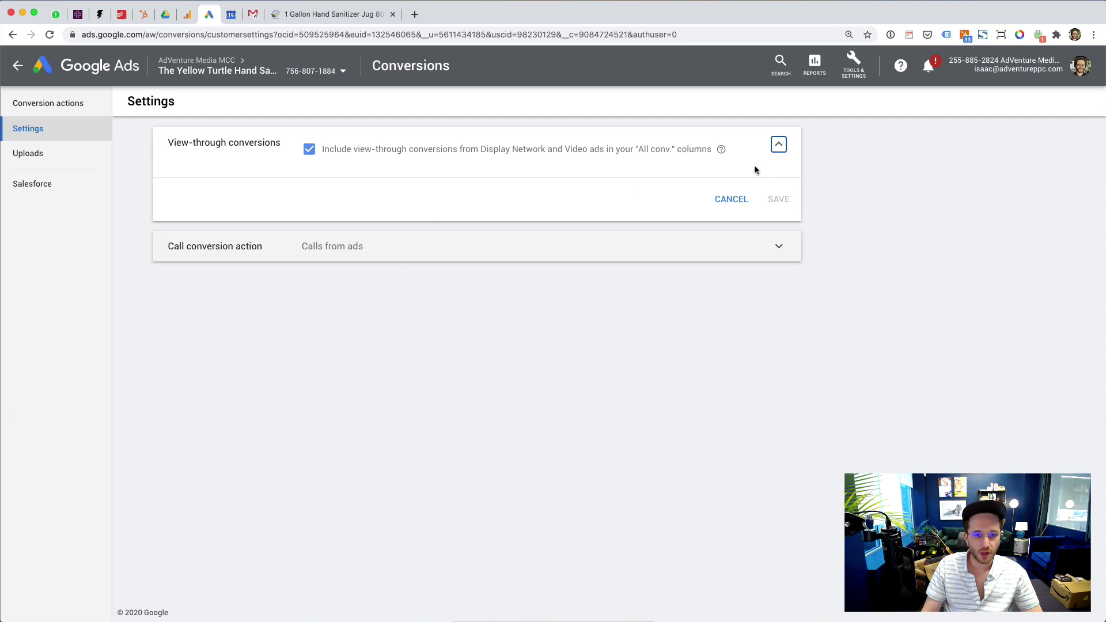
{"action": "left_click", "coordinate": [779, 145]}
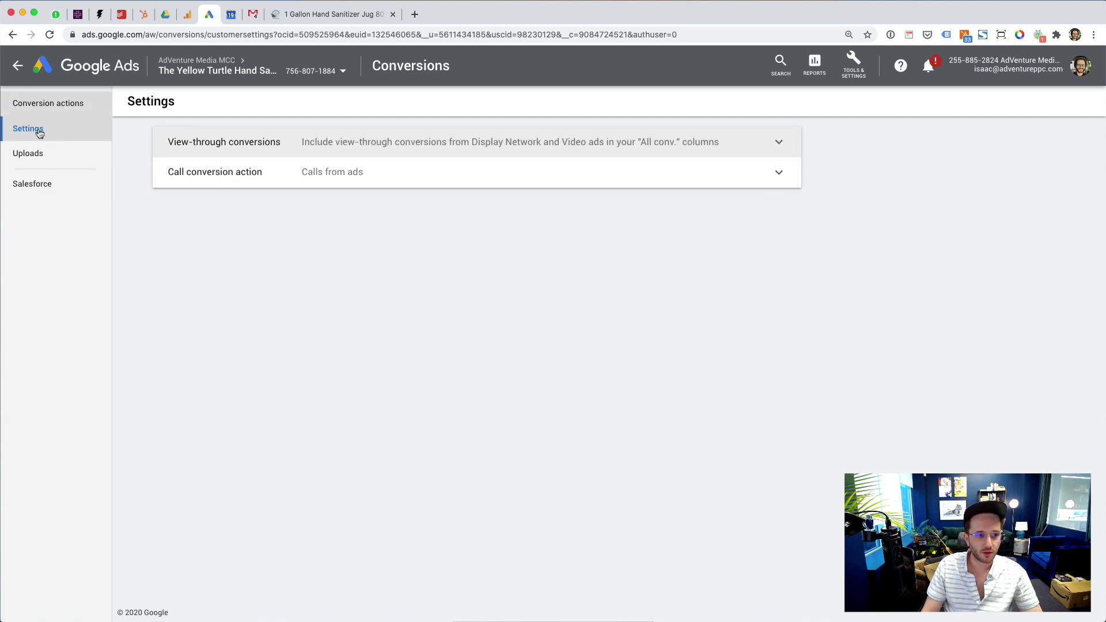
Open the webpages report of the Purchase conversion action and sort it by All conv. in descending order.
{"action": "left_click", "coordinate": [39, 107]}
{"action": "left_click", "coordinate": [216, 195]}
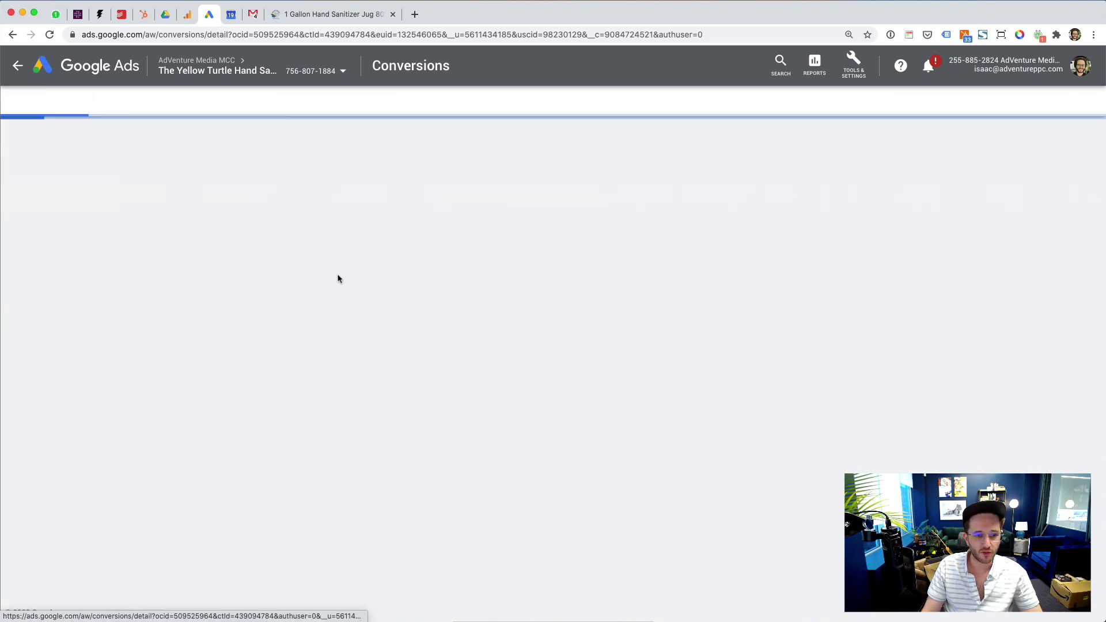
{"action": "left_click", "coordinate": [245, 108]}
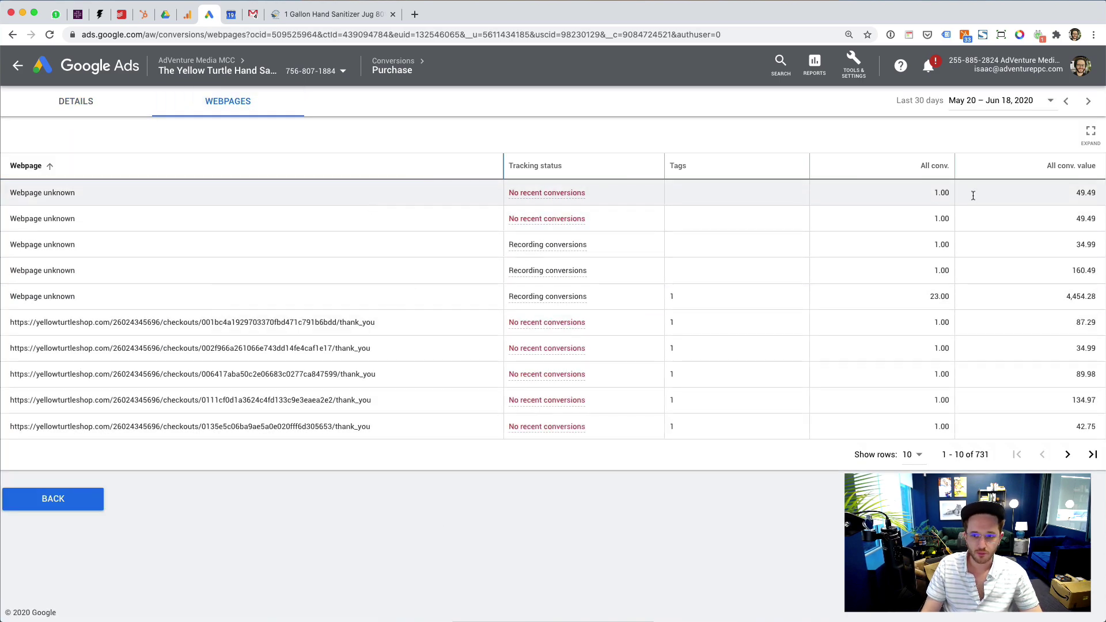
{"action": "left_click", "coordinate": [933, 168]}
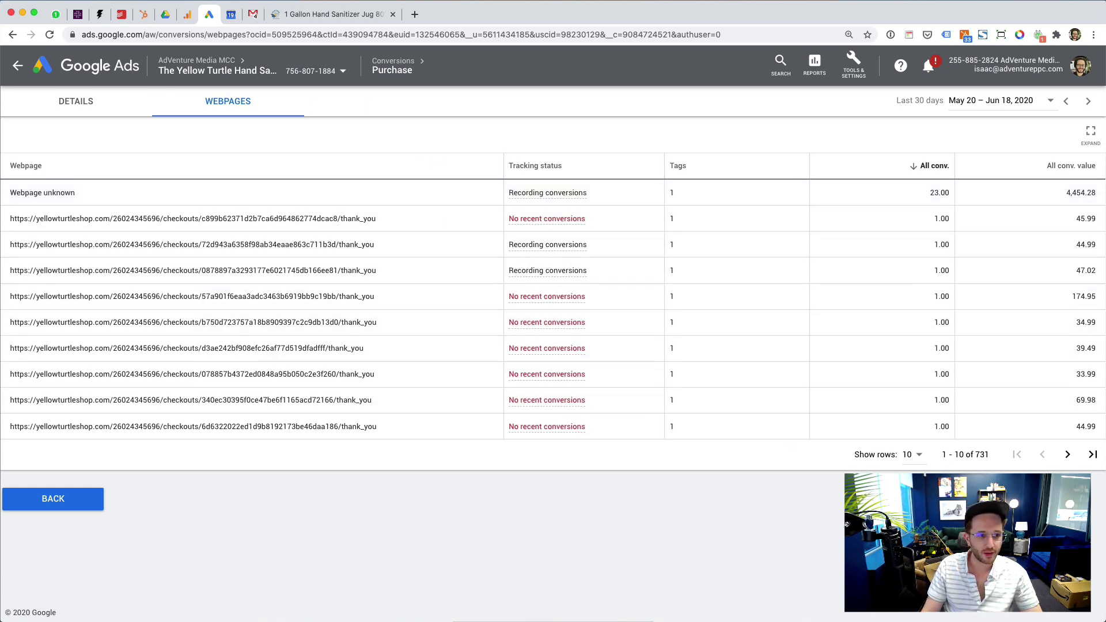
Return to the campaigns table, open the AMG | DSC Max Conversions campaign and check the Standard - RSA ad group's clicks.
{"action": "left_click", "coordinate": [19, 67]}
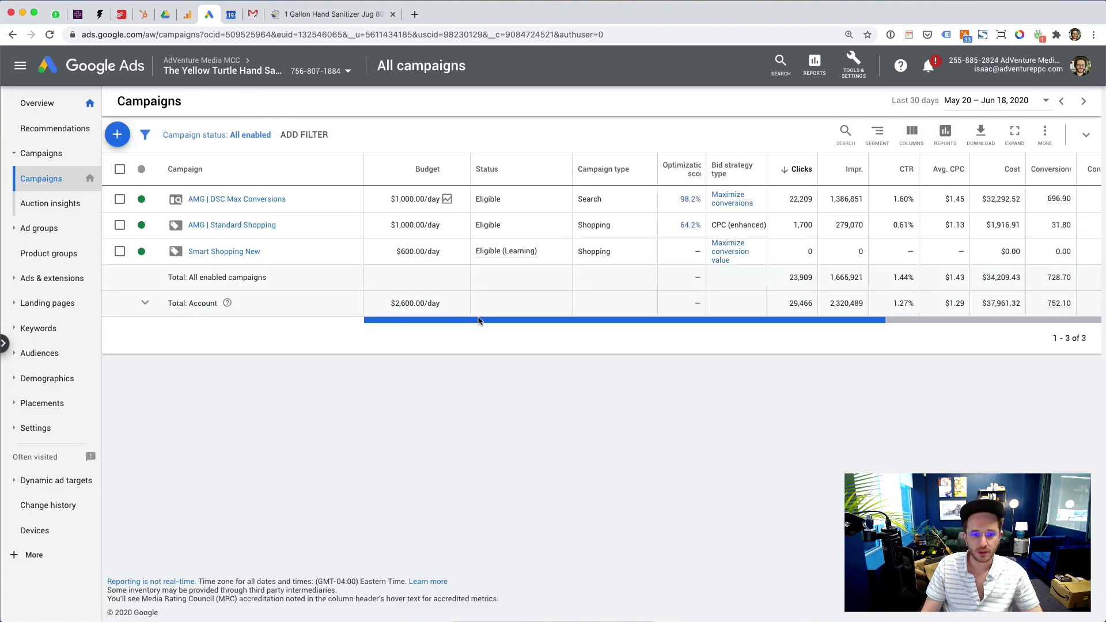
{"action": "left_click_drag", "start_coordinate": [477, 321], "coordinate": [477, 322]}
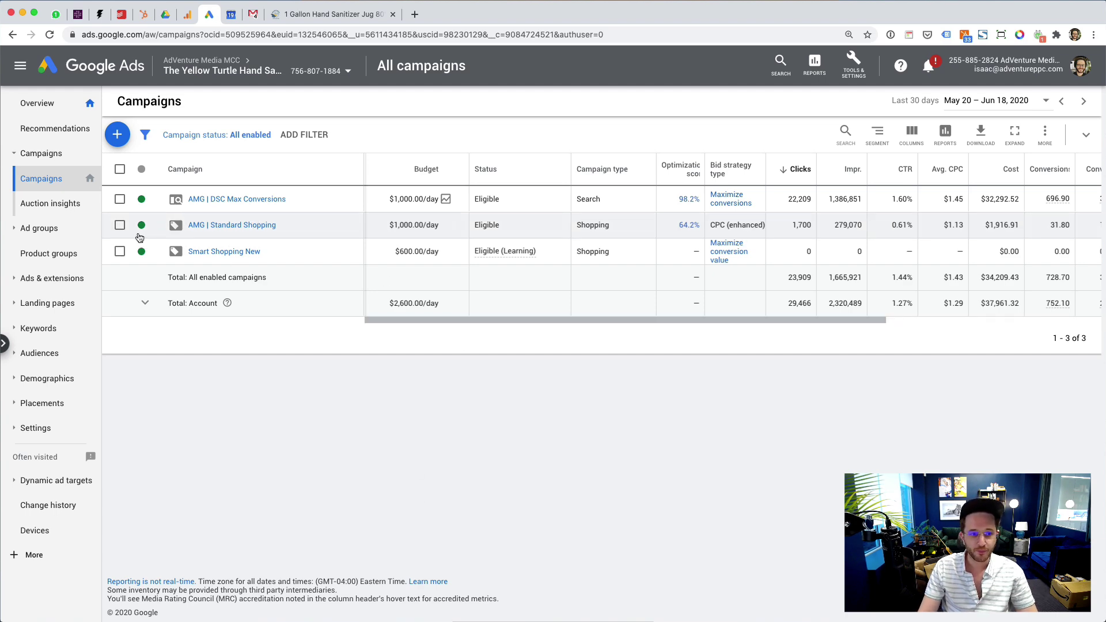
{"action": "left_click", "coordinate": [218, 201]}
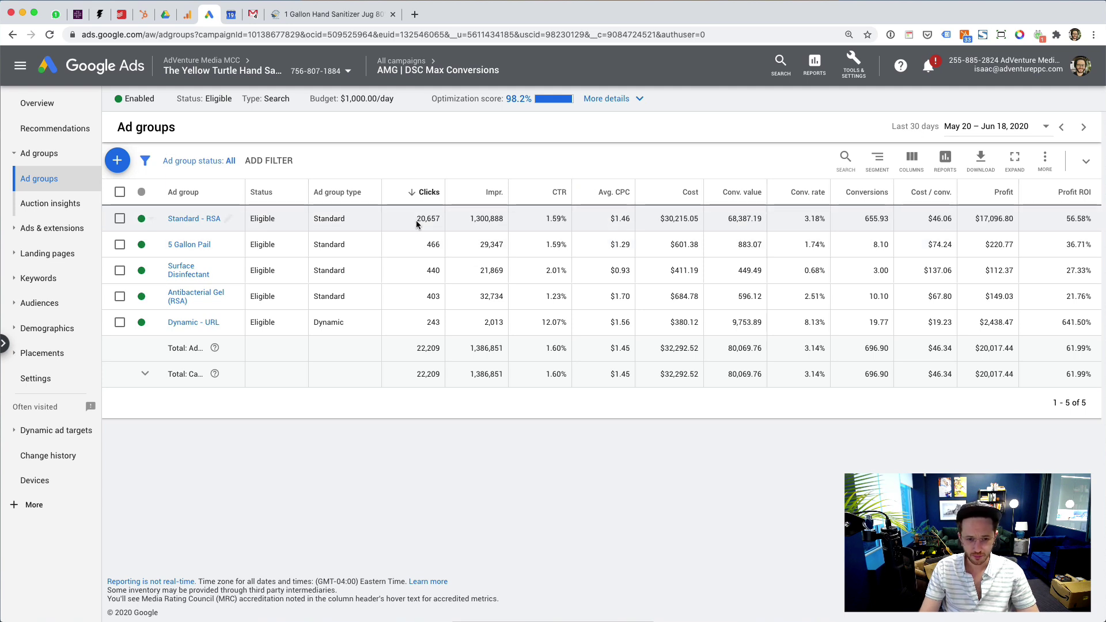
{"action": "left_click_drag", "start_coordinate": [416, 219], "coordinate": [442, 220]}
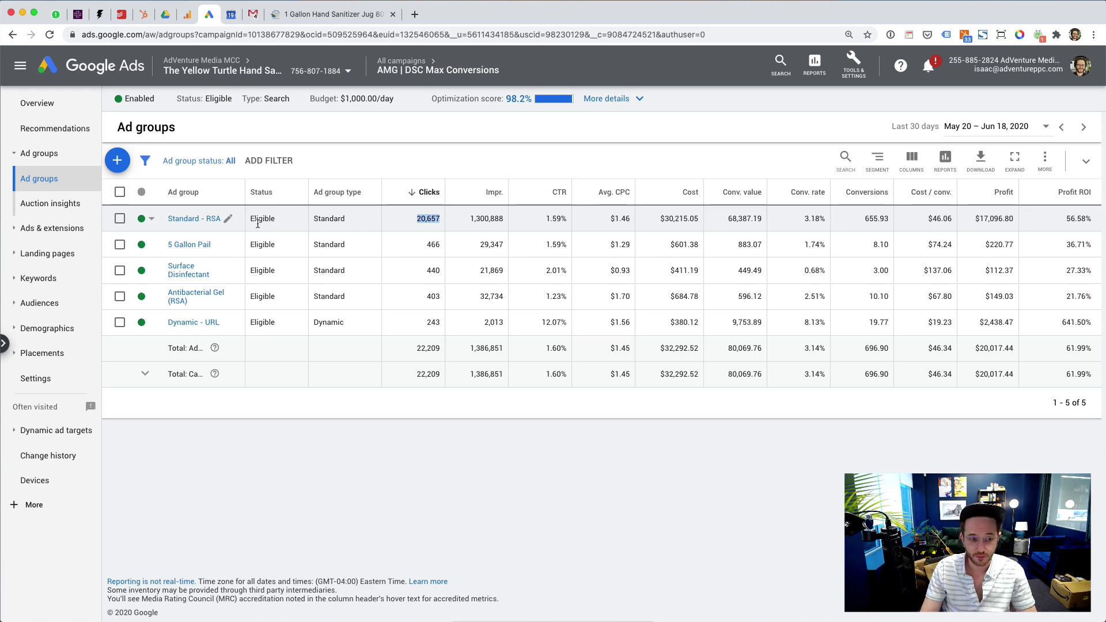
Open the Standard - RSA ad group, look over its keywords and display its search terms.
{"action": "left_click", "coordinate": [195, 219]}
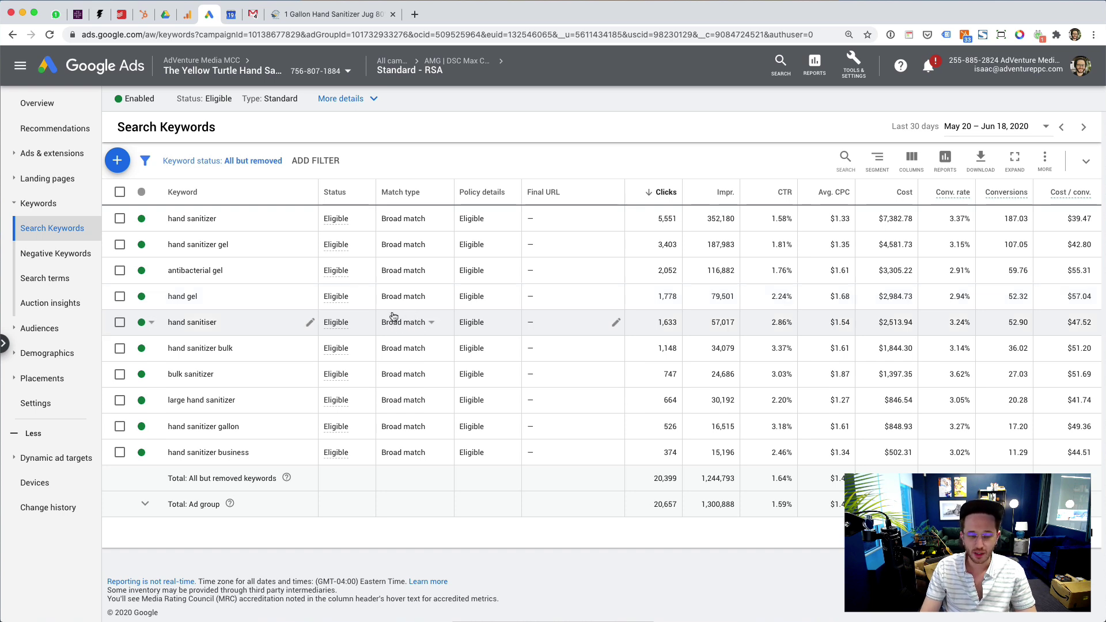
{"action": "left_click", "coordinate": [343, 296]}
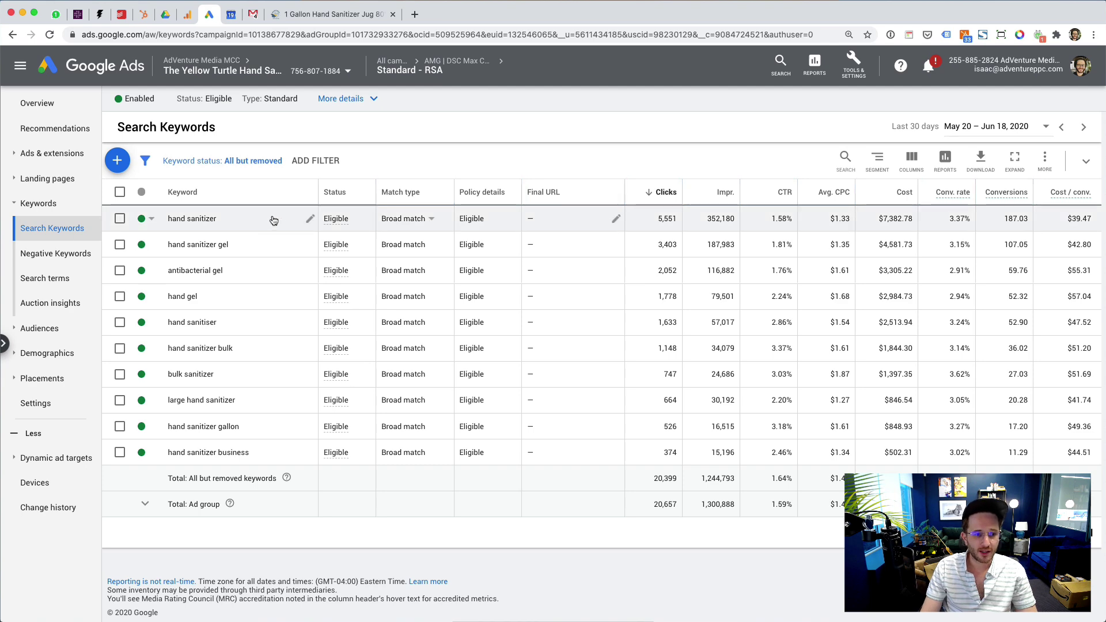
{"action": "left_click", "coordinate": [35, 278]}
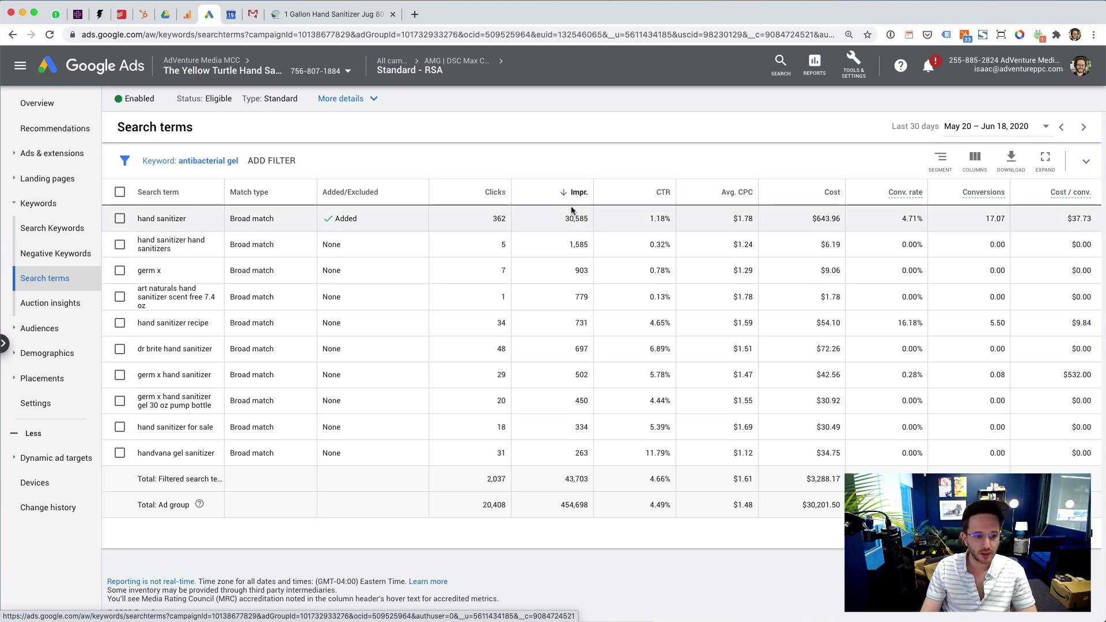
Set the search terms table's date range to the 60 days up to yesterday.
{"action": "left_click", "coordinate": [1030, 133]}
{"action": "left_click", "coordinate": [816, 409]}
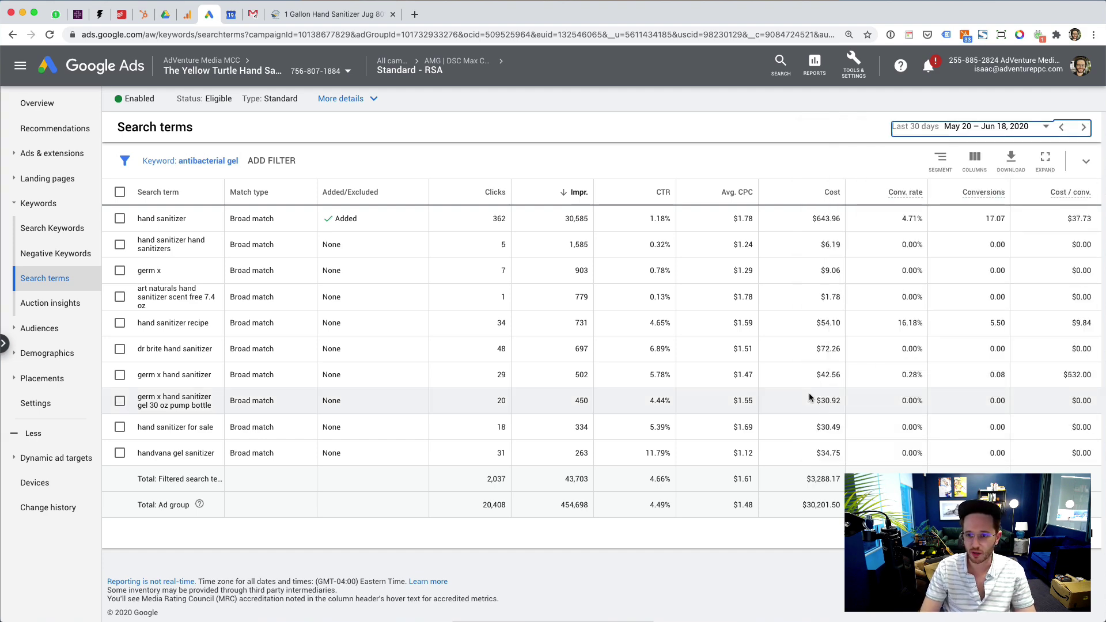
{"action": "left_click", "coordinate": [954, 129]}
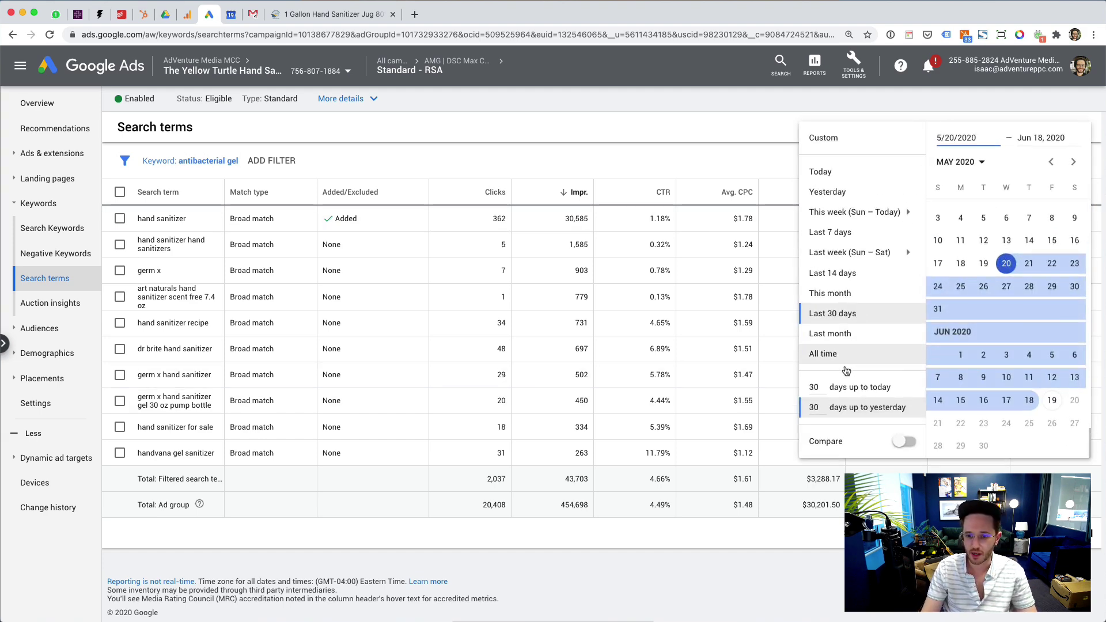
{"action": "left_click", "coordinate": [815, 406]}
{"action": "type", "text": "60"}
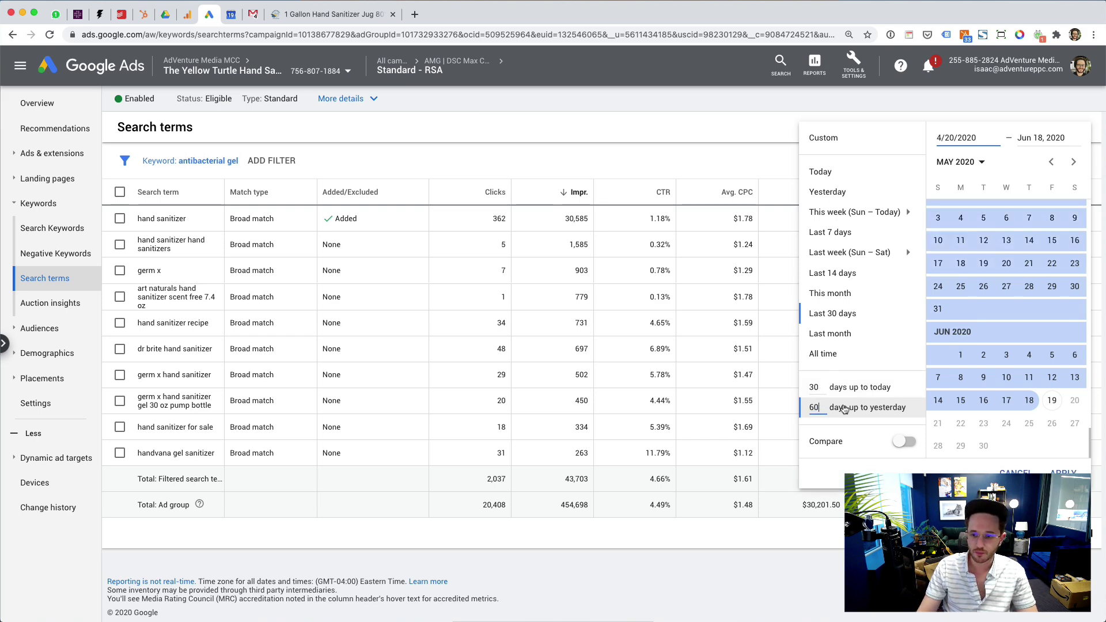
{"action": "left_click", "coordinate": [1063, 469]}
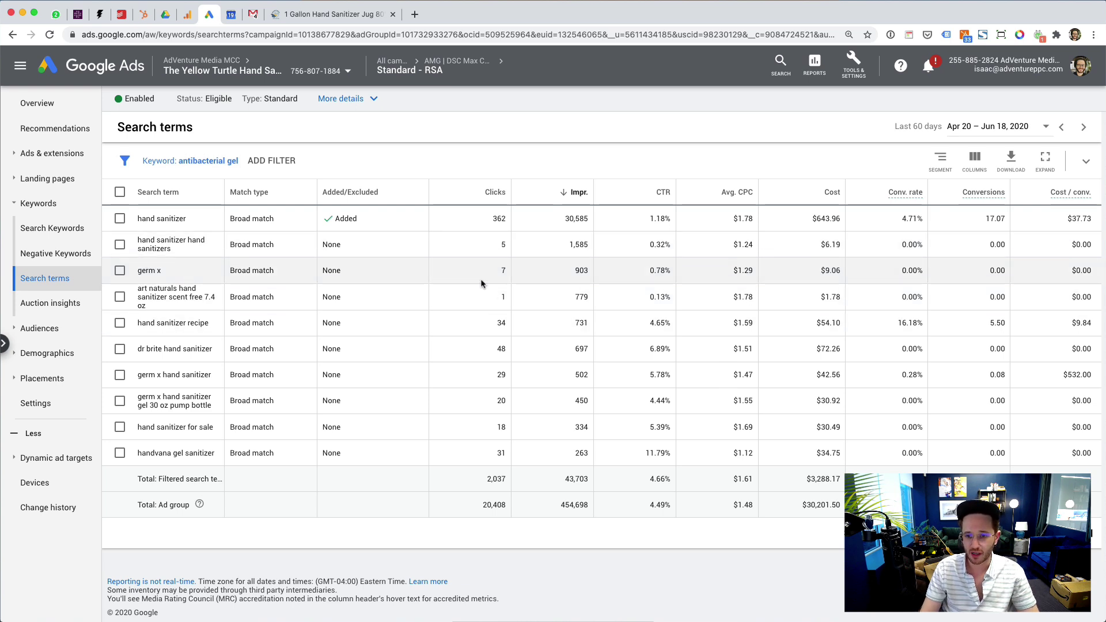
Check the Cost of the search term germ x and show more rows per page in the search terms table.
{"action": "double_click", "coordinate": [824, 271]}
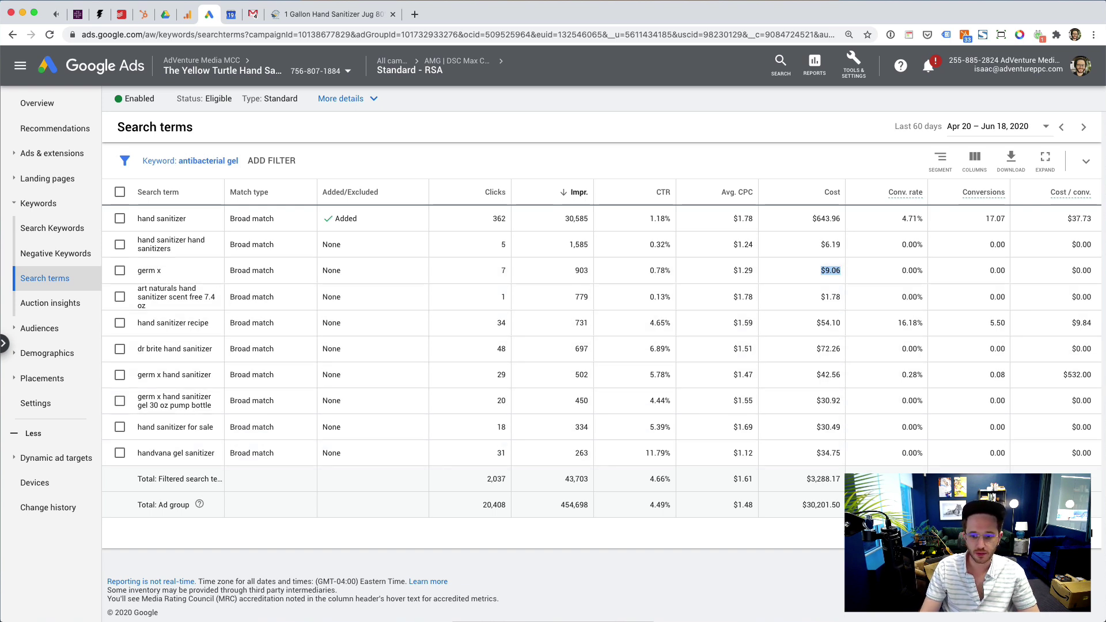
{"action": "left_click", "coordinate": [925, 532]}
{"action": "left_click", "coordinate": [925, 464]}
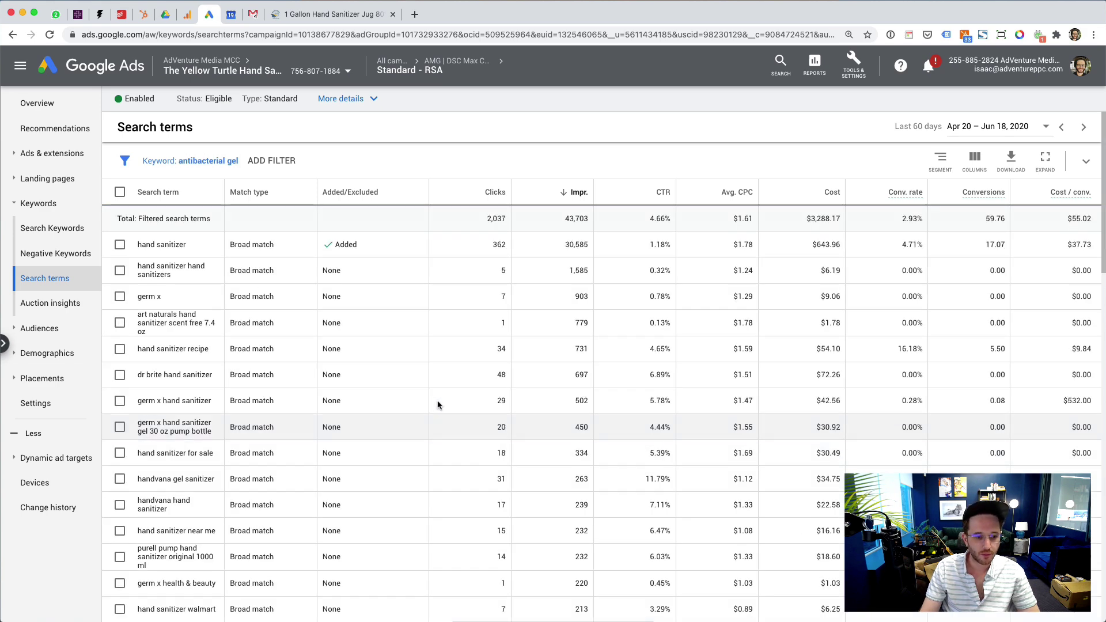
Examine the brand-related search terms, checking the clicks of the term purell.
{"action": "scroll", "coordinate": [437, 408], "scroll_direction": "down", "scroll_amount": 2}
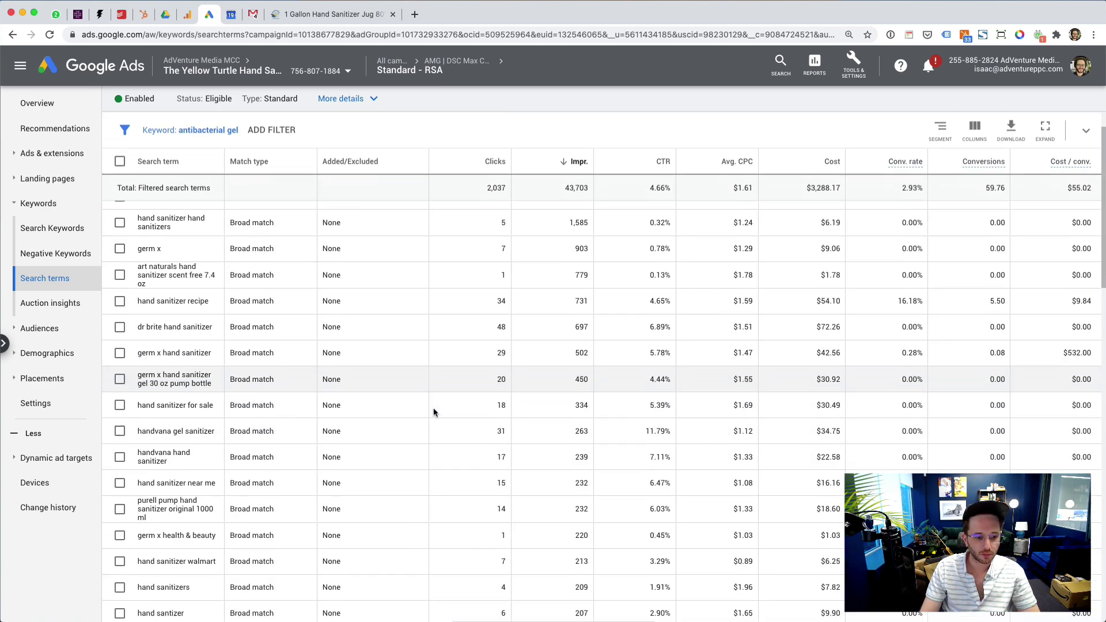
{"action": "scroll", "coordinate": [433, 411], "scroll_direction": "down", "scroll_amount": 8}
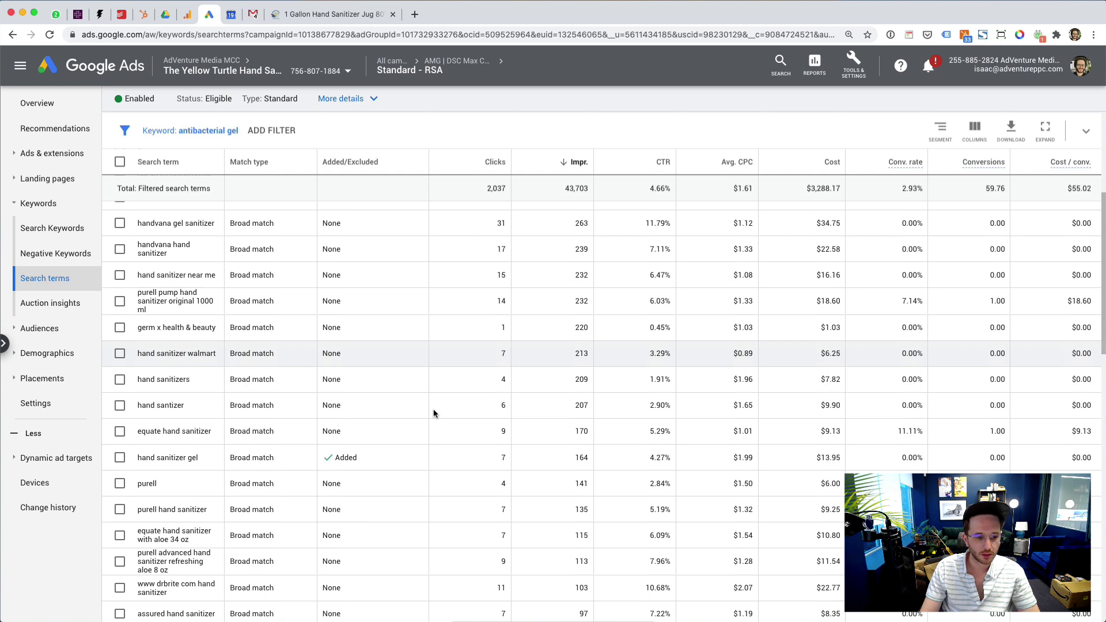
{"action": "scroll", "coordinate": [433, 410], "scroll_direction": "down", "scroll_amount": 1}
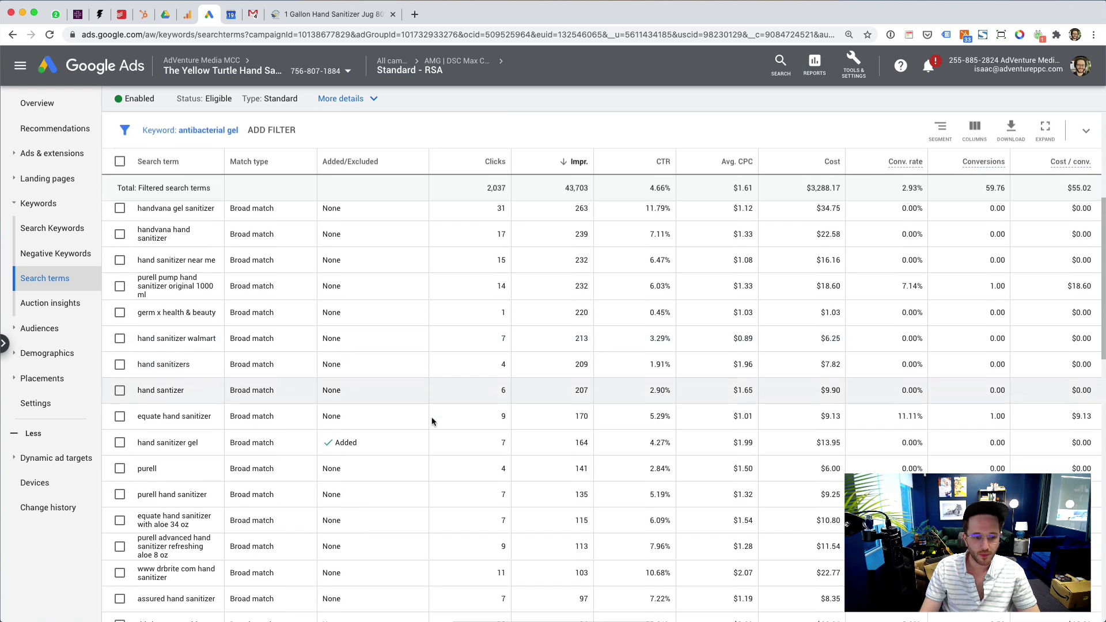
{"action": "double_click", "coordinate": [148, 468]}
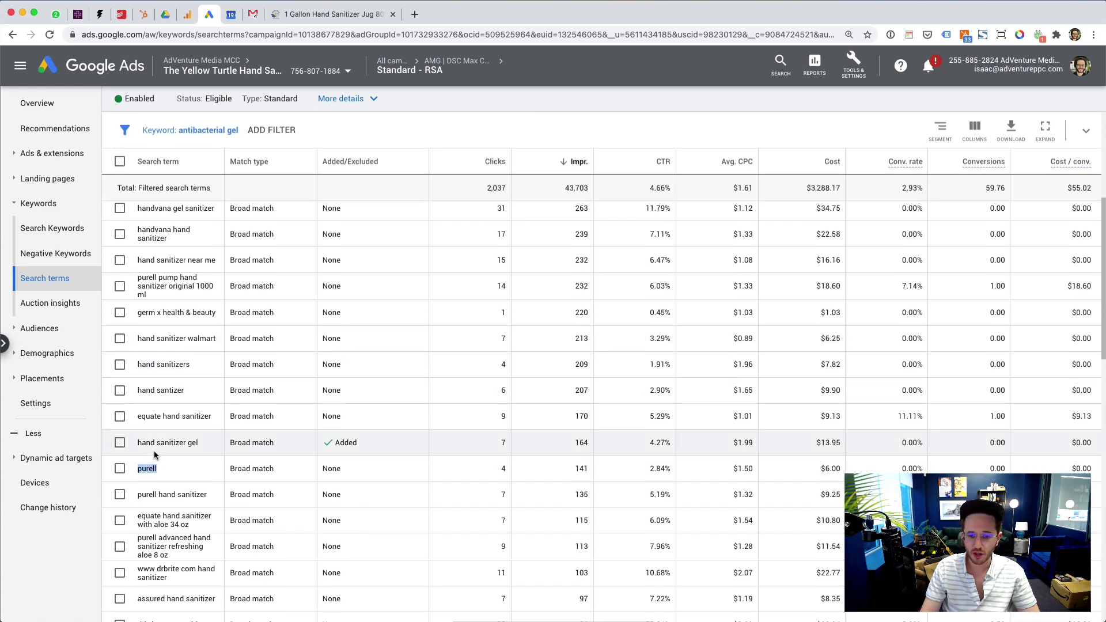
{"action": "double_click", "coordinate": [503, 468]}
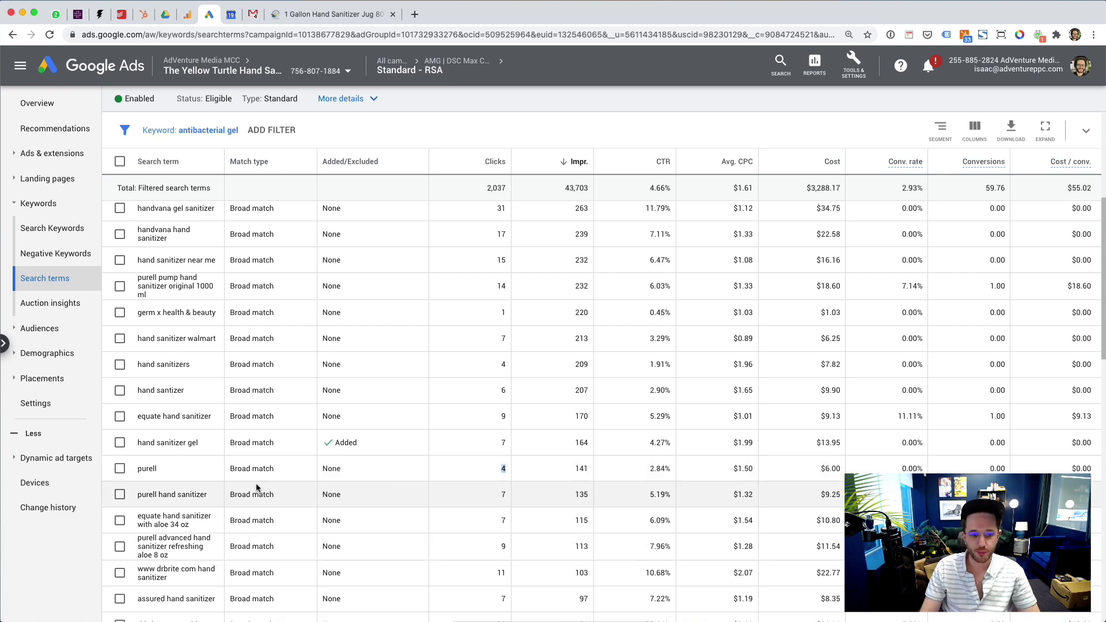
{"action": "double_click", "coordinate": [166, 469]}
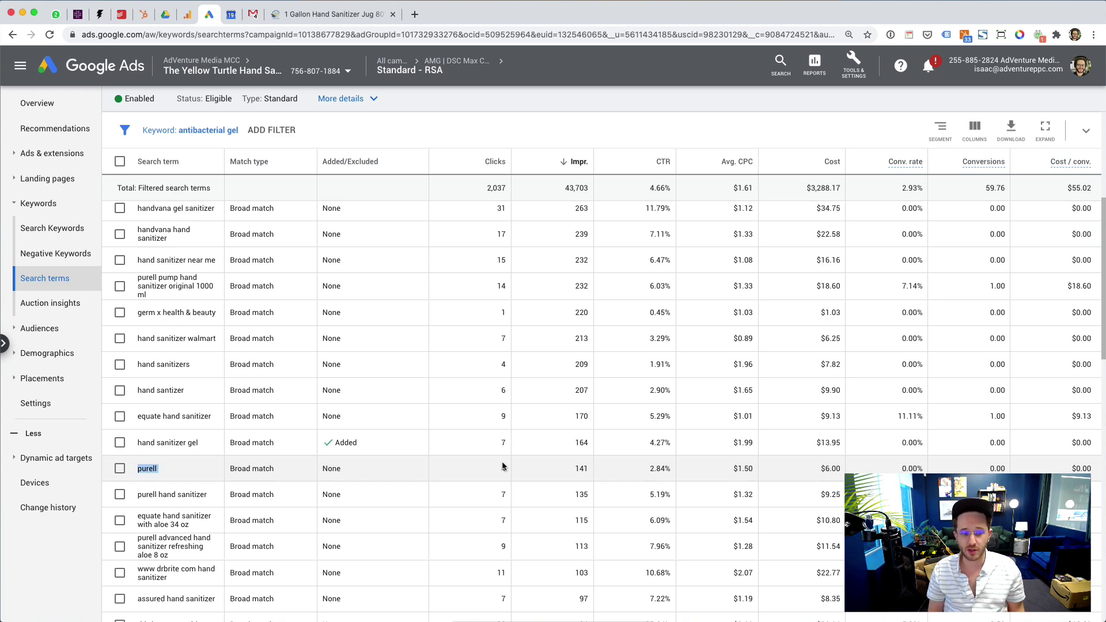
Look through the remaining search terms and sort the table by Clicks in descending order.
{"action": "scroll", "coordinate": [502, 467], "scroll_direction": "down", "scroll_amount": 10}
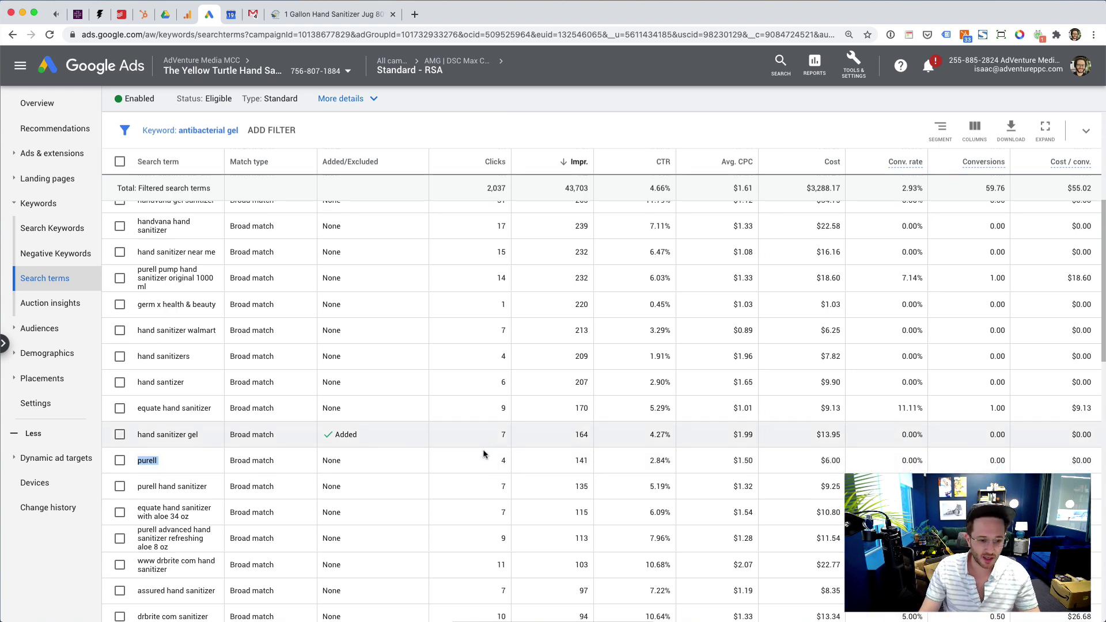
{"action": "scroll", "coordinate": [471, 499], "scroll_direction": "down", "scroll_amount": 2}
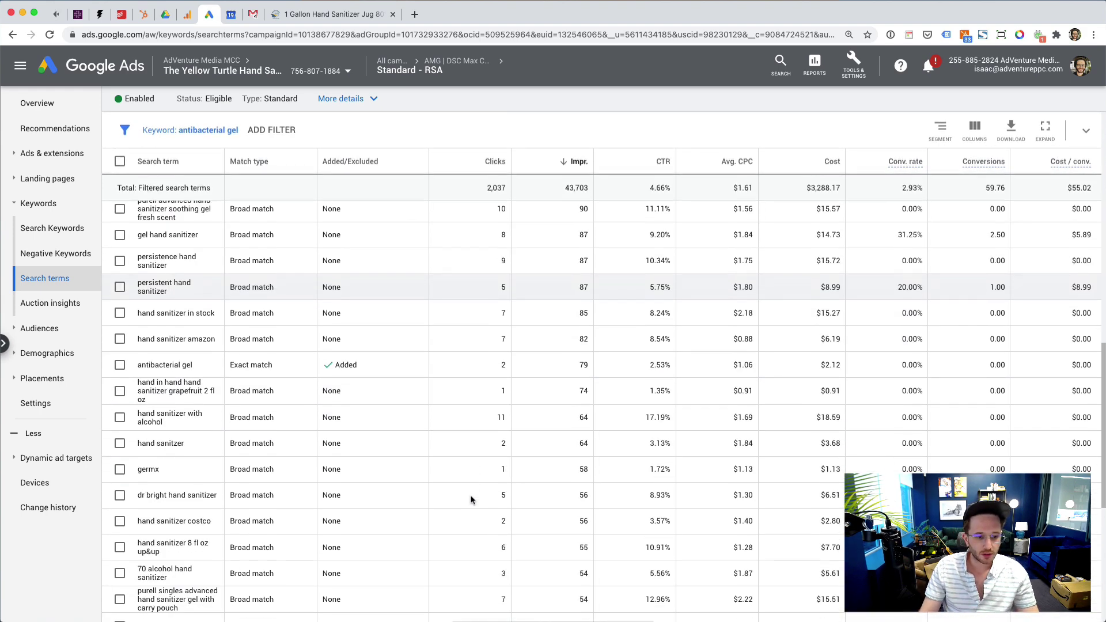
{"action": "scroll", "coordinate": [476, 476], "scroll_direction": "up", "scroll_amount": 15}
{"action": "scroll", "coordinate": [518, 415], "scroll_direction": "down", "scroll_amount": 1}
{"action": "scroll", "coordinate": [536, 353], "scroll_direction": "down", "scroll_amount": 4}
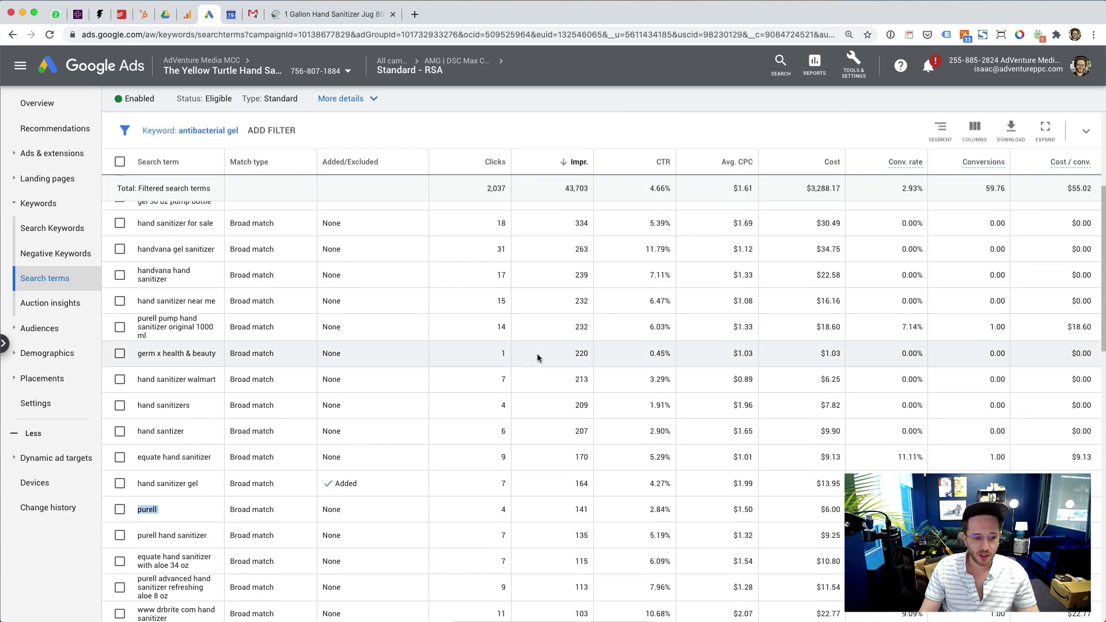
{"action": "scroll", "coordinate": [537, 354], "scroll_direction": "up", "scroll_amount": 5}
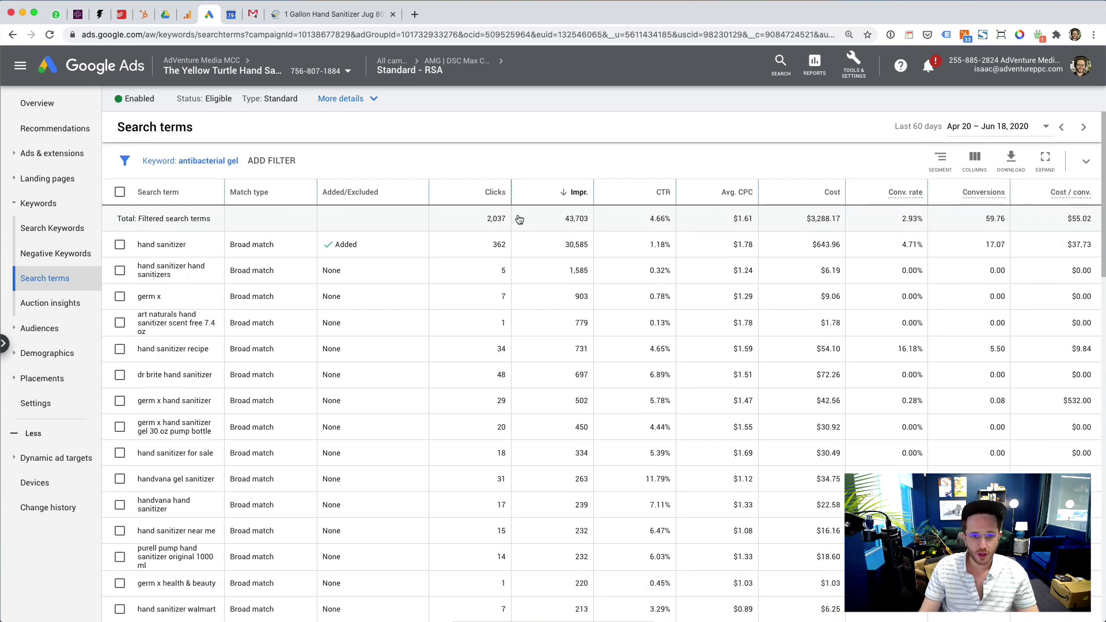
{"action": "left_click", "coordinate": [494, 192]}
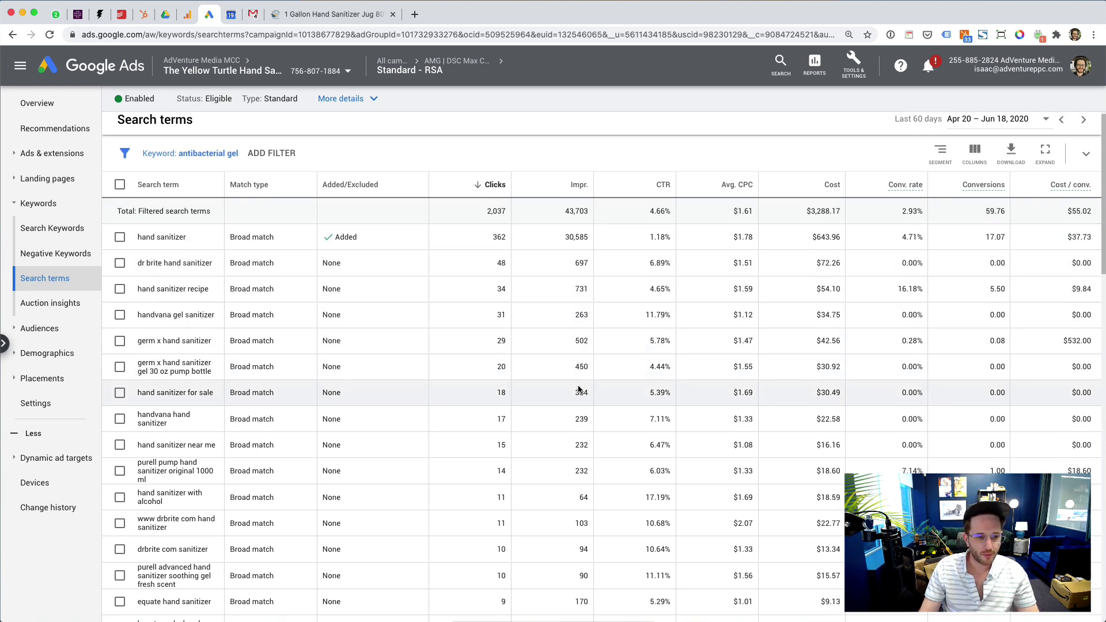
Examine the search terms triggered by the antibacterial gel keyword, from the most-clicked terms to the end of the list.
{"action": "scroll", "coordinate": [578, 386], "scroll_direction": "down", "scroll_amount": 1}
{"action": "scroll", "coordinate": [578, 398], "scroll_direction": "down", "scroll_amount": 3}
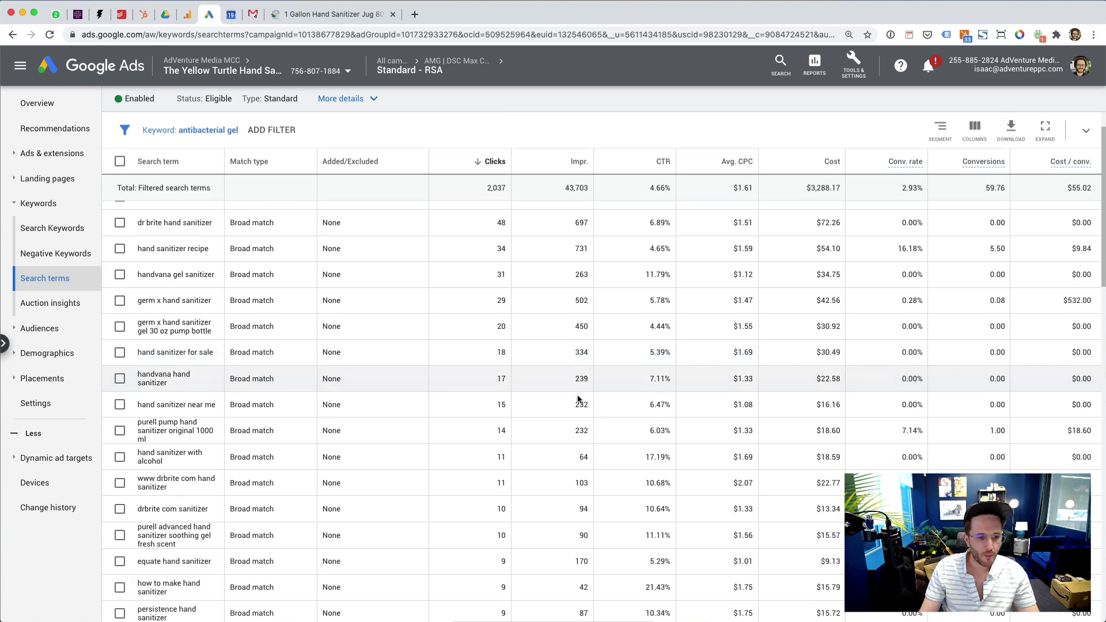
{"action": "scroll", "coordinate": [560, 433], "scroll_direction": "down", "scroll_amount": 3}
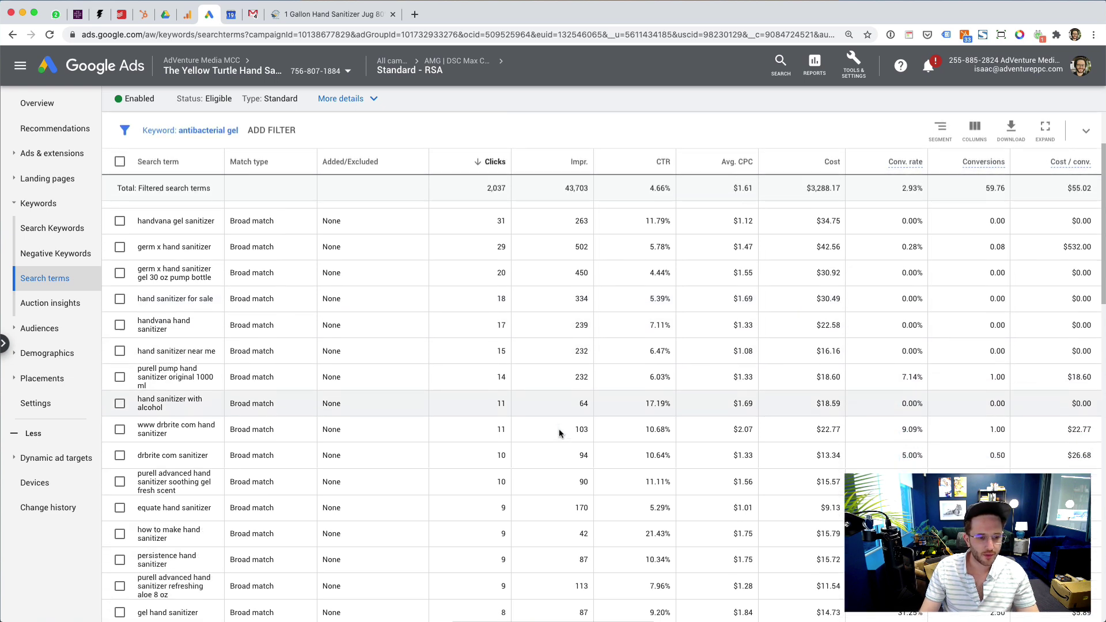
{"action": "scroll", "coordinate": [558, 431], "scroll_direction": "down", "scroll_amount": 4}
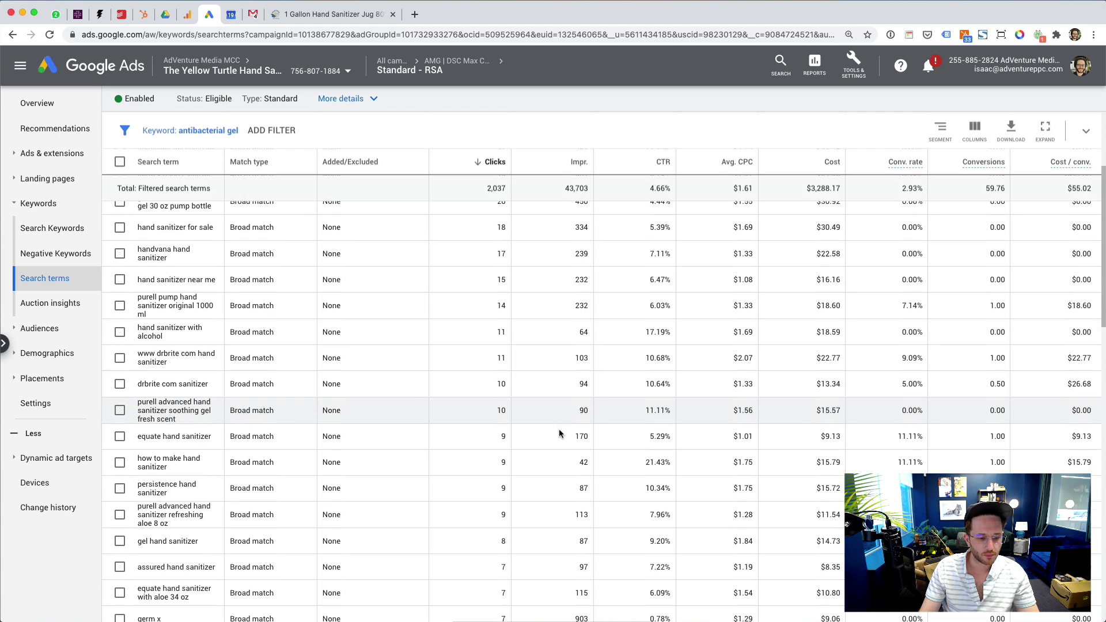
{"action": "scroll", "coordinate": [558, 433], "scroll_direction": "down", "scroll_amount": 5}
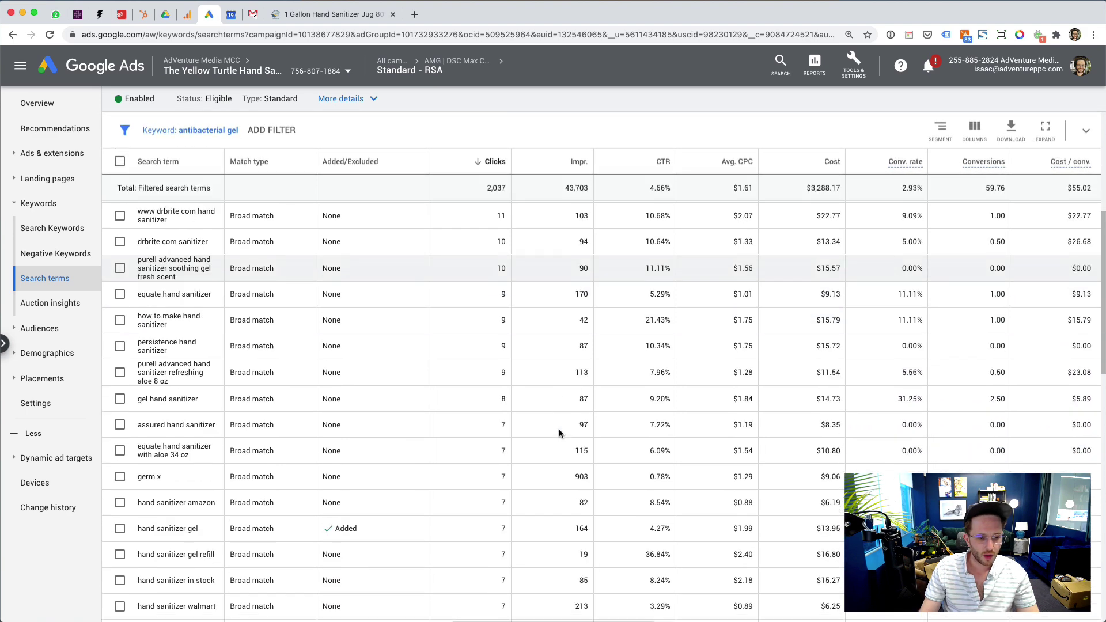
{"action": "scroll", "coordinate": [558, 430], "scroll_direction": "down", "scroll_amount": 5}
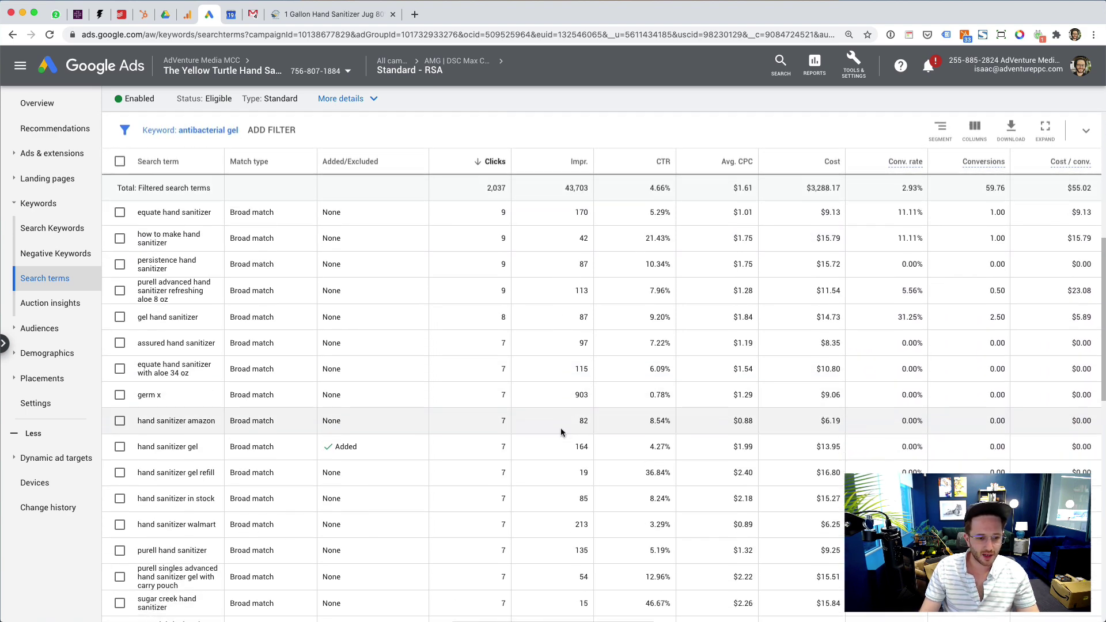
{"action": "scroll", "coordinate": [561, 432], "scroll_direction": "down", "scroll_amount": 10}
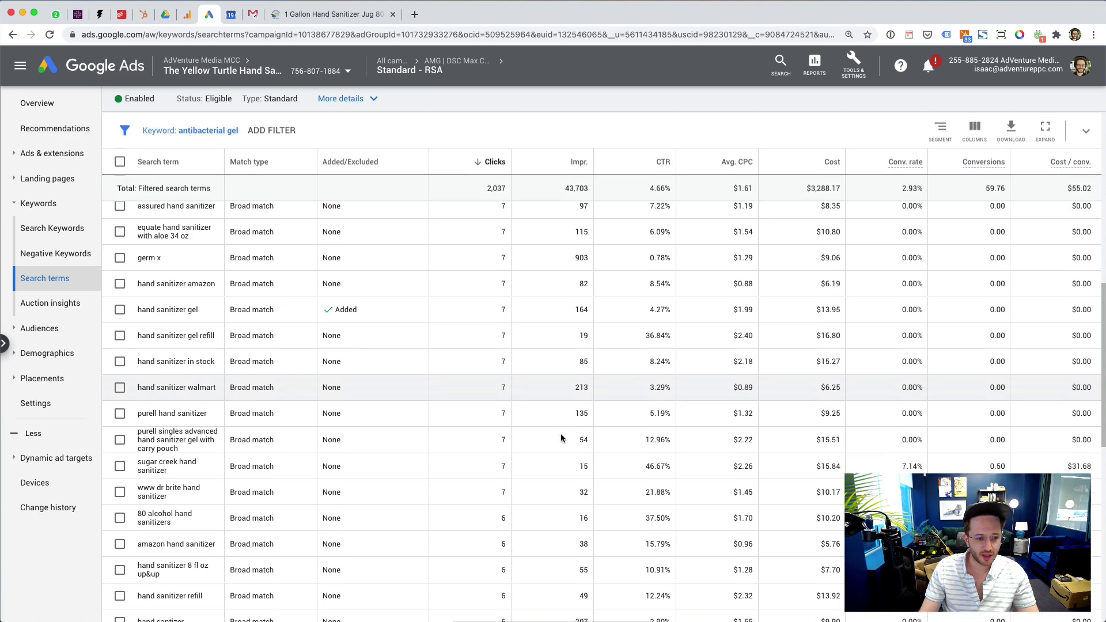
{"action": "scroll", "coordinate": [561, 437], "scroll_direction": "down", "scroll_amount": 7}
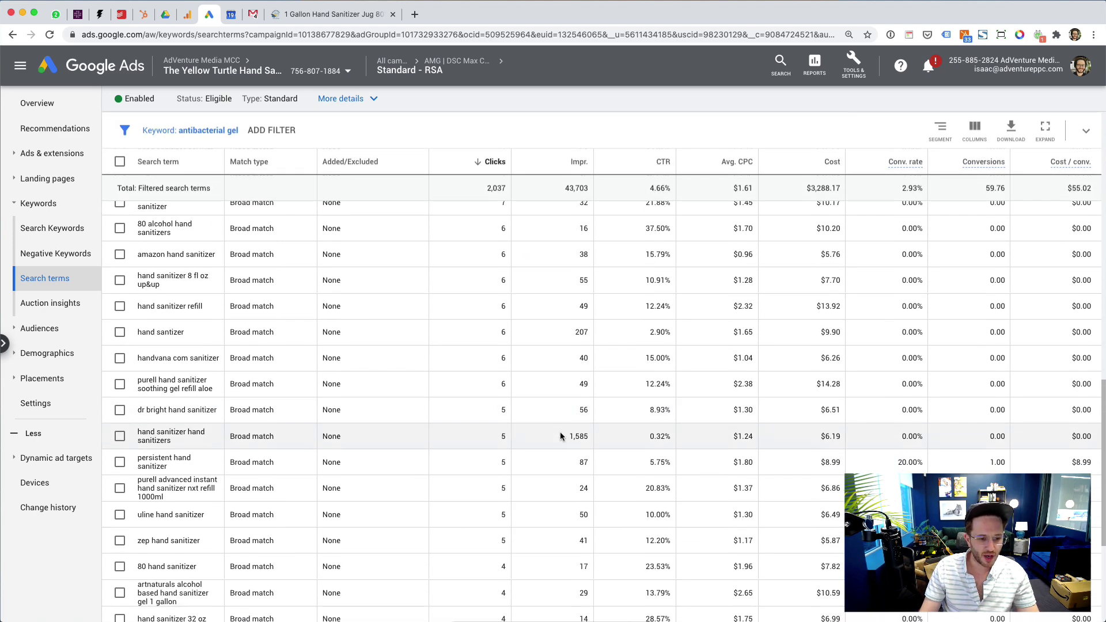
{"action": "scroll", "coordinate": [560, 437], "scroll_direction": "down", "scroll_amount": 2}
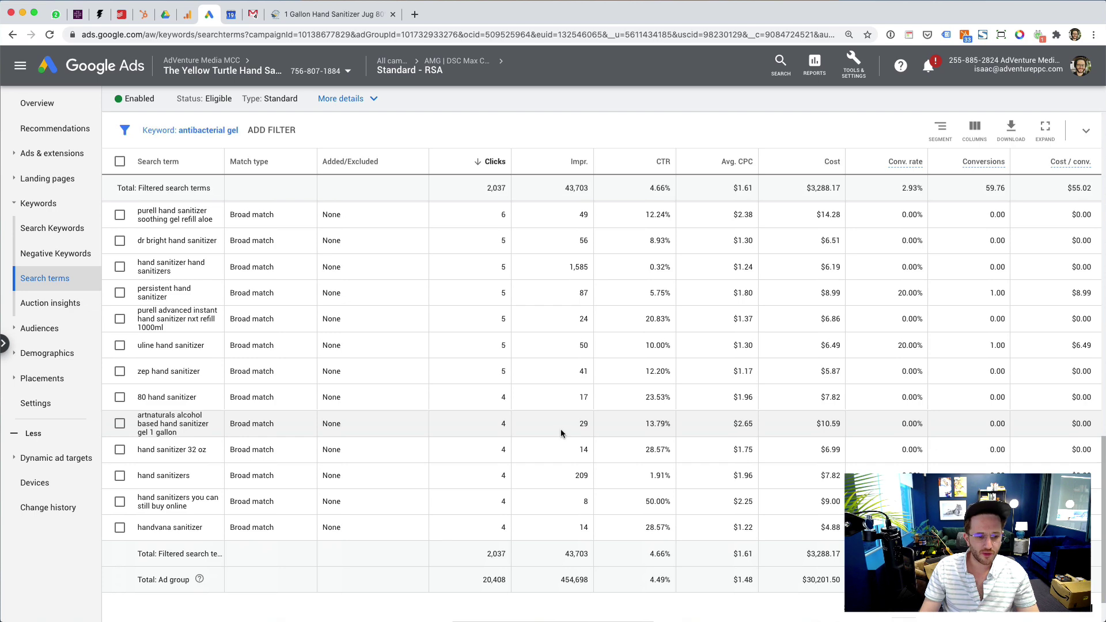
{"action": "scroll", "coordinate": [561, 429], "scroll_direction": "up", "scroll_amount": 20}
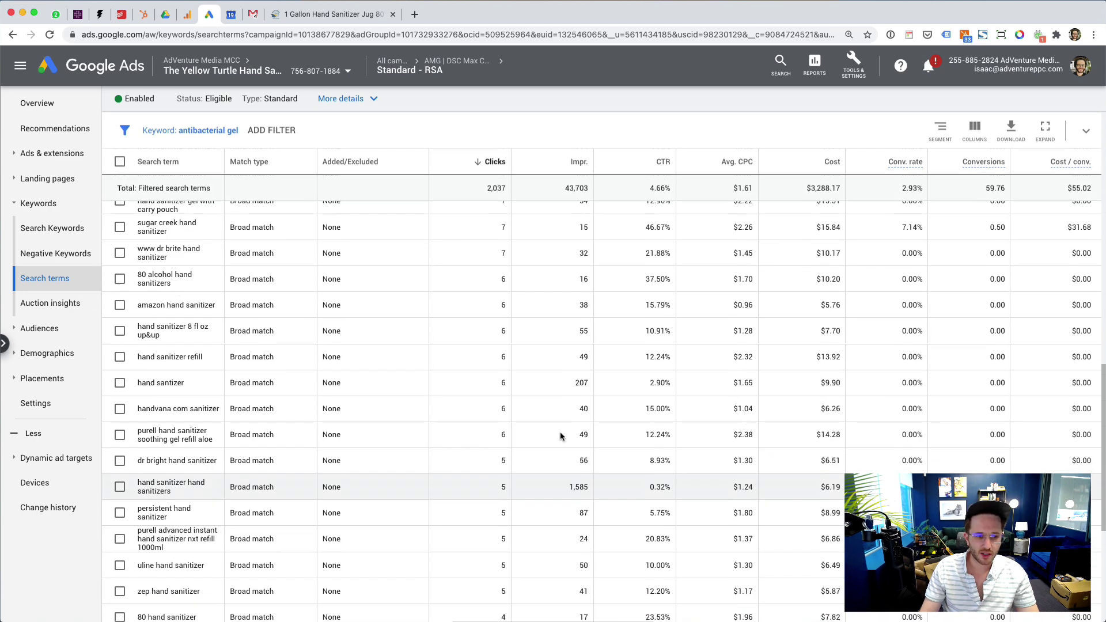
{"action": "scroll", "coordinate": [558, 436], "scroll_direction": "up", "scroll_amount": 15}
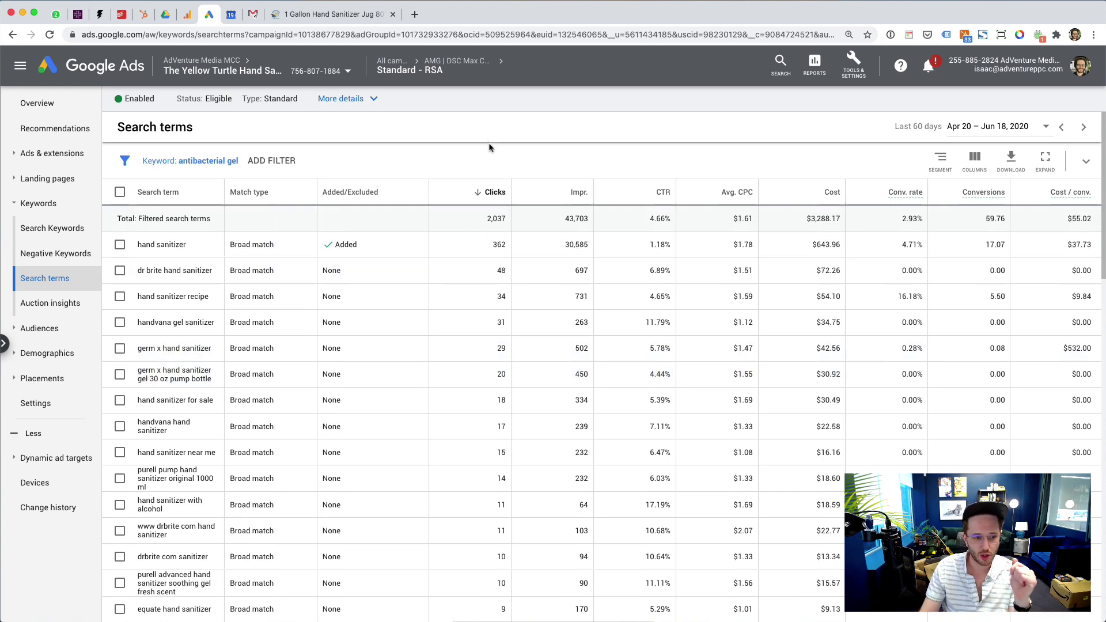
Remove the antibacterial gel keyword filter and sort all the ad group's search terms by impressions in descending order.
{"action": "left_click", "coordinate": [227, 170]}
{"action": "left_click", "coordinate": [253, 158]}
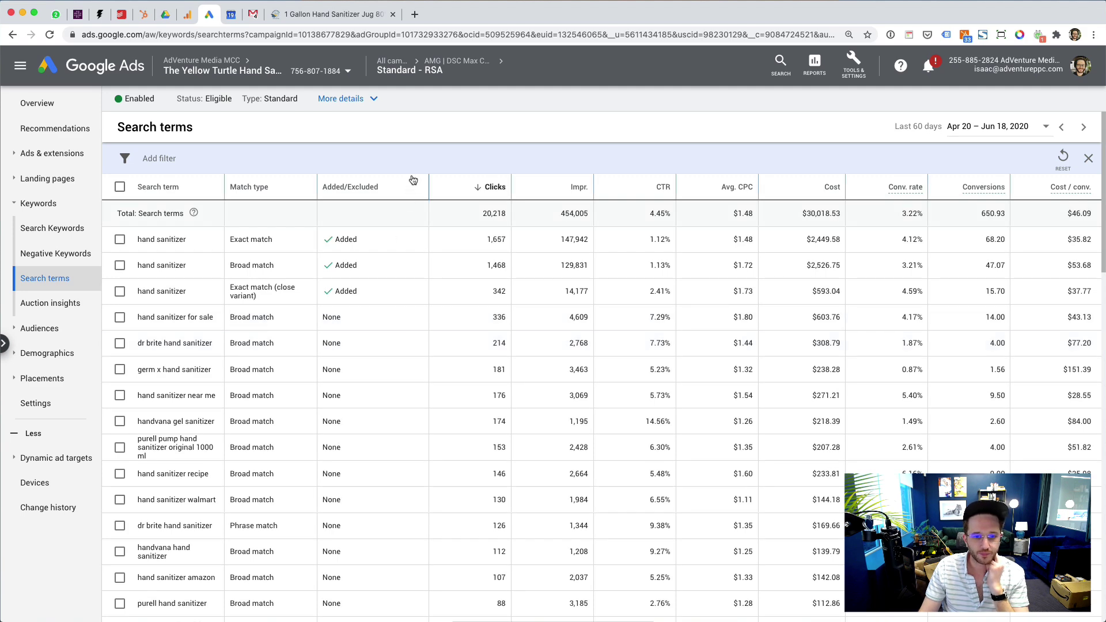
{"action": "left_click", "coordinate": [557, 191]}
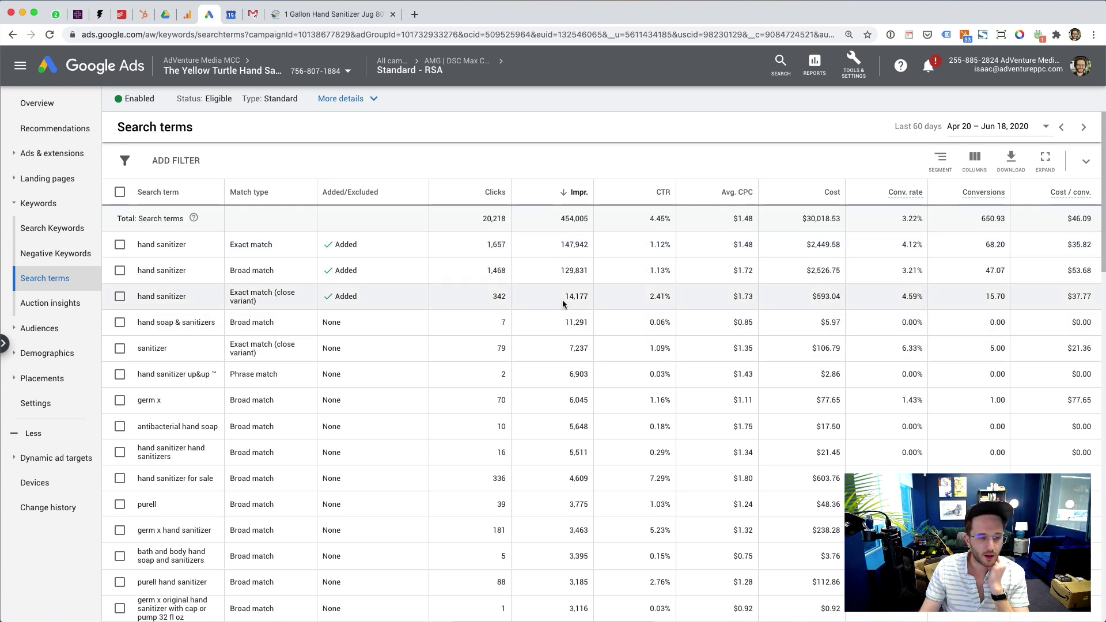
Look through the search terms with the most impressions and sort the table by Clicks in descending order again.
{"action": "scroll", "coordinate": [562, 300], "scroll_direction": "down", "scroll_amount": 2}
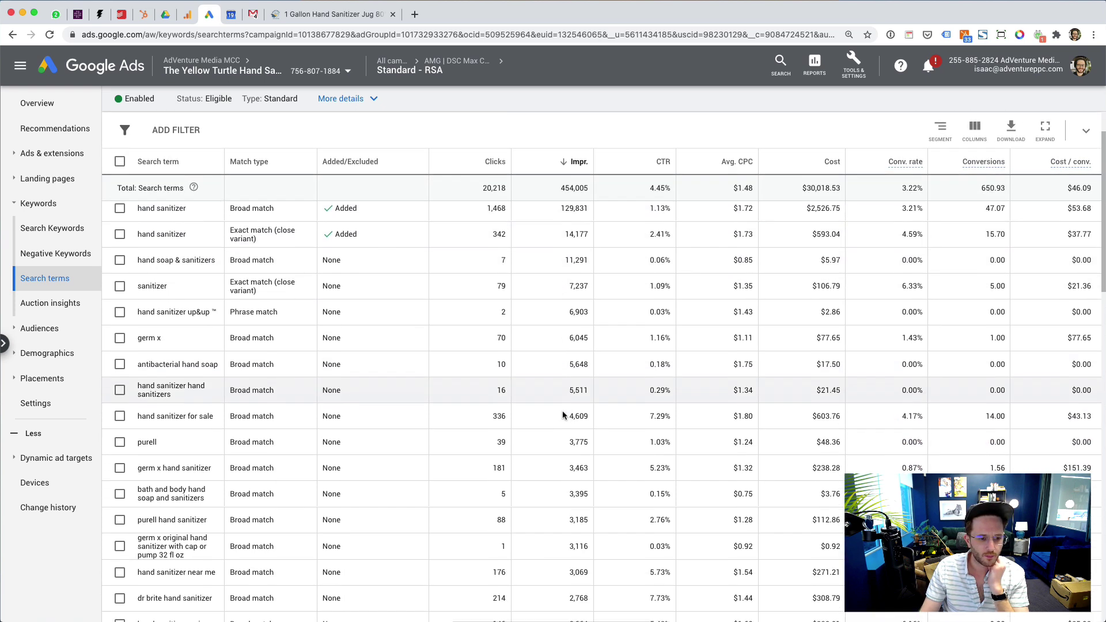
{"action": "scroll", "coordinate": [562, 410], "scroll_direction": "down", "scroll_amount": 6}
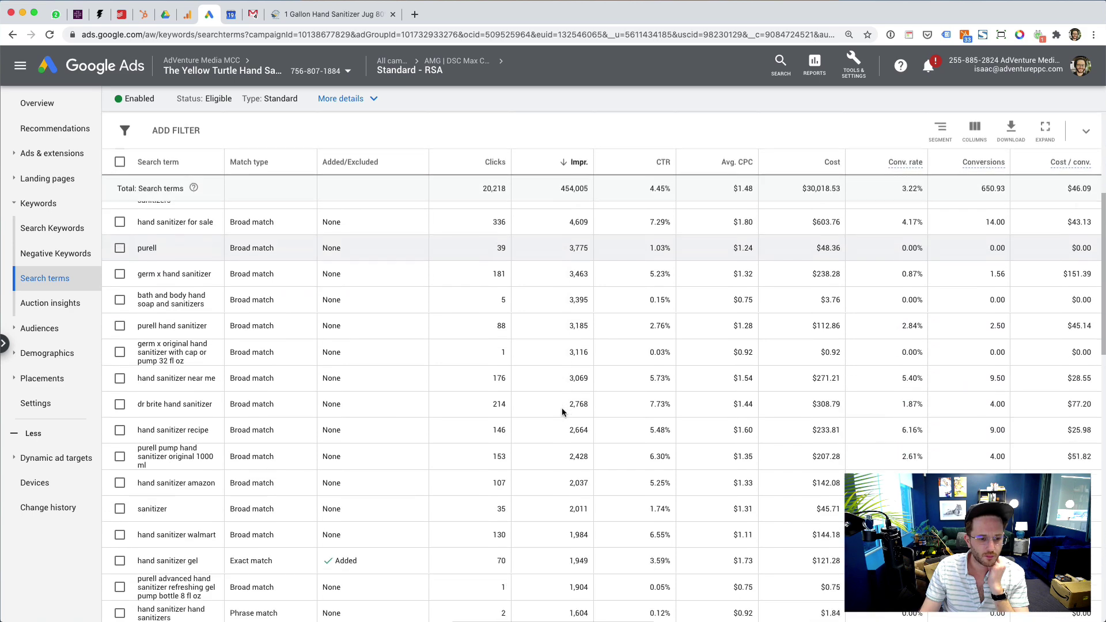
{"action": "scroll", "coordinate": [562, 409], "scroll_direction": "down", "scroll_amount": 6}
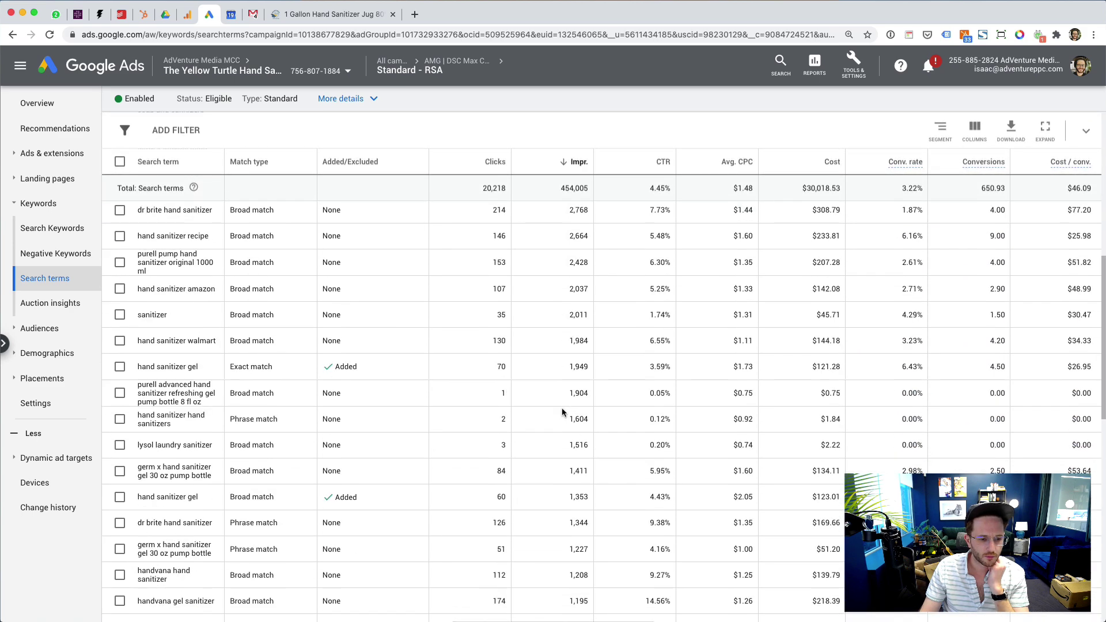
{"action": "scroll", "coordinate": [562, 412], "scroll_direction": "down", "scroll_amount": 8}
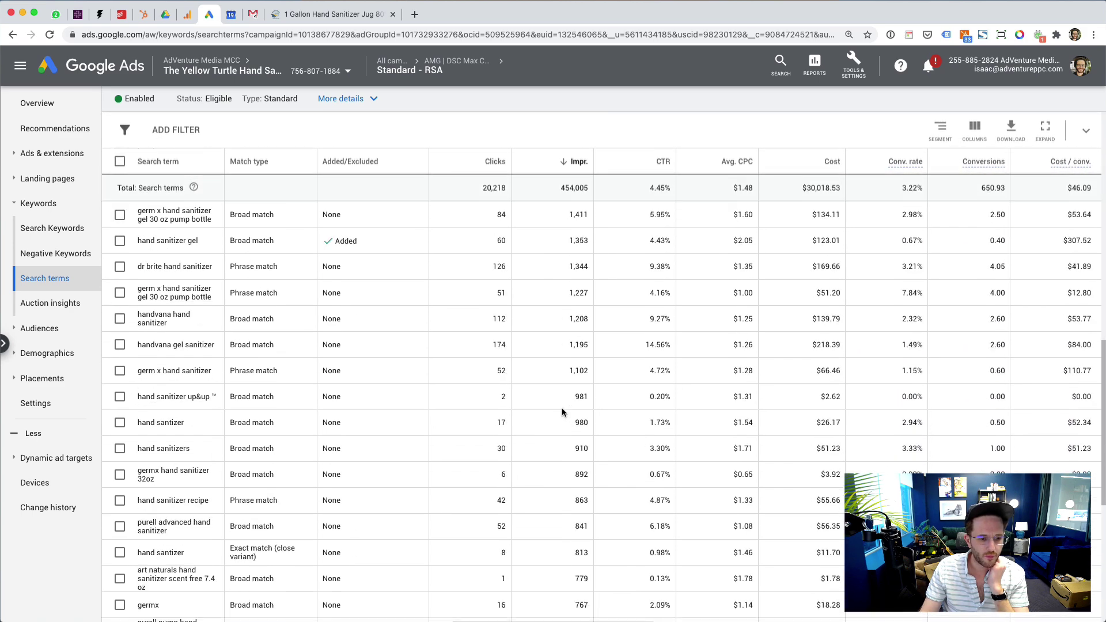
{"action": "scroll", "coordinate": [562, 408], "scroll_direction": "up", "scroll_amount": 20}
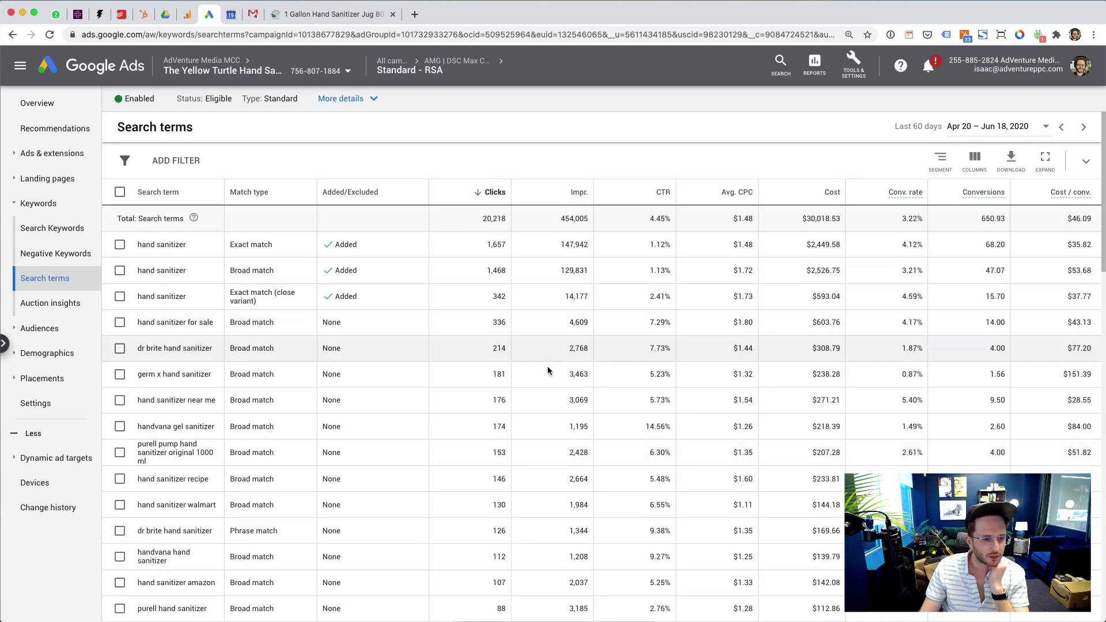
Examine the ad group's most-clicked search terms for brand names and irrelevant queries, down to the table totals.
{"action": "scroll", "coordinate": [554, 513], "scroll_direction": "down", "scroll_amount": 2}
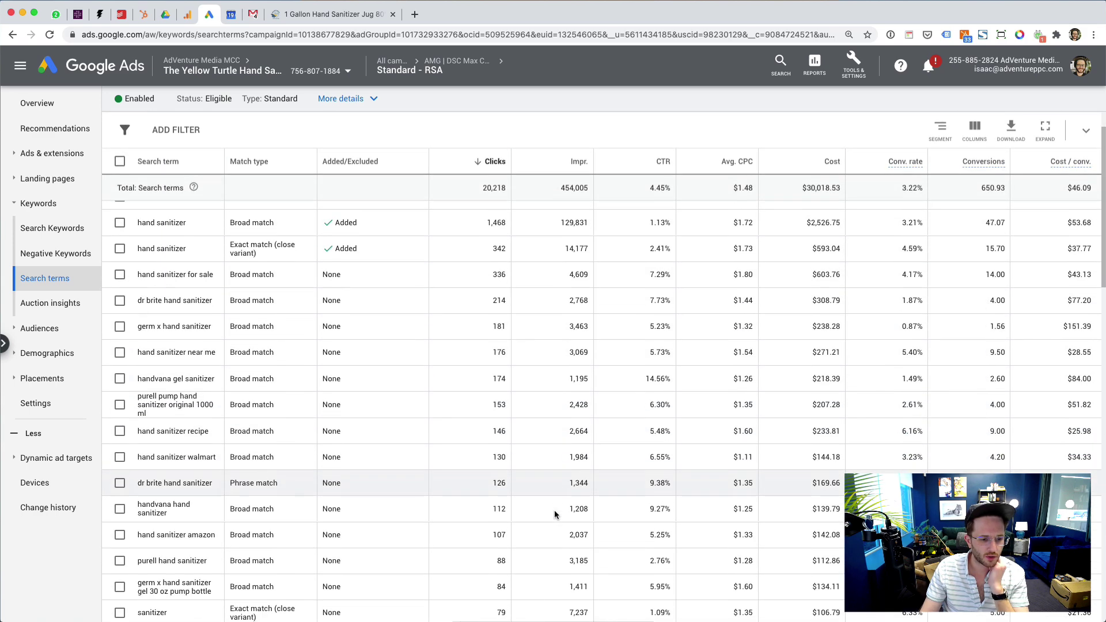
{"action": "scroll", "coordinate": [555, 513], "scroll_direction": "down", "scroll_amount": 3}
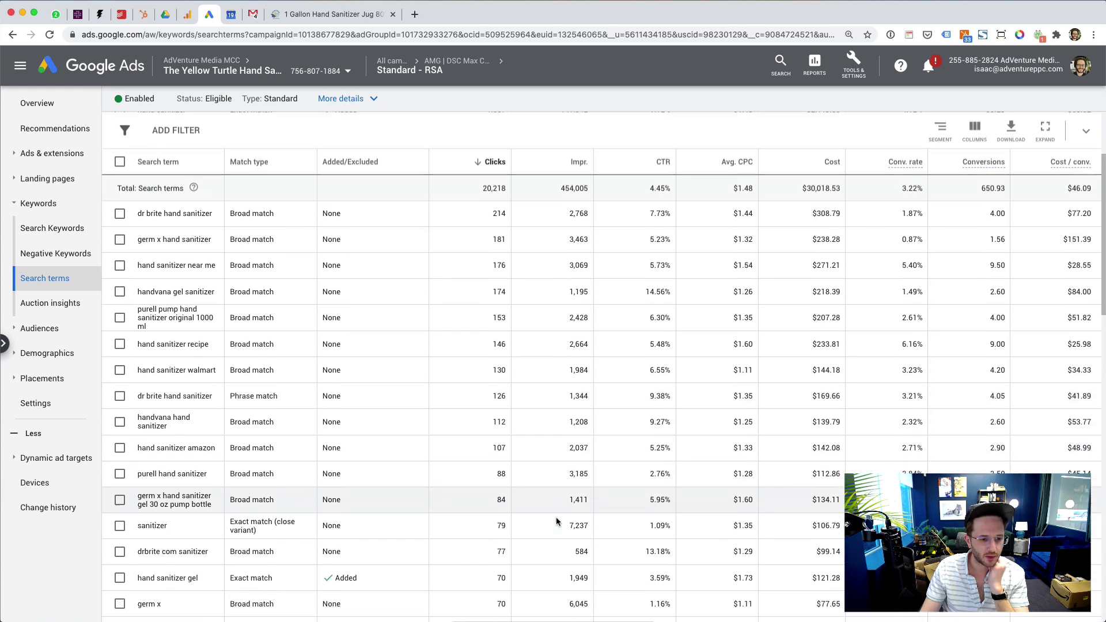
{"action": "scroll", "coordinate": [557, 521], "scroll_direction": "down", "scroll_amount": 3}
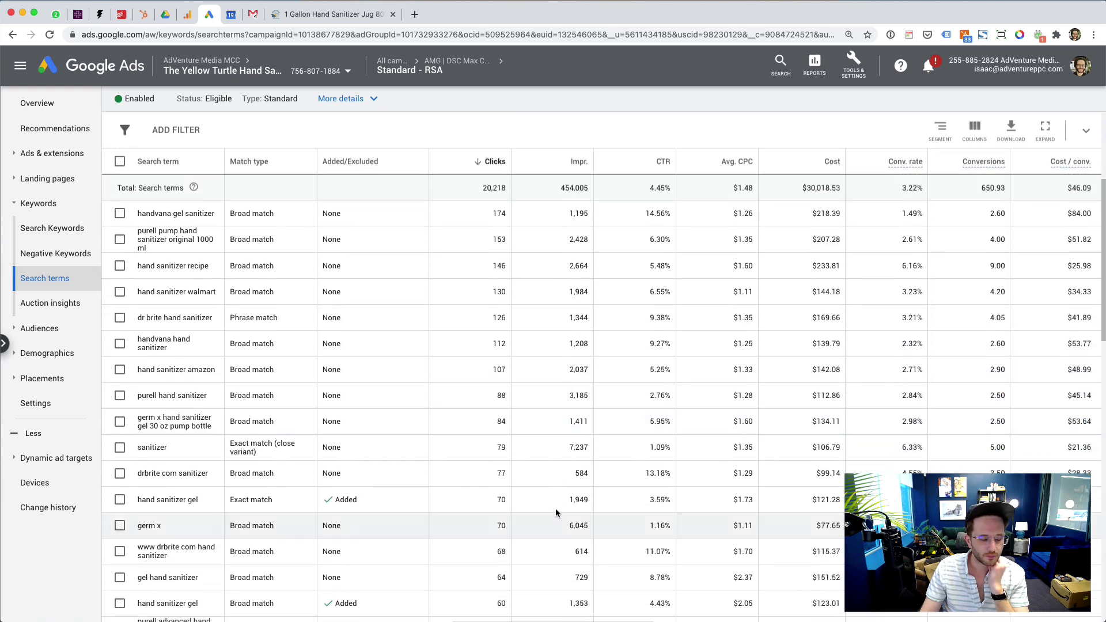
{"action": "scroll", "coordinate": [556, 518], "scroll_direction": "down", "scroll_amount": 2}
{"action": "scroll", "coordinate": [556, 512], "scroll_direction": "down", "scroll_amount": 5}
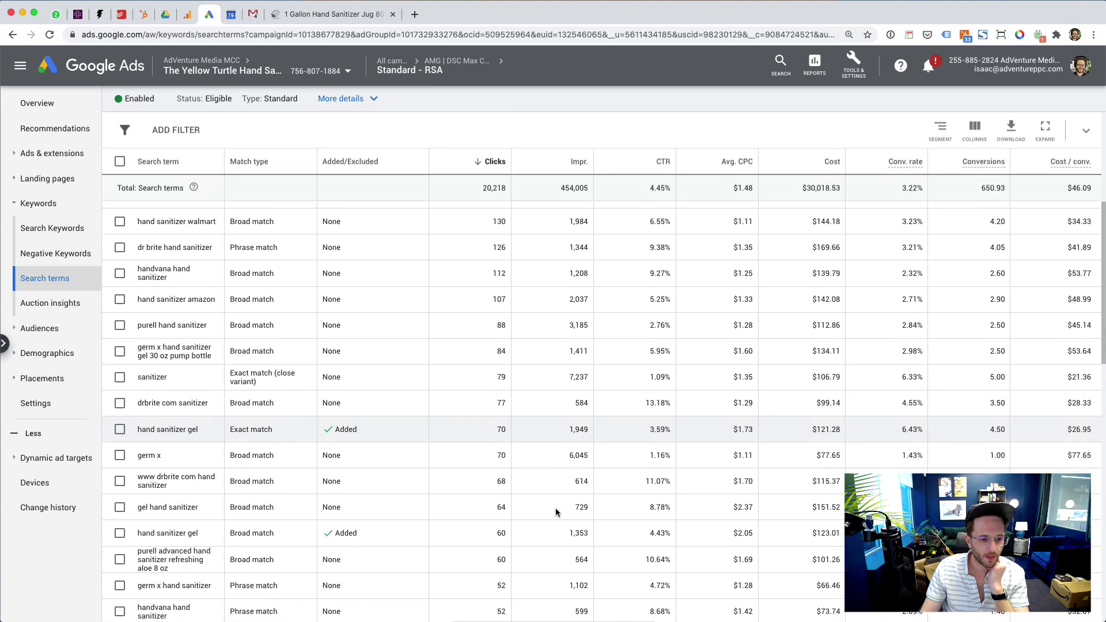
{"action": "scroll", "coordinate": [556, 512], "scroll_direction": "down", "scroll_amount": 7}
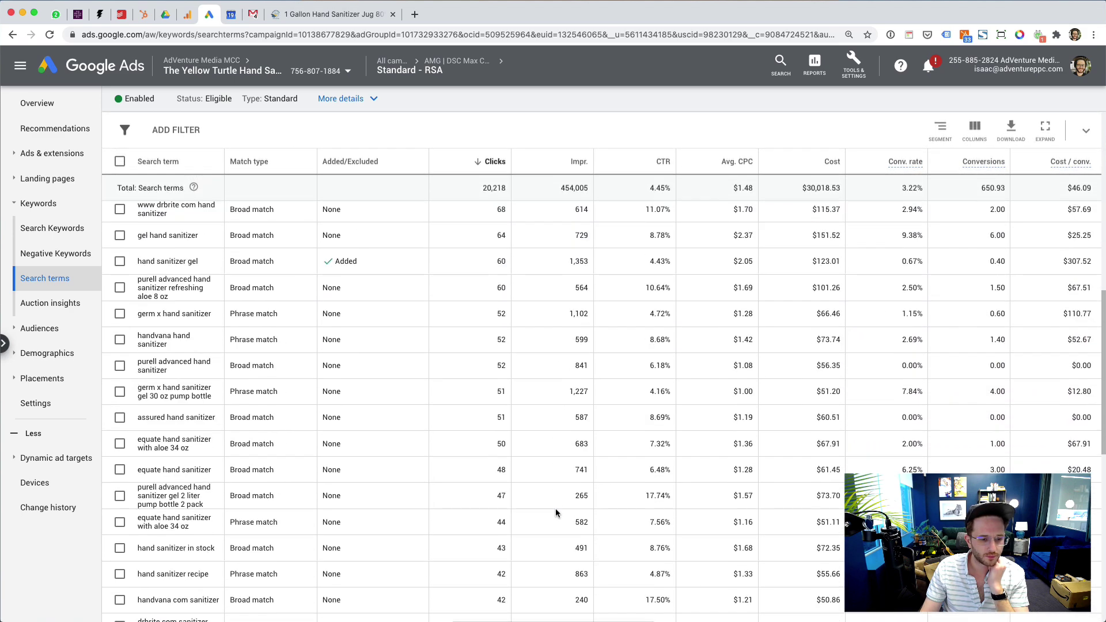
{"action": "scroll", "coordinate": [556, 512], "scroll_direction": "down", "scroll_amount": 10}
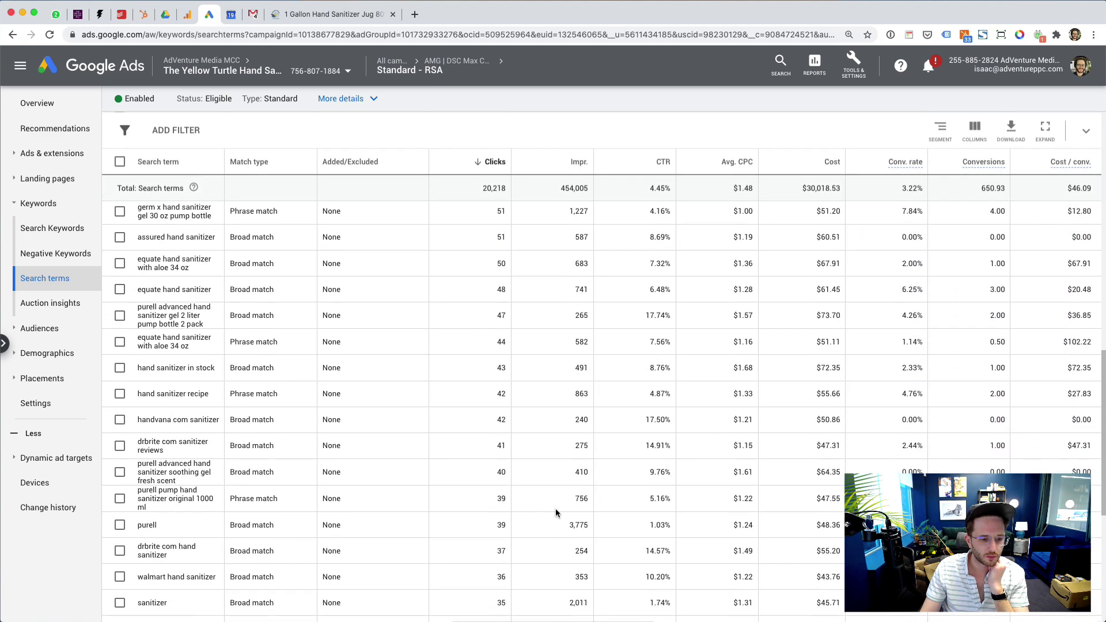
{"action": "scroll", "coordinate": [556, 512], "scroll_direction": "down", "scroll_amount": 3}
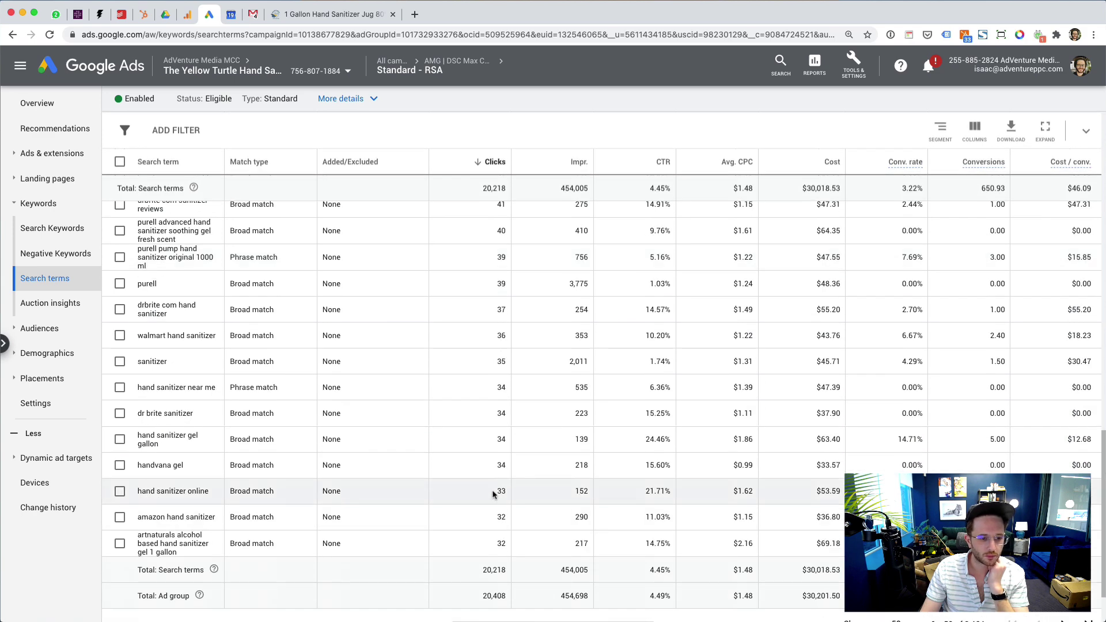
{"action": "scroll", "coordinate": [578, 529], "scroll_direction": "down", "scroll_amount": 2}
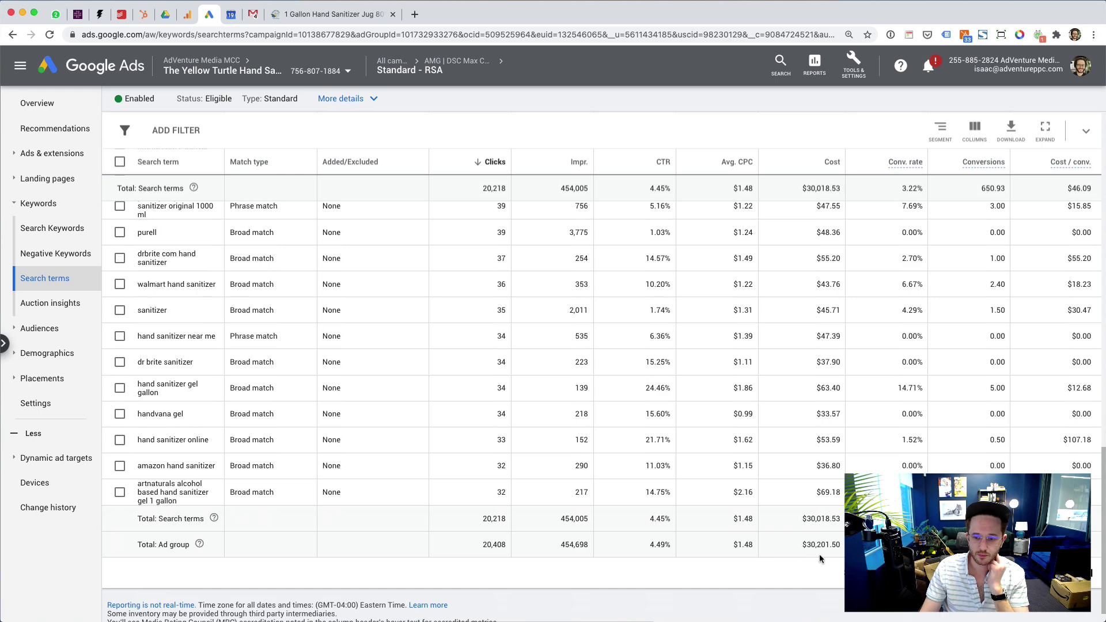
Show the next page of search terms and skim through its entries.
{"action": "left_click", "coordinate": [1061, 572]}
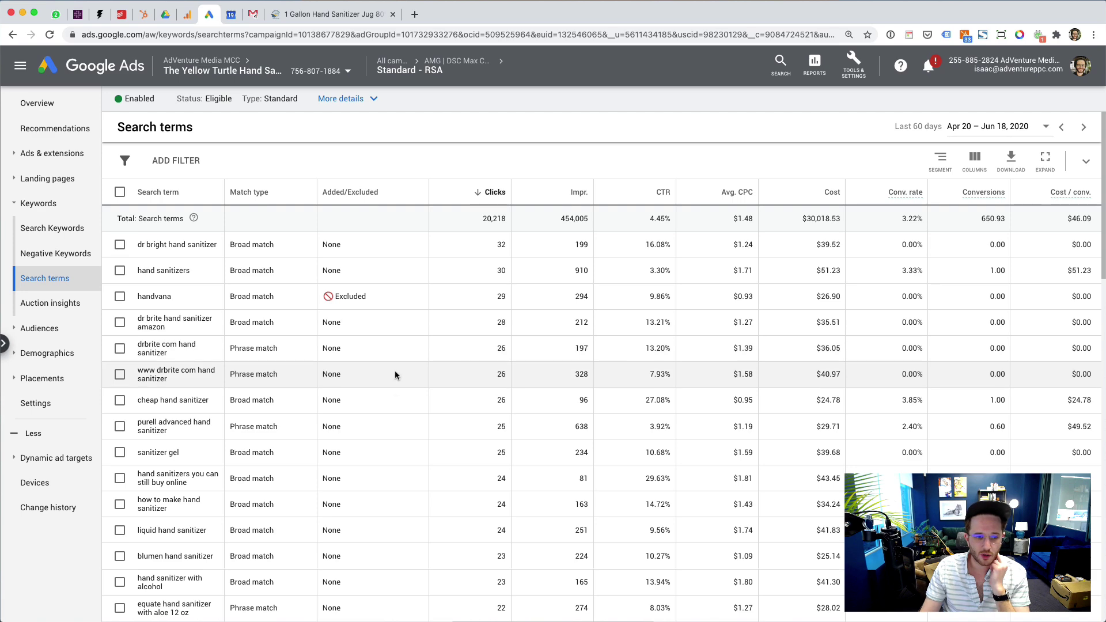
{"action": "scroll", "coordinate": [396, 371], "scroll_direction": "down", "scroll_amount": 1}
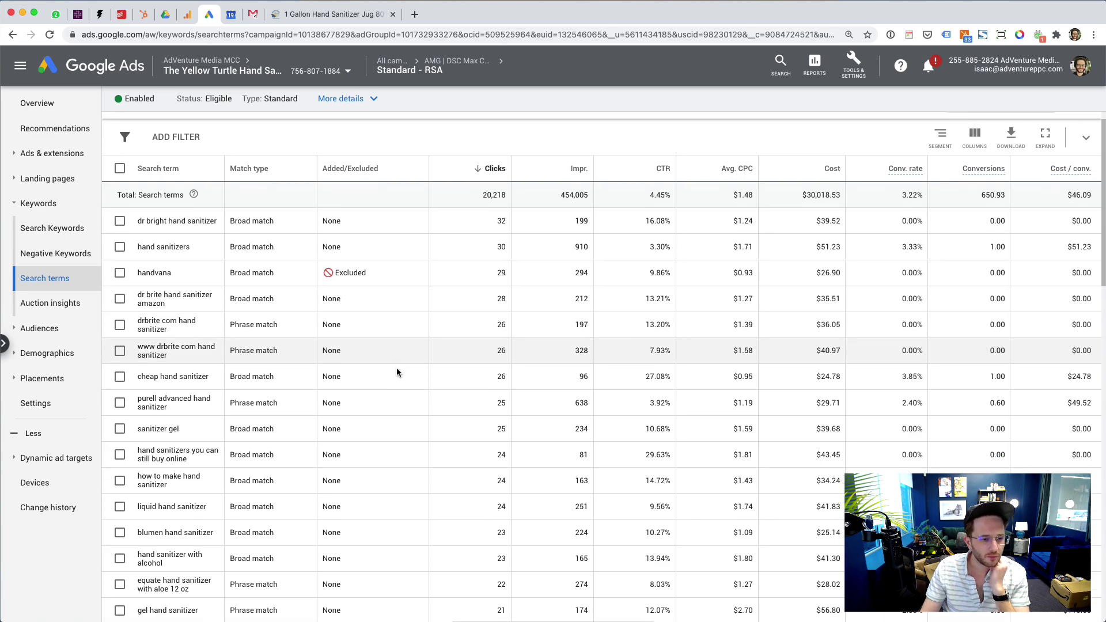
{"action": "scroll", "coordinate": [396, 372], "scroll_direction": "down", "scroll_amount": 10}
{"action": "scroll", "coordinate": [398, 368], "scroll_direction": "up", "scroll_amount": 12}
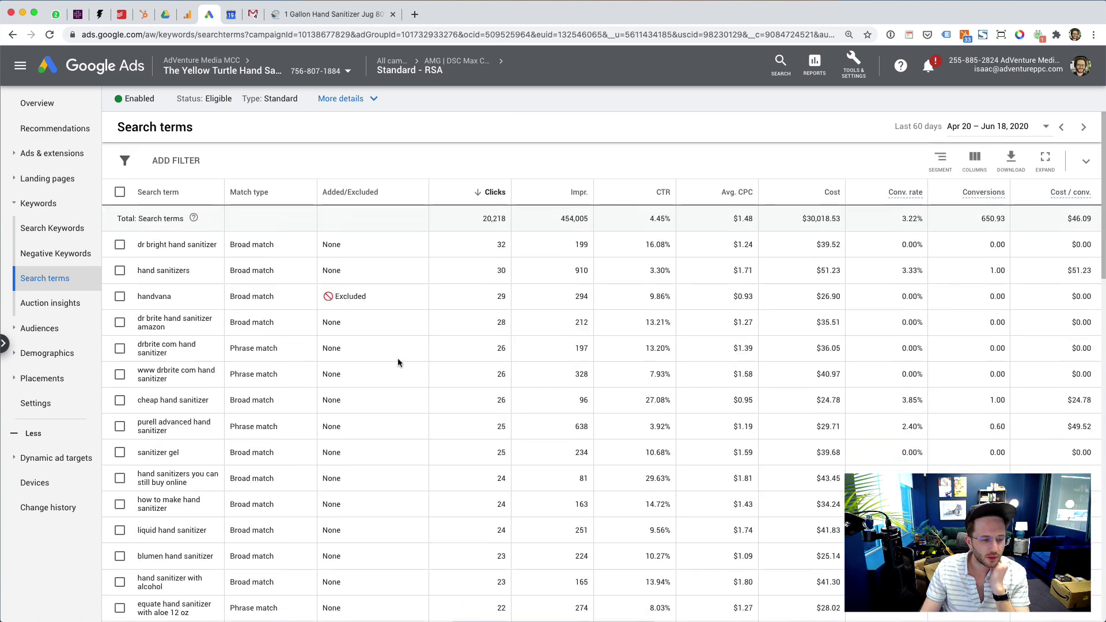
Open the ad group's search keywords and review the list, including the status of the keyword the best hand sanitizer.
{"action": "left_click", "coordinate": [76, 241]}
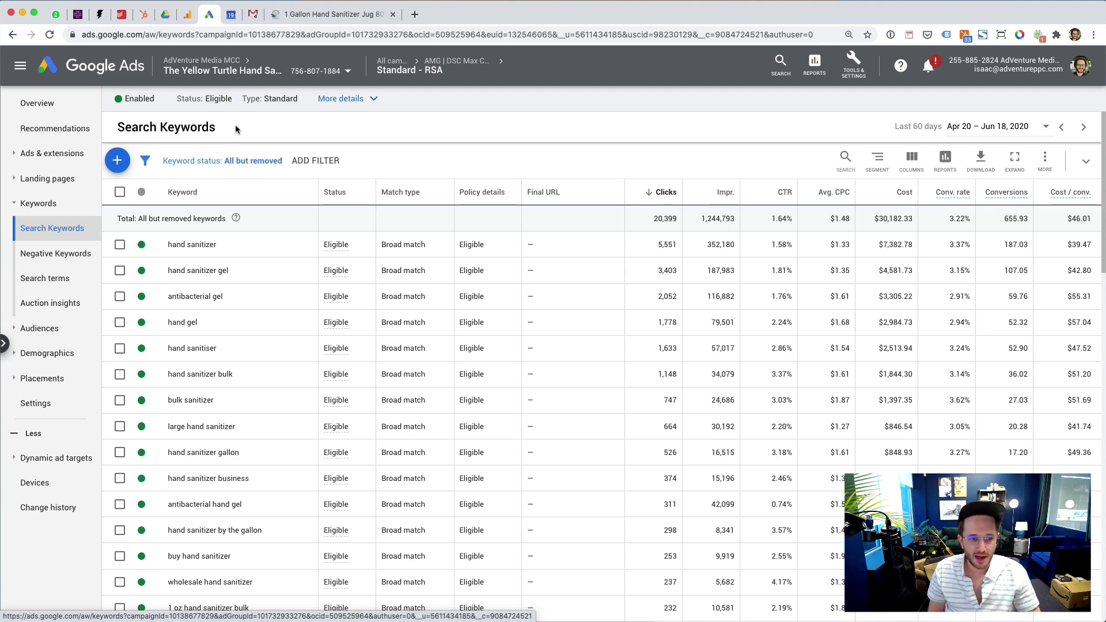
{"action": "scroll", "coordinate": [359, 426], "scroll_direction": "down", "scroll_amount": 12}
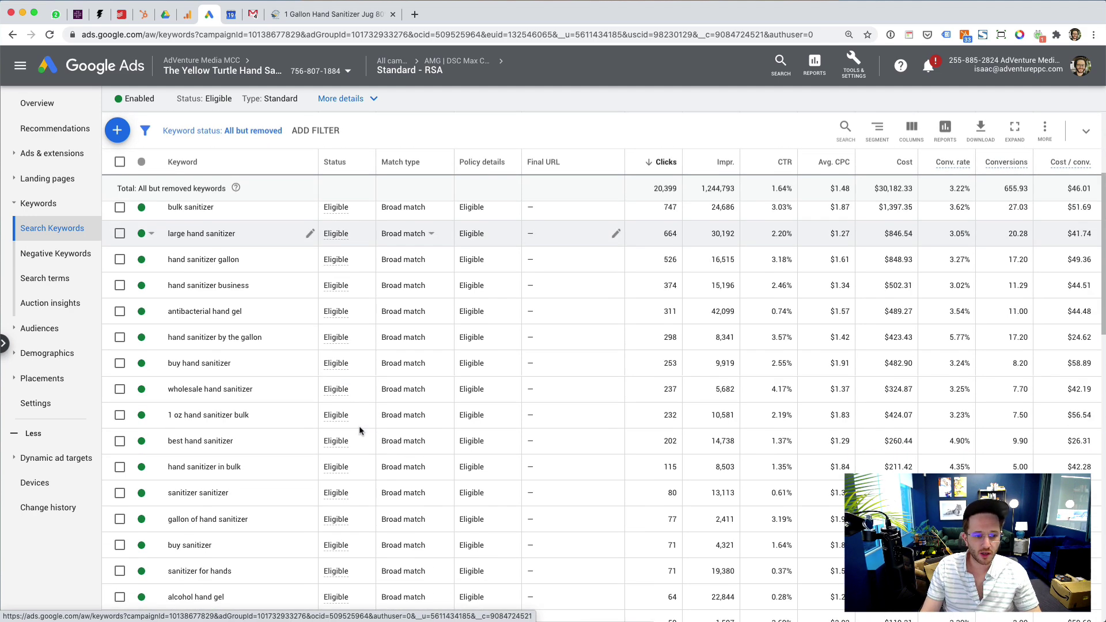
{"action": "scroll", "coordinate": [359, 429], "scroll_direction": "down", "scroll_amount": 10}
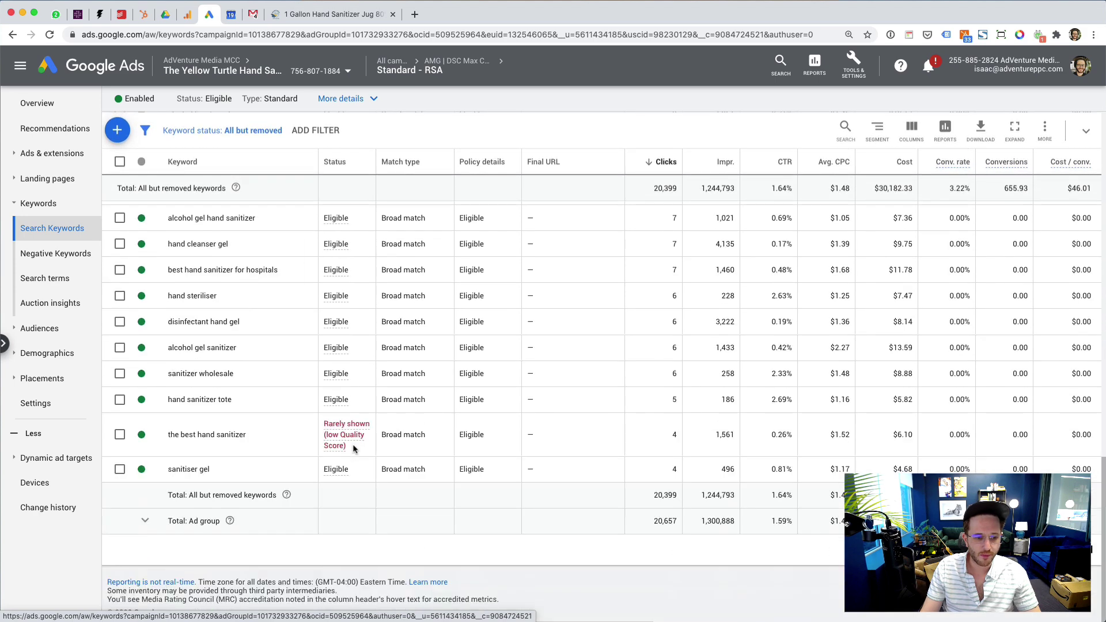
{"action": "mouse_move", "coordinate": [358, 434]}
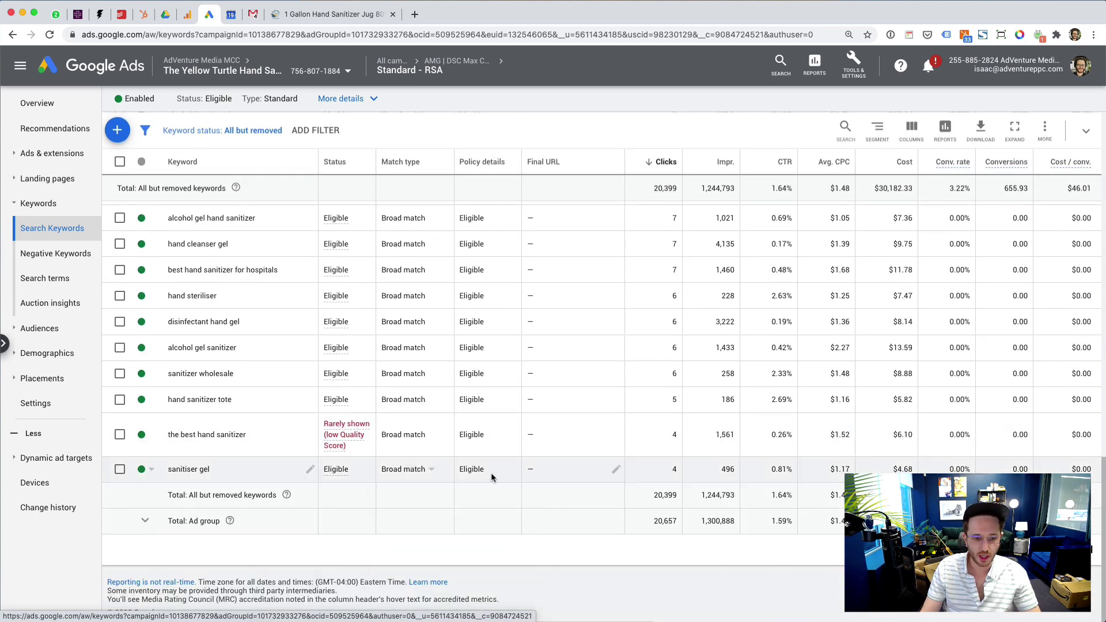
{"action": "scroll", "coordinate": [491, 478], "scroll_direction": "up", "scroll_amount": 15}
{"action": "scroll", "coordinate": [492, 490], "scroll_direction": "up", "scroll_amount": 3}
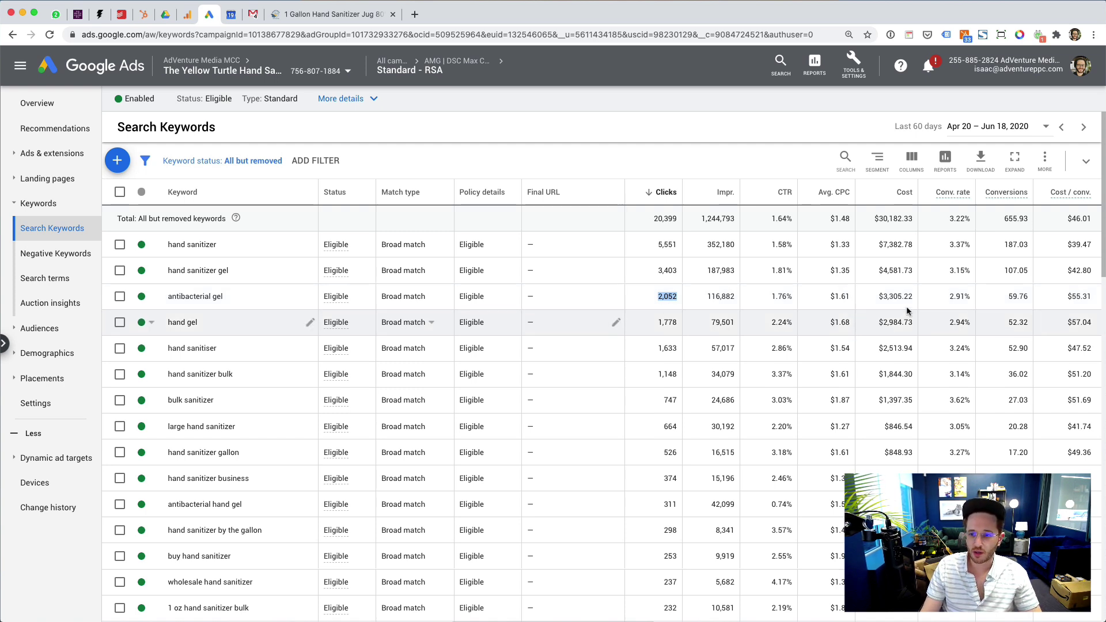
Check the conversion rate and conversions of the antibacterial gel keyword.
{"action": "left_click", "coordinate": [966, 296]}
{"action": "left_click_drag", "start_coordinate": [970, 296], "coordinate": [948, 296]}
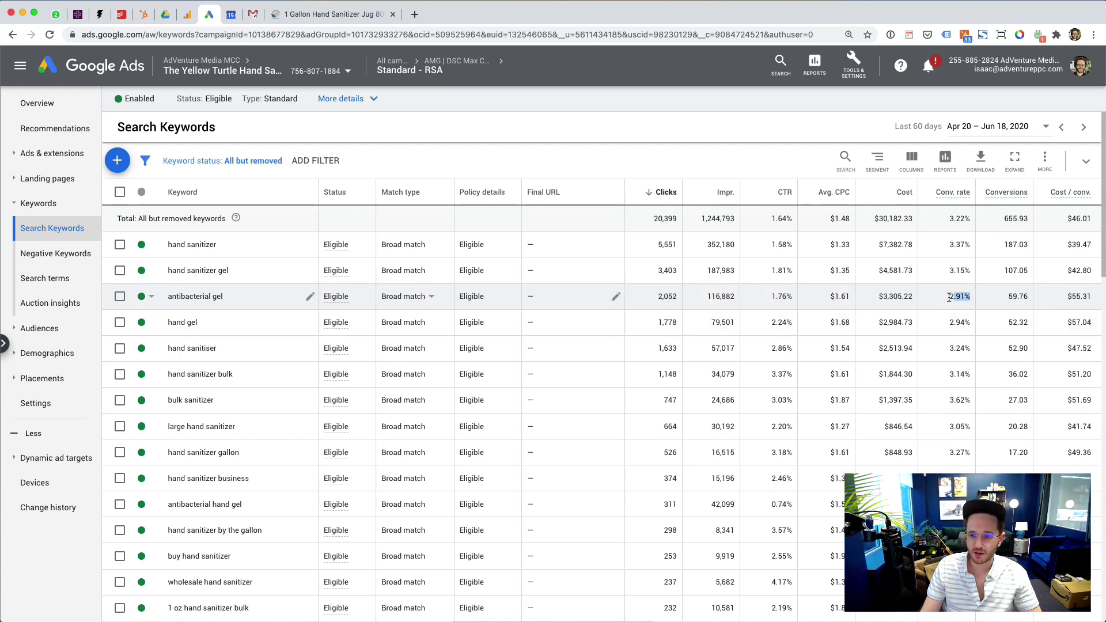
{"action": "double_click", "coordinate": [1002, 299]}
{"action": "left_click_drag", "start_coordinate": [970, 296], "coordinate": [948, 296]}
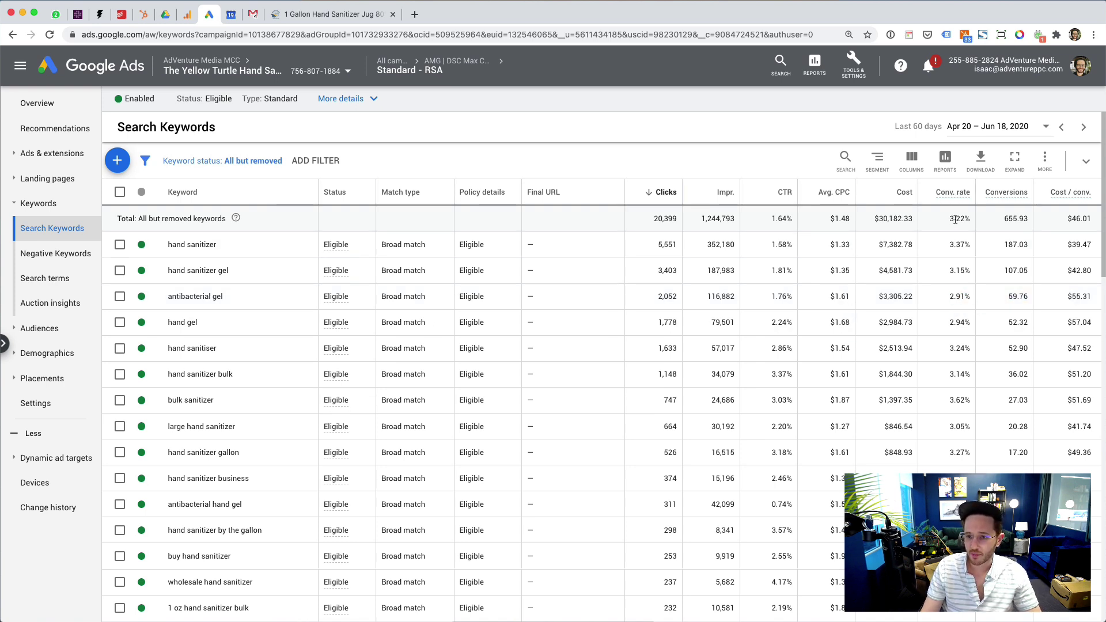
Compare the antibacterial gel keyword's cost per conversion with the total conversion rate and cost per conversion of all keywords.
{"action": "left_click_drag", "start_coordinate": [959, 219], "coordinate": [953, 219]}
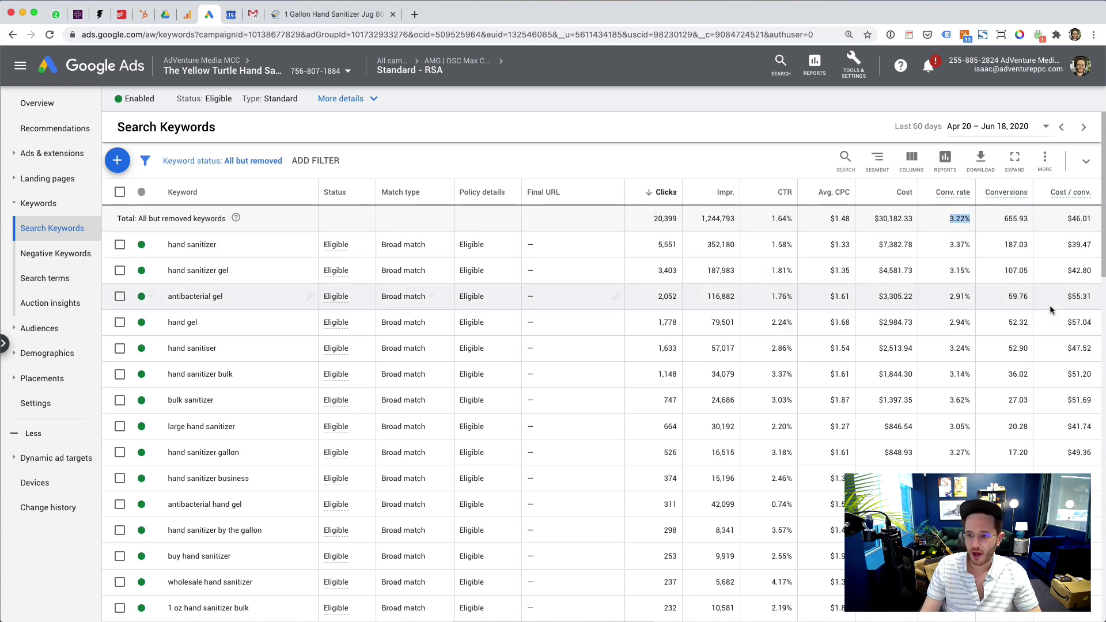
{"action": "left_click_drag", "start_coordinate": [1065, 297], "coordinate": [1090, 297]}
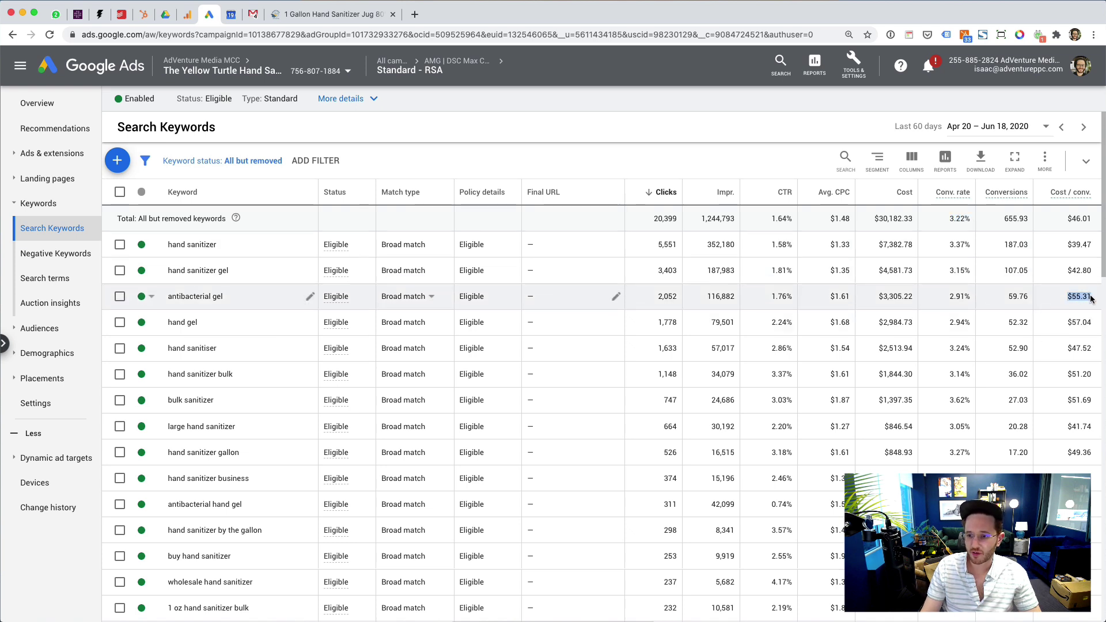
{"action": "left_click", "coordinate": [1066, 223]}
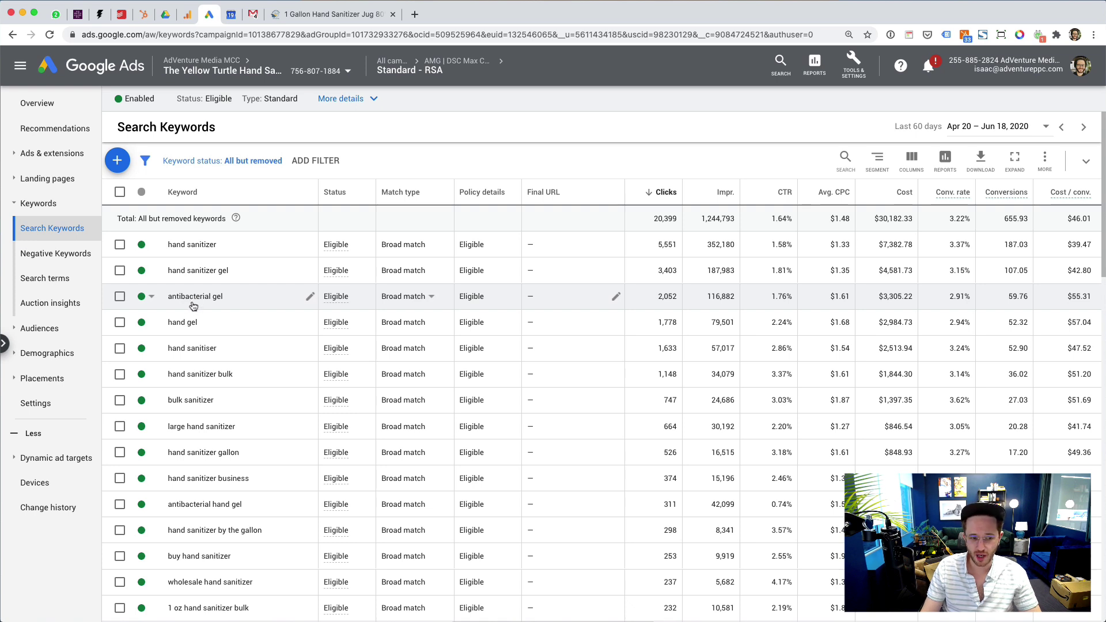
Check the ad group's negative keywords and return to its search keywords.
{"action": "left_click", "coordinate": [62, 258]}
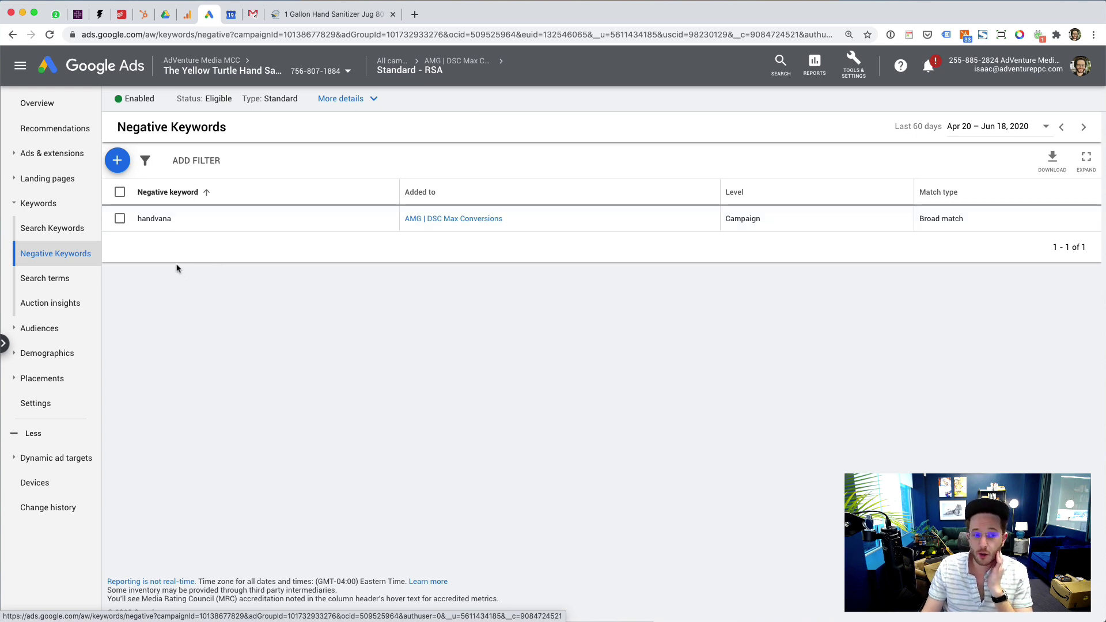
{"action": "left_click", "coordinate": [55, 236]}
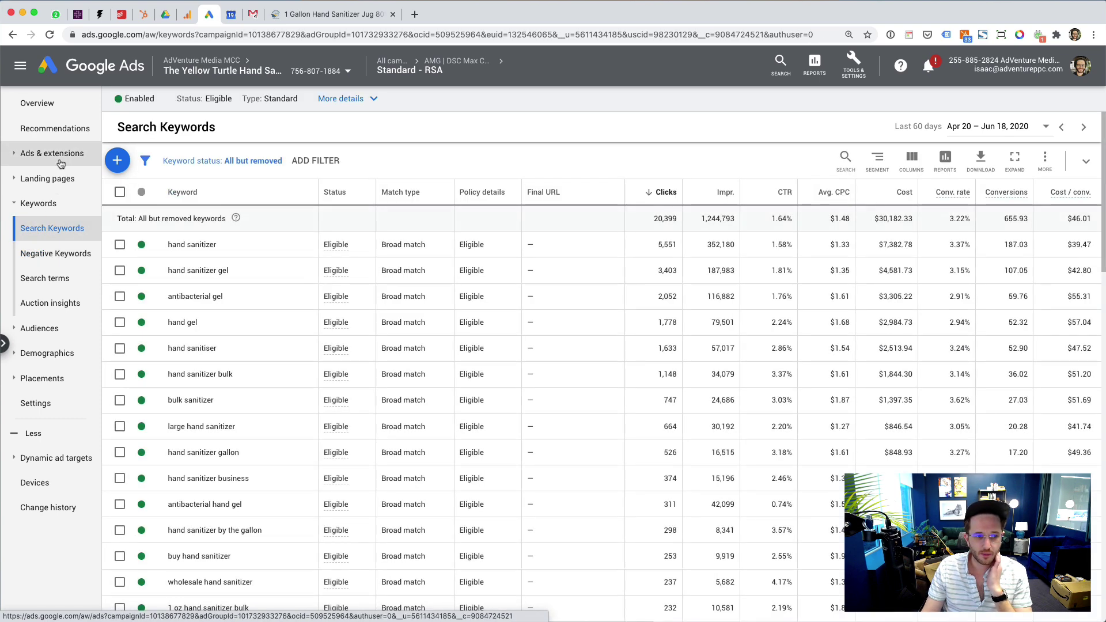
Glance at the ads and review the ad group performance of the AMG | DSC Max Conversions campaign.
{"action": "left_click", "coordinate": [61, 164]}
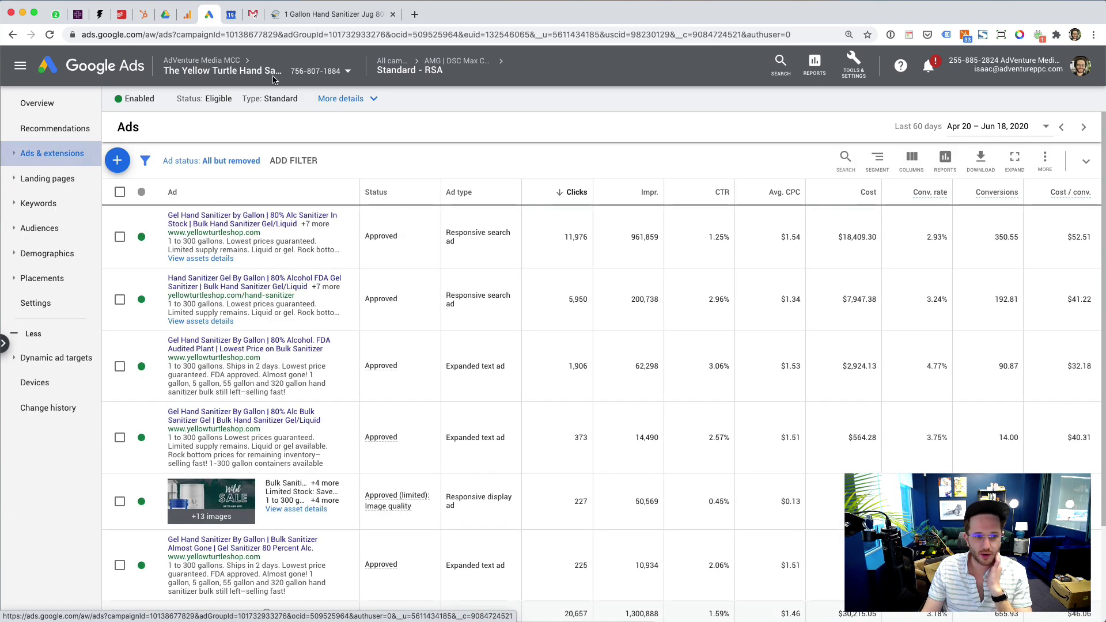
{"action": "left_click", "coordinate": [458, 62]}
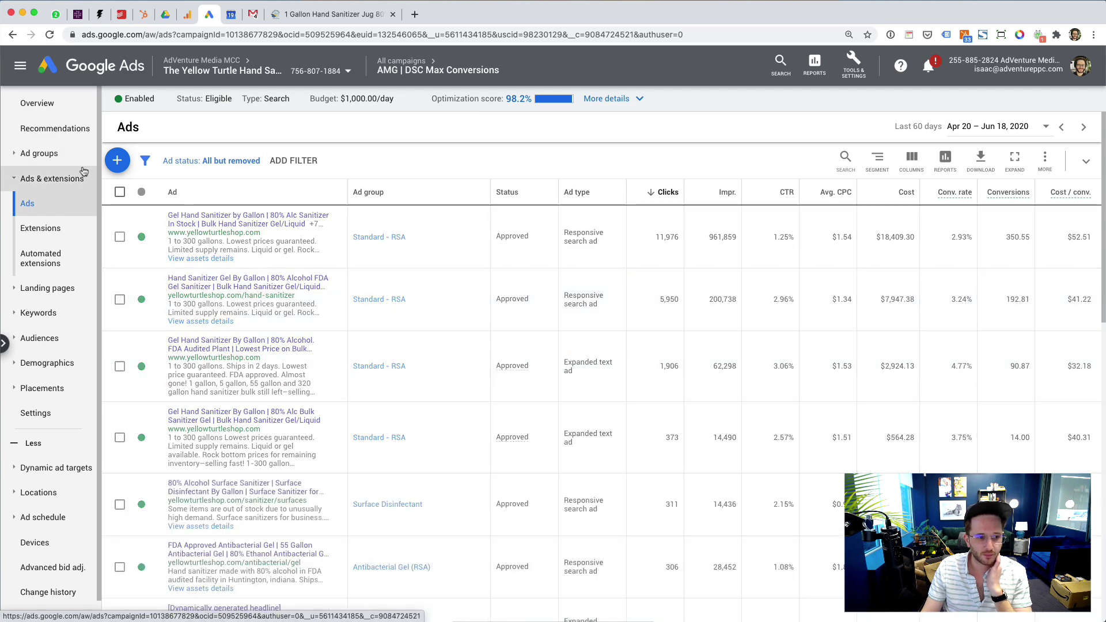
{"action": "left_click", "coordinate": [77, 179]}
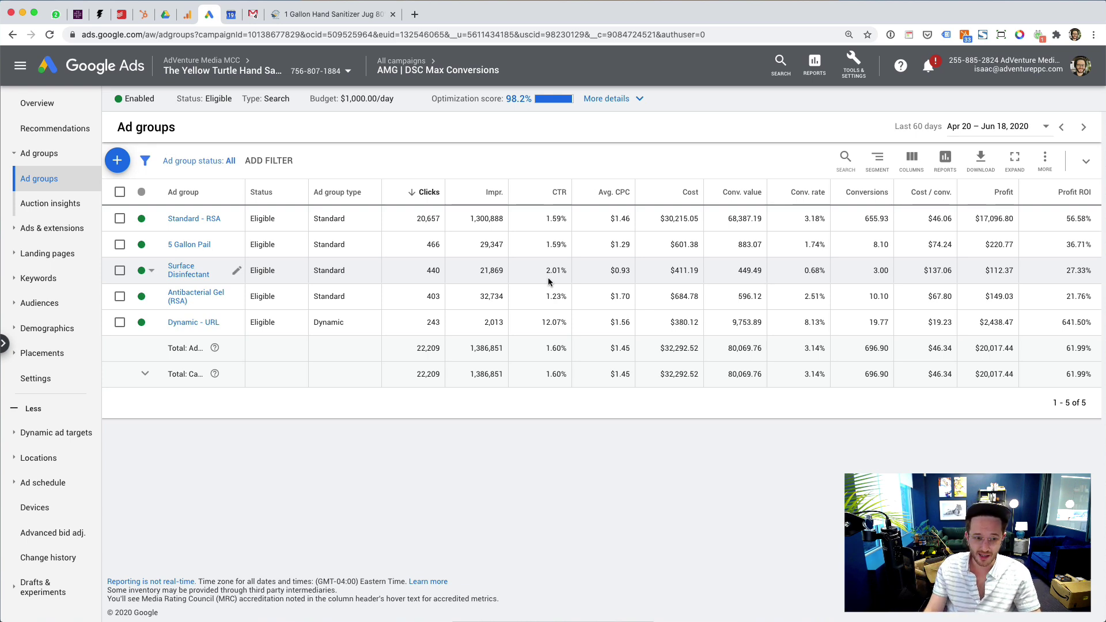
Show the search terms for the antibacterial gel keyword in the Standard - RSA ad group and examine them down to the totals.
{"action": "left_click", "coordinate": [194, 223]}
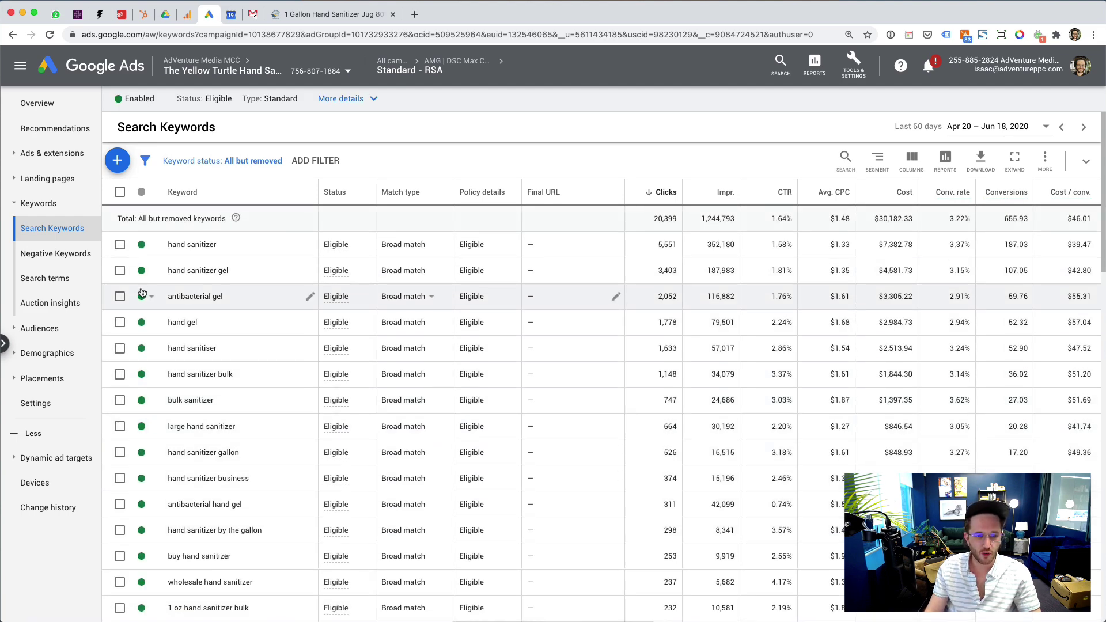
{"action": "left_click", "coordinate": [119, 296]}
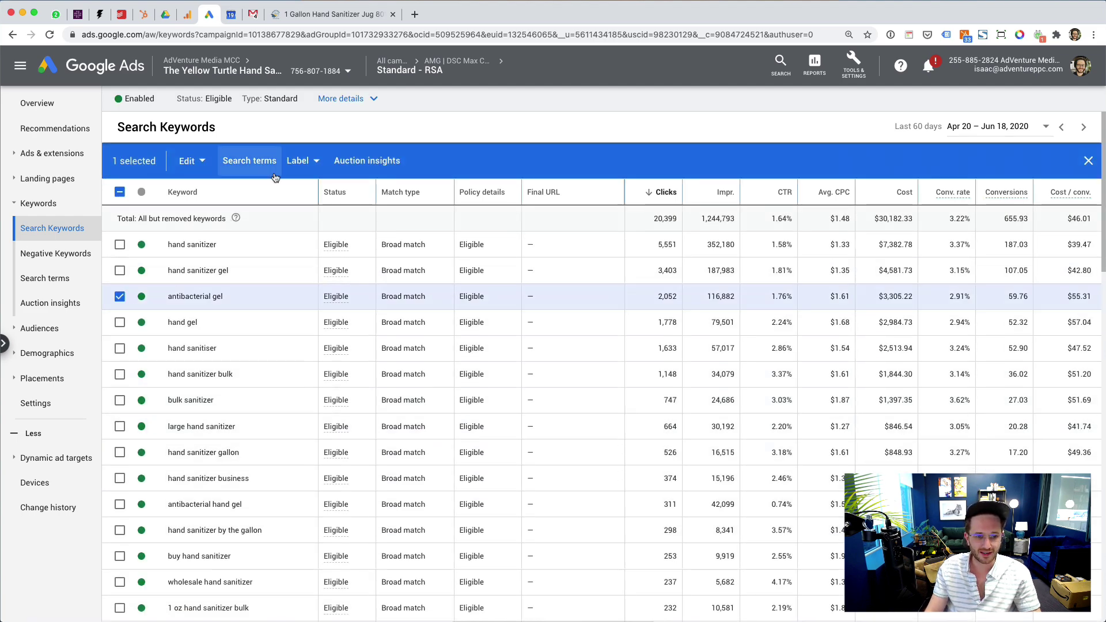
{"action": "left_click", "coordinate": [249, 160]}
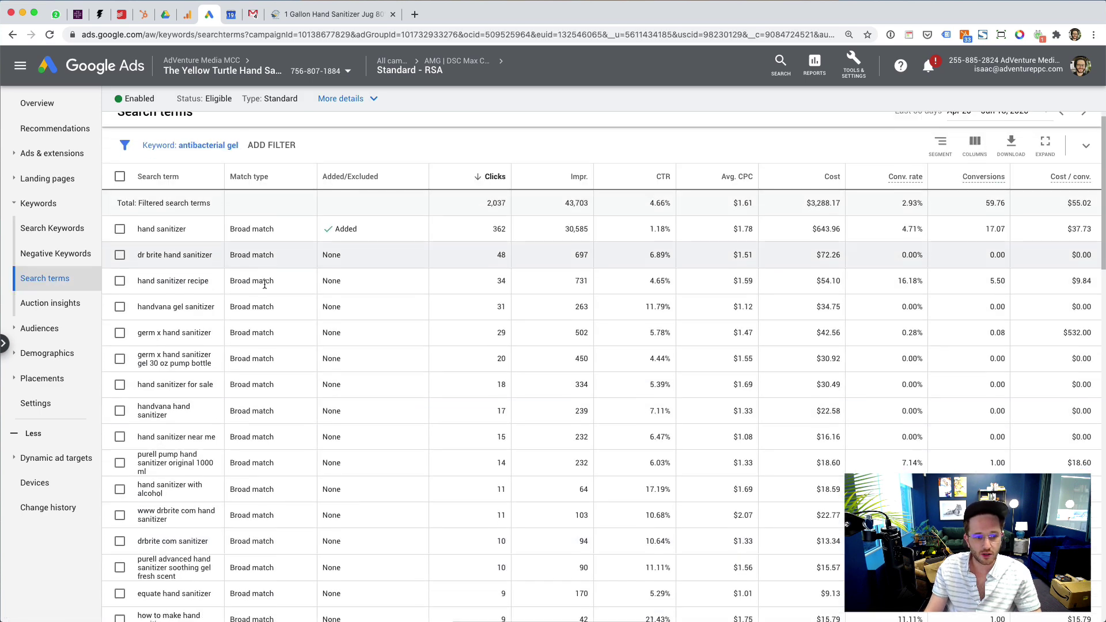
{"action": "scroll", "coordinate": [218, 268], "scroll_direction": "down", "scroll_amount": 5}
{"action": "scroll", "coordinate": [216, 268], "scroll_direction": "down", "scroll_amount": 5}
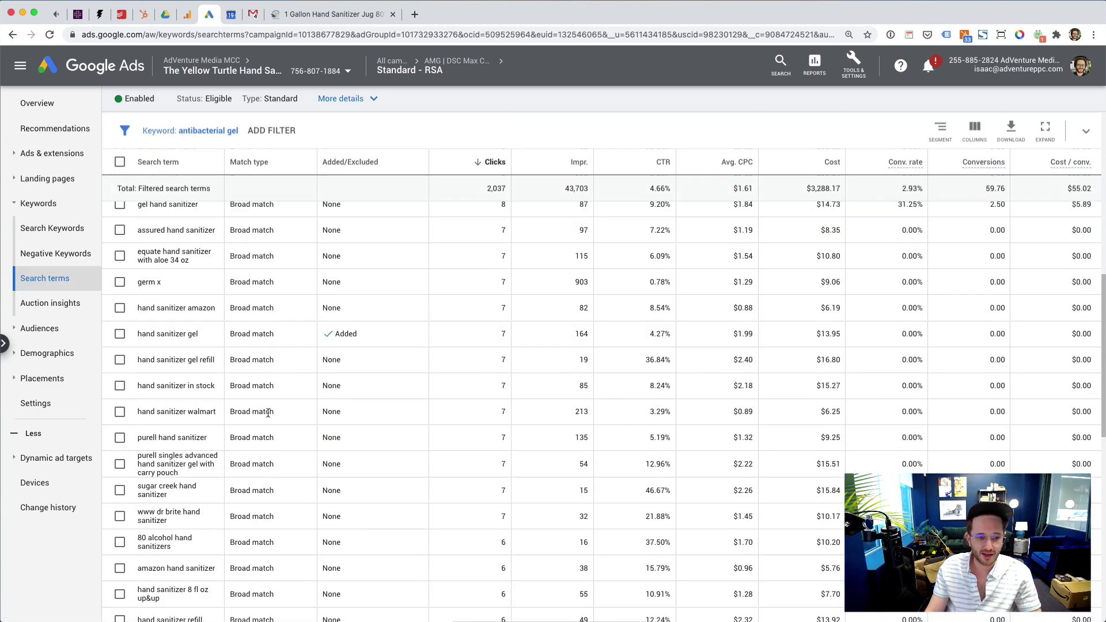
{"action": "scroll", "coordinate": [272, 424], "scroll_direction": "down", "scroll_amount": 10}
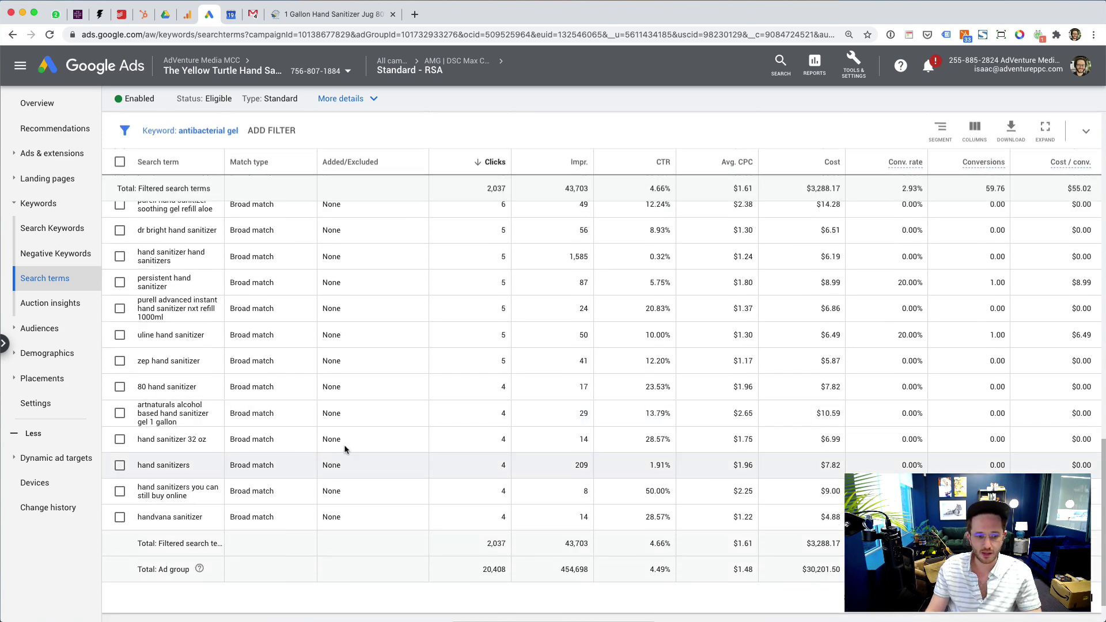
{"action": "scroll", "coordinate": [303, 420], "scroll_direction": "up", "scroll_amount": 20}
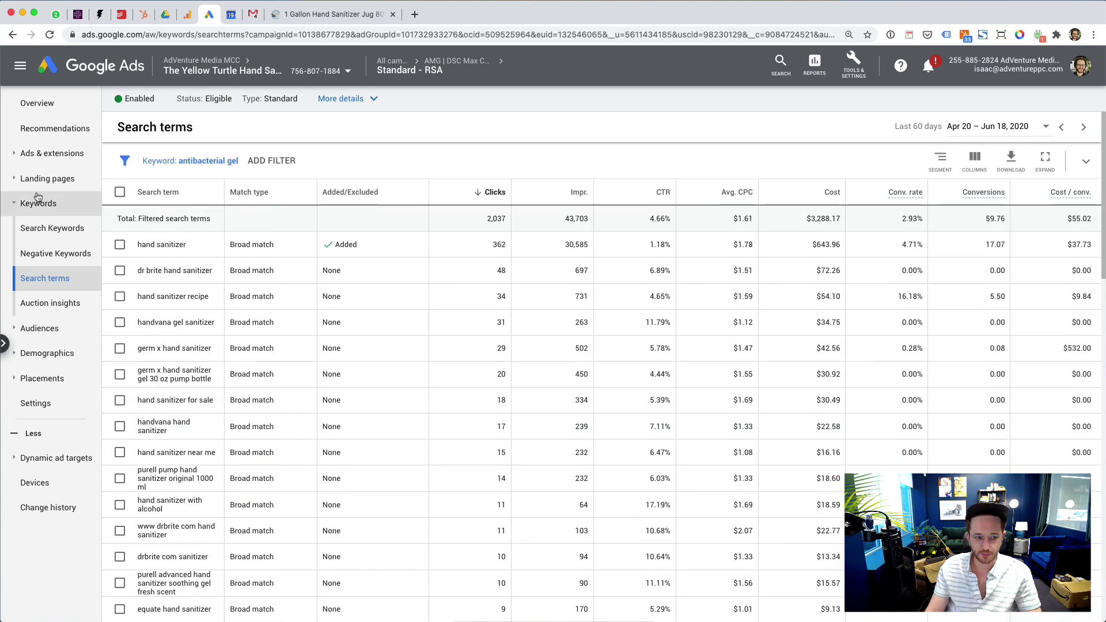
Look at the Standard - RSA ad group's ads and return to the campaign's ad groups.
{"action": "left_click", "coordinate": [26, 206]}
{"action": "left_click", "coordinate": [52, 153]}
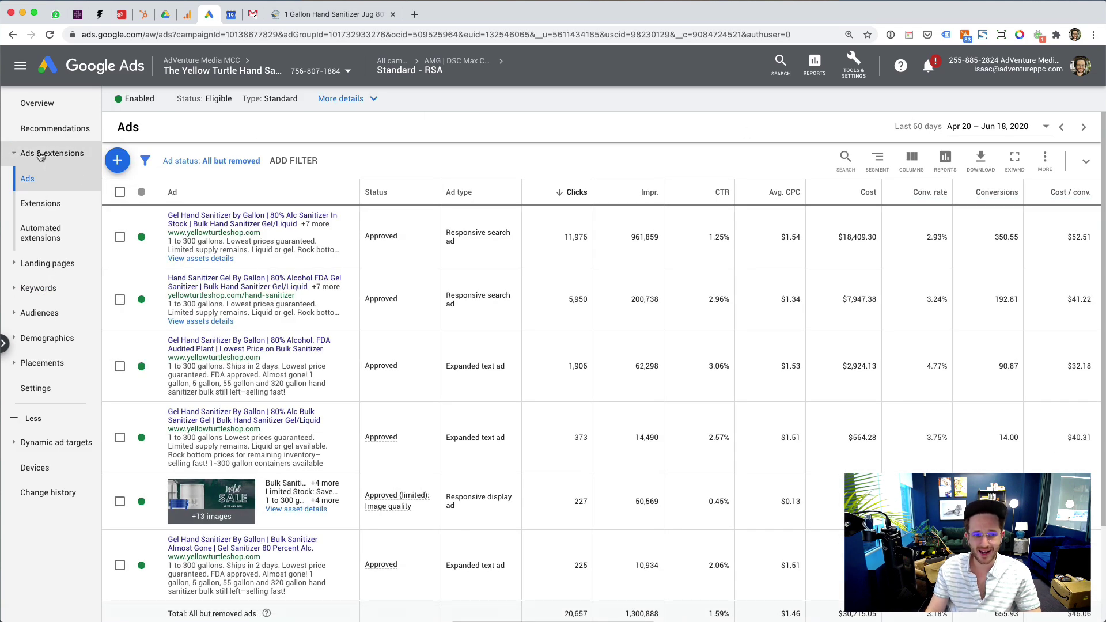
{"action": "left_click", "coordinate": [472, 62]}
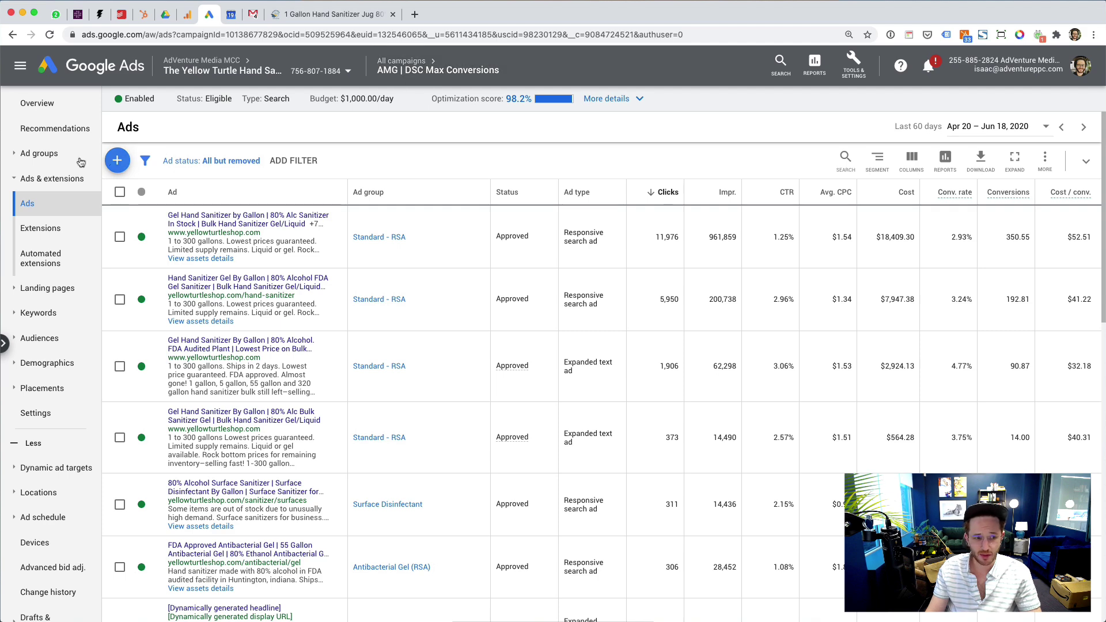
{"action": "left_click", "coordinate": [38, 153]}
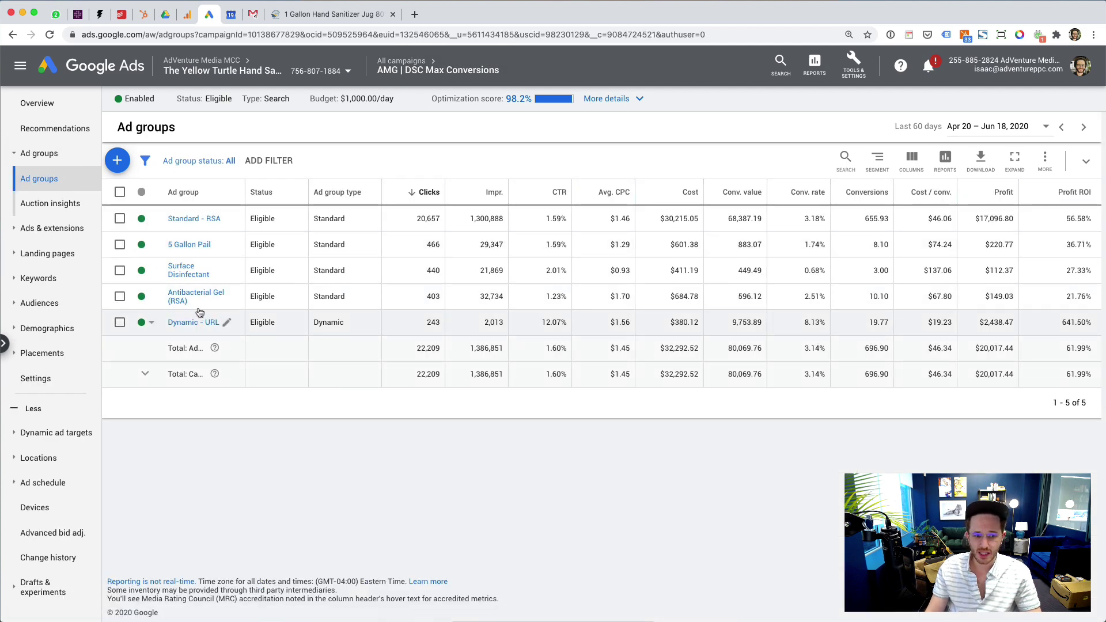
Open the Antibacterial Gel (RSA) ad group and review its search keywords and ads.
{"action": "left_click", "coordinate": [196, 296]}
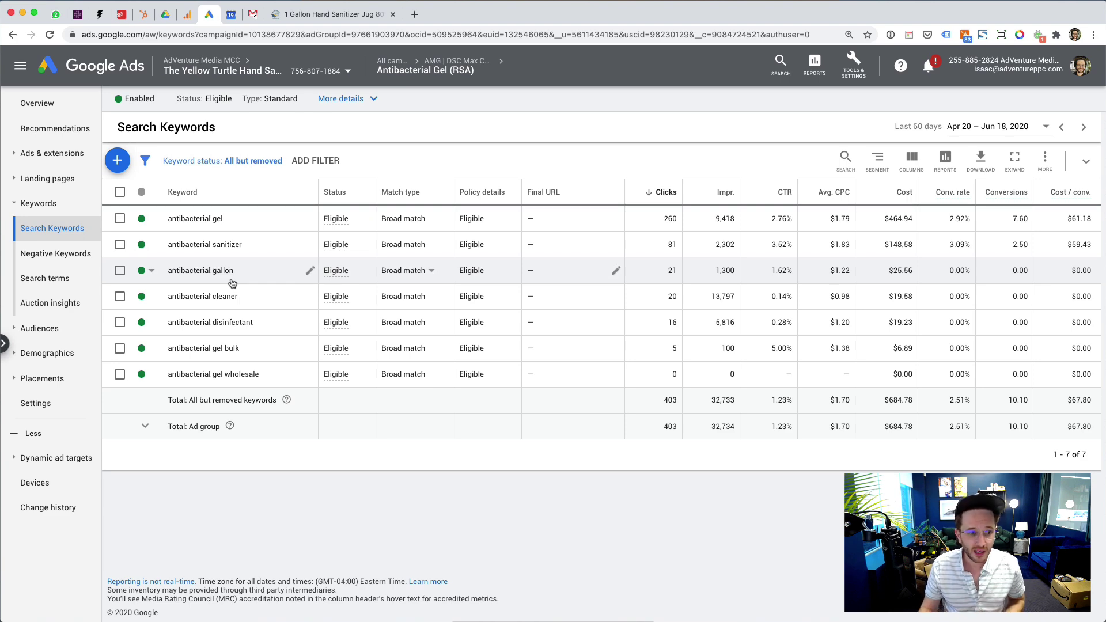
{"action": "left_click", "coordinate": [66, 156]}
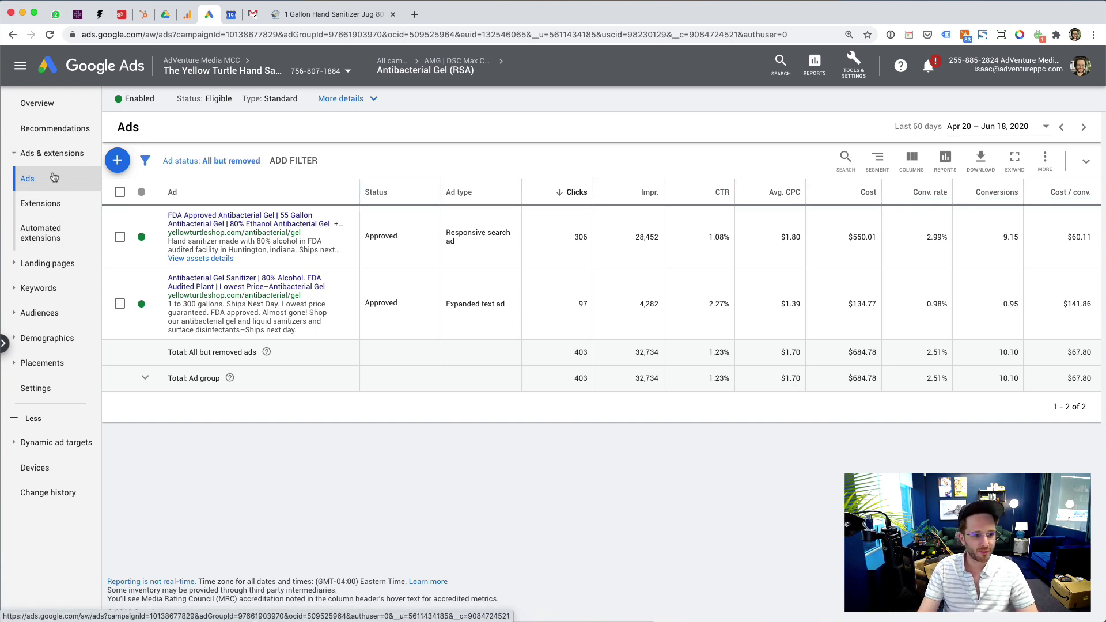
{"action": "left_click", "coordinate": [54, 152]}
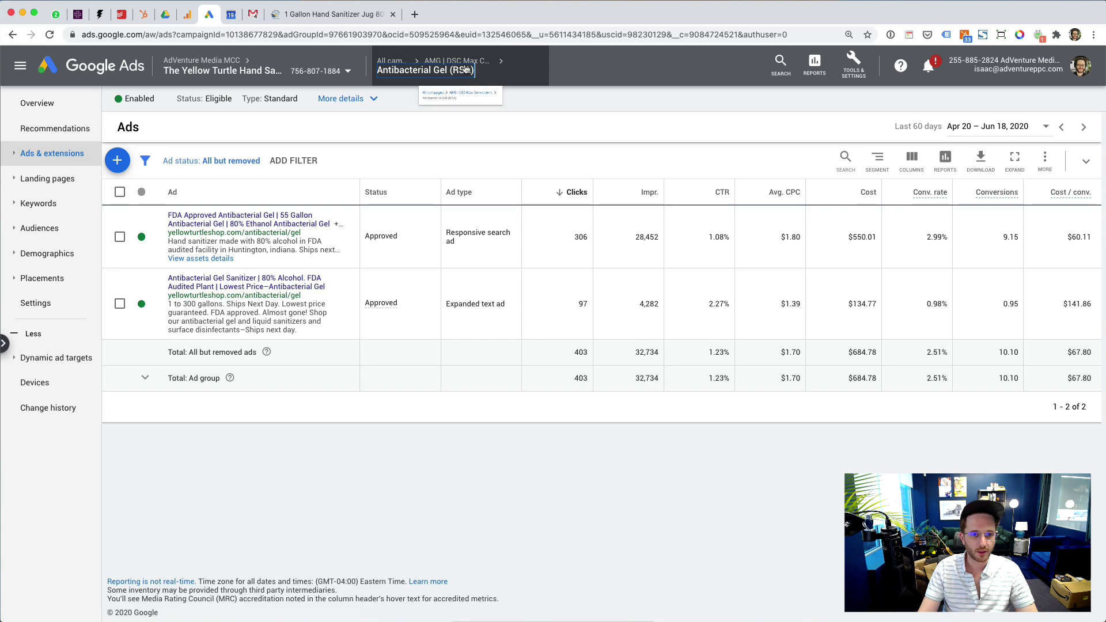
Return to the campaign's ad groups and open the 5 Gallon Pail ad group's search keywords.
{"action": "mouse_move", "coordinate": [470, 69]}
{"action": "left_click", "coordinate": [460, 101]}
{"action": "left_click", "coordinate": [40, 153]}
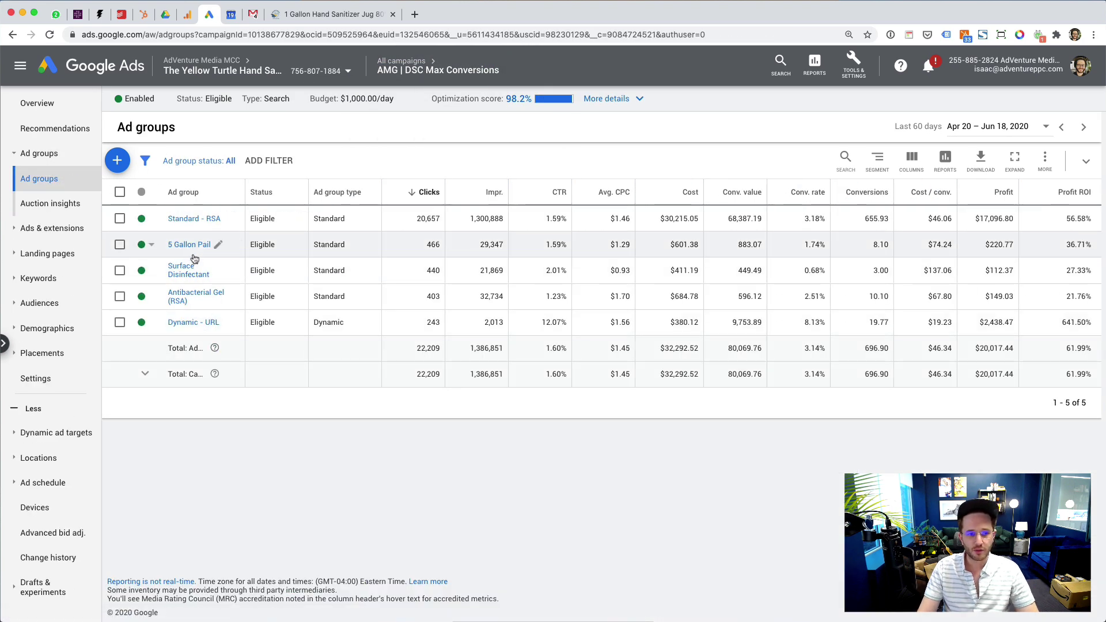
{"action": "left_click", "coordinate": [194, 248]}
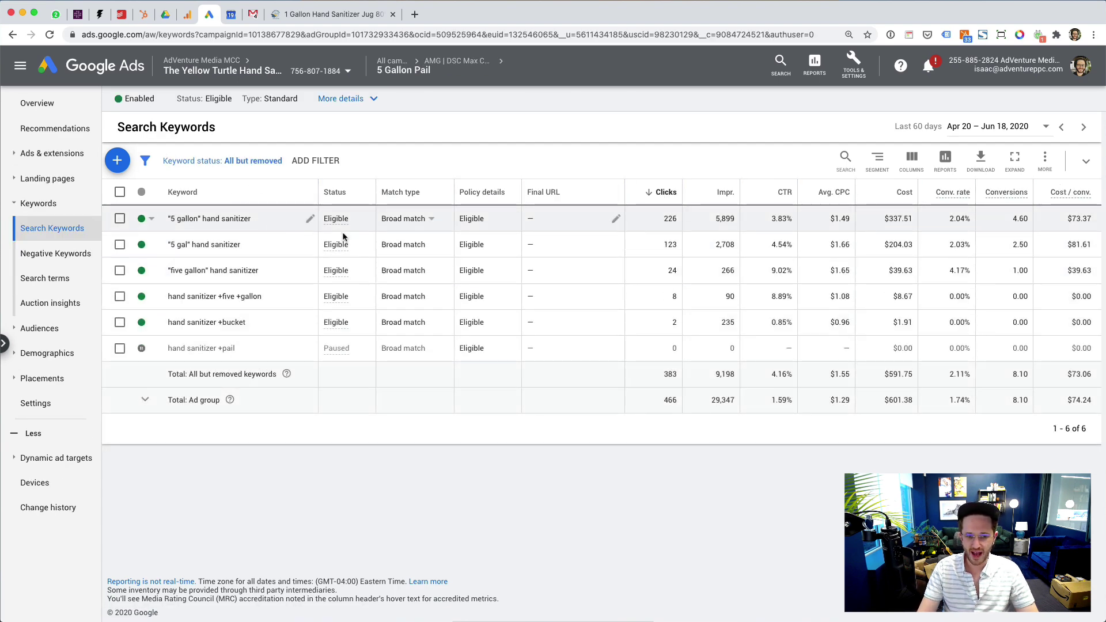
Remove the misplaced quotation marks from the "5 gallon" hand sanitizer keyword and save it as a phrase match.
{"action": "mouse_move", "coordinate": [320, 225]}
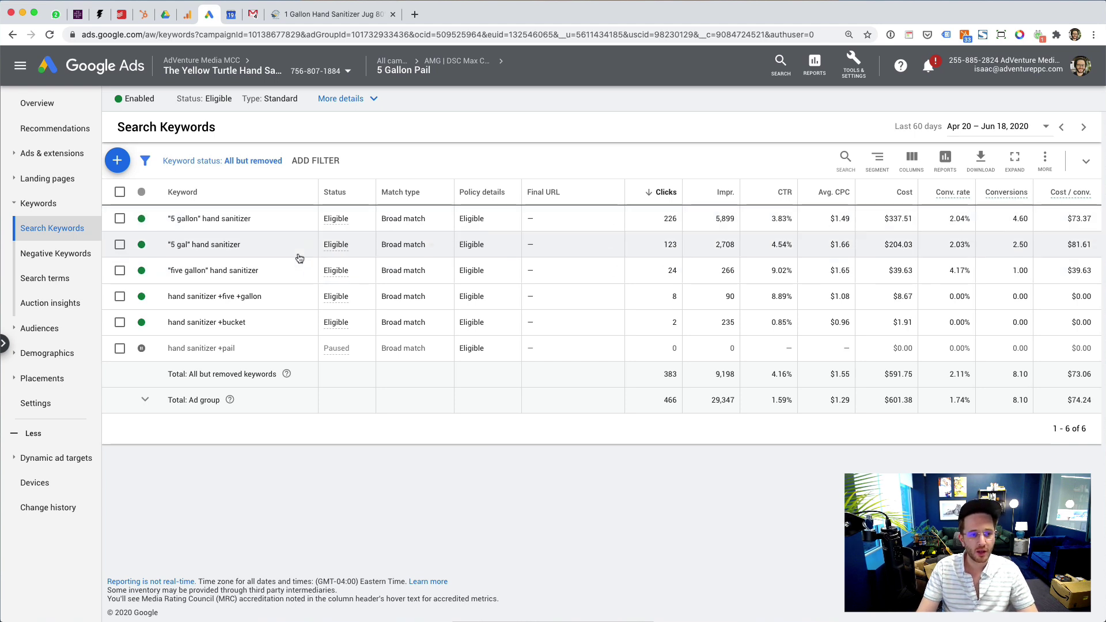
{"action": "left_click", "coordinate": [311, 220]}
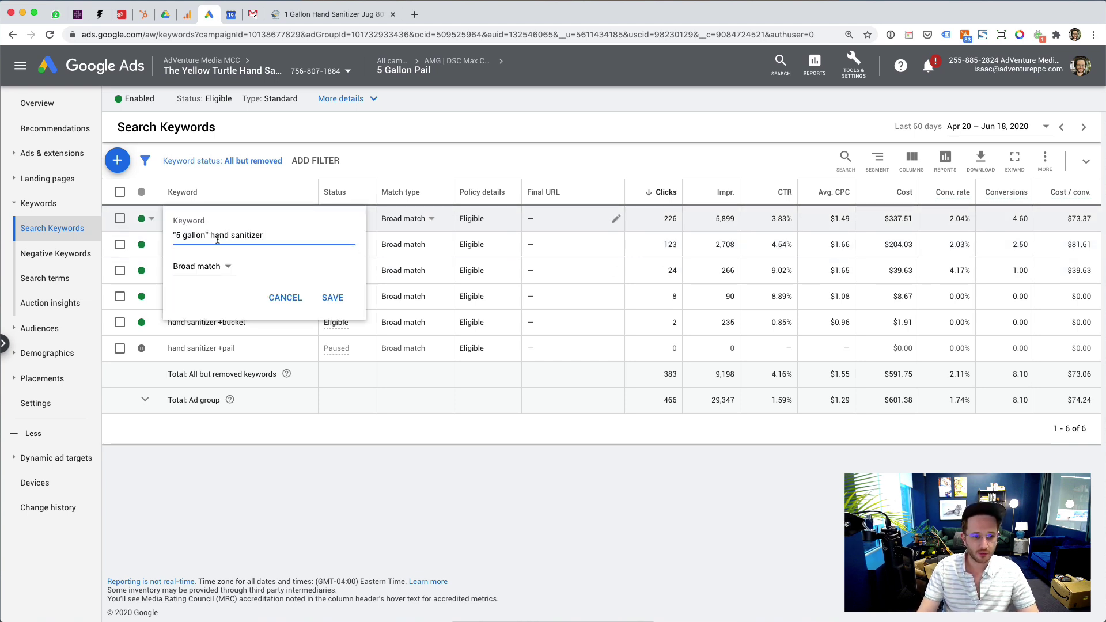
{"action": "key", "text": "BackSpace"}
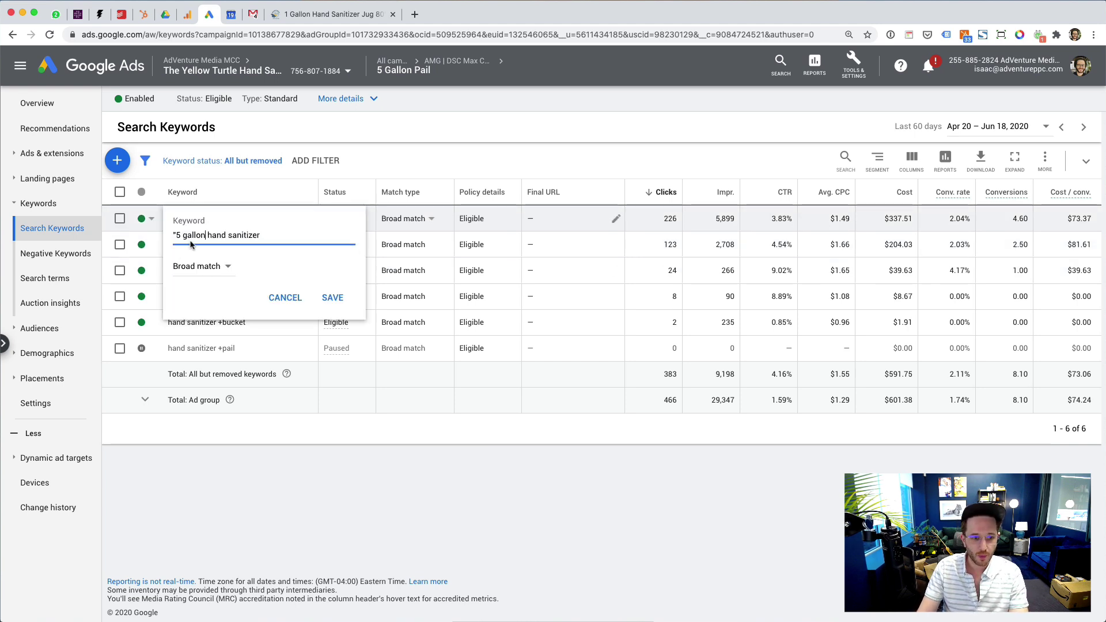
{"action": "left_click", "coordinate": [178, 235]}
{"action": "key", "text": "BackSpace"}
{"action": "left_click", "coordinate": [196, 266]}
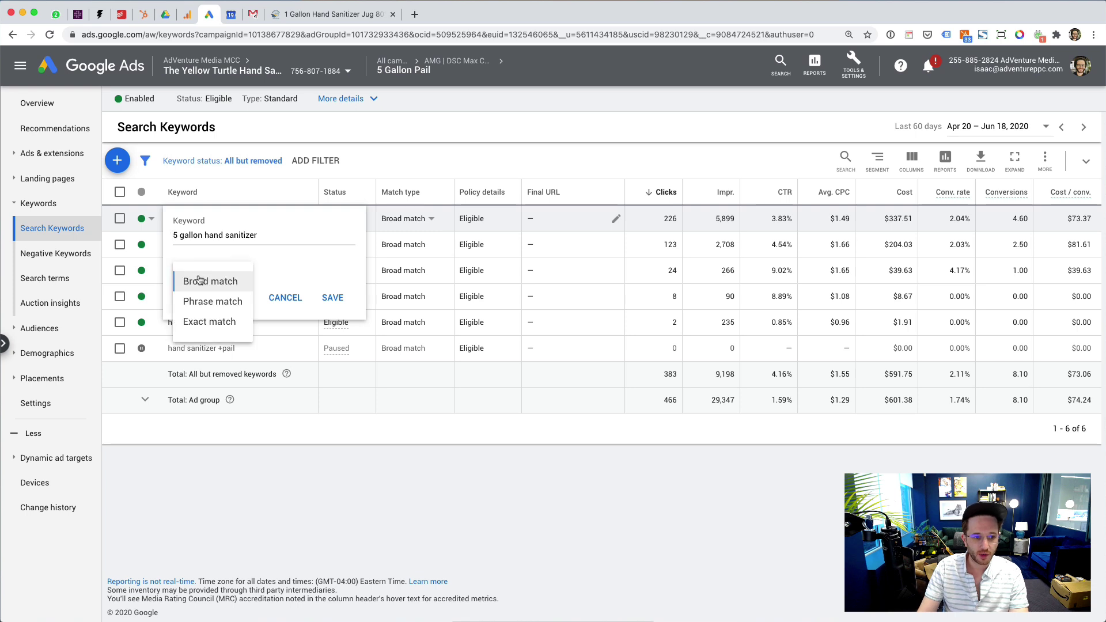
{"action": "left_click", "coordinate": [204, 305]}
{"action": "left_click", "coordinate": [332, 299]}
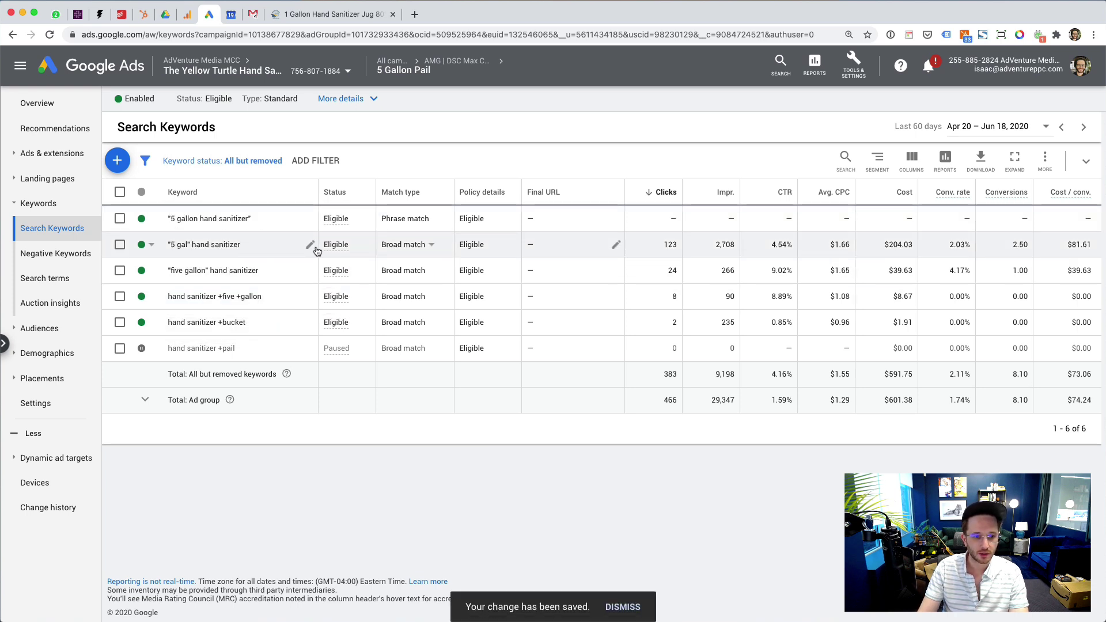
Correct the "5 gal" hand sanitizer keyword to "5 gal hand sanitizer" and save it as a phrase match.
{"action": "left_click", "coordinate": [310, 245]}
{"action": "left_click", "coordinate": [197, 262]}
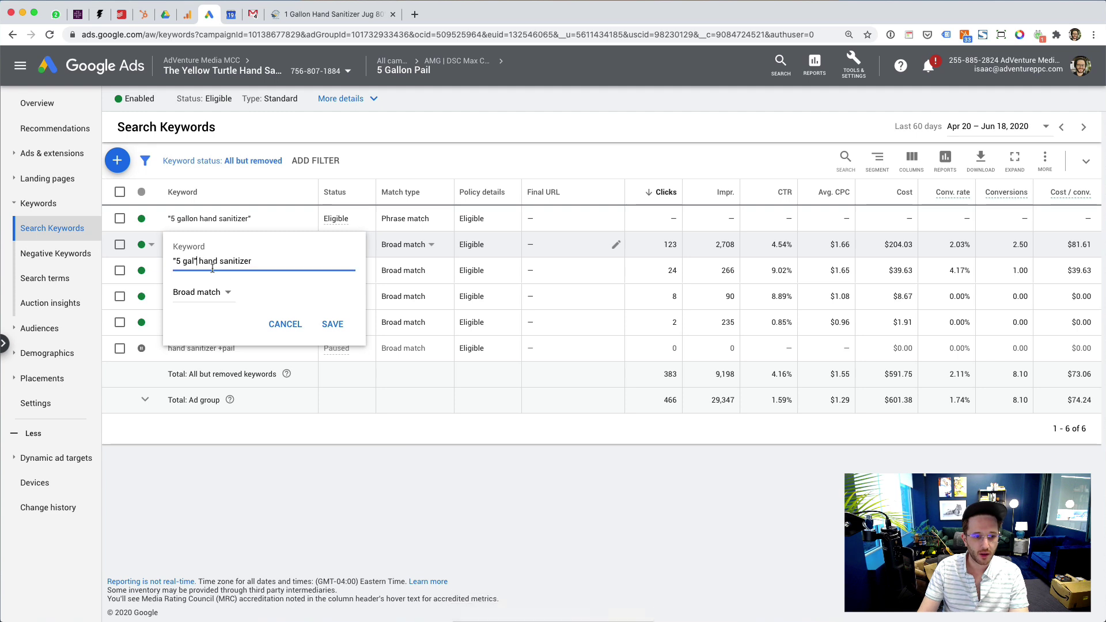
{"action": "key", "text": "BackSpace"}
{"action": "key", "text": "End"}
{"action": "type", "text": "\""}
{"action": "left_click", "coordinate": [200, 292]}
{"action": "left_click", "coordinate": [211, 325]}
{"action": "left_click", "coordinate": [333, 333]}
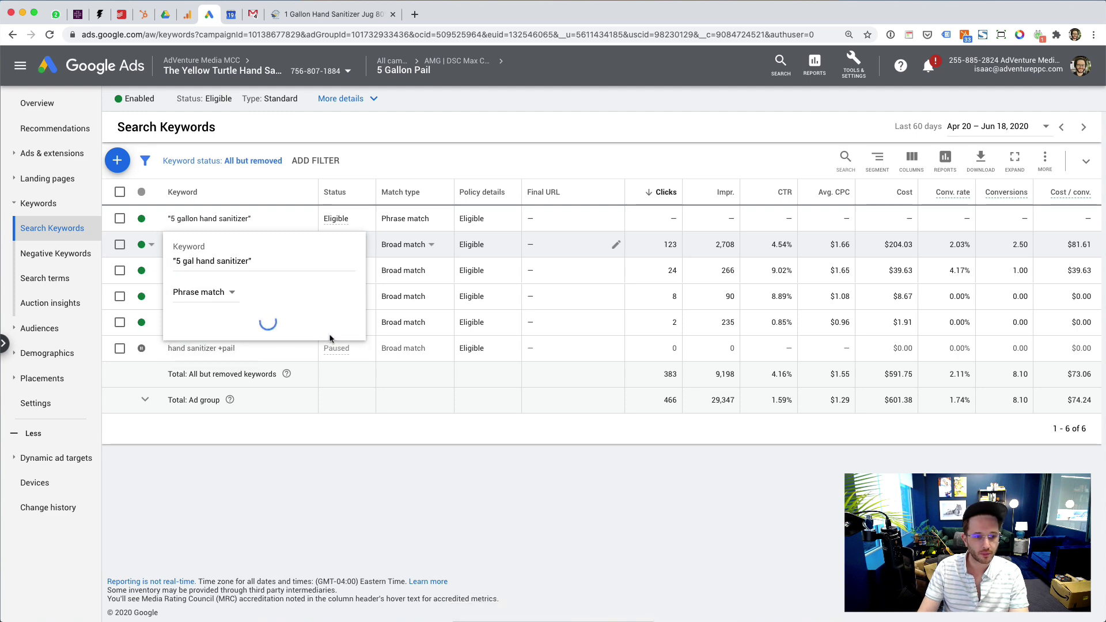
Change the "five gallon" hand sanitizer keyword to five gallon hand sanitizer without its inner quotes and set it to phrase match.
{"action": "left_click", "coordinate": [310, 271]}
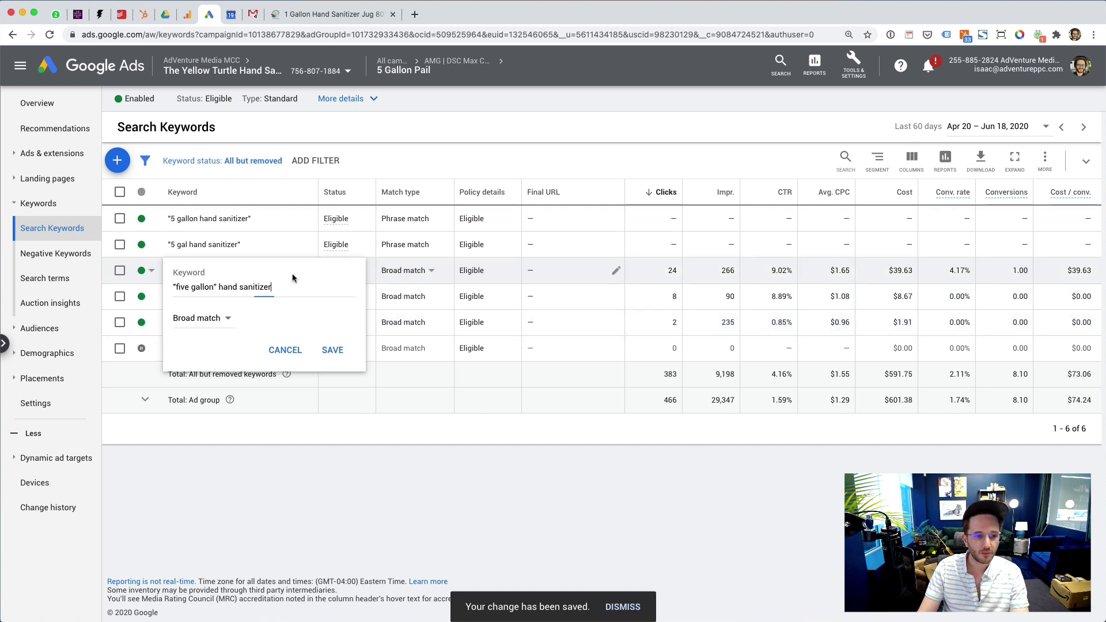
{"action": "left_click", "coordinate": [218, 287]}
{"action": "key", "text": "BackSpace"}
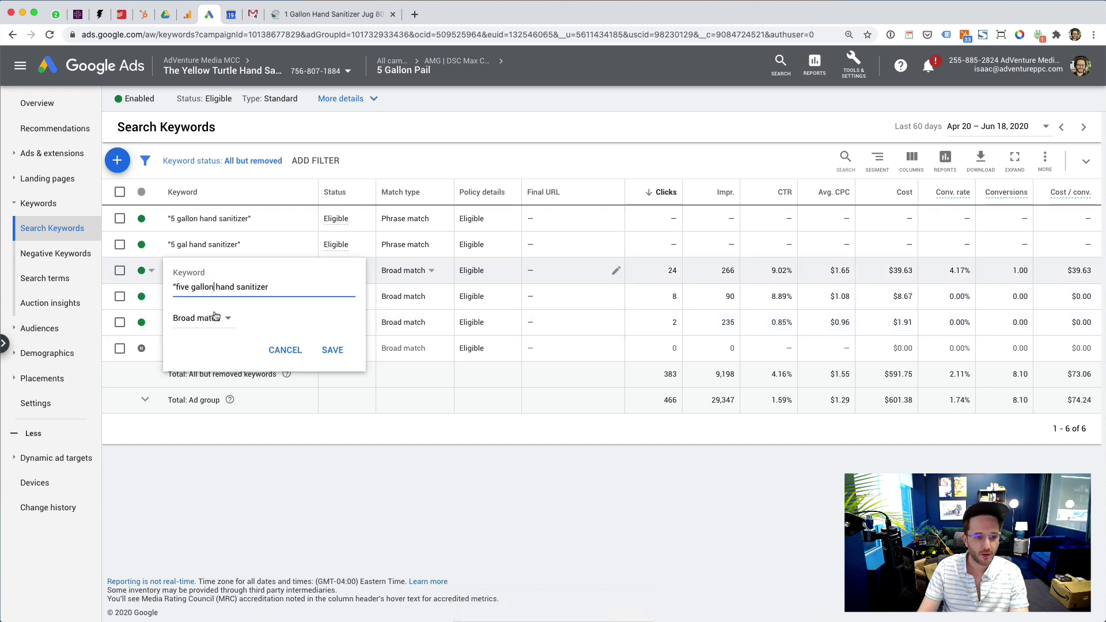
{"action": "left_click", "coordinate": [177, 287]}
{"action": "key", "text": "BackSpace"}
{"action": "left_click", "coordinate": [334, 351]}
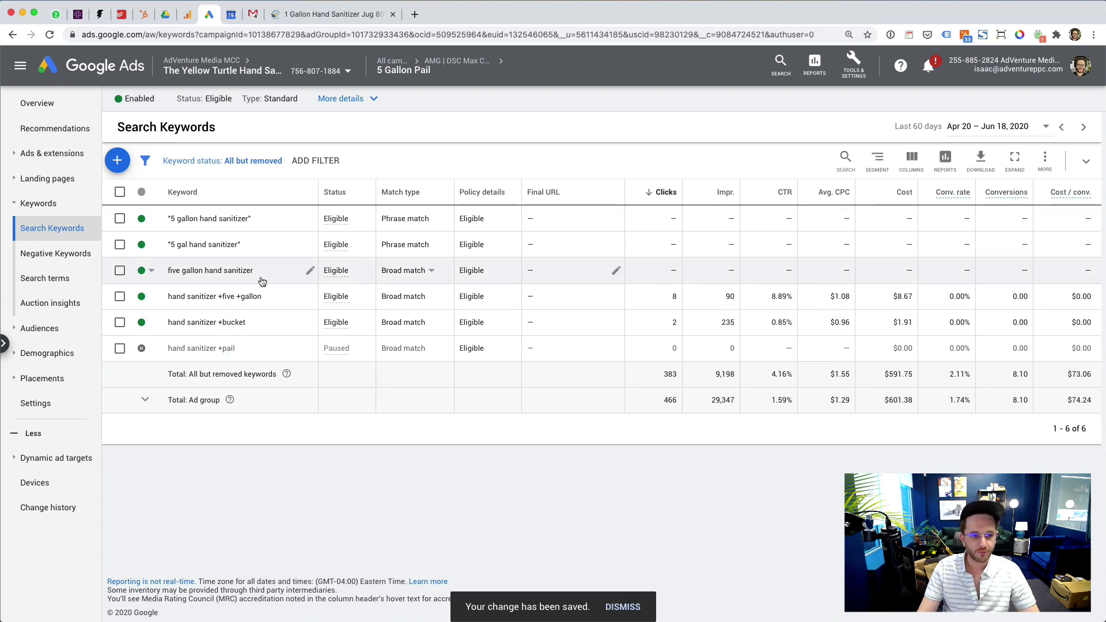
{"action": "left_click", "coordinate": [424, 280]}
{"action": "left_click", "coordinate": [425, 299]}
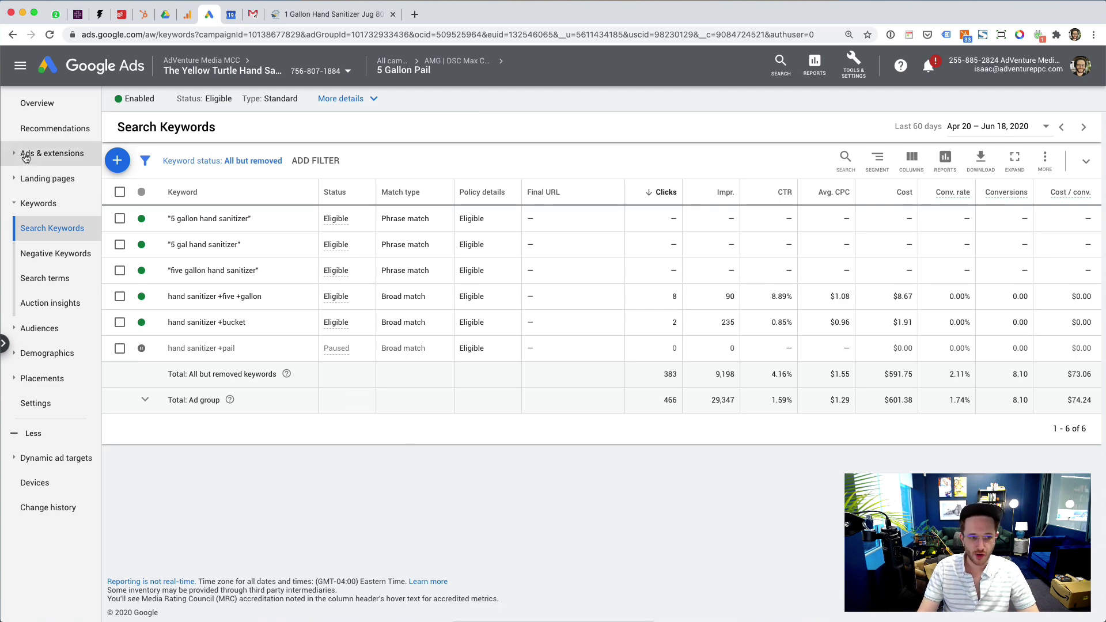
Review the 5 Gallon Pail ad group's ads and return to the AMG | DSC Max Conversions campaign.
{"action": "left_click", "coordinate": [52, 152]}
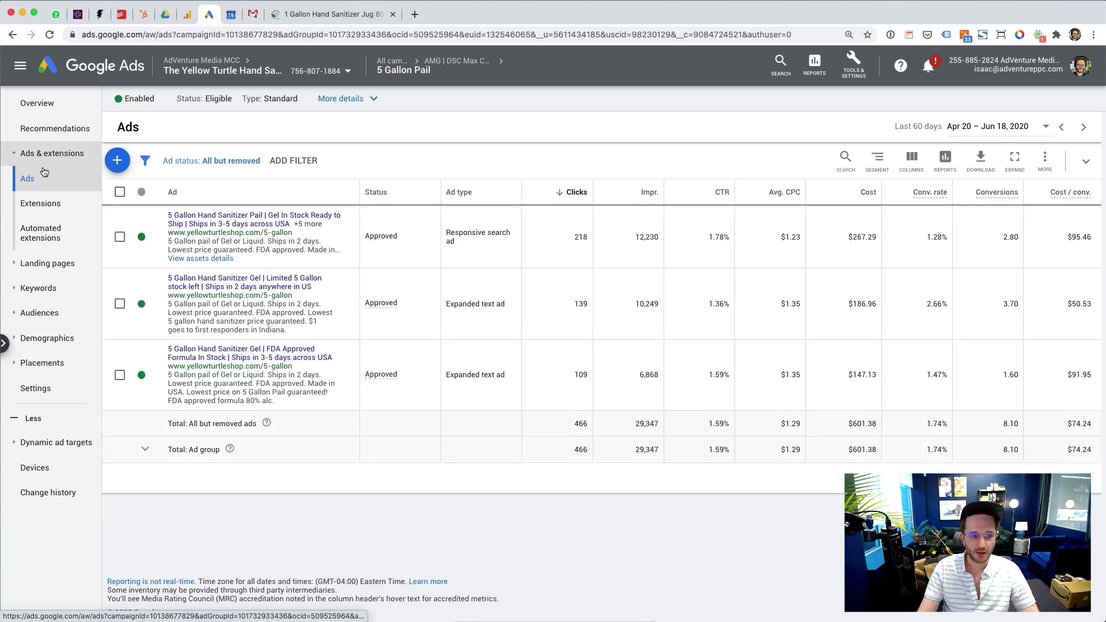
{"action": "mouse_move", "coordinate": [447, 63]}
{"action": "left_mouse_down"}
{"action": "mouse_move", "coordinate": [485, 63]}
{"action": "mouse_move", "coordinate": [461, 72]}
{"action": "left_mouse_up"}
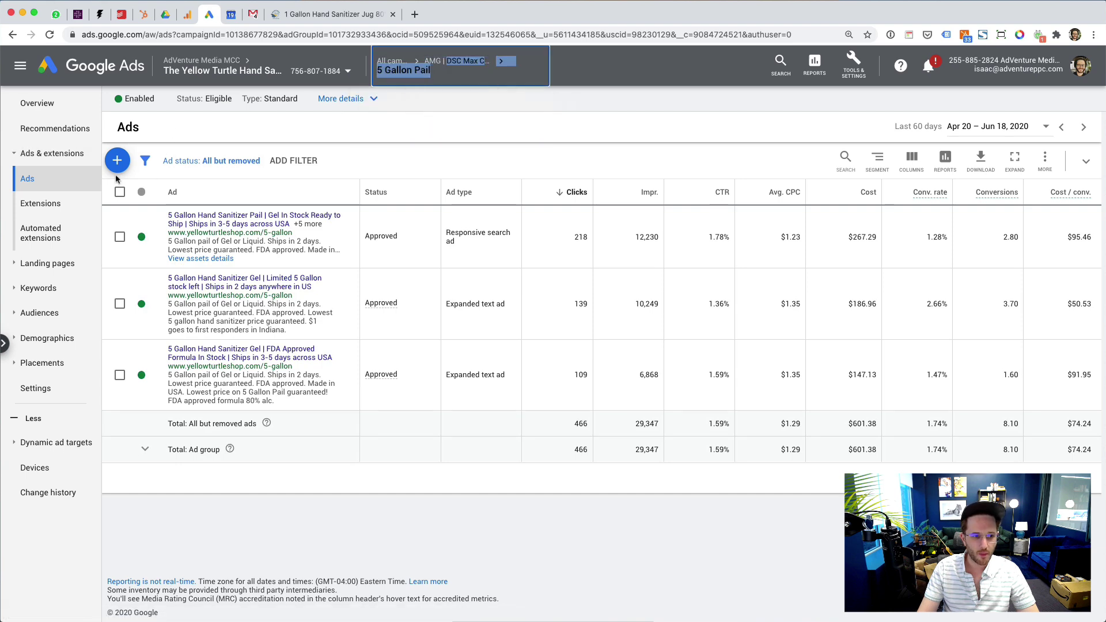
{"action": "left_click", "coordinate": [477, 62]}
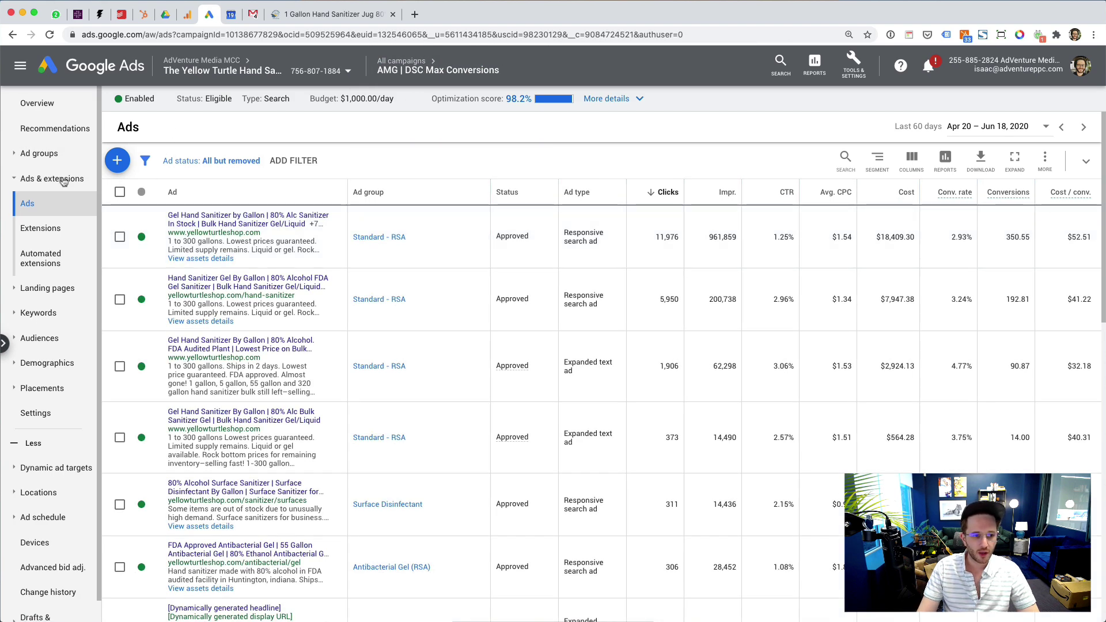
Open the Standard - RSA ad group from the campaign's ad groups and look through its search keywords.
{"action": "left_click", "coordinate": [39, 153]}
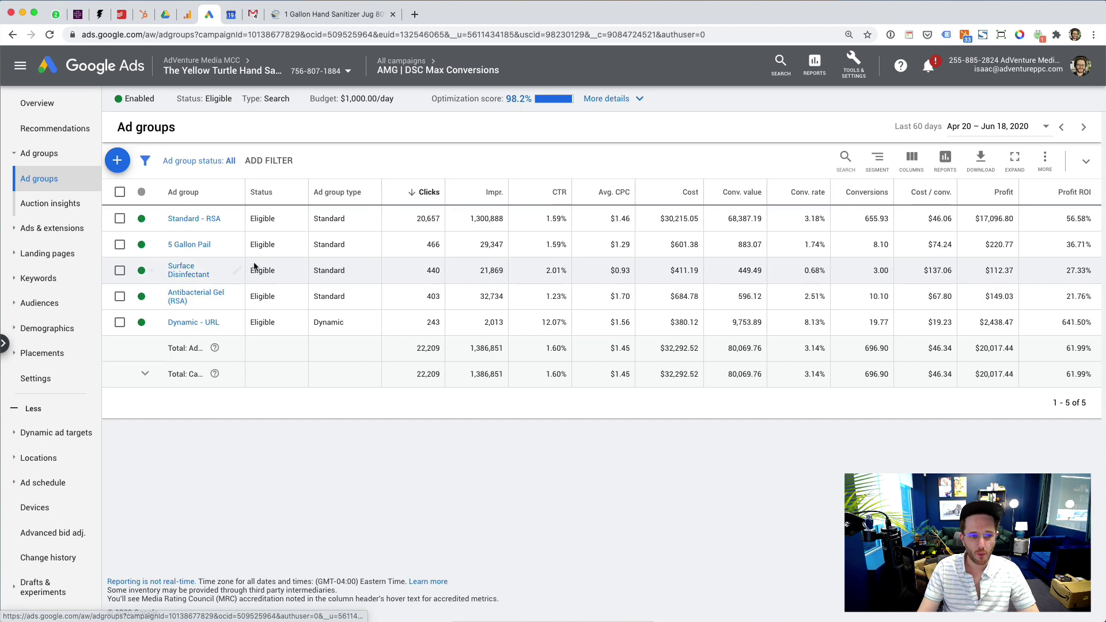
{"action": "left_click", "coordinate": [197, 224]}
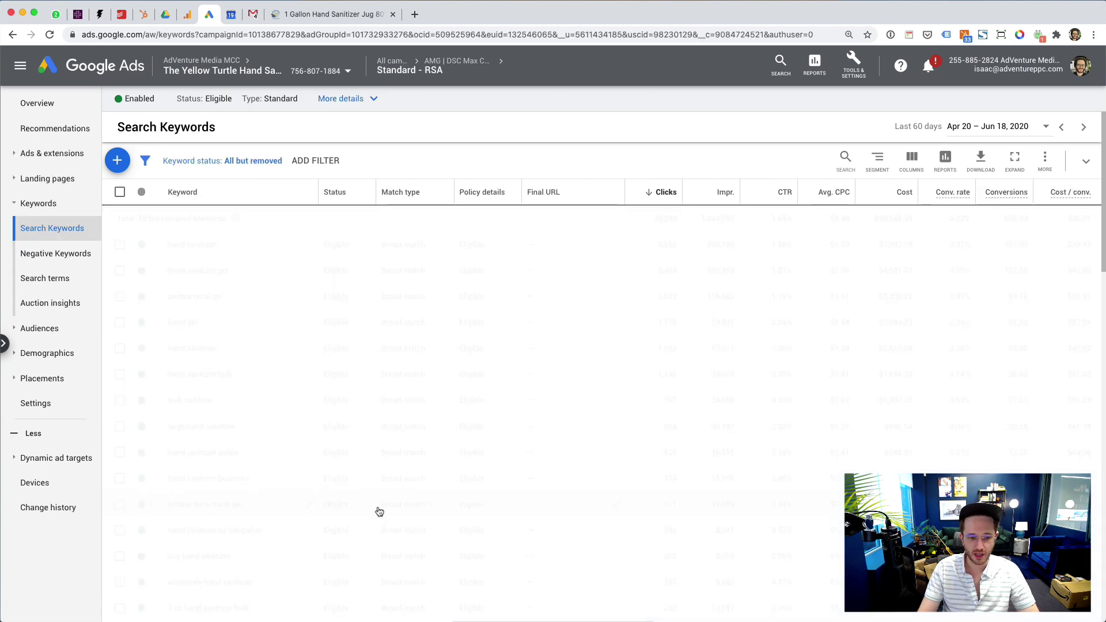
{"action": "scroll", "coordinate": [379, 507], "scroll_direction": "down", "scroll_amount": 5}
{"action": "scroll", "coordinate": [379, 507], "scroll_direction": "up", "scroll_amount": 5}
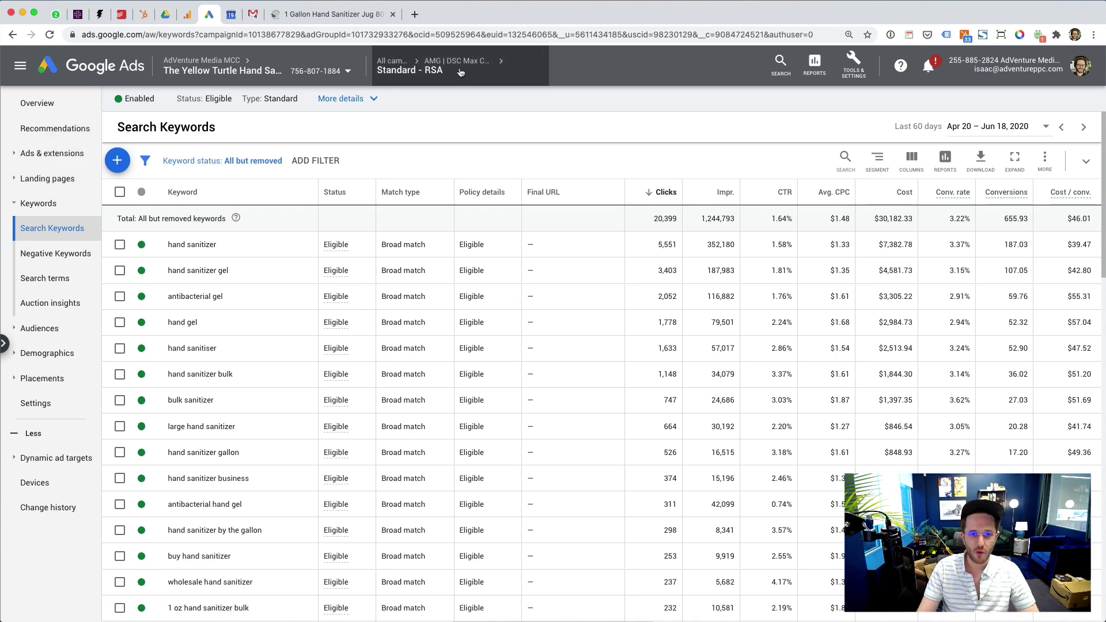
Return to the AMG | DSC Max Conversions campaign and review its ads and ad group performance.
{"action": "mouse_move", "coordinate": [458, 70]}
{"action": "left_click", "coordinate": [487, 104]}
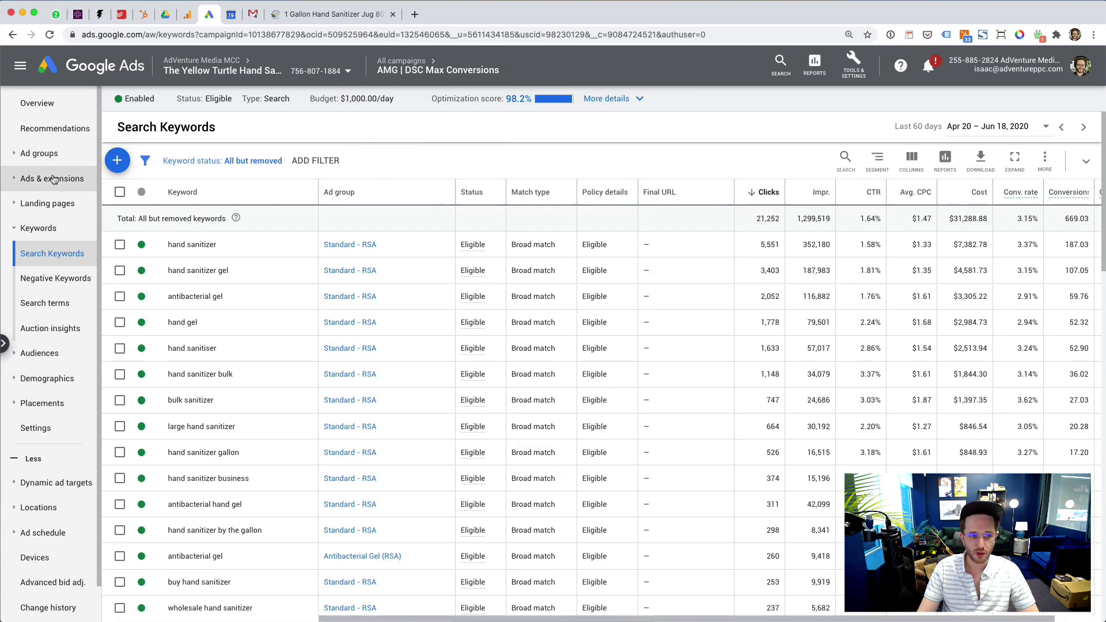
{"action": "left_click", "coordinate": [51, 183]}
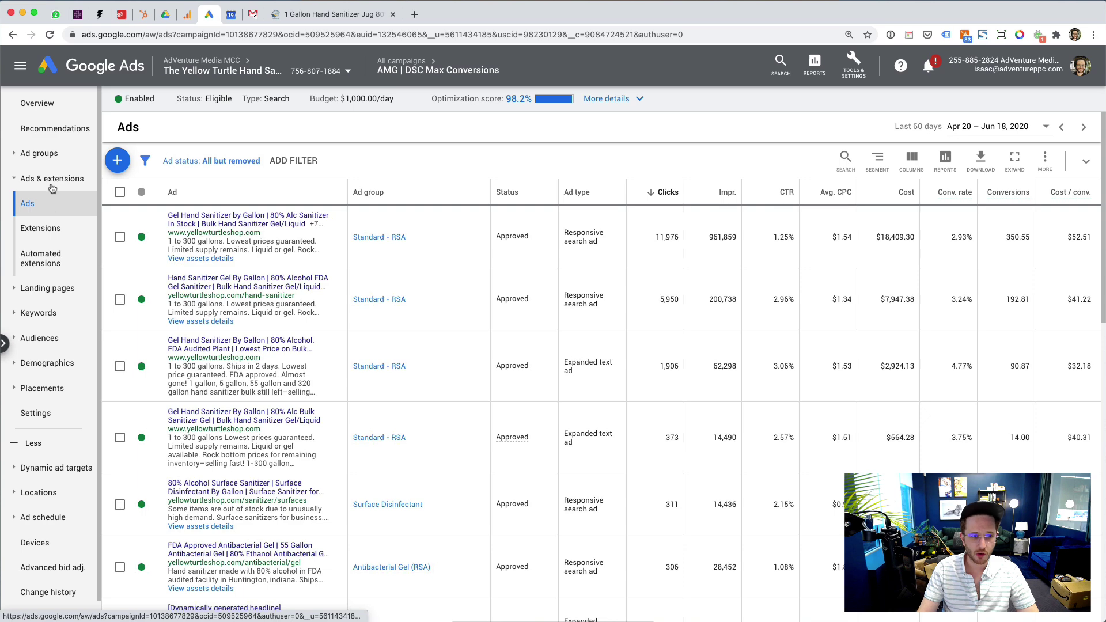
{"action": "left_click", "coordinate": [40, 153]}
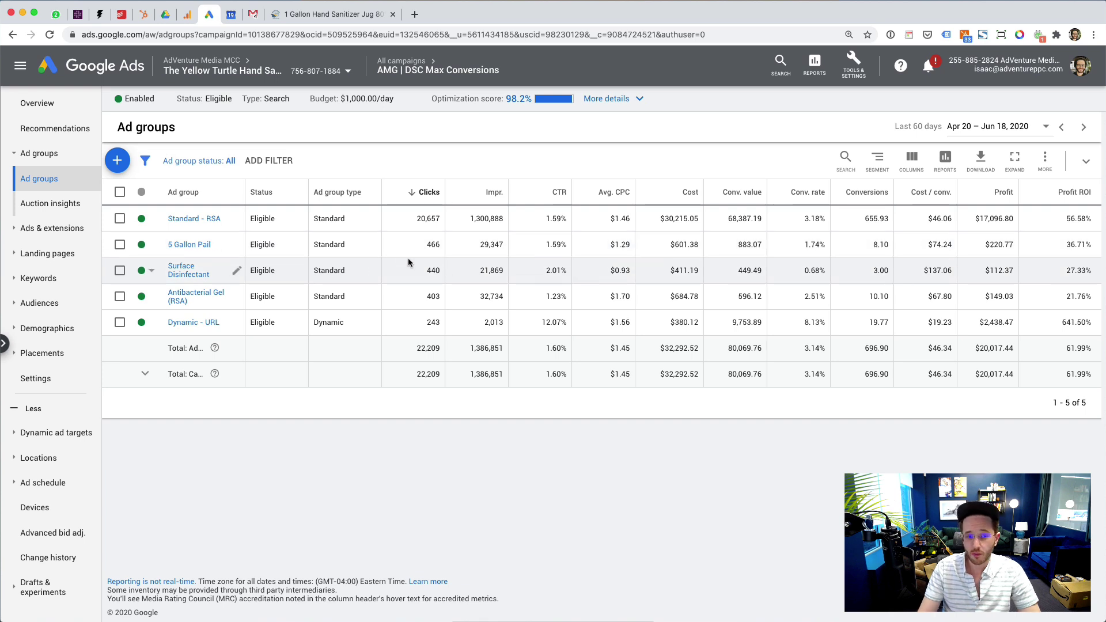
Open the 5 Gallon Pail ad group's ads and visit the landing page of its responsive search ad.
{"action": "left_click", "coordinate": [183, 246]}
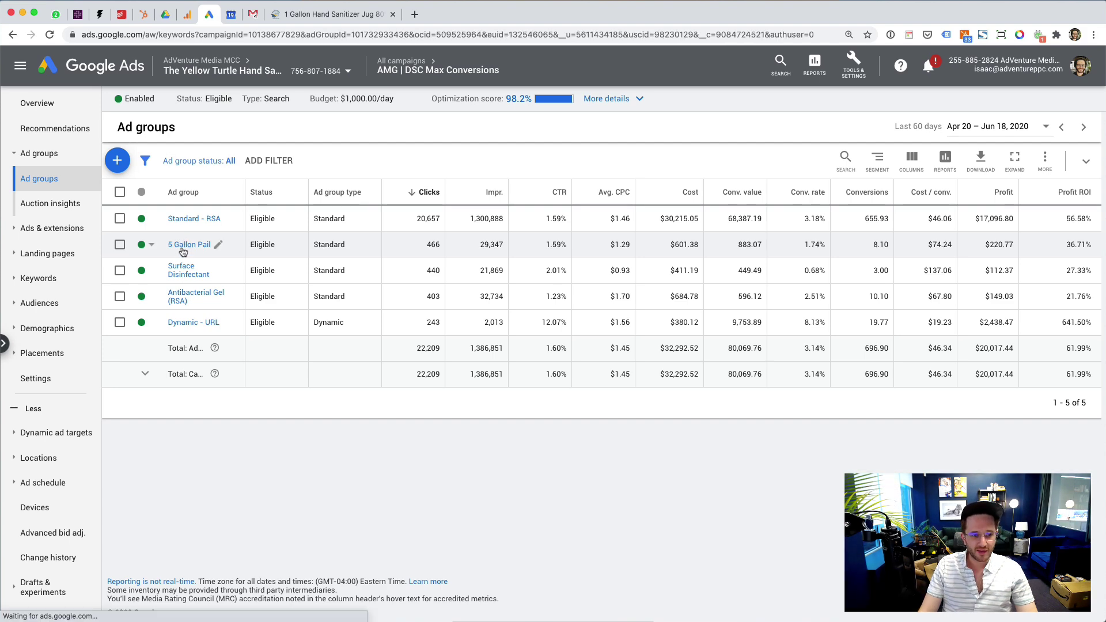
{"action": "left_click", "coordinate": [69, 153]}
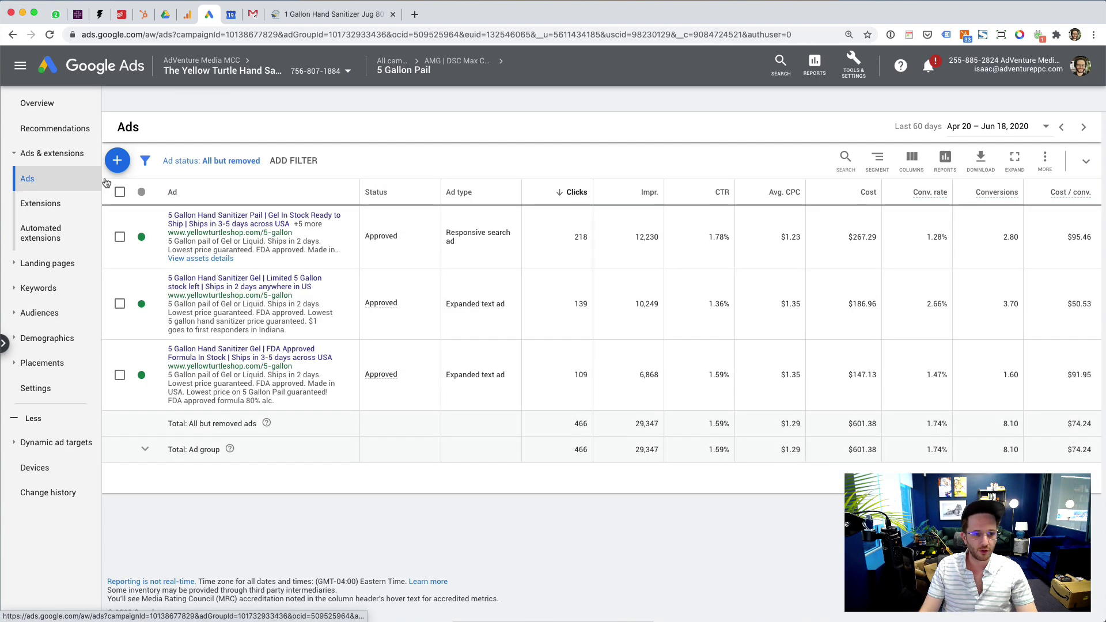
{"action": "left_click", "coordinate": [236, 222]}
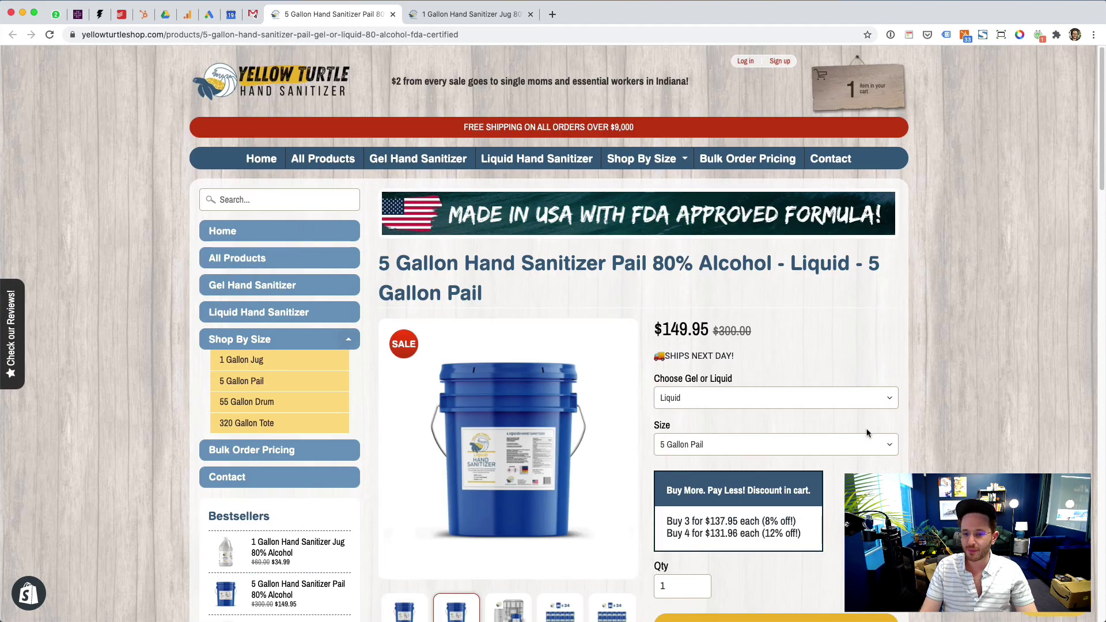
Compare the store's product pages for the 1 Gallon Jug and the 5 Gallon Pail.
{"action": "left_click", "coordinate": [249, 361]}
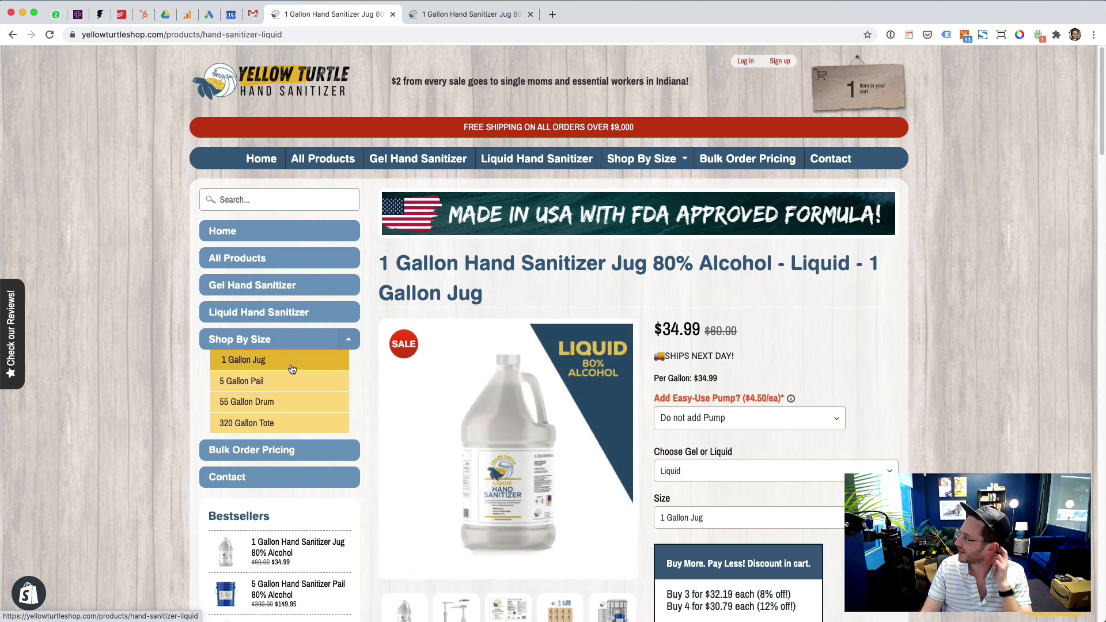
{"action": "left_click", "coordinate": [292, 384]}
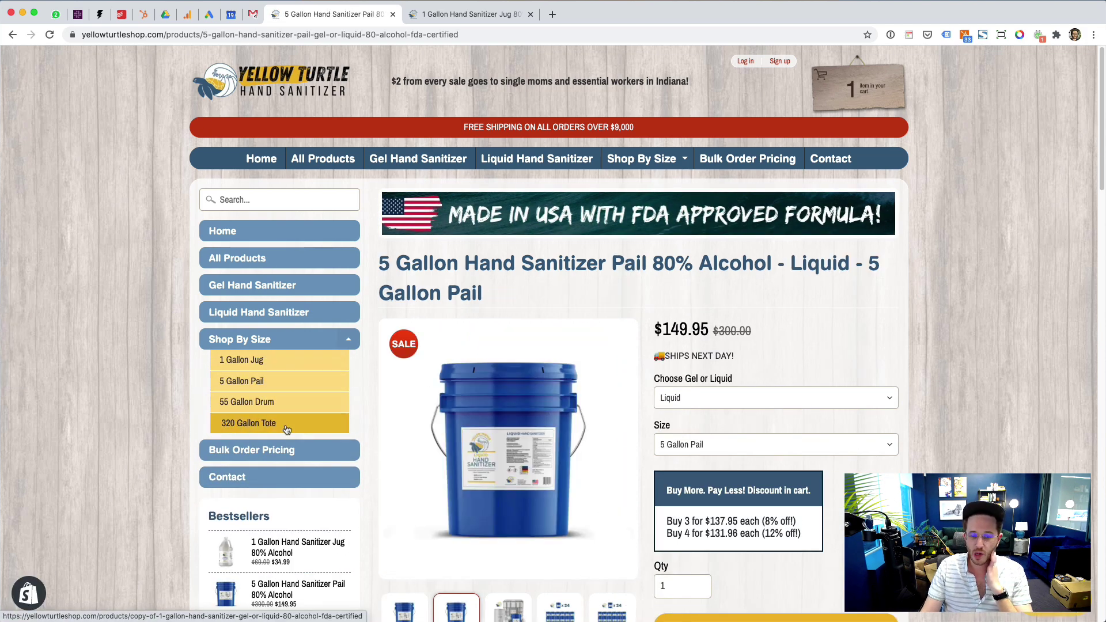
{"action": "left_click", "coordinate": [263, 368]}
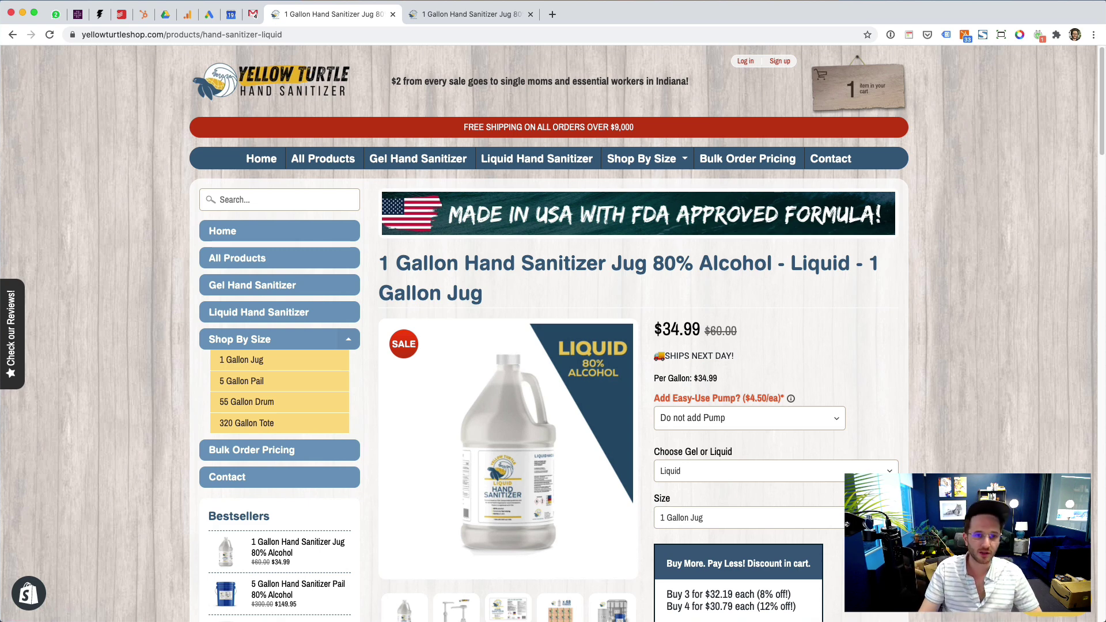
Switch back to Google Ads and open the 5 Gallon Pail ad group's search keywords.
{"action": "left_click", "coordinate": [209, 15]}
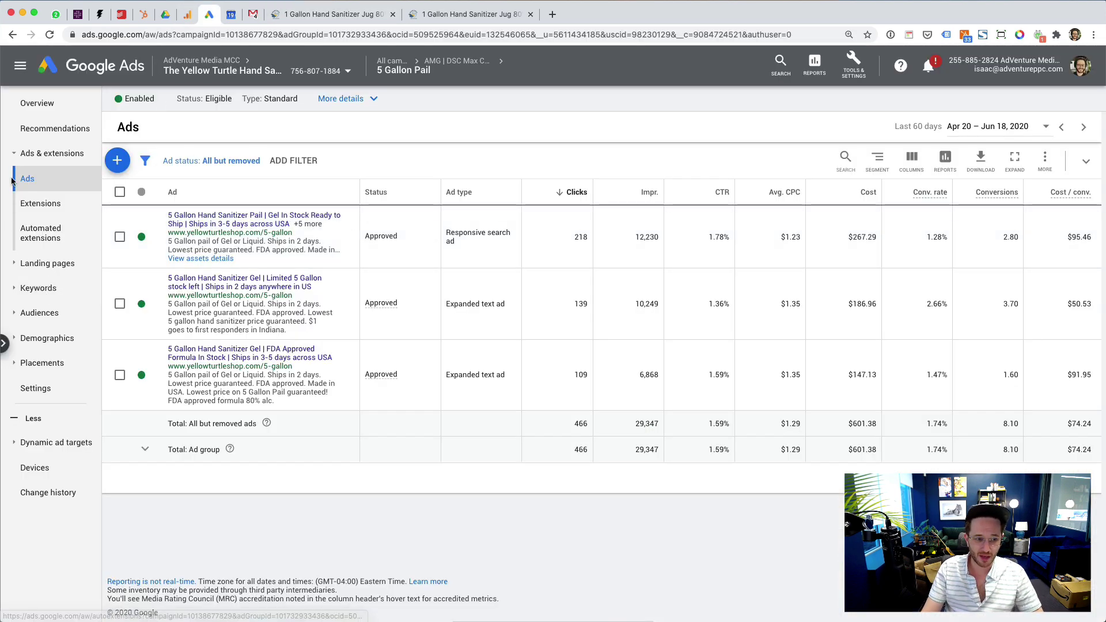
{"action": "left_click", "coordinate": [17, 154]}
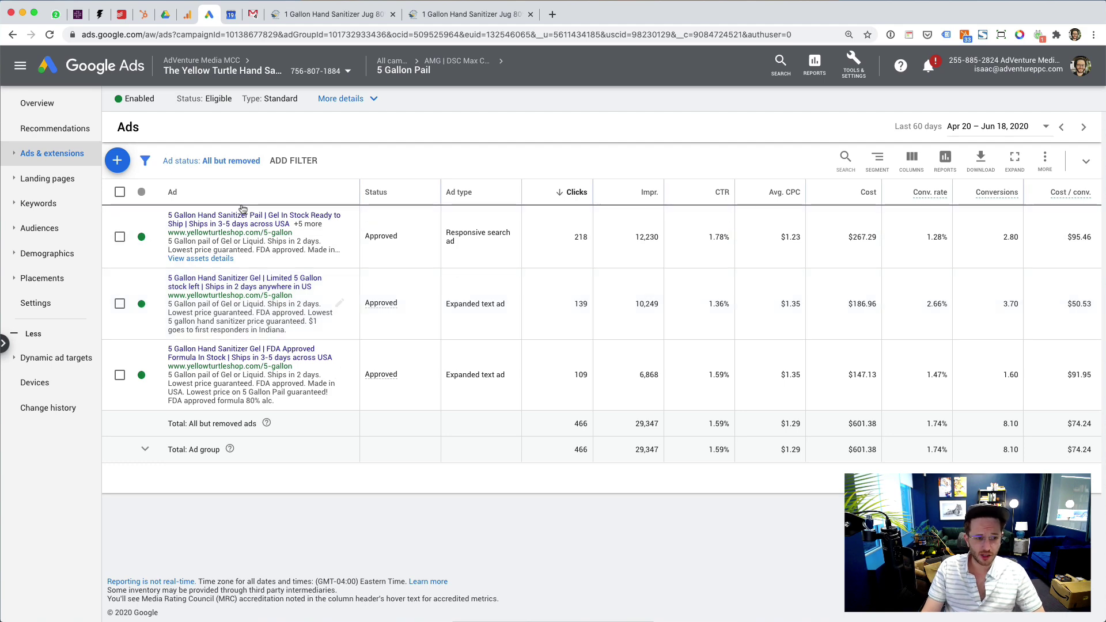
{"action": "left_click", "coordinate": [38, 203]}
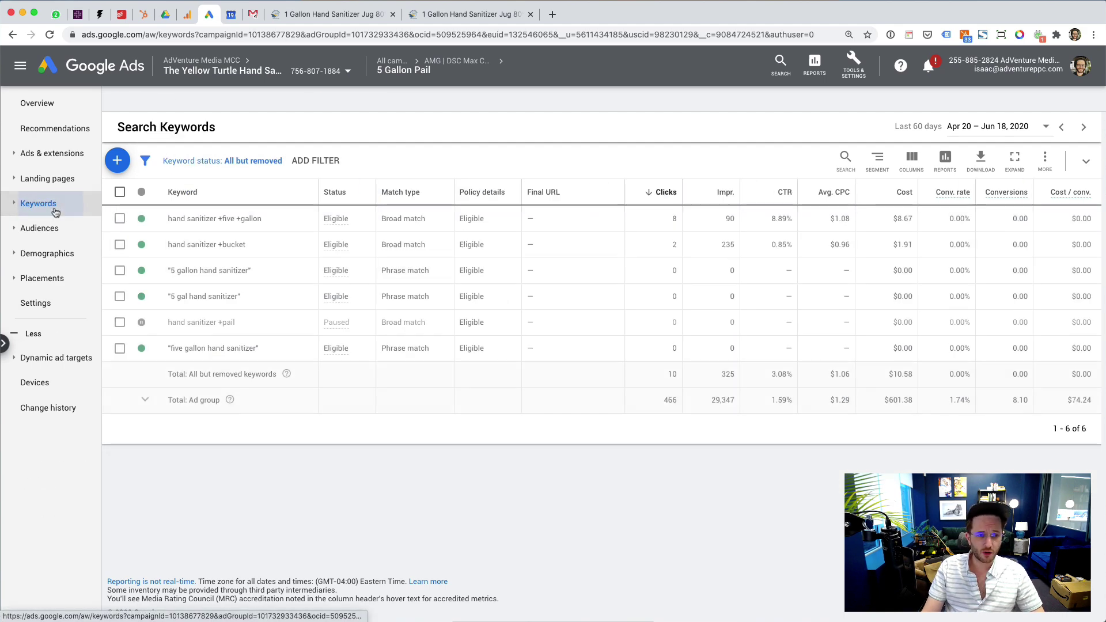
Return to the AMG | DSC Max Conversions campaign's ad groups and set the date range to the last 30 days.
{"action": "left_click", "coordinate": [470, 69]}
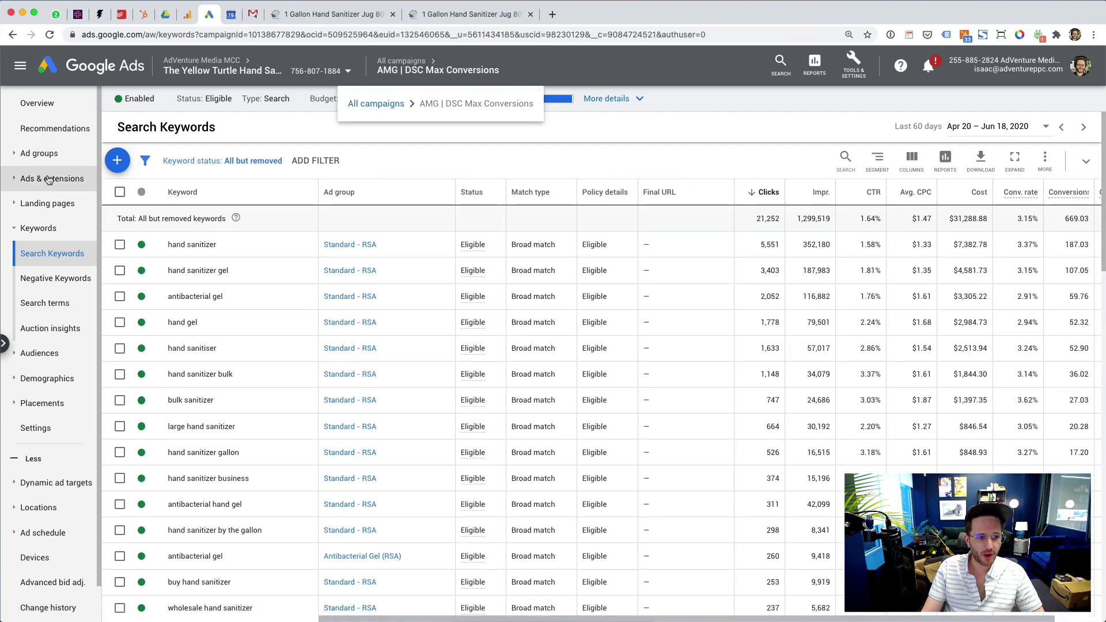
{"action": "left_click", "coordinate": [49, 162]}
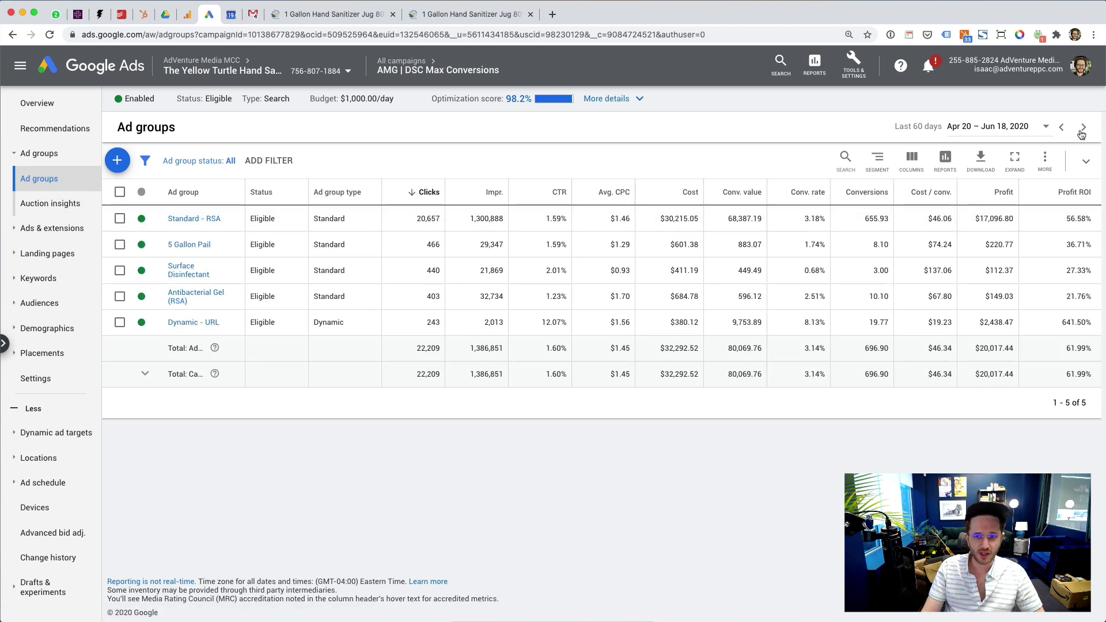
{"action": "left_click", "coordinate": [1046, 127]}
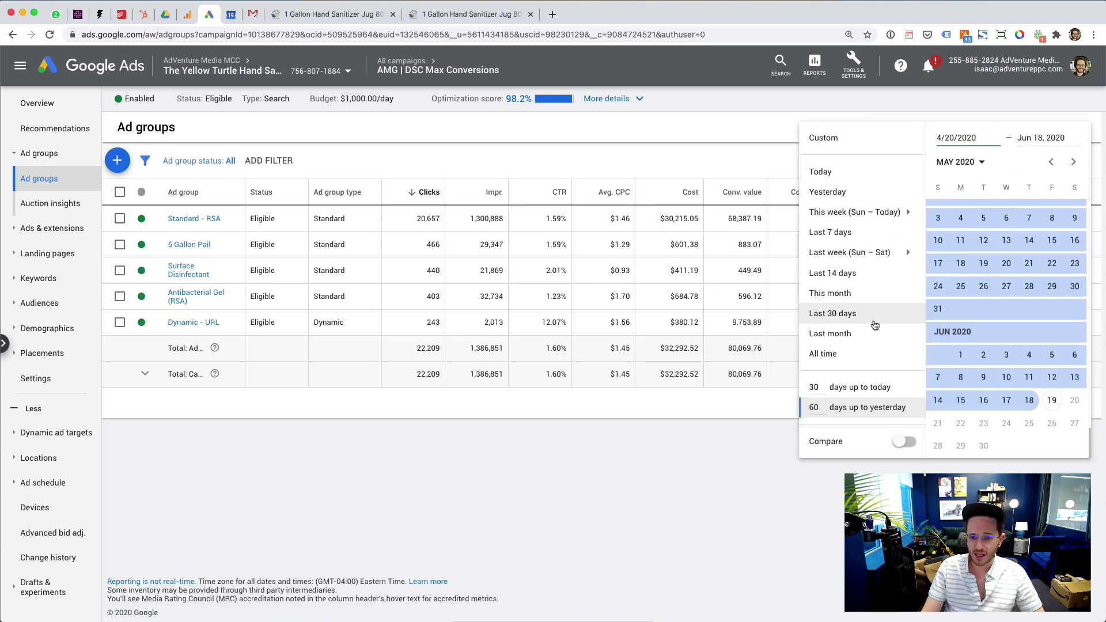
{"action": "left_click", "coordinate": [916, 313]}
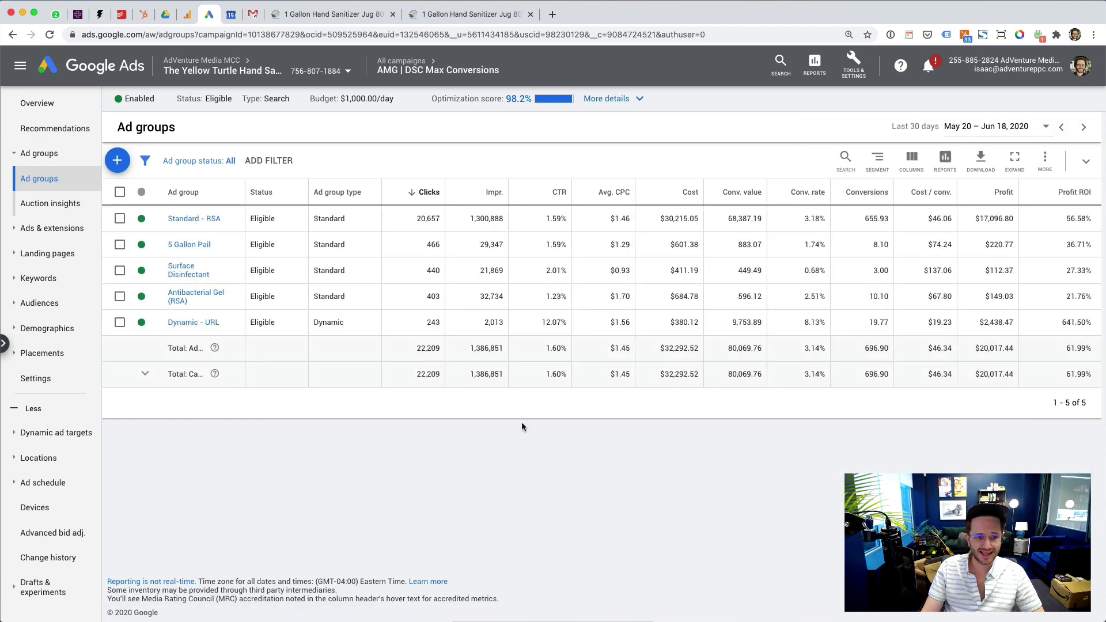
Open the Surface Disinfectant ad group and examine its search keywords, including those with low search volume.
{"action": "left_click", "coordinate": [202, 274]}
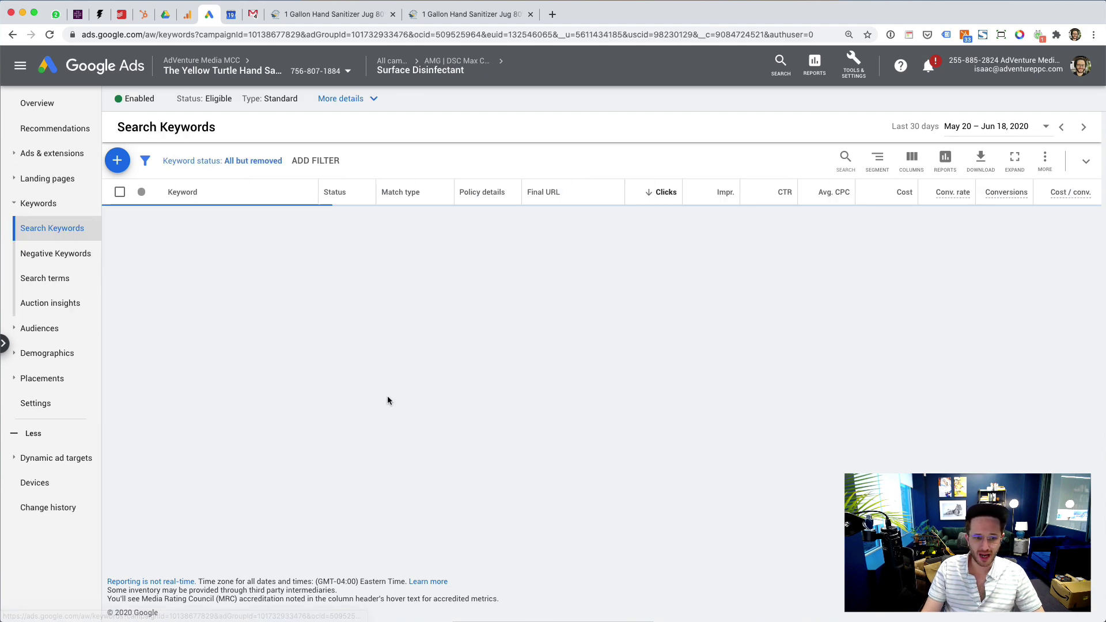
{"action": "scroll", "coordinate": [353, 350], "scroll_direction": "down", "scroll_amount": 3}
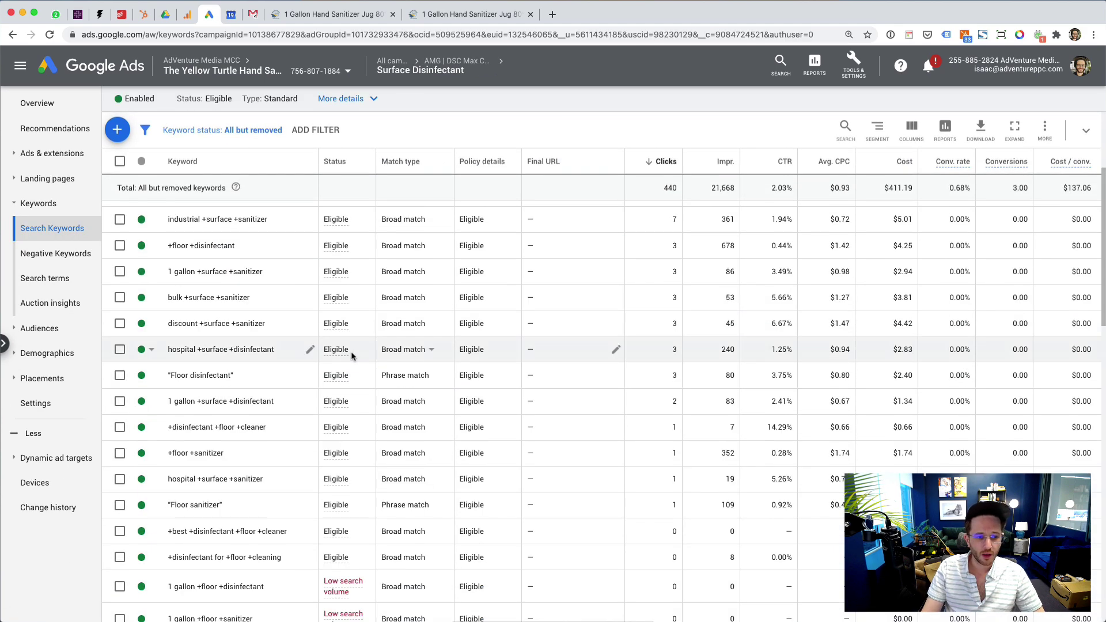
{"action": "scroll", "coordinate": [353, 356], "scroll_direction": "down", "scroll_amount": 4}
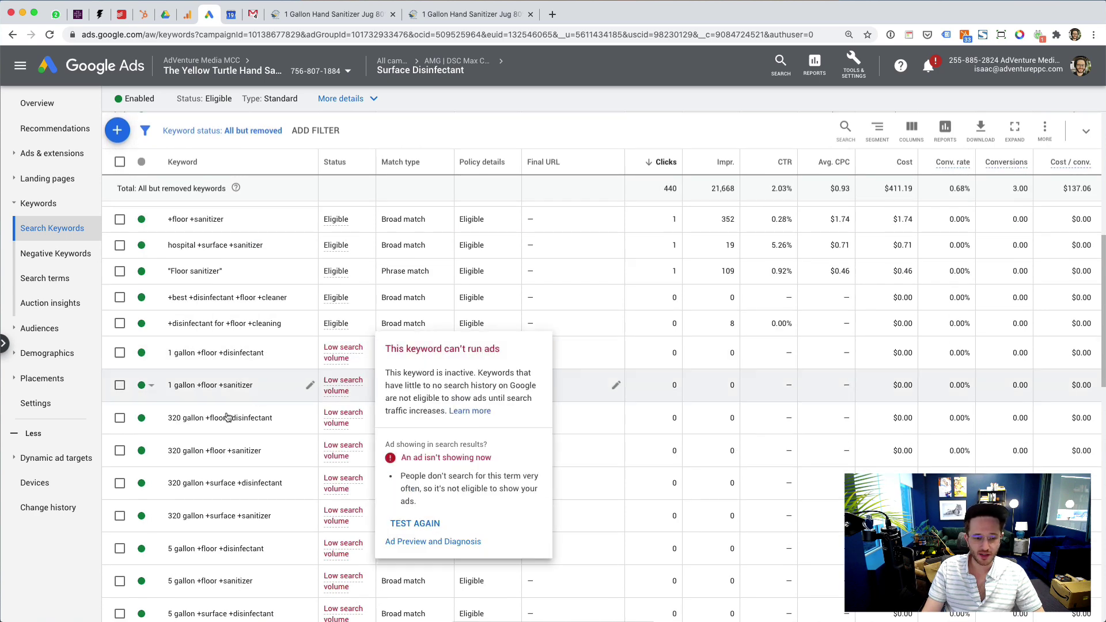
{"action": "scroll", "coordinate": [237, 424], "scroll_direction": "up", "scroll_amount": 2}
{"action": "scroll", "coordinate": [236, 420], "scroll_direction": "up", "scroll_amount": 5}
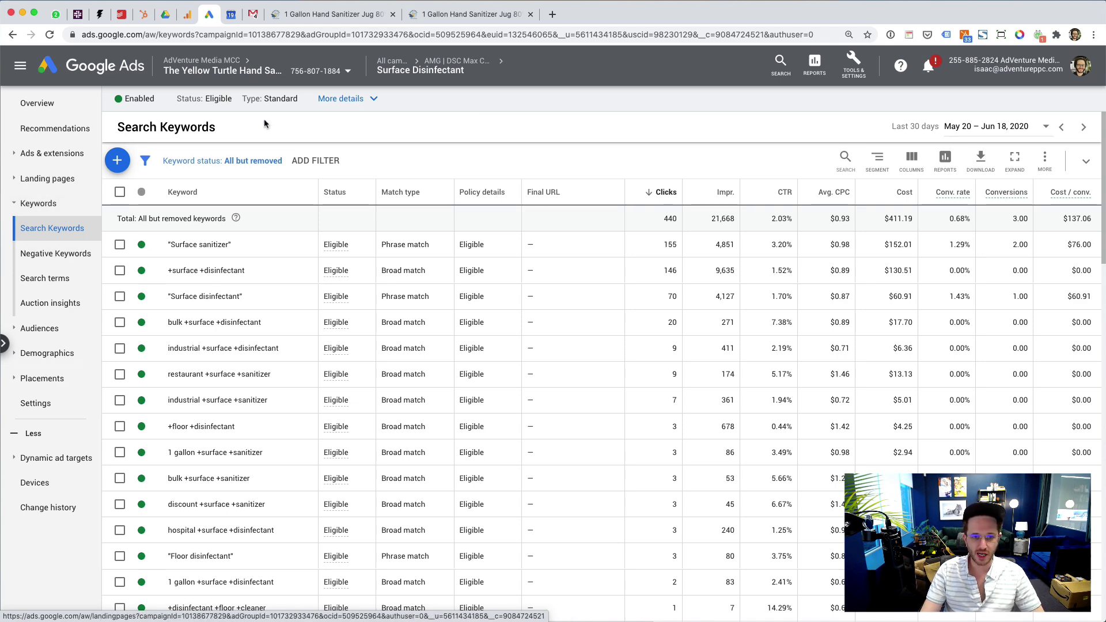
Return to the campaign's ad groups and examine the total conversions across them.
{"action": "mouse_move", "coordinate": [457, 66]}
{"action": "left_click", "coordinate": [484, 103]}
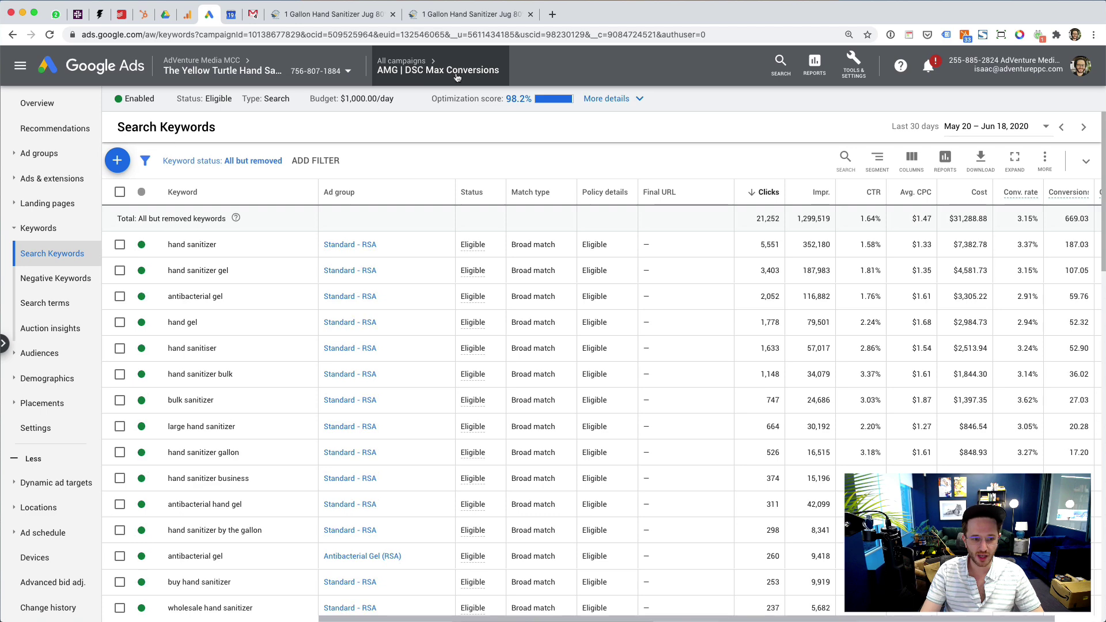
{"action": "left_click", "coordinate": [45, 155]}
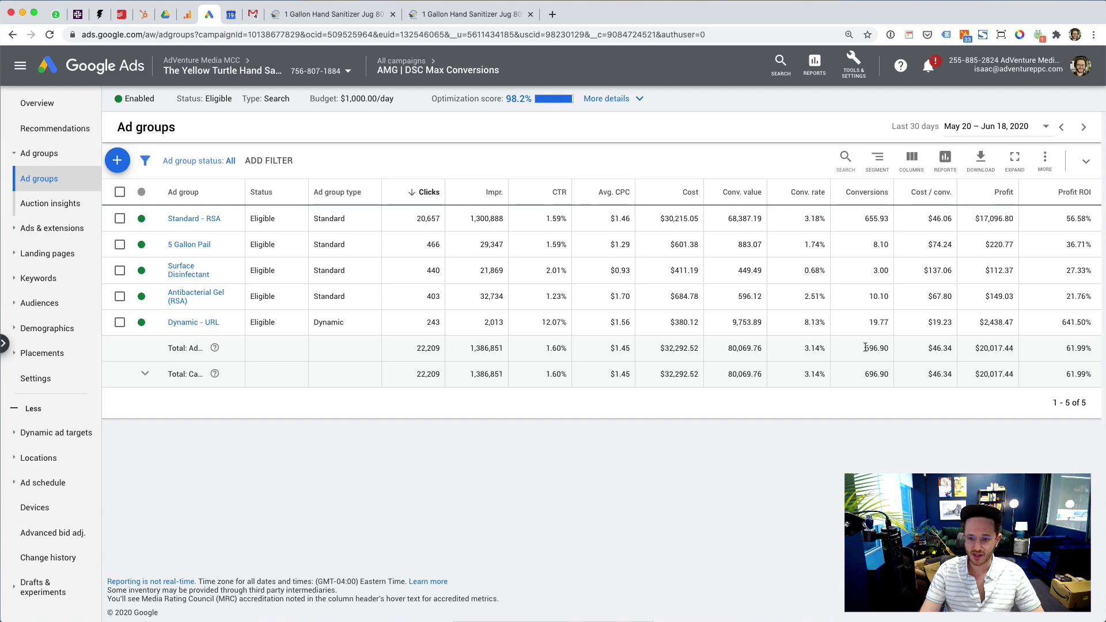
{"action": "left_click_drag", "start_coordinate": [864, 348], "coordinate": [892, 351]}
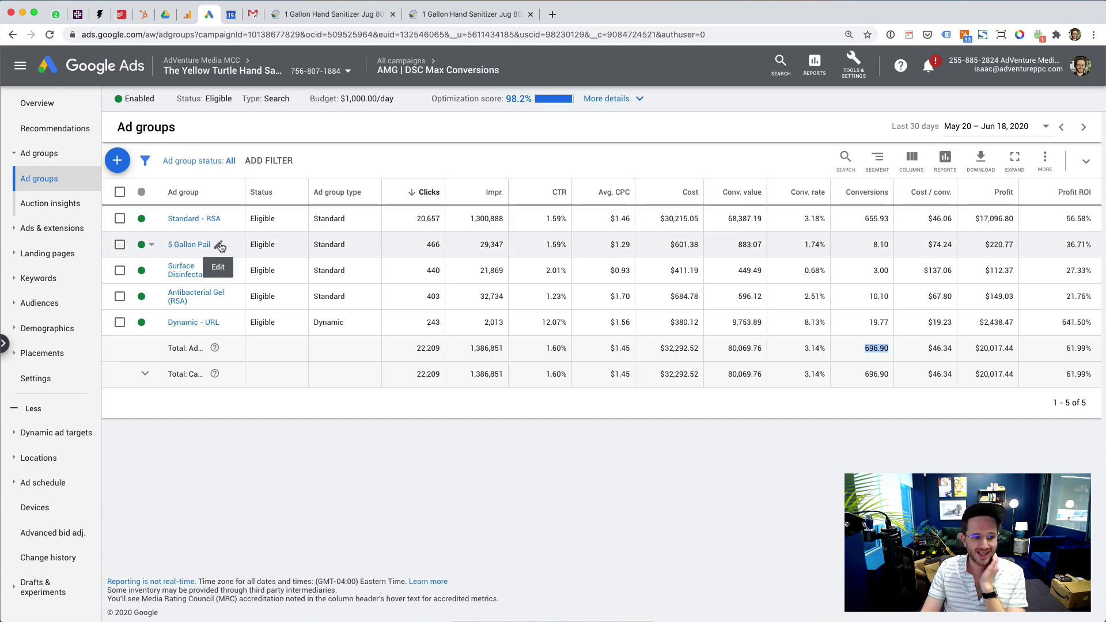
Open the AMG | DSC Max Conversions campaign's settings and expand the bidding section to review its strategy.
{"action": "left_click", "coordinate": [74, 384]}
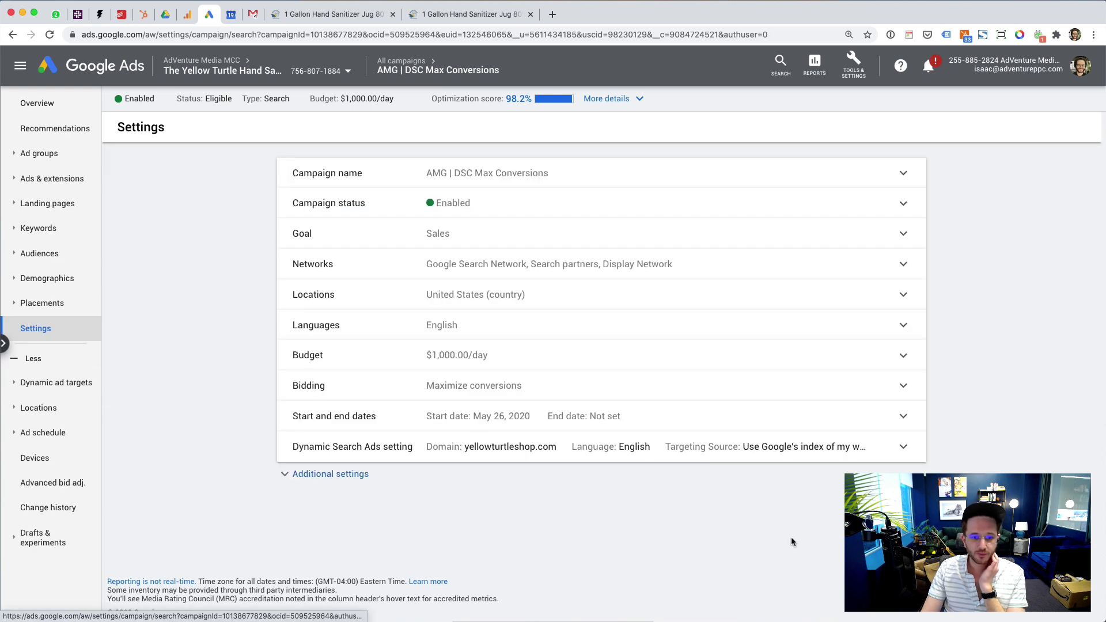
{"action": "left_click", "coordinate": [903, 385]}
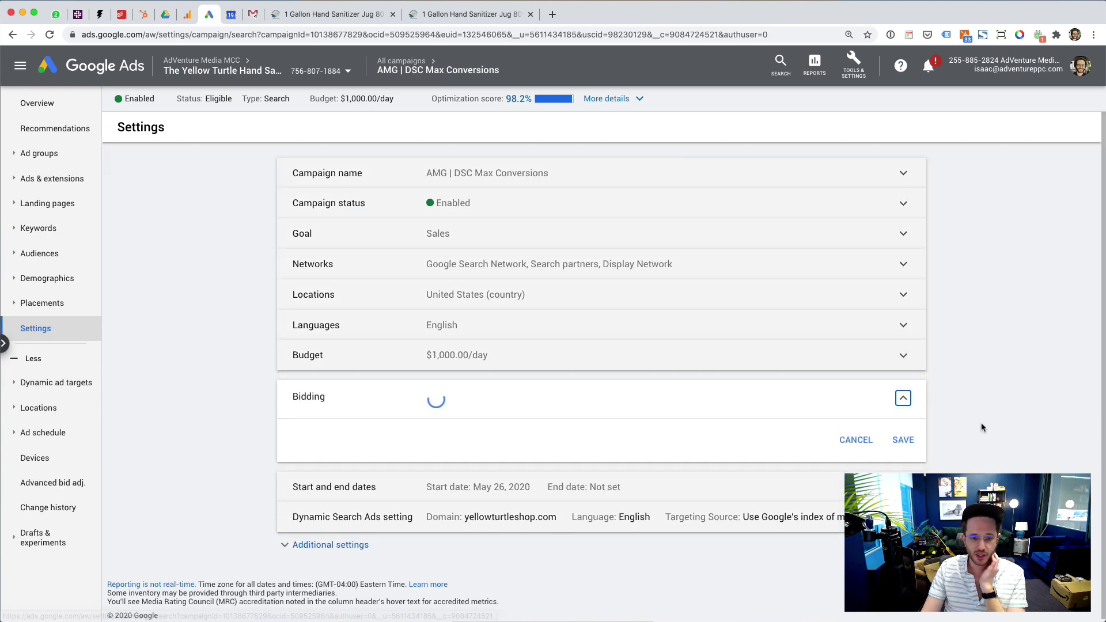
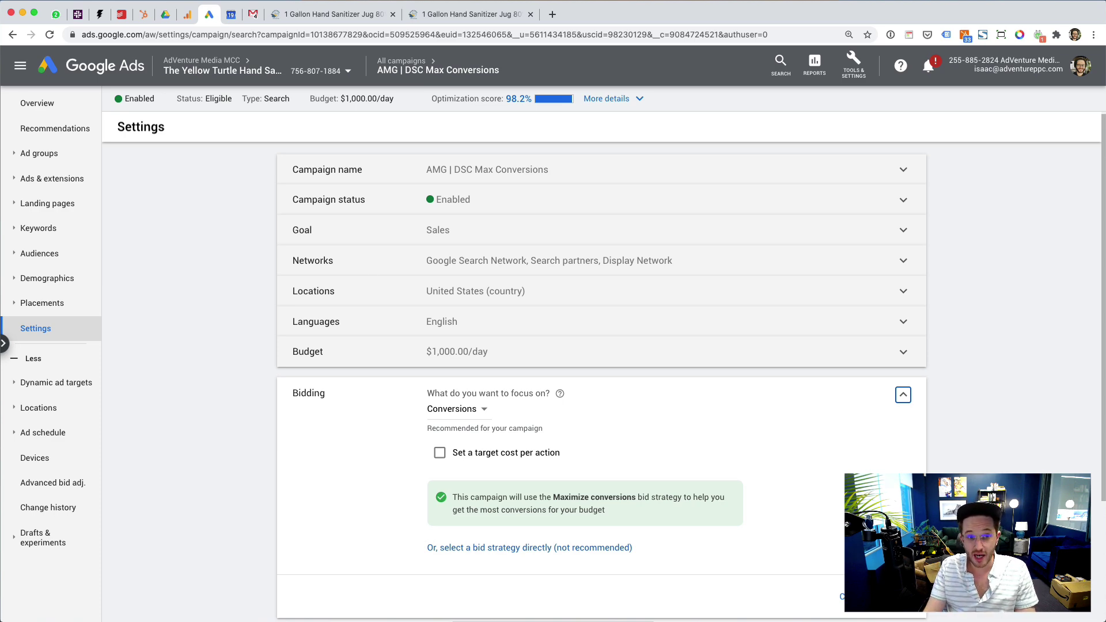
Switch to the Yellow Turtle store and view the 1 Gallon Jug and 55 Gallon Drum product pages.
{"action": "left_click", "coordinate": [357, 14]}
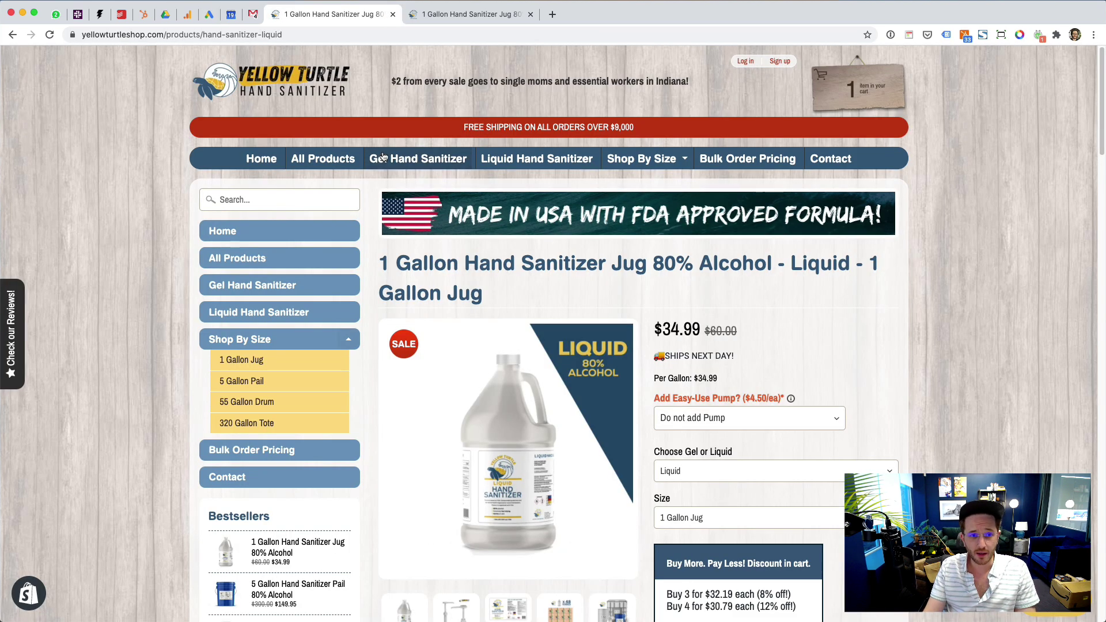
{"action": "left_click", "coordinate": [253, 360]}
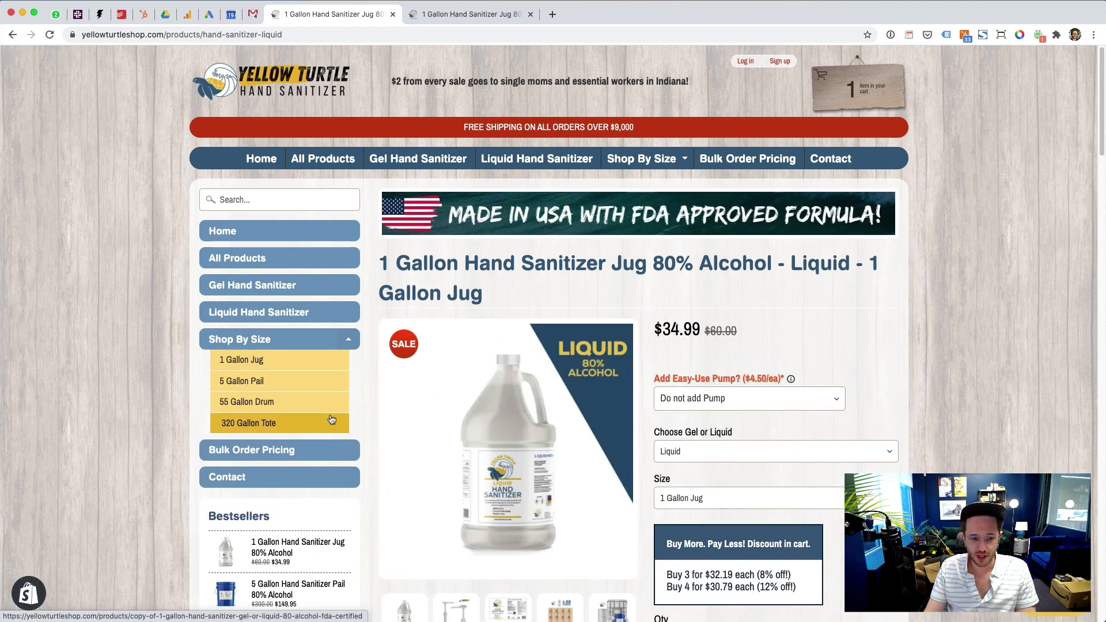
{"action": "left_click", "coordinate": [281, 402]}
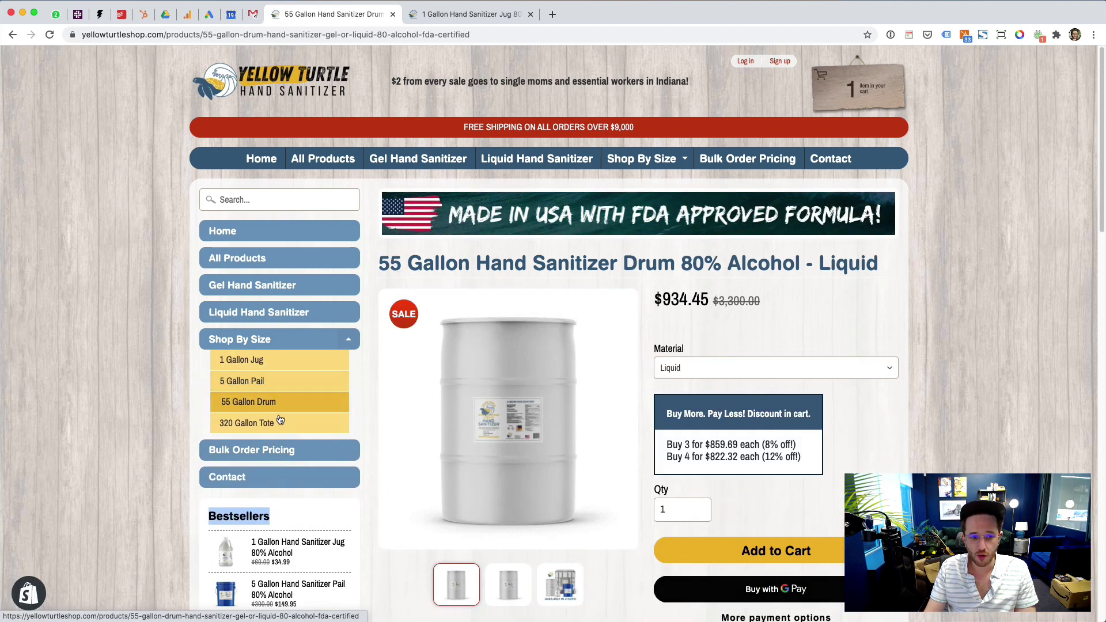
View the 320 Gallon Tote product page with the Gel material selected, and return to the 55 Gallon Drum page.
{"action": "left_click", "coordinate": [273, 422]}
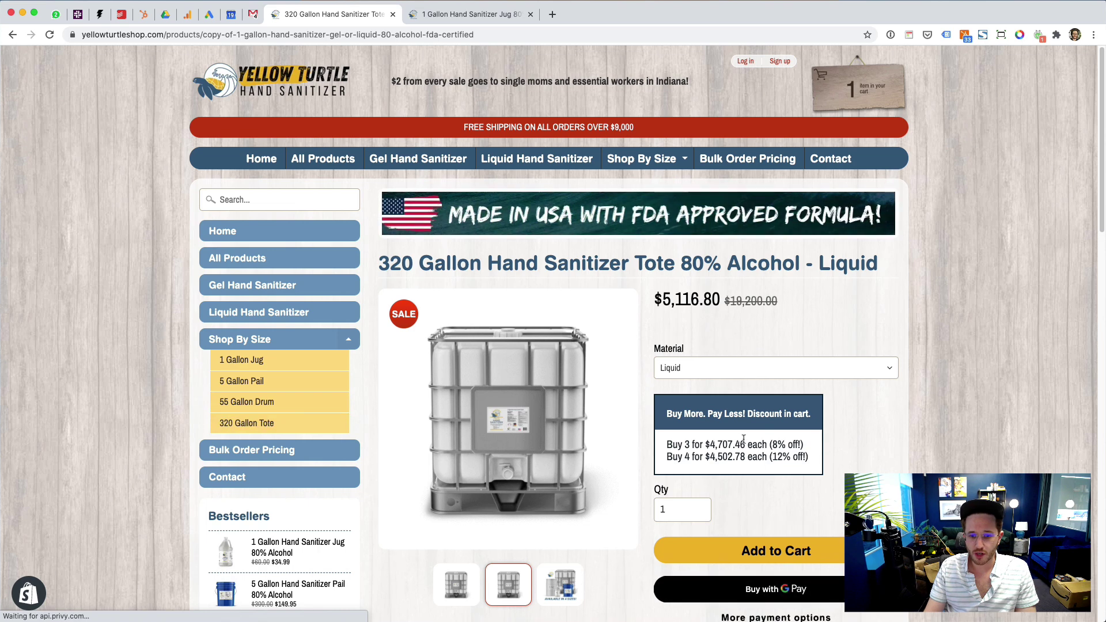
{"action": "left_click", "coordinate": [776, 367]}
{"action": "left_click", "coordinate": [776, 368]}
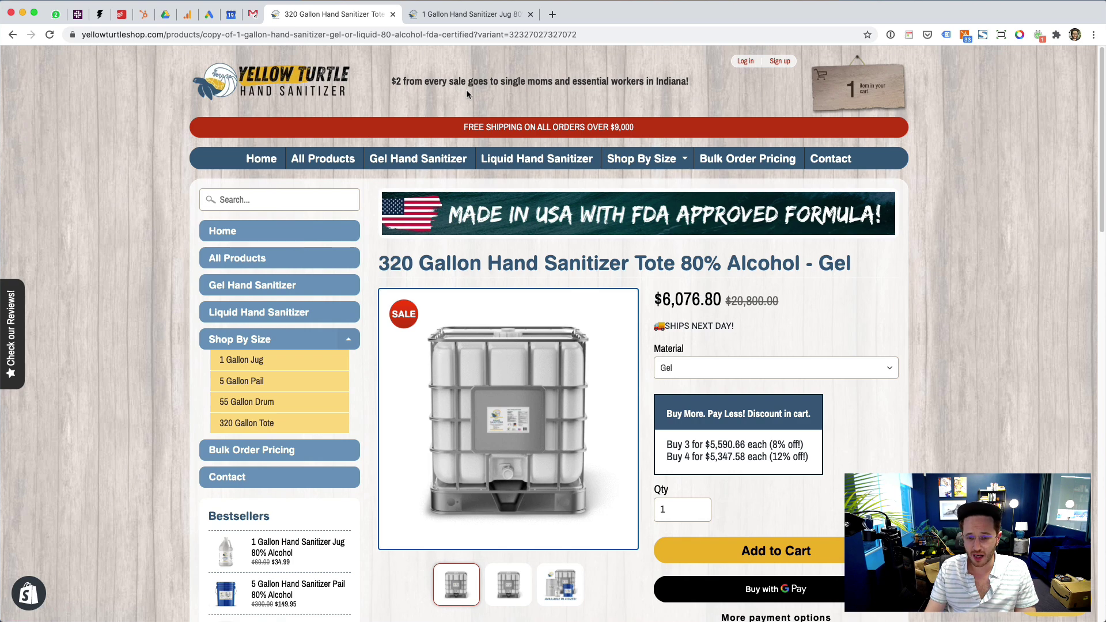
{"action": "left_click", "coordinate": [288, 402]}
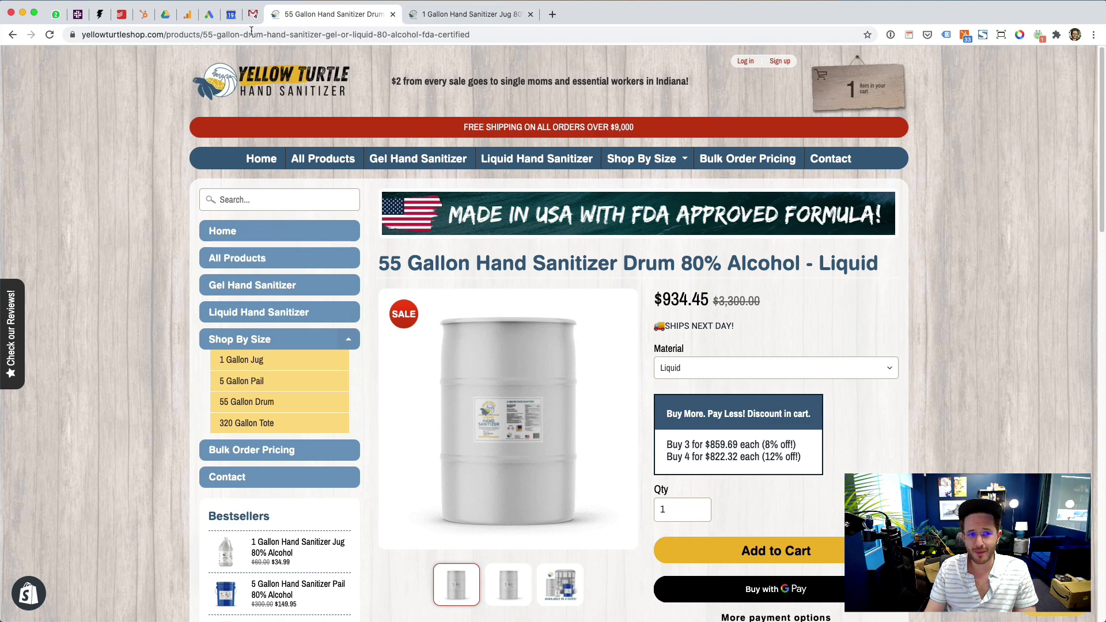
Switch to Google Ads, save the AMG | DSC Max Conversions campaign's bidding focus as Conversion value, and return to all campaigns.
{"action": "left_click", "coordinate": [210, 15]}
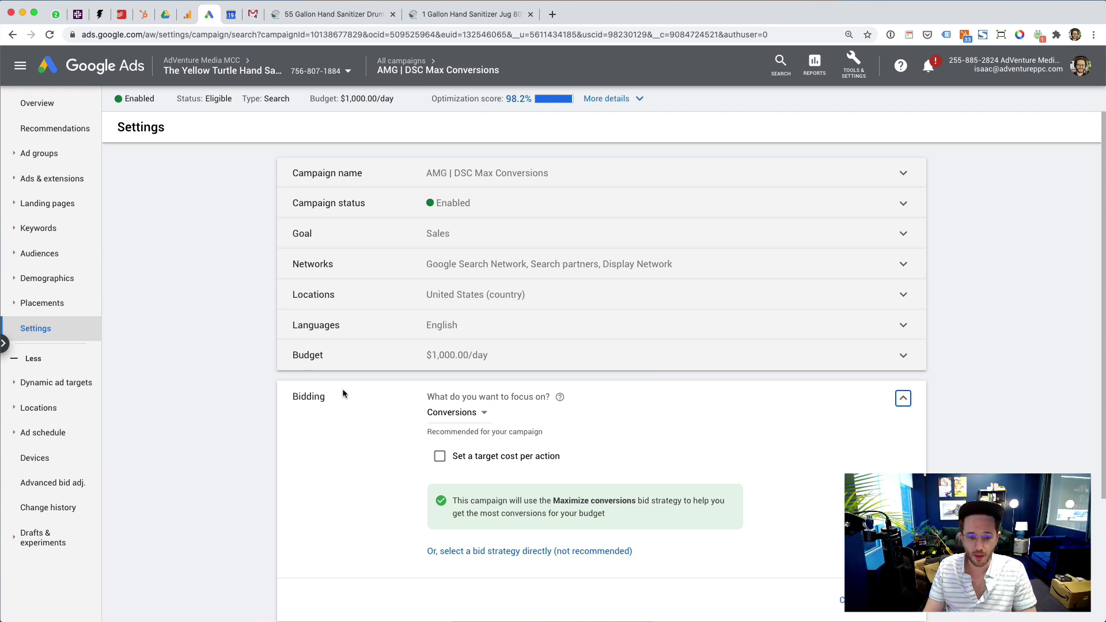
{"action": "scroll", "coordinate": [357, 383], "scroll_direction": "down", "scroll_amount": 2}
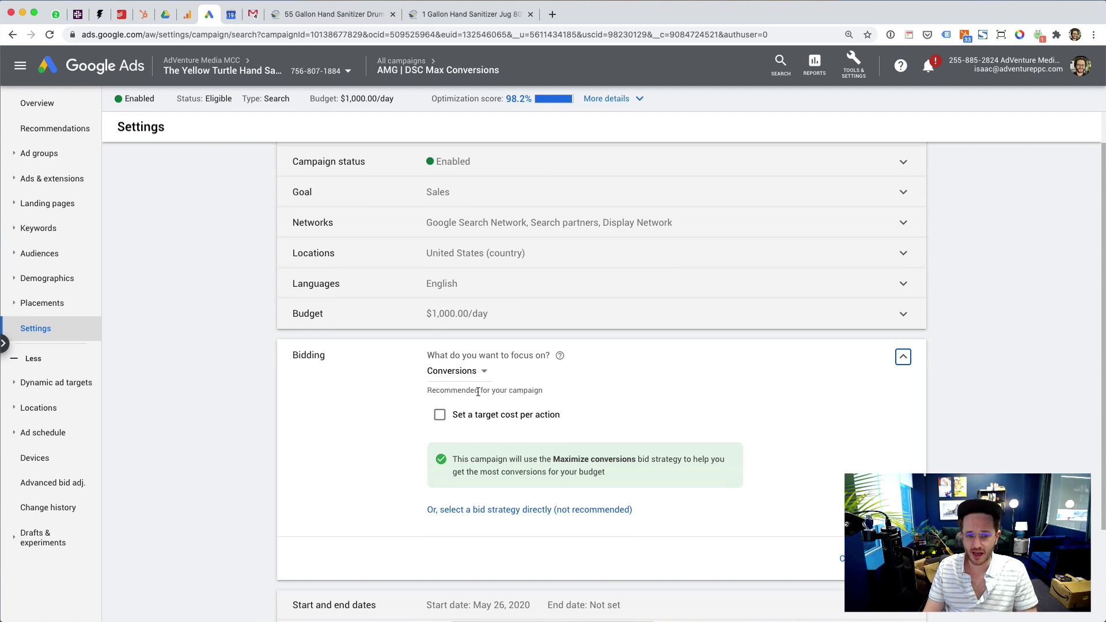
{"action": "left_click", "coordinate": [471, 372]}
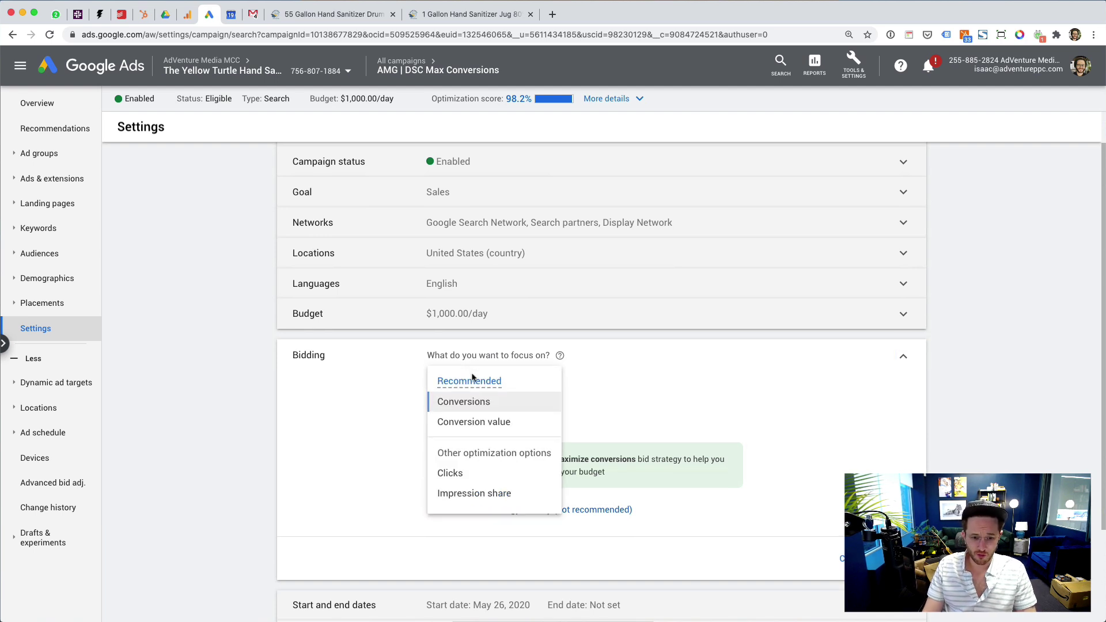
{"action": "left_click", "coordinate": [473, 422]}
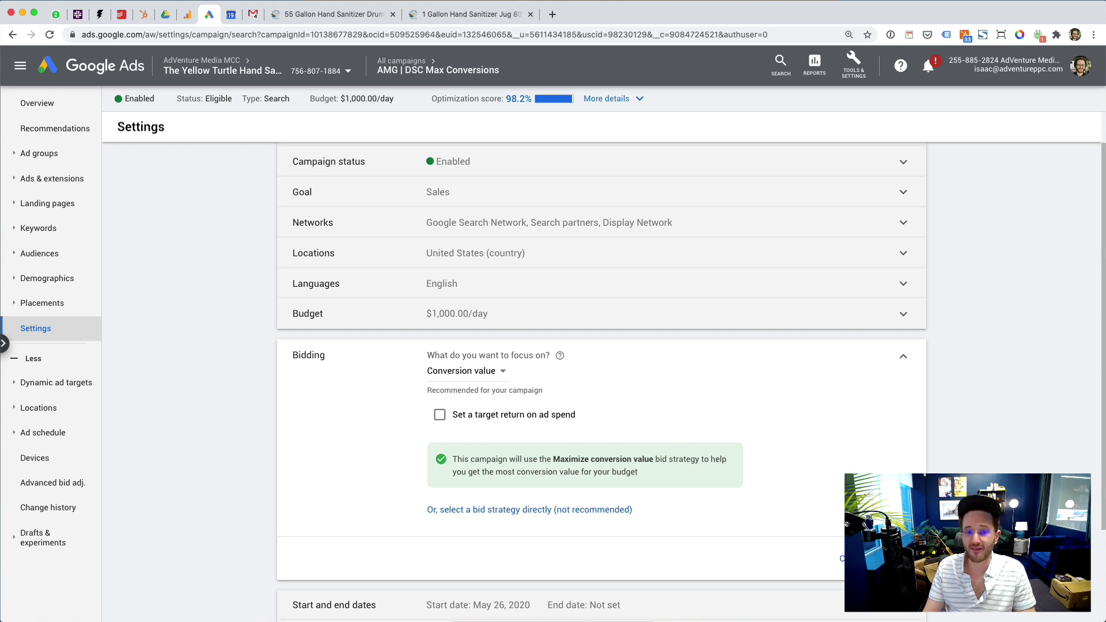
{"action": "left_click", "coordinate": [897, 558]}
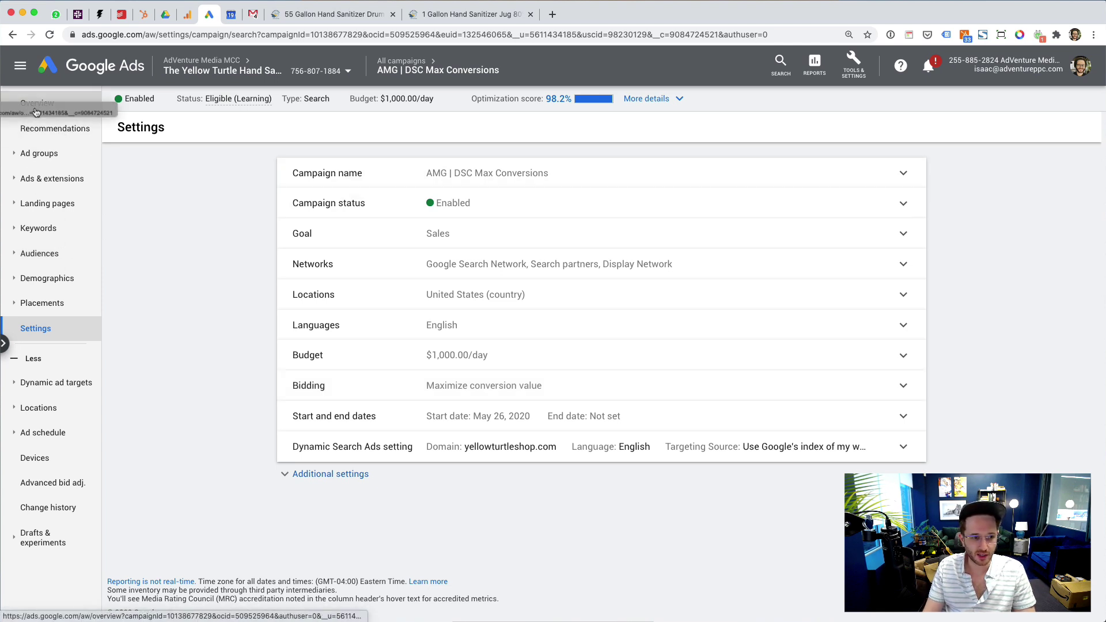
{"action": "left_click", "coordinate": [414, 65]}
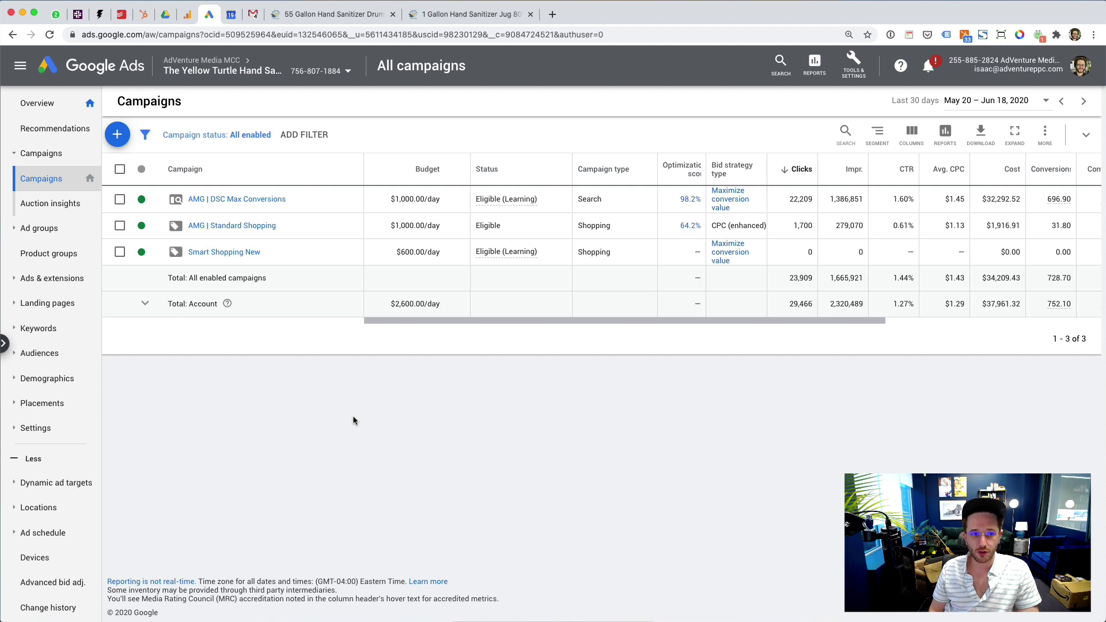
Search Google for "hand sanitizer bulk" in a new browser tab.
{"action": "left_click", "coordinate": [551, 14]}
{"action": "left_click", "coordinate": [517, 249]}
{"action": "type", "text": "han"}
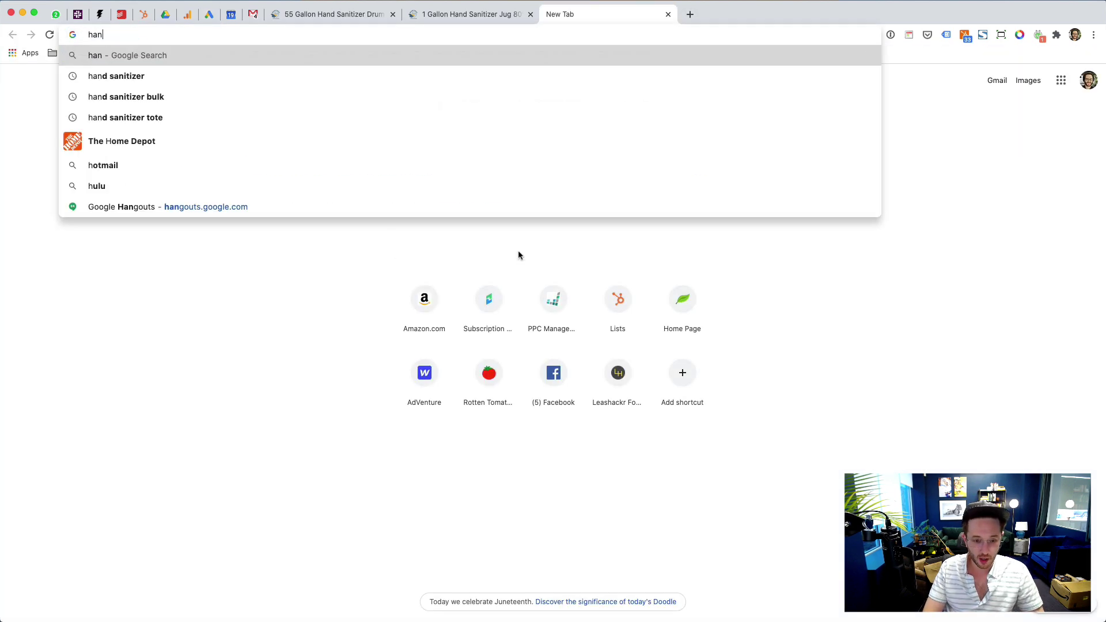
{"action": "type", "text": "d sa"}
{"action": "key", "text": "Down"}
{"action": "key", "text": "Down"}
{"action": "key", "text": "Return"}
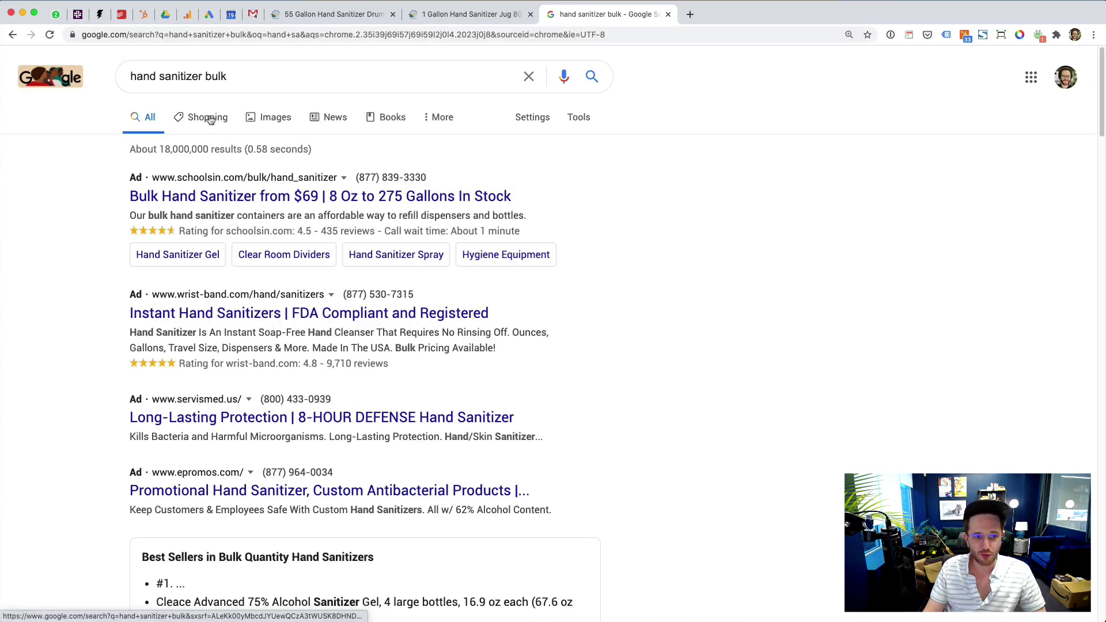
Review the ads and organic listings in the web search results for hand sanitizer bulk, from the first result to the related searches.
{"action": "left_click_drag", "start_coordinate": [211, 117], "coordinate": [285, 150]}
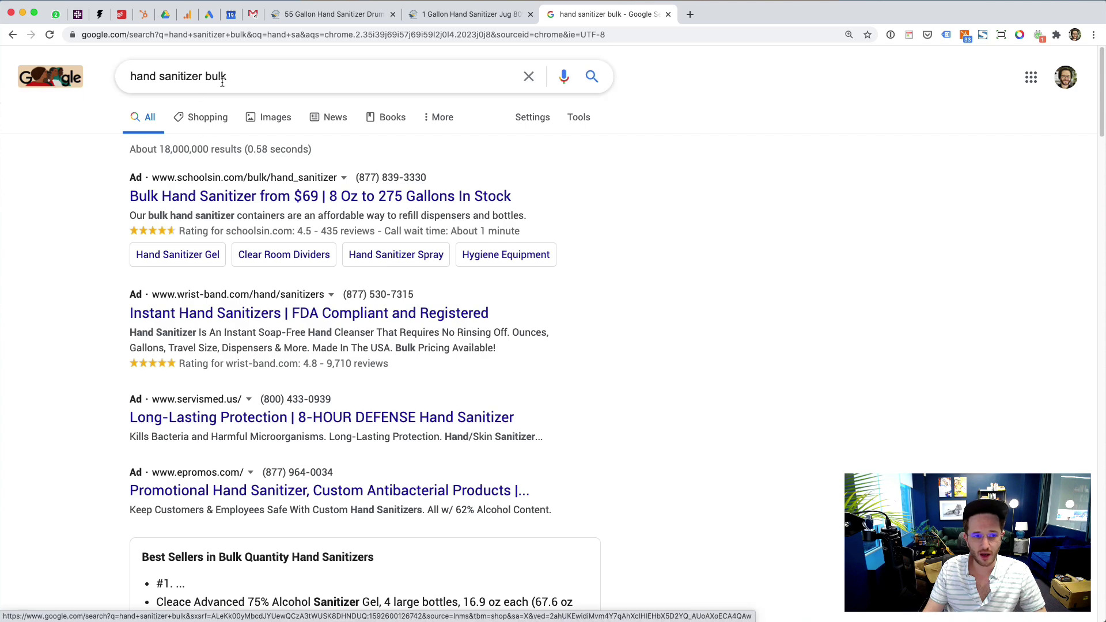
{"action": "scroll", "coordinate": [618, 371], "scroll_direction": "down", "scroll_amount": 15}
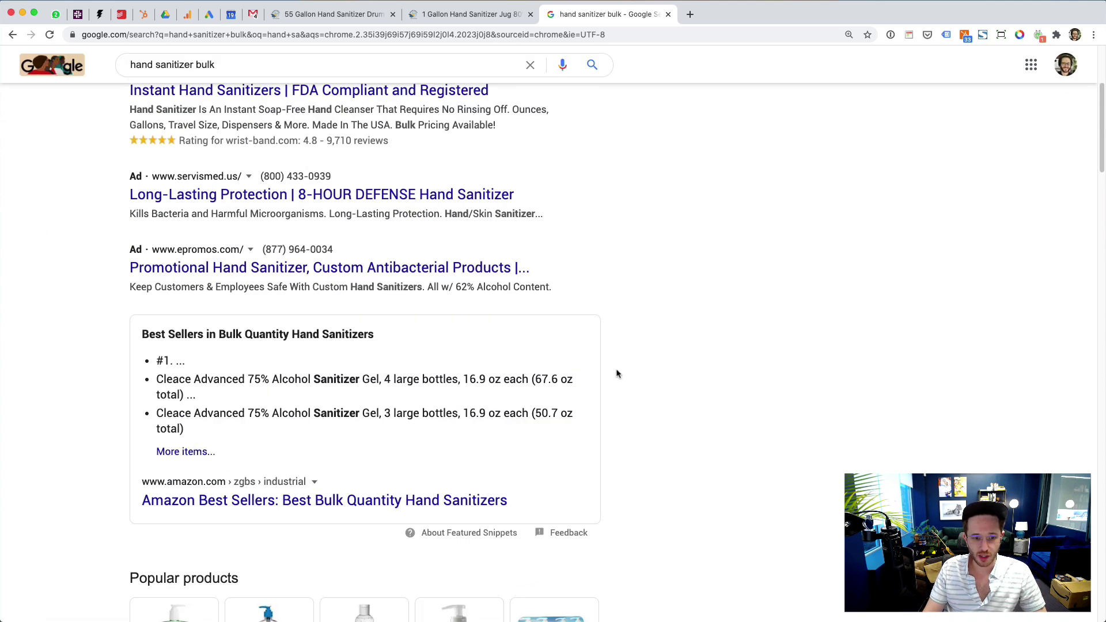
{"action": "scroll", "coordinate": [618, 375], "scroll_direction": "down", "scroll_amount": 12}
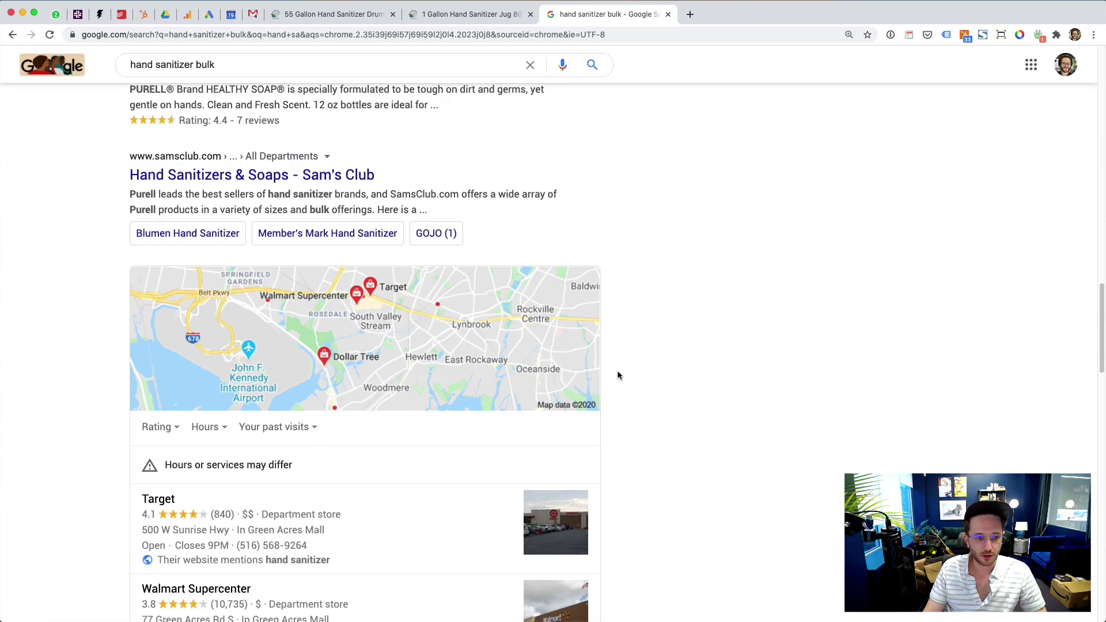
{"action": "scroll", "coordinate": [619, 375], "scroll_direction": "down", "scroll_amount": 10}
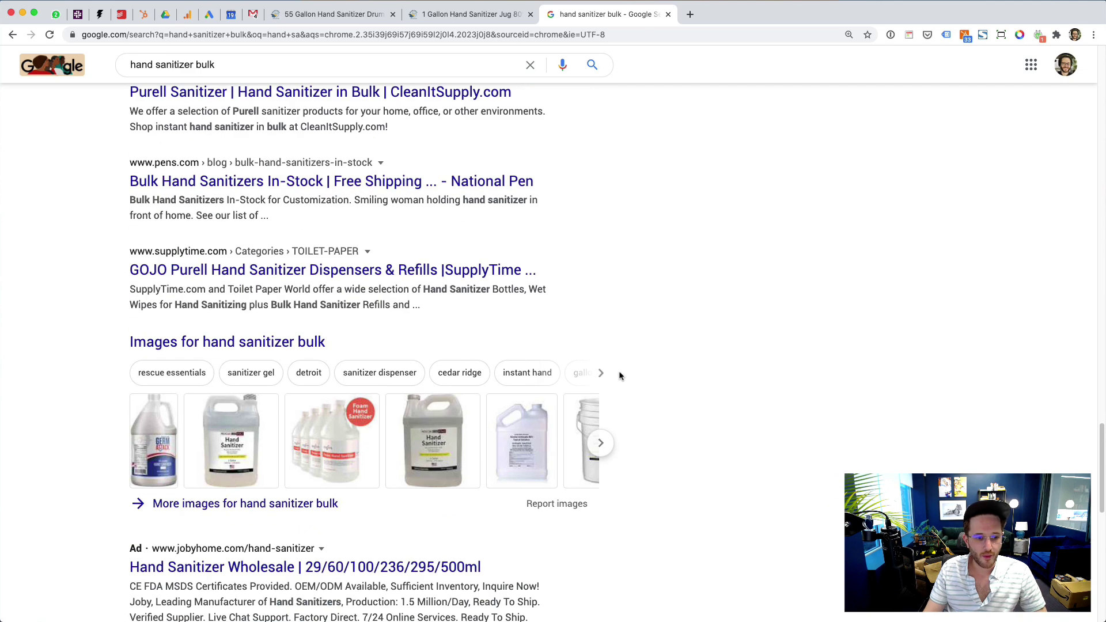
{"action": "scroll", "coordinate": [619, 376], "scroll_direction": "down", "scroll_amount": 3}
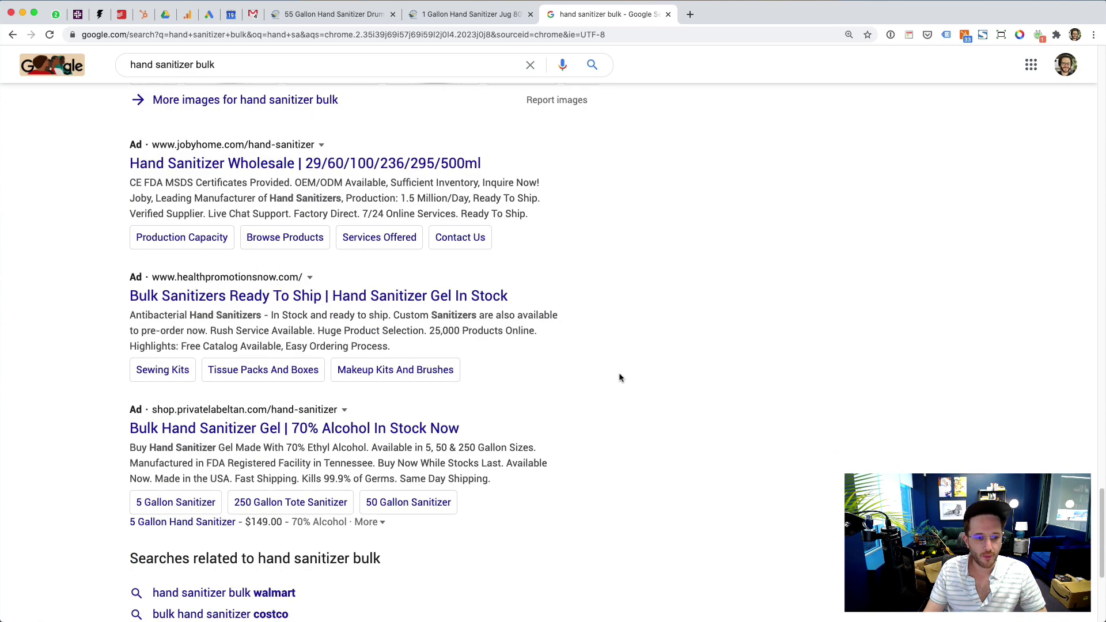
{"action": "scroll", "coordinate": [622, 386], "scroll_direction": "up", "scroll_amount": 20}
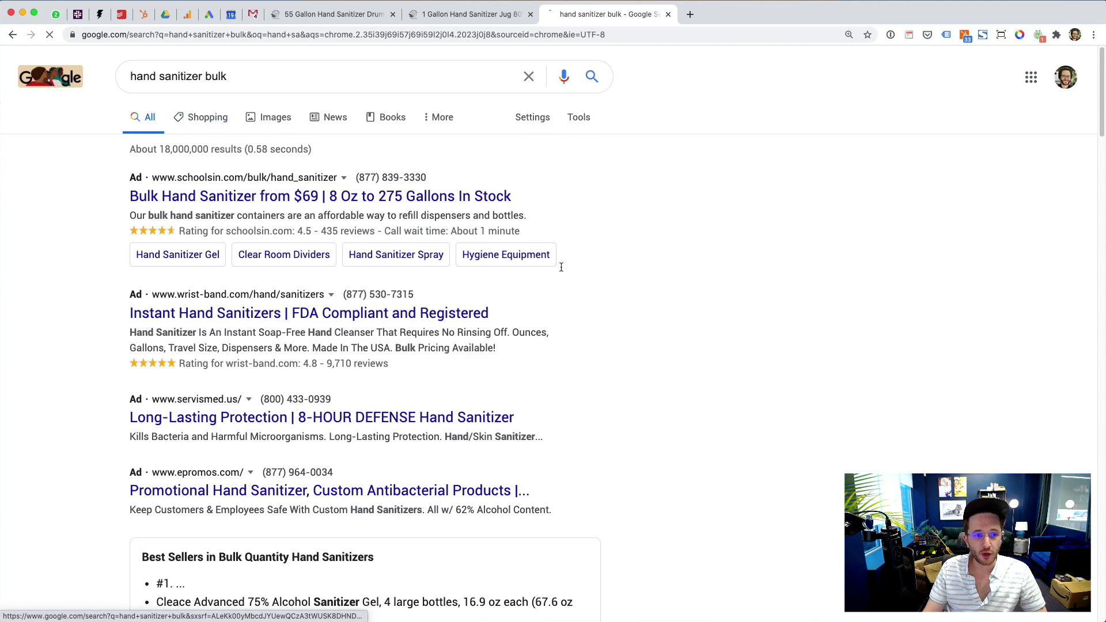
Show the Shopping results for hand sanitizer bulk and look through the sponsored products and the product listings below them.
{"action": "left_click", "coordinate": [204, 118]}
{"action": "scroll", "coordinate": [790, 282], "scroll_direction": "down", "scroll_amount": 1}
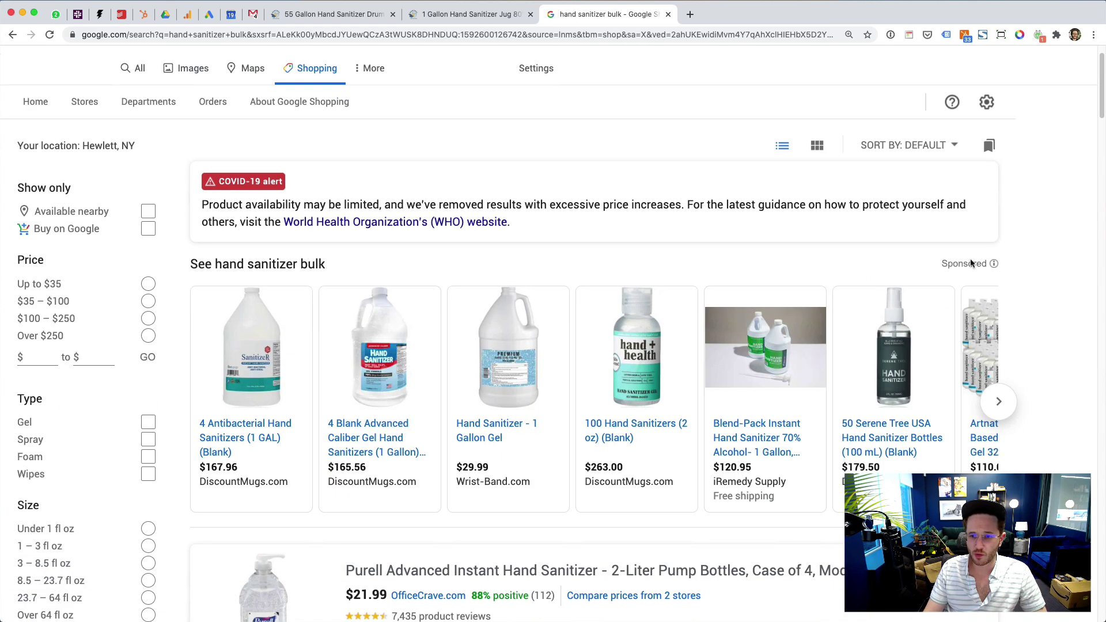
{"action": "scroll", "coordinate": [748, 317], "scroll_direction": "up", "scroll_amount": 1}
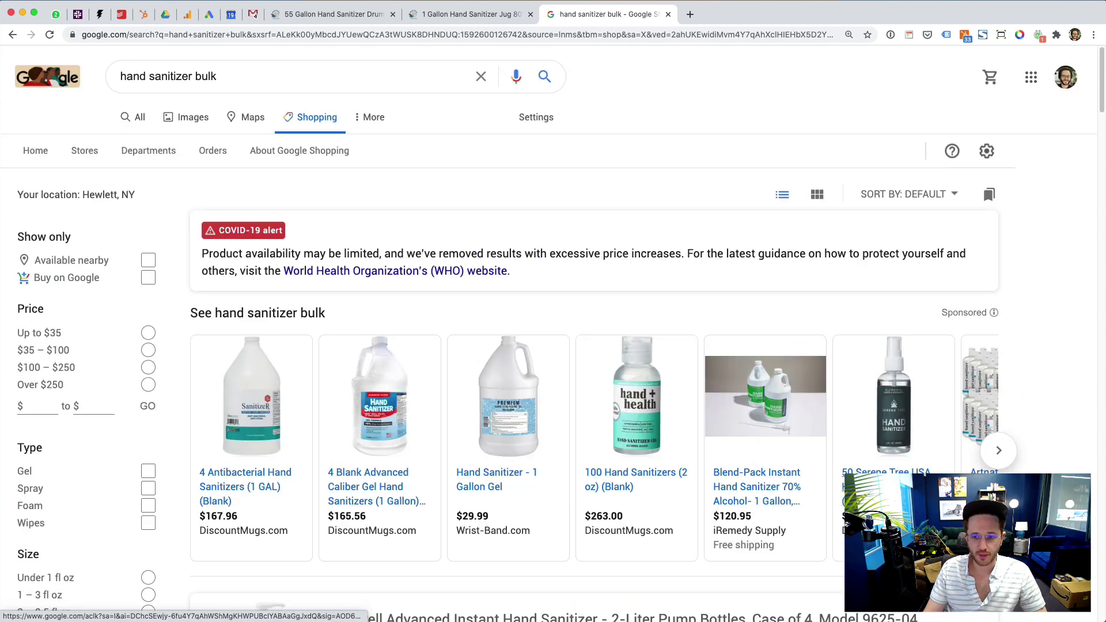
{"action": "scroll", "coordinate": [538, 363], "scroll_direction": "down", "scroll_amount": 3}
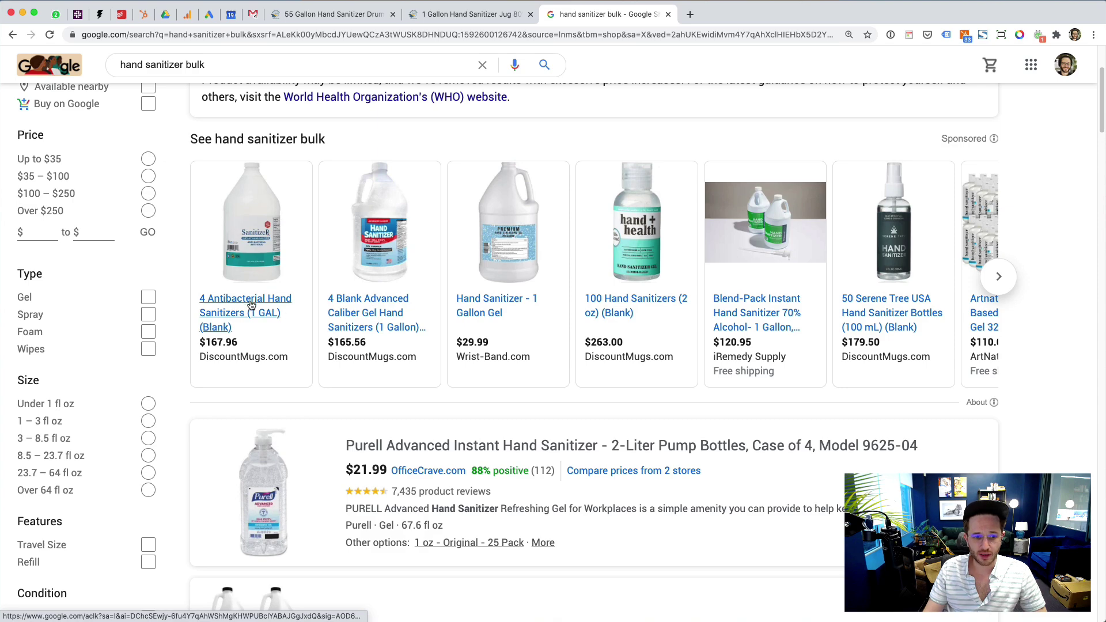
{"action": "scroll", "coordinate": [251, 279], "scroll_direction": "up", "scroll_amount": 1}
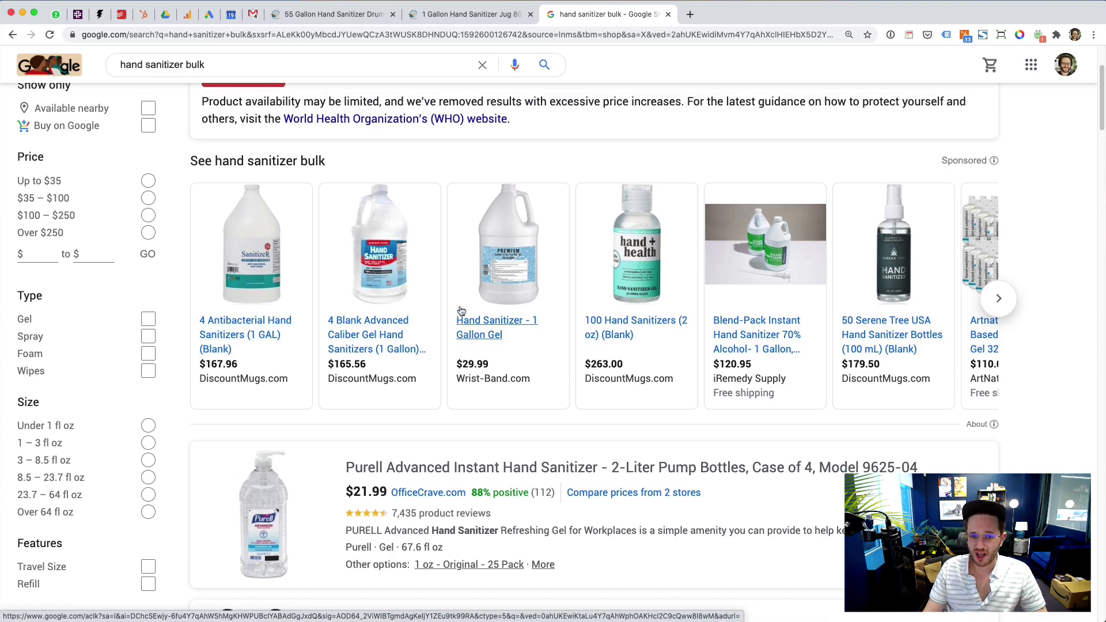
{"action": "scroll", "coordinate": [454, 310], "scroll_direction": "down", "scroll_amount": 5}
{"action": "scroll", "coordinate": [760, 419], "scroll_direction": "down", "scroll_amount": 15}
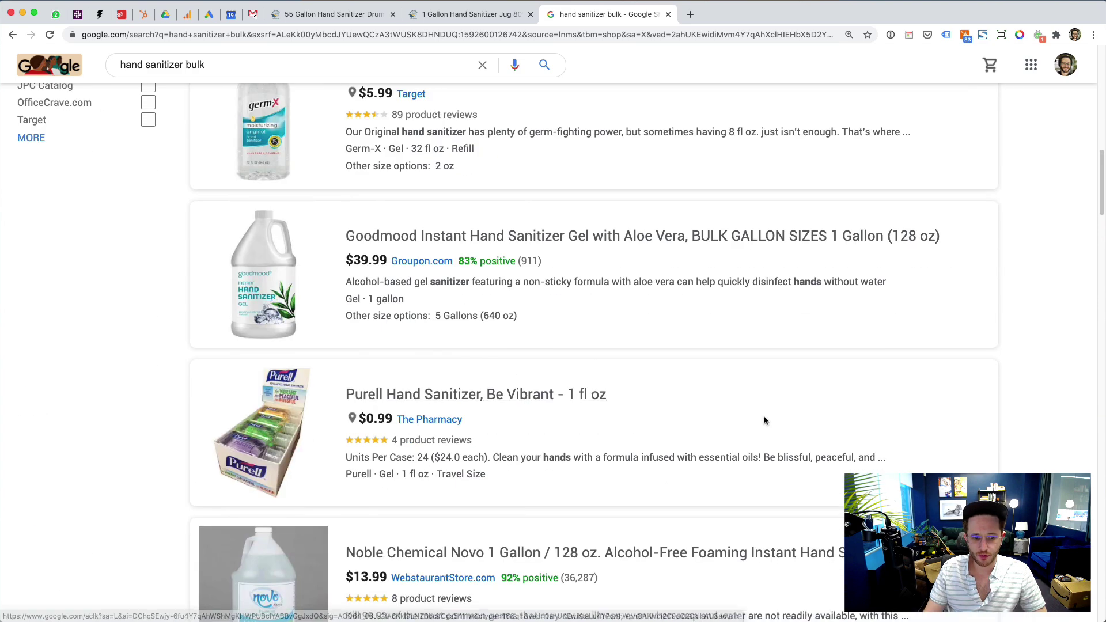
{"action": "scroll", "coordinate": [760, 419], "scroll_direction": "down", "scroll_amount": 18}
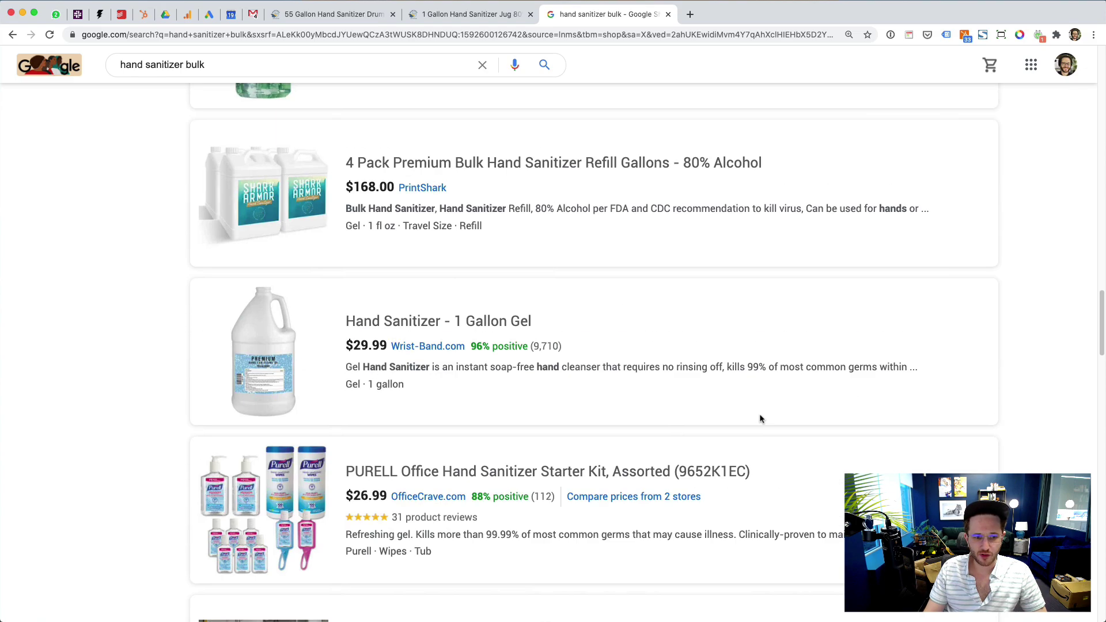
{"action": "scroll", "coordinate": [760, 419], "scroll_direction": "up", "scroll_amount": 5}
{"action": "scroll", "coordinate": [760, 420], "scroll_direction": "up", "scroll_amount": 20}
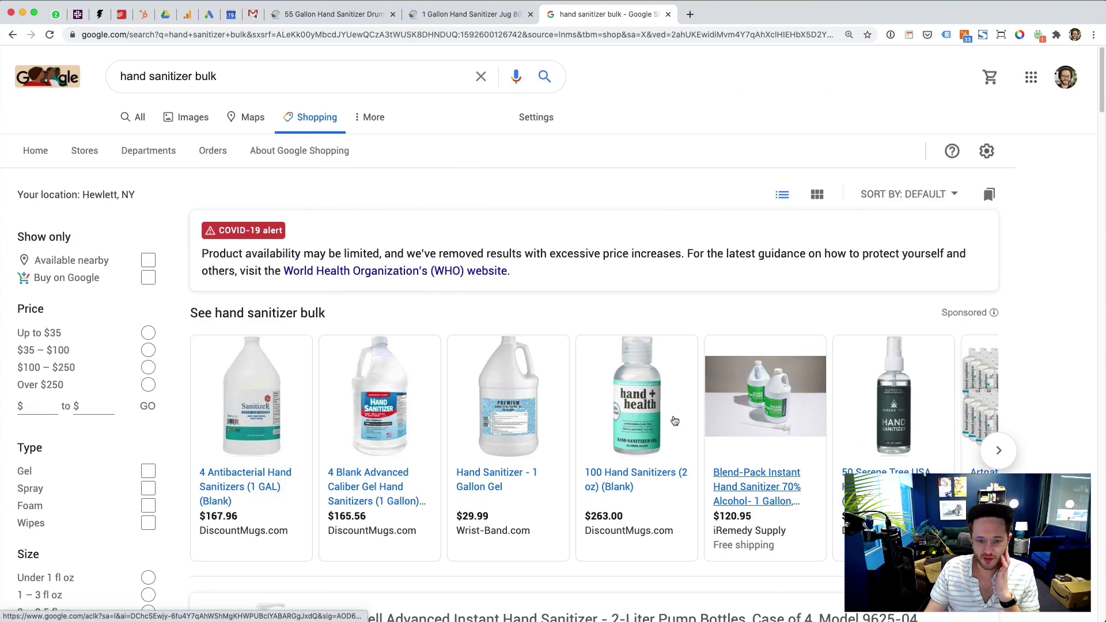
Page through all the sponsored bulk hand sanitizer products to the end and return to the first ones.
{"action": "left_click", "coordinate": [1002, 454]}
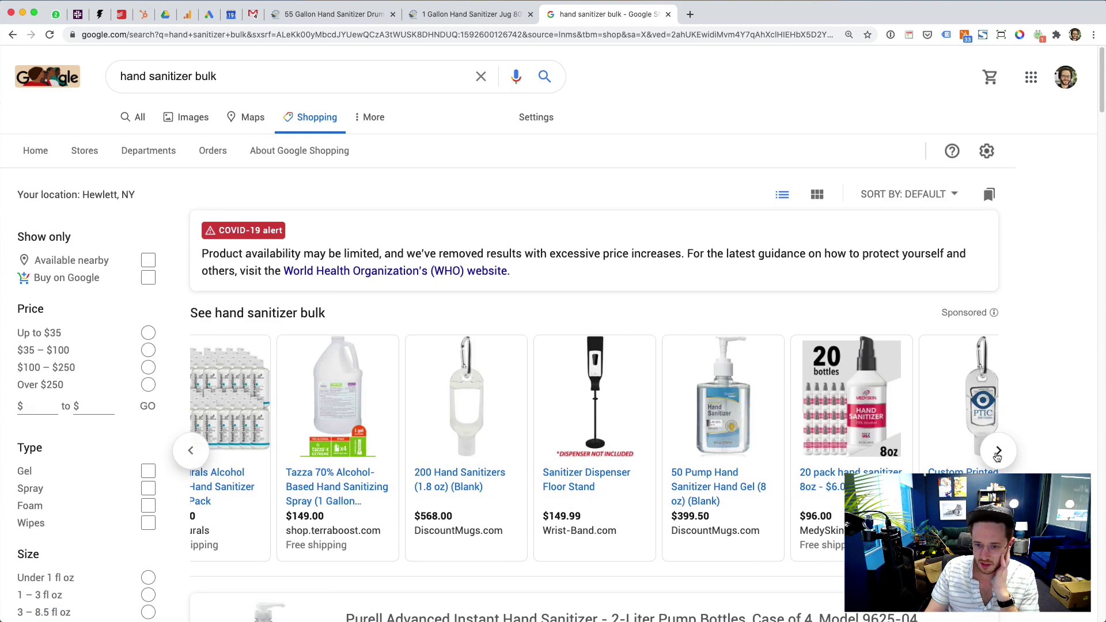
{"action": "left_click", "coordinate": [998, 455]}
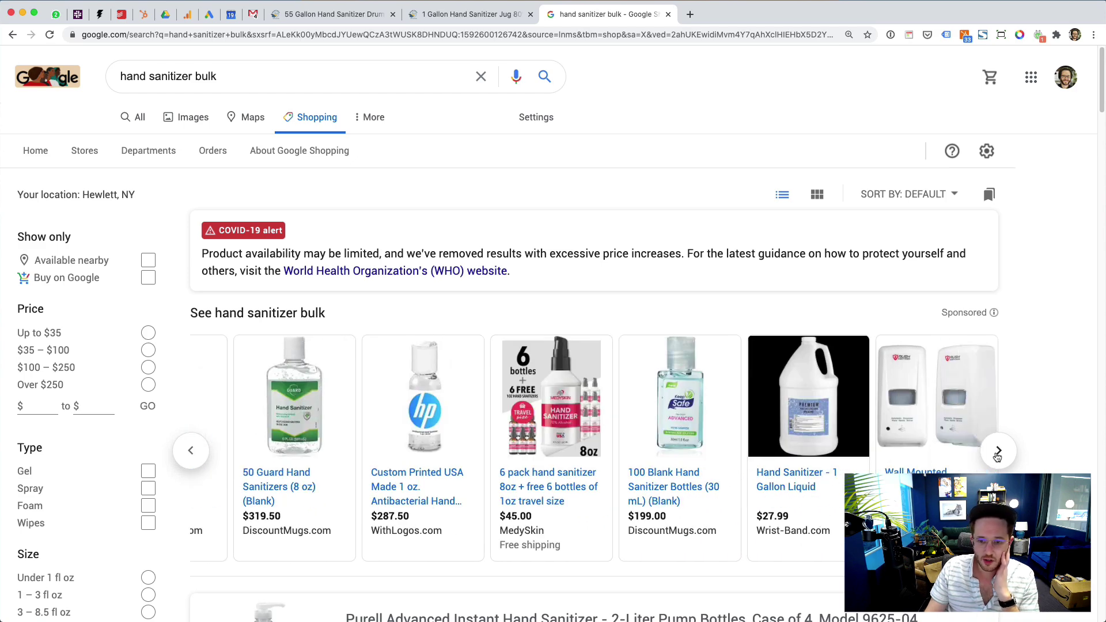
{"action": "left_click", "coordinate": [998, 452]}
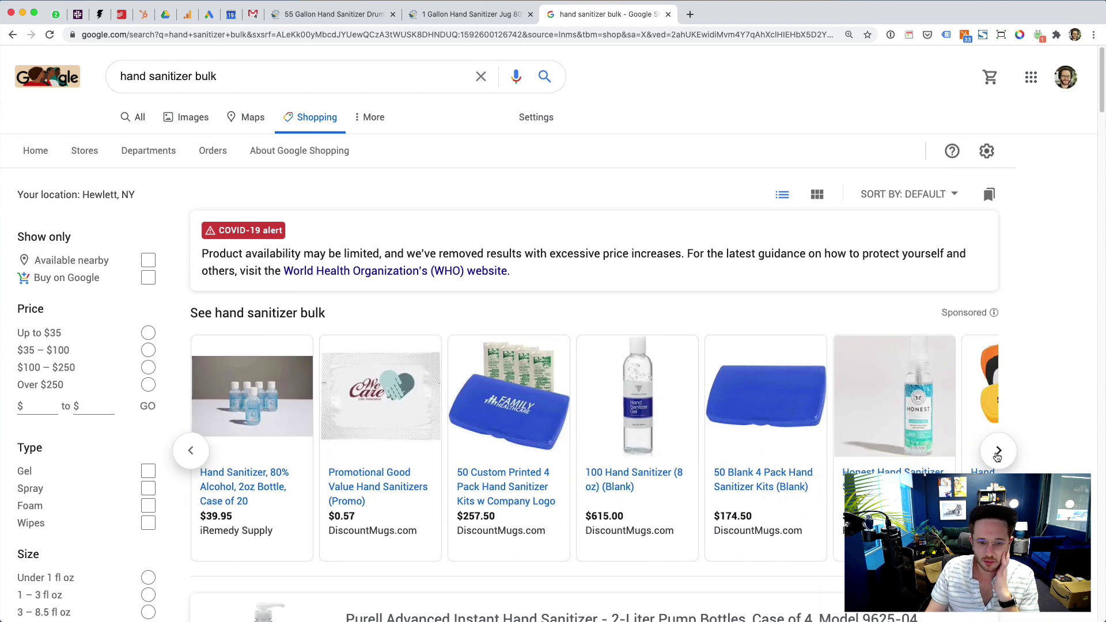
{"action": "left_click", "coordinate": [998, 452]}
{"action": "left_click", "coordinate": [998, 452]}
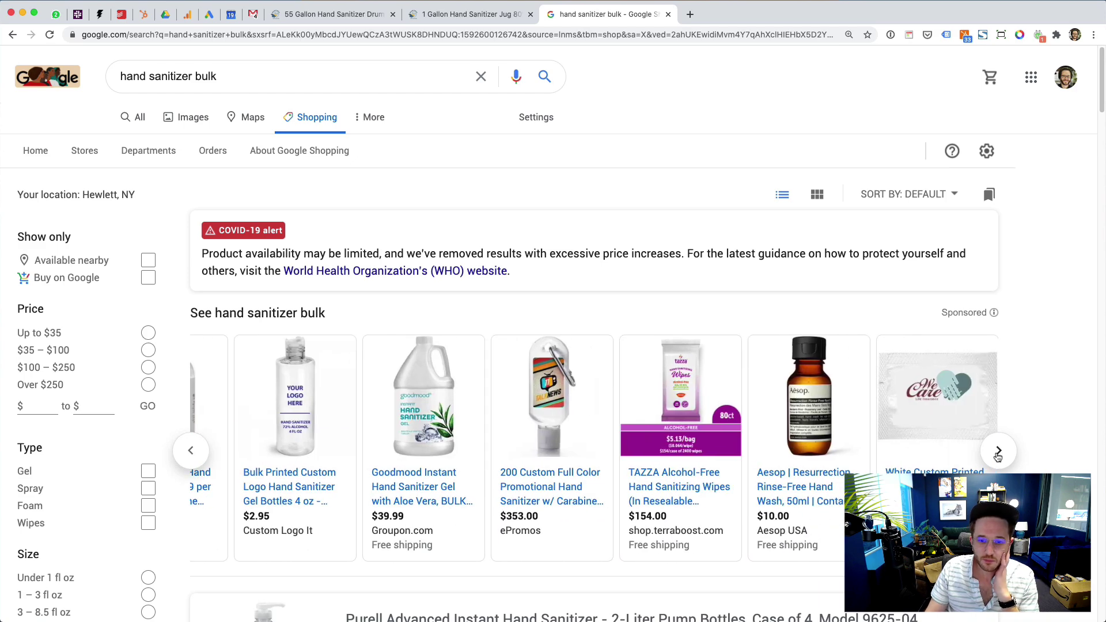
{"action": "left_click", "coordinate": [997, 452]}
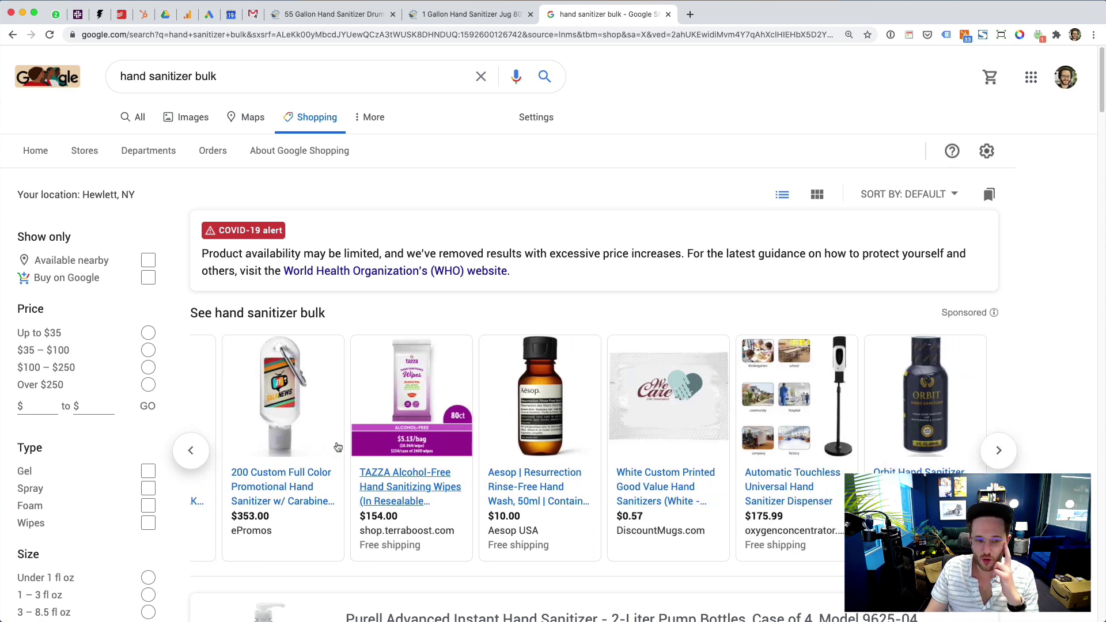
{"action": "left_click", "coordinate": [184, 451]}
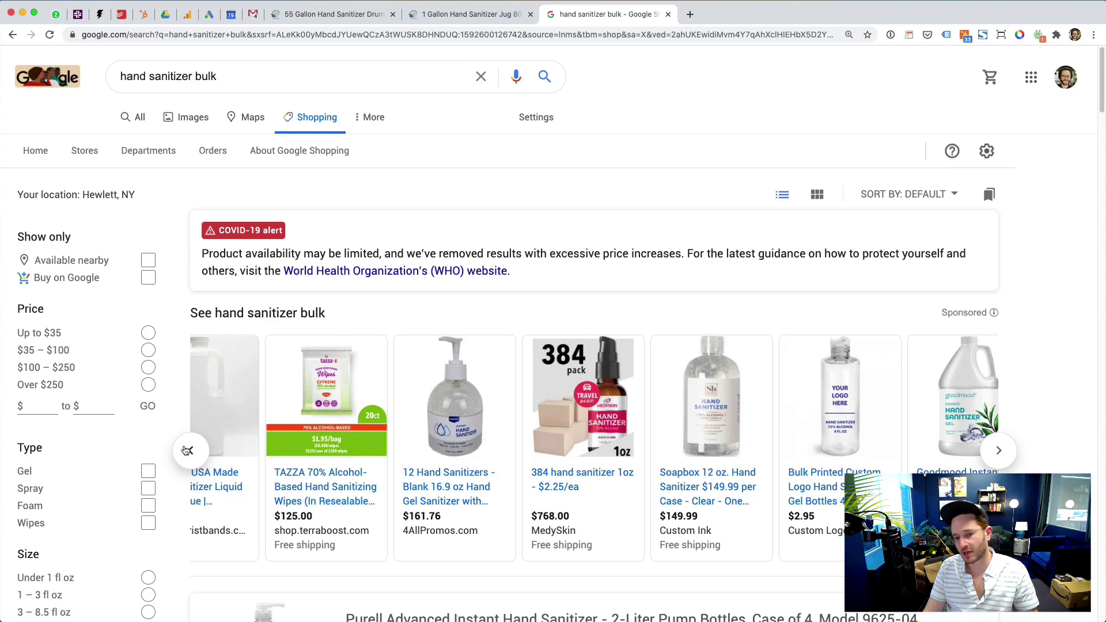
{"action": "left_click", "coordinate": [188, 452]}
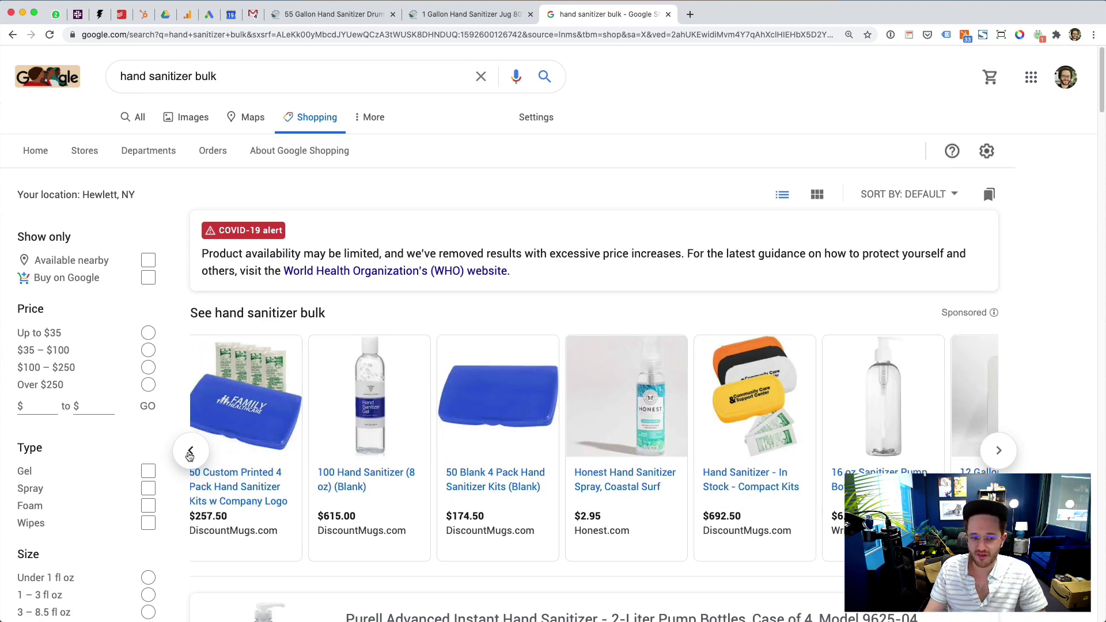
{"action": "left_click", "coordinate": [189, 453]}
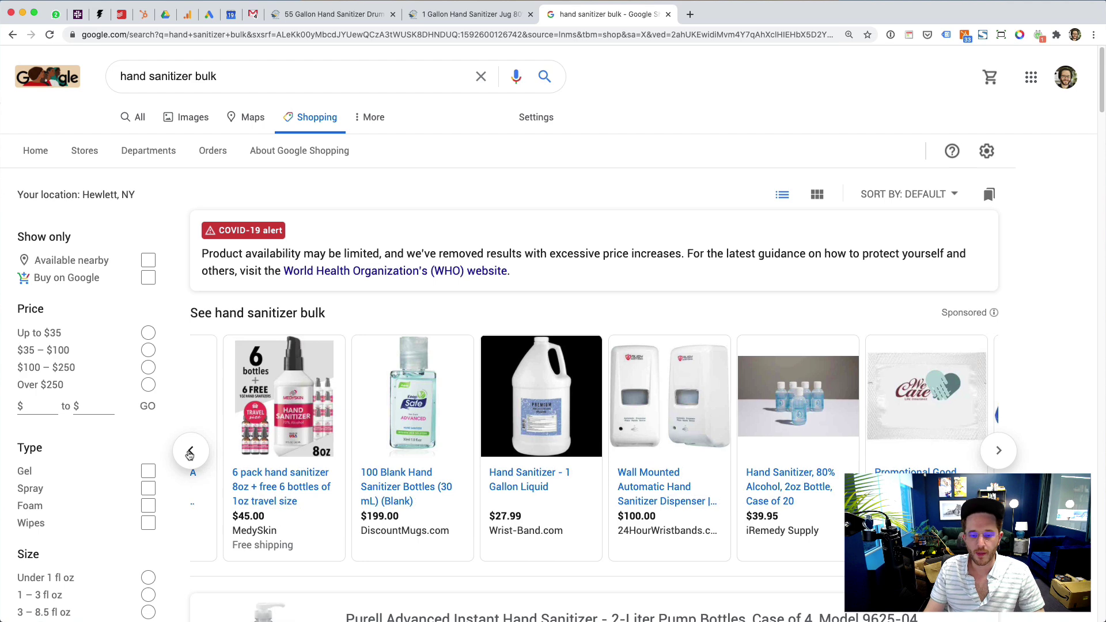
{"action": "left_click", "coordinate": [189, 454]}
{"action": "left_click", "coordinate": [190, 454]}
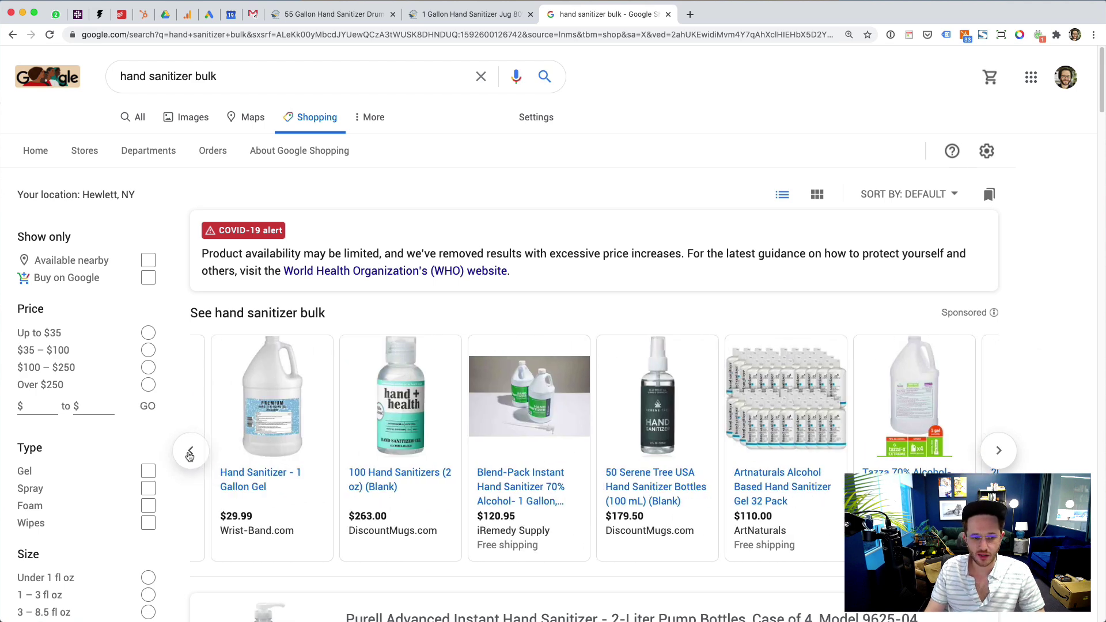
{"action": "left_click", "coordinate": [189, 454]}
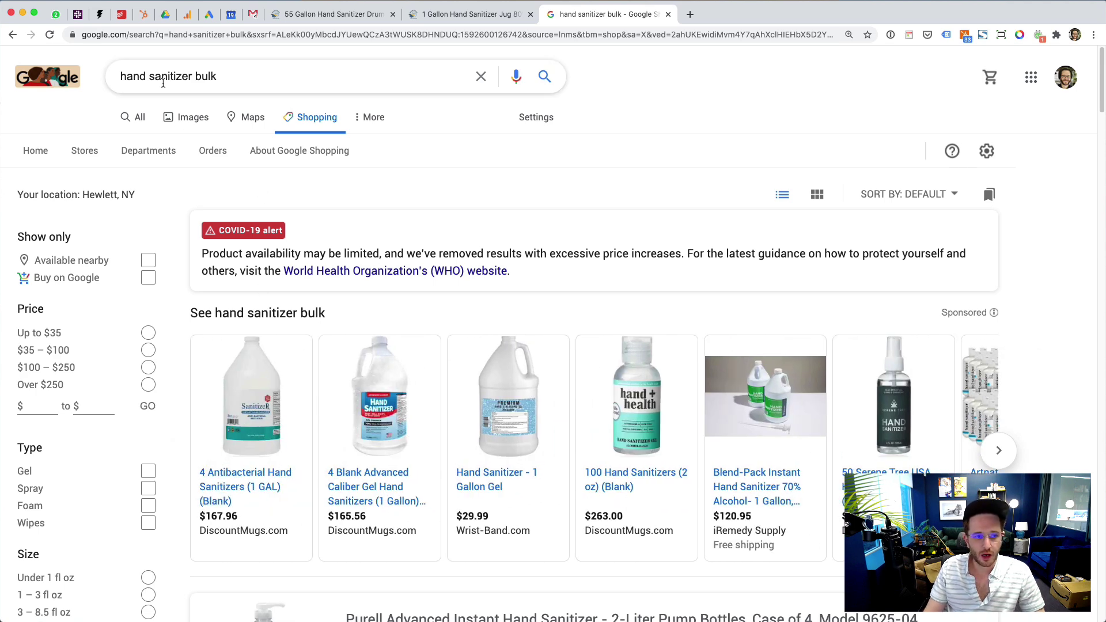
Broaden the Shopping search to "hand sanitizer" by removing the word "bulk".
{"action": "double_click", "coordinate": [206, 76]}
{"action": "key", "text": "BackSpace"}
{"action": "key", "text": "Return"}
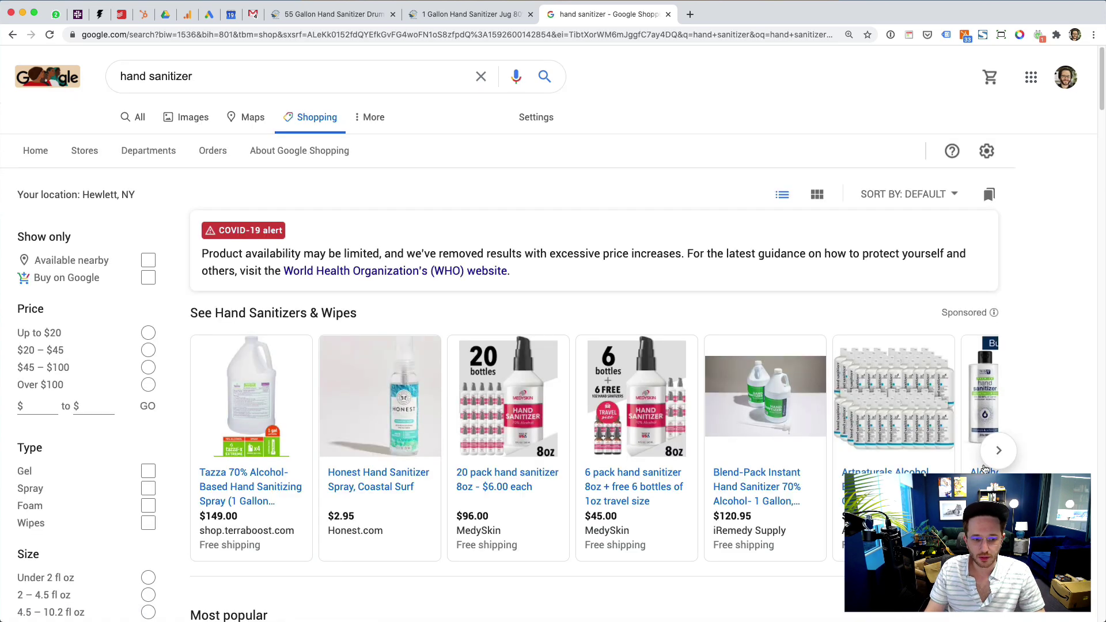
Page through the sponsored Hand Sanitizers & Wipes products above the listings to the end.
{"action": "left_click", "coordinate": [998, 455]}
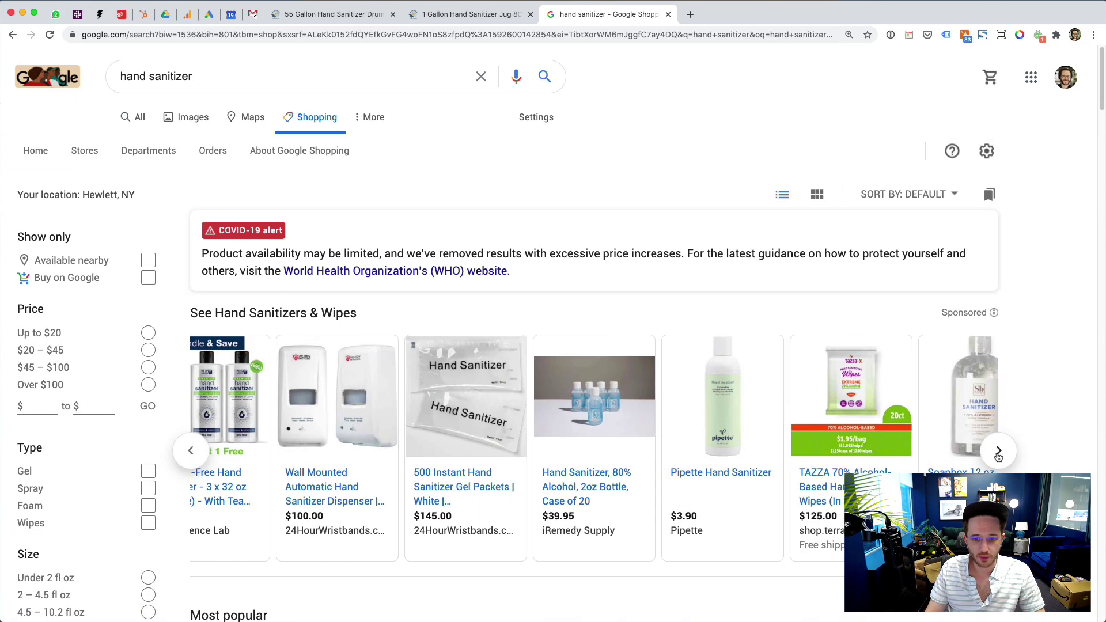
{"action": "left_click", "coordinate": [999, 451]}
{"action": "left_click", "coordinate": [999, 451]}
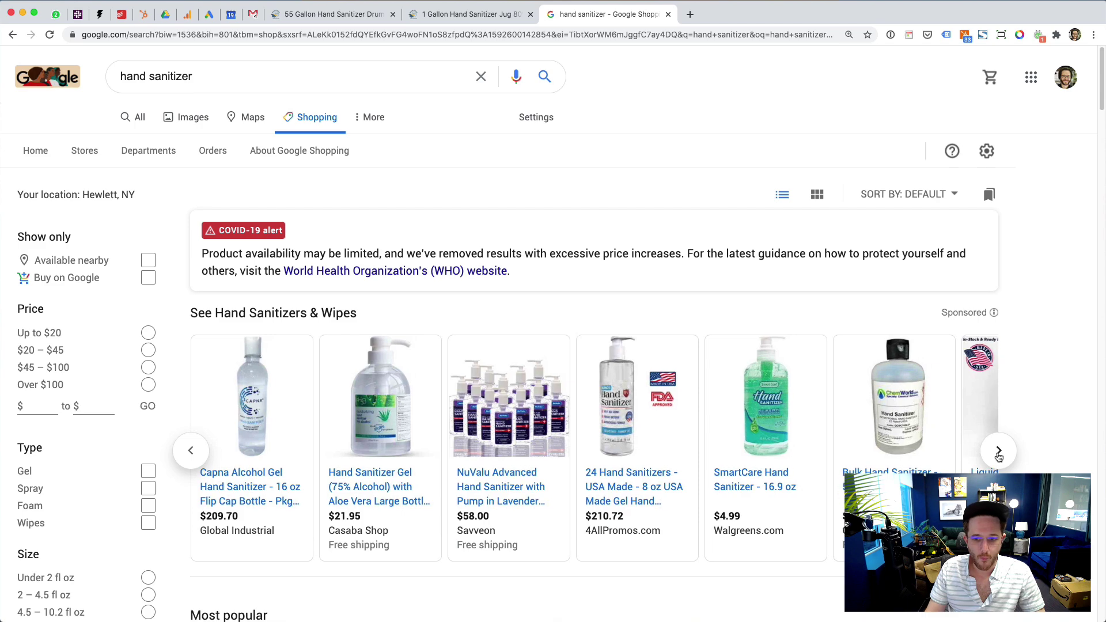
{"action": "left_click", "coordinate": [998, 452]}
{"action": "left_click", "coordinate": [999, 453]}
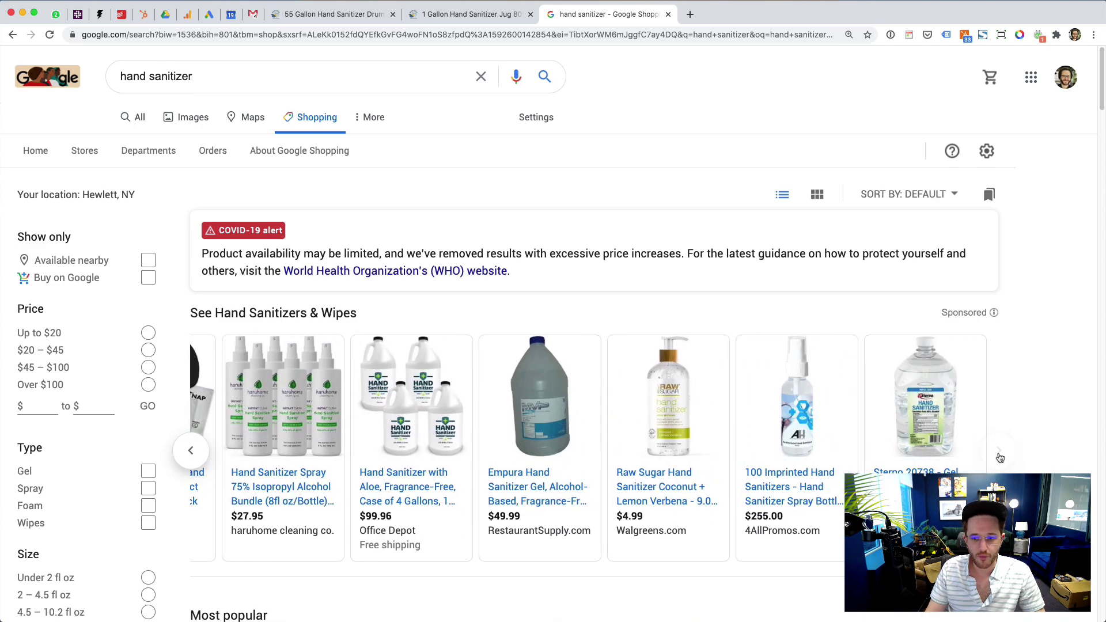
Examine the Shopping listings for hand sanitizer, from the most popular products down to the related searches.
{"action": "scroll", "coordinate": [605, 399], "scroll_direction": "down", "scroll_amount": 4}
{"action": "scroll", "coordinate": [605, 397], "scroll_direction": "down", "scroll_amount": 15}
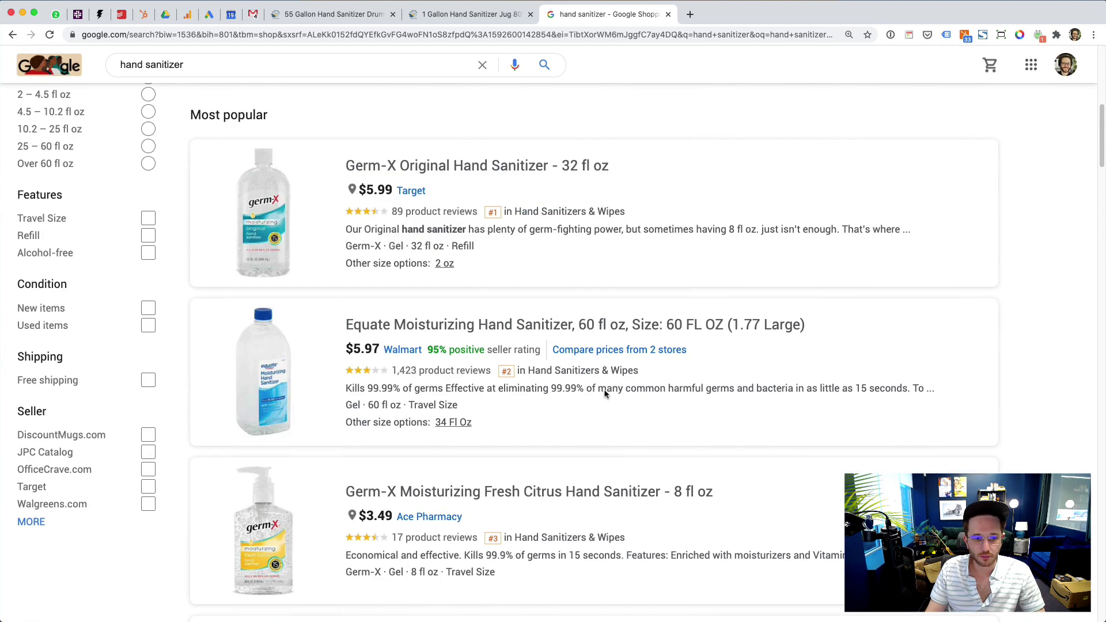
{"action": "scroll", "coordinate": [605, 394], "scroll_direction": "down", "scroll_amount": 4}
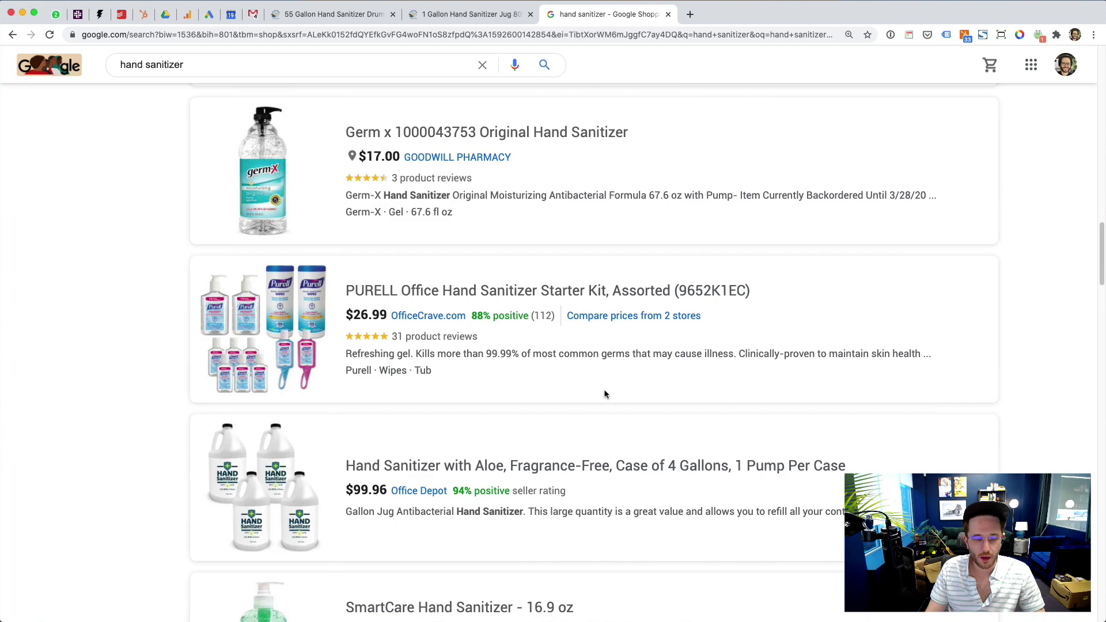
{"action": "scroll", "coordinate": [605, 394], "scroll_direction": "down", "scroll_amount": 20}
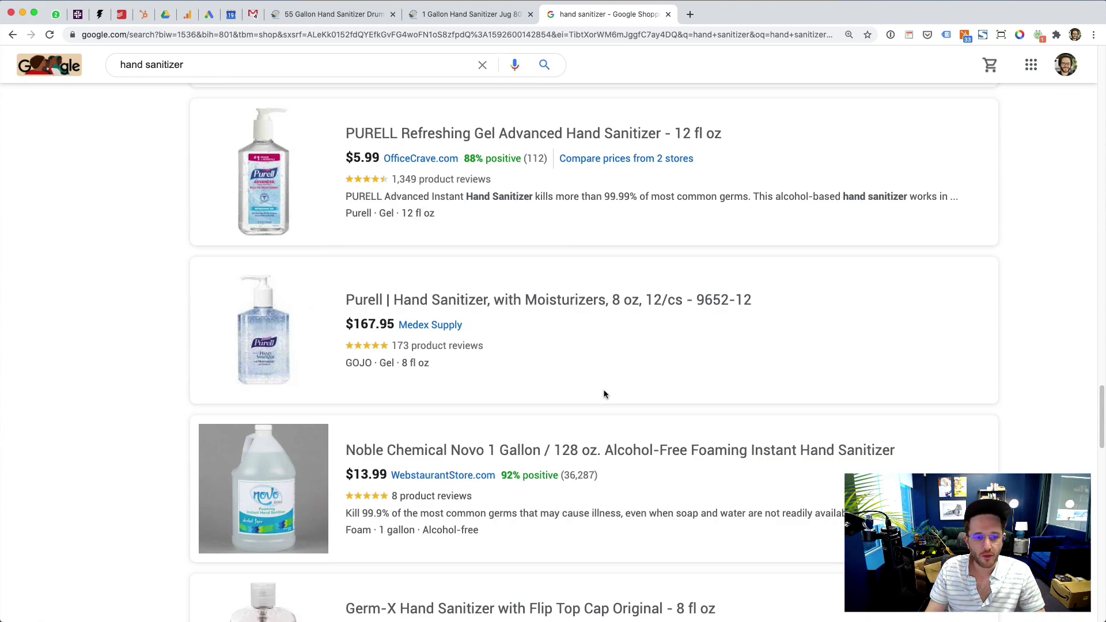
{"action": "scroll", "coordinate": [605, 394], "scroll_direction": "down", "scroll_amount": 20}
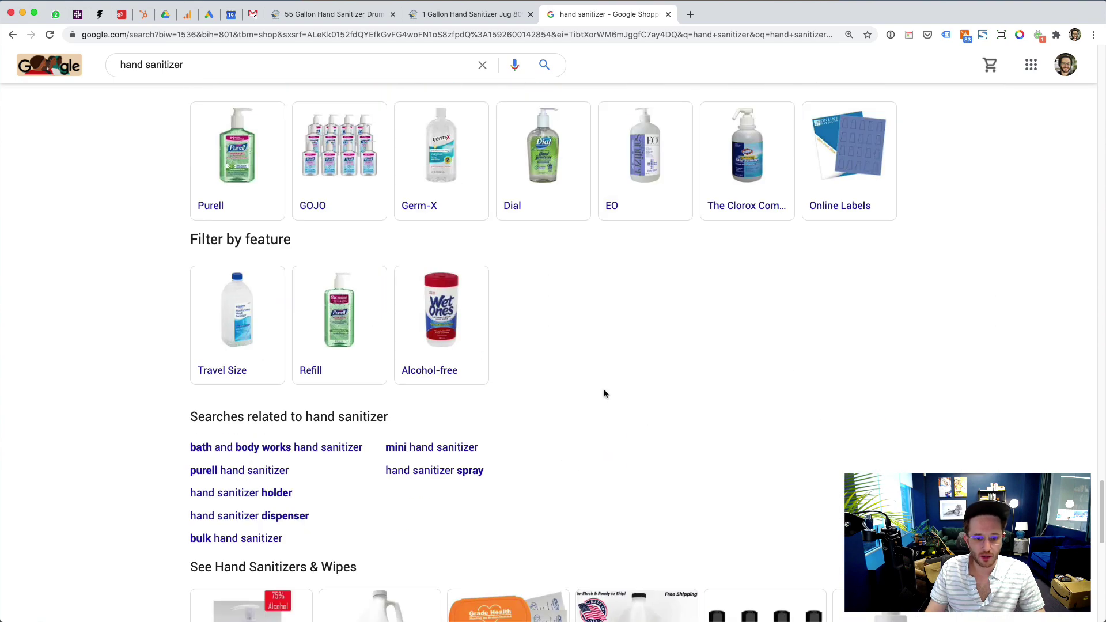
{"action": "scroll", "coordinate": [605, 394], "scroll_direction": "down", "scroll_amount": 5}
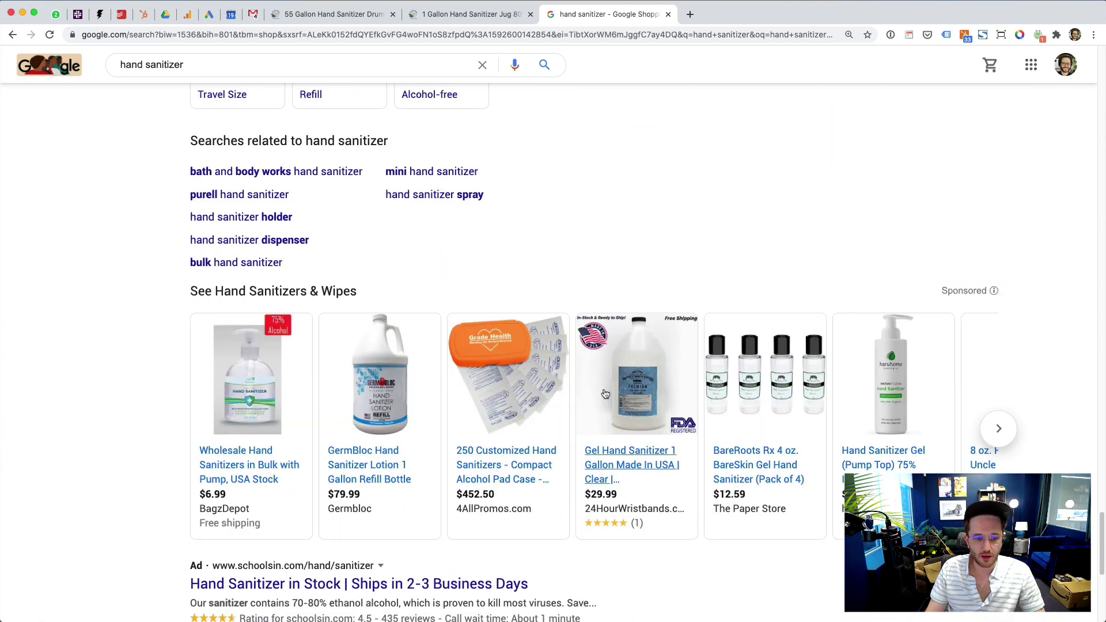
Page through the second set of sponsored Hand Sanitizers & Wipes products, below the related searches, to the end.
{"action": "left_click", "coordinate": [984, 438]}
{"action": "left_click", "coordinate": [988, 438]}
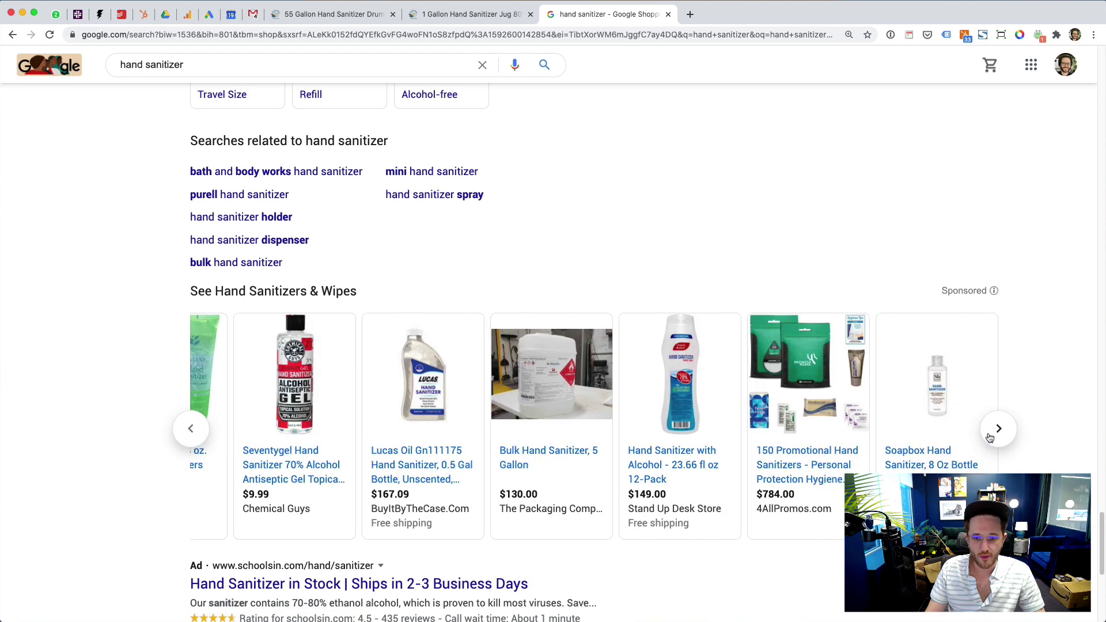
{"action": "left_click", "coordinate": [990, 438]}
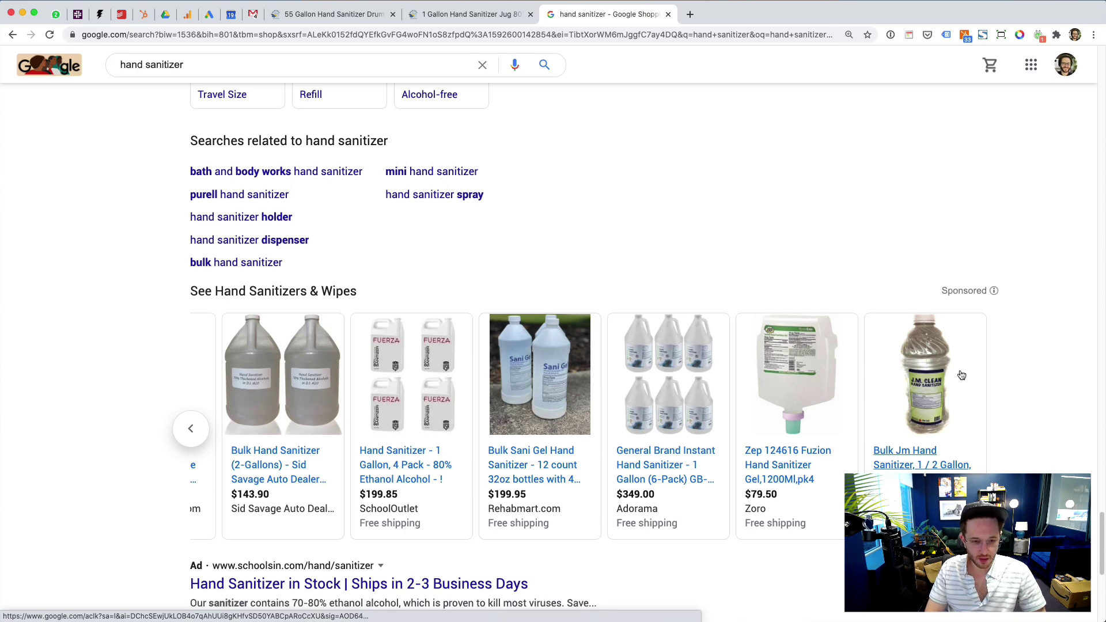
Switch to Safari with an empty start page.
{"action": "key", "text": "super+space"}
{"action": "type", "text": "s"}
{"action": "key", "text": "Return"}
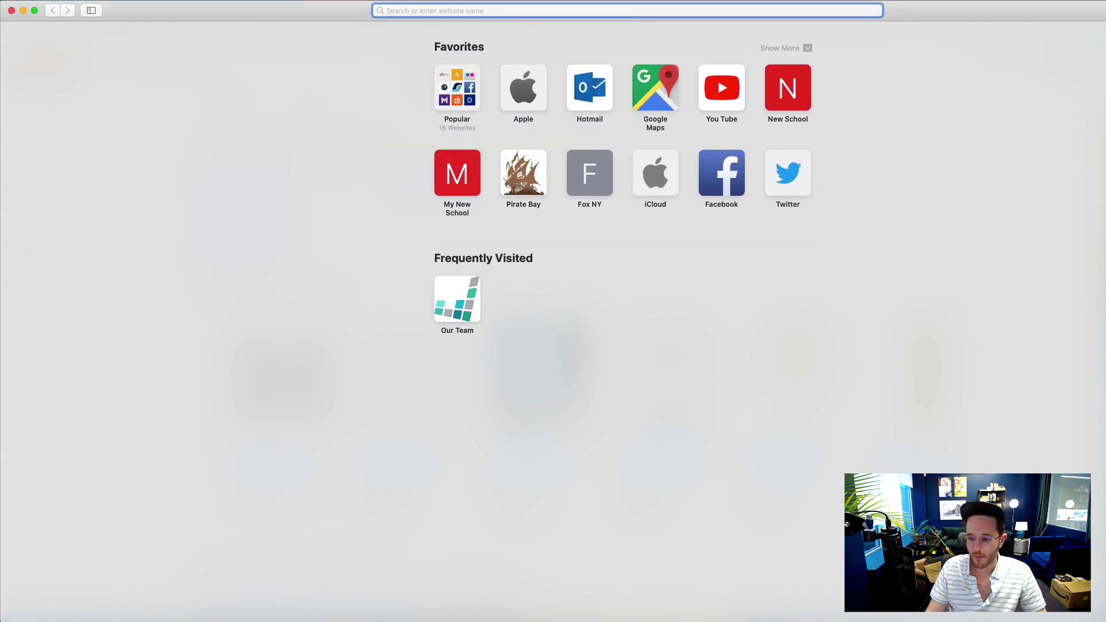
Narrow the browser window, go to google.com, search for hand sanitizer and show the Shopping results.
{"action": "left_click_drag", "start_coordinate": [1103, 620], "coordinate": [1100, 615]}
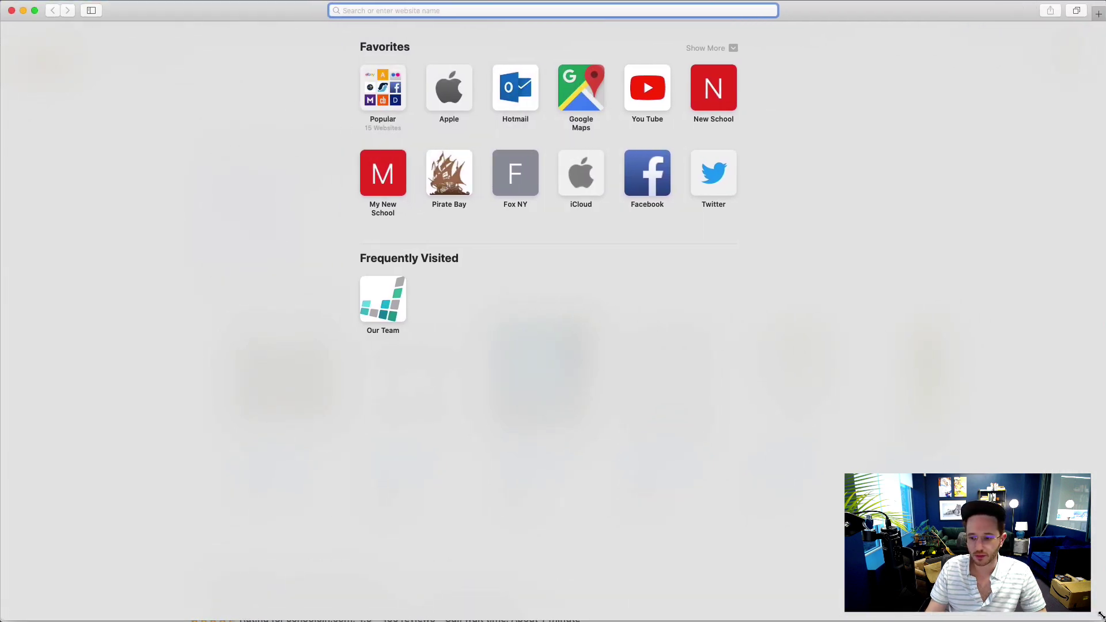
{"action": "type", "text": "google.com"}
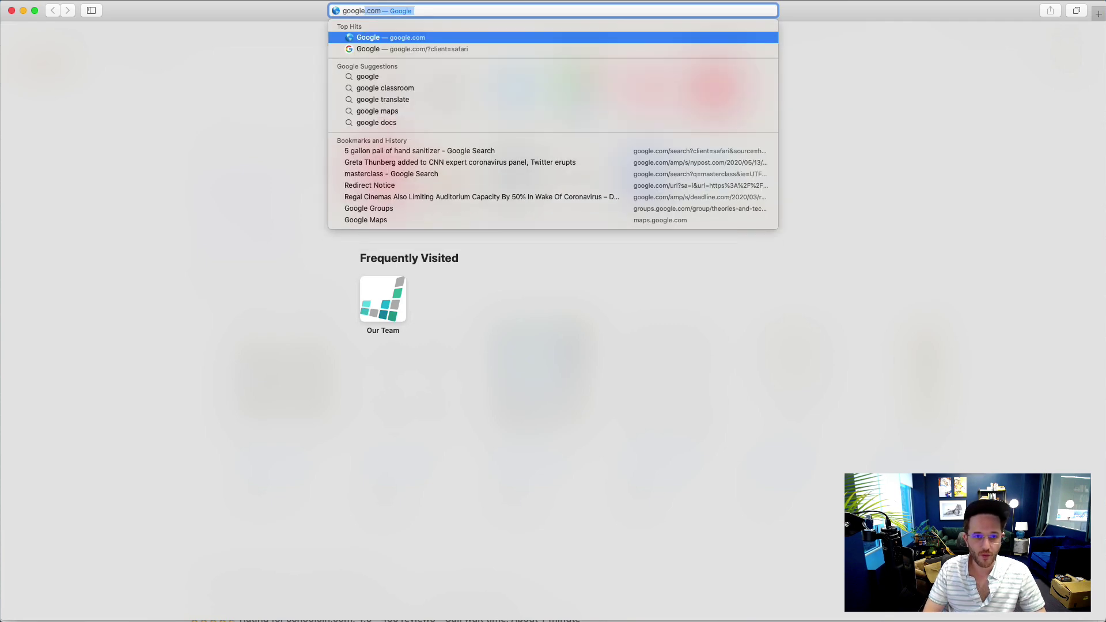
{"action": "key", "text": "Return"}
{"action": "type", "text": "hand s"}
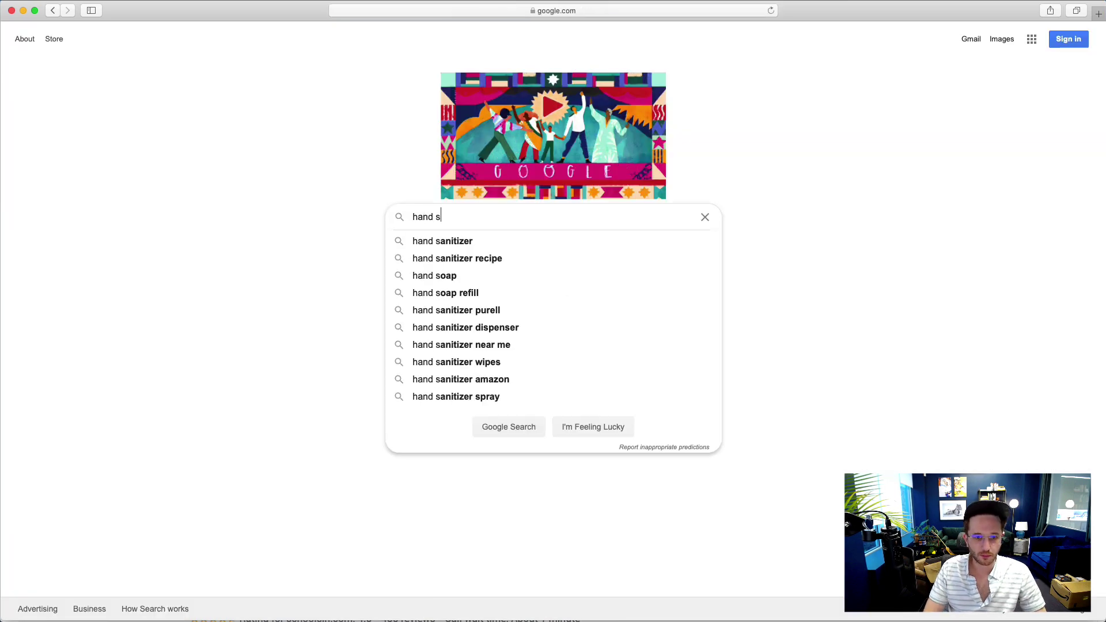
{"action": "key", "text": "Down"}
{"action": "key", "text": "Return"}
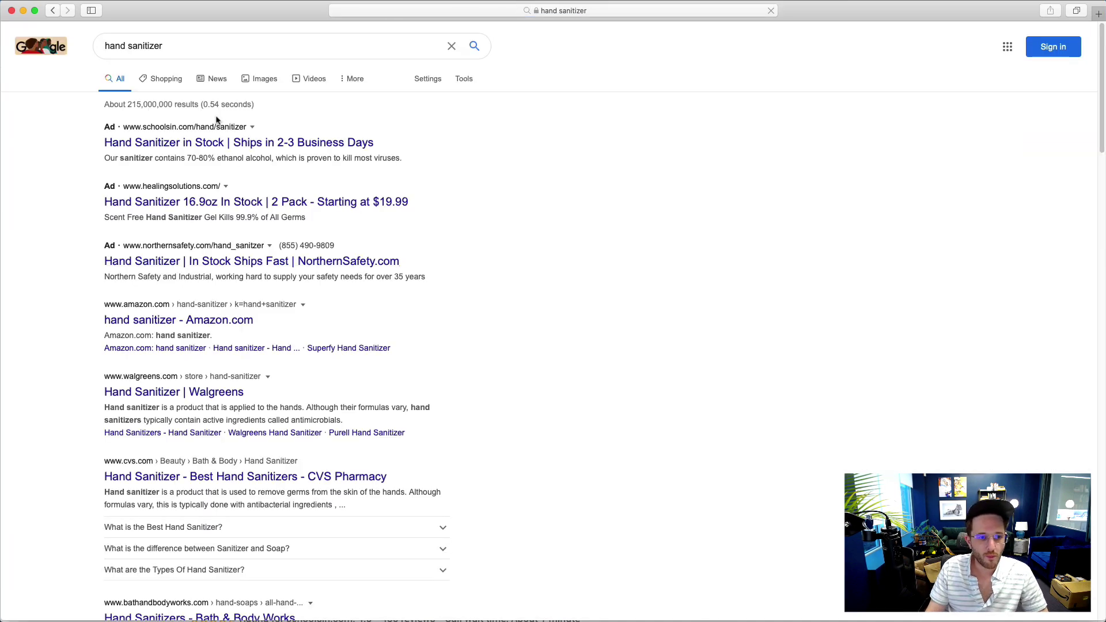
{"action": "left_click", "coordinate": [182, 89]}
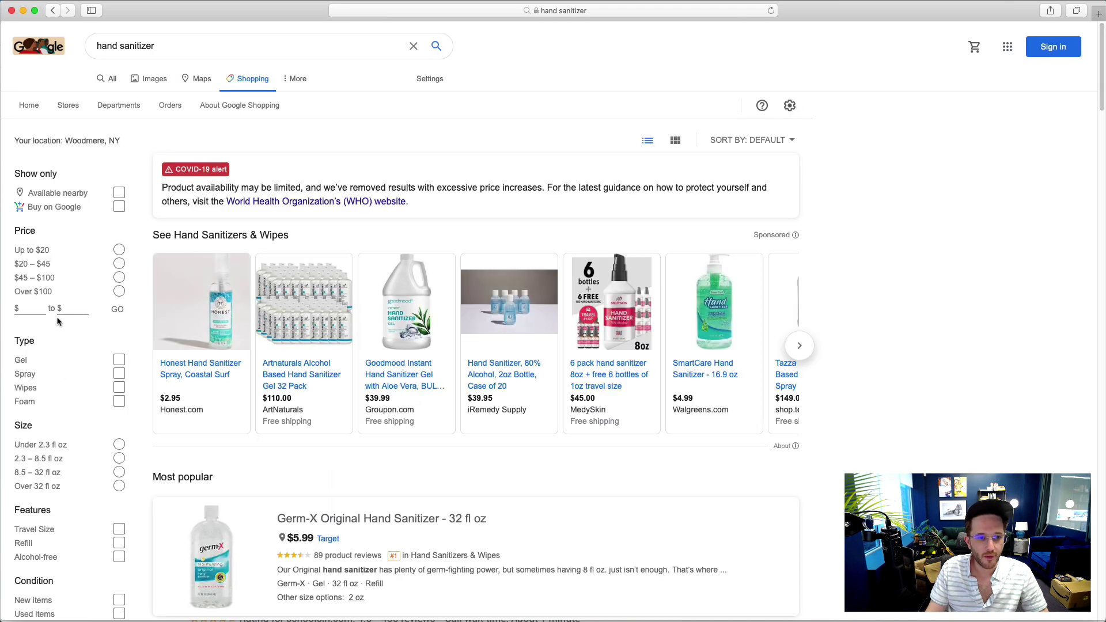
Page through the sponsored Hand Sanitizers & Wipes products above the Shopping listings to the end.
{"action": "left_click", "coordinate": [794, 357]}
{"action": "left_click", "coordinate": [794, 357]}
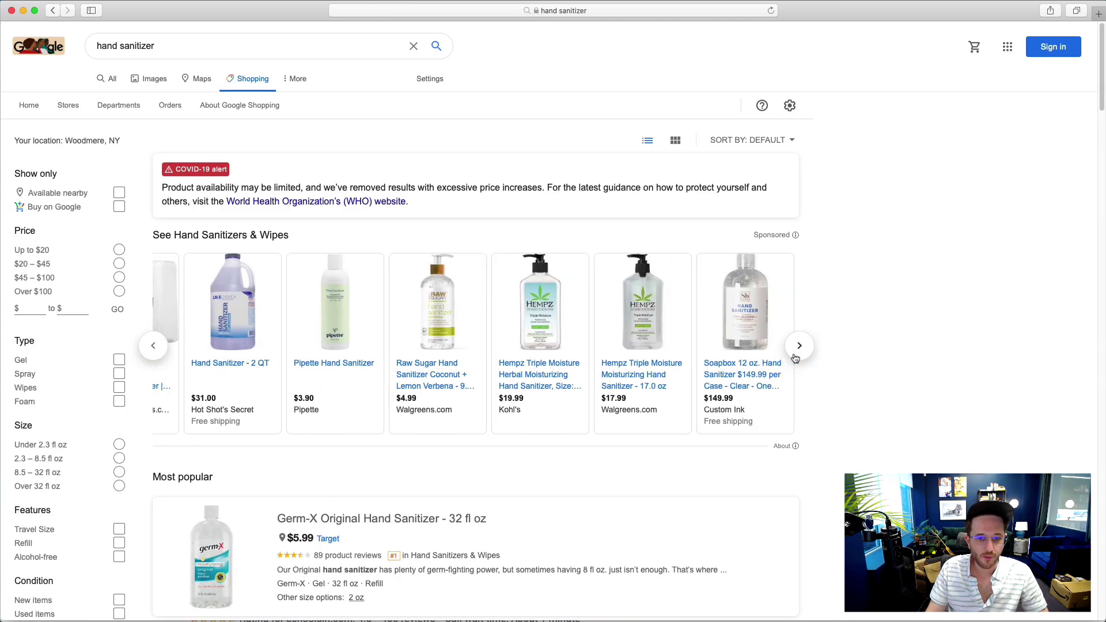
{"action": "left_click", "coordinate": [794, 357]}
{"action": "left_click", "coordinate": [795, 357]}
{"action": "left_click", "coordinate": [795, 357]}
{"action": "left_click", "coordinate": [794, 357]}
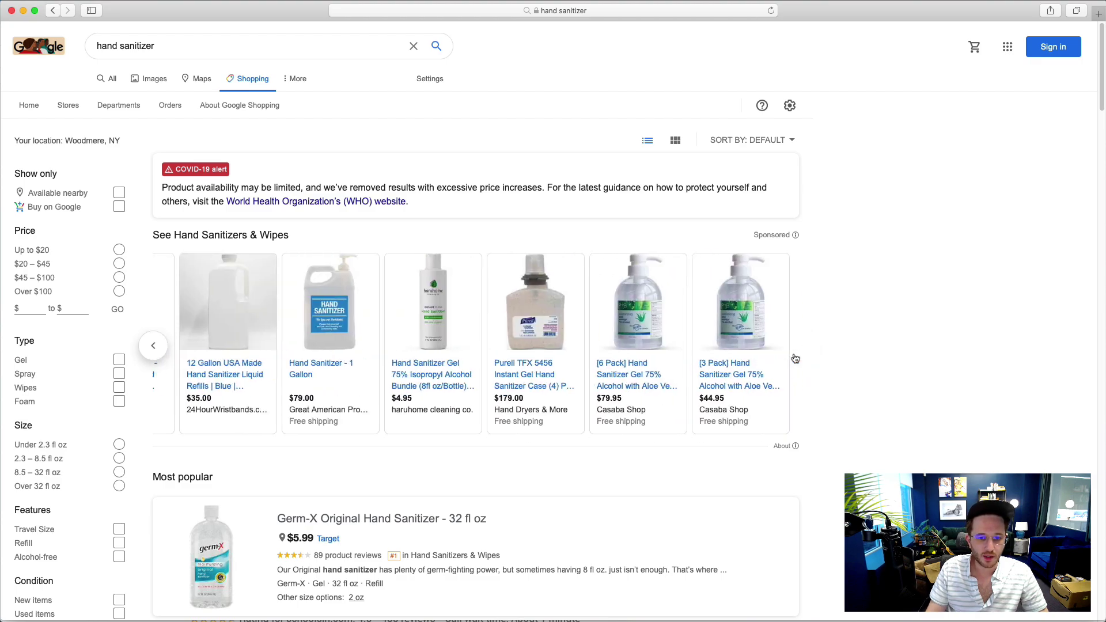
{"action": "scroll", "coordinate": [799, 372], "scroll_direction": "down", "scroll_amount": 20}
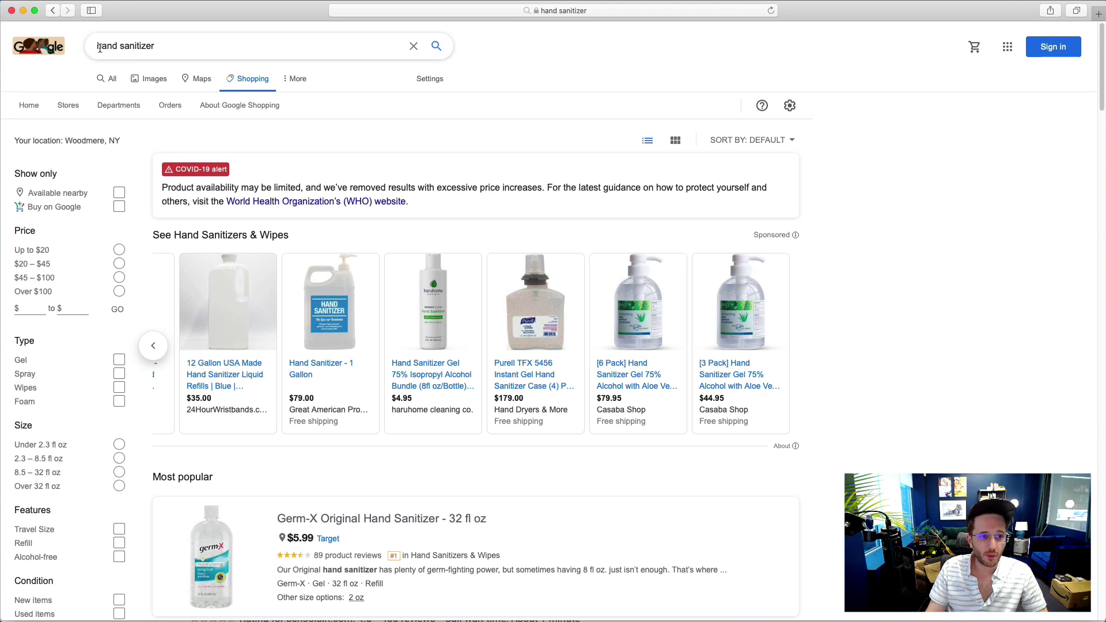
Search Shopping for 5 gallon hand sanitizer and page through the sponsored products.
{"action": "left_click", "coordinate": [99, 48]}
{"action": "type", "text": "5 gallon"}
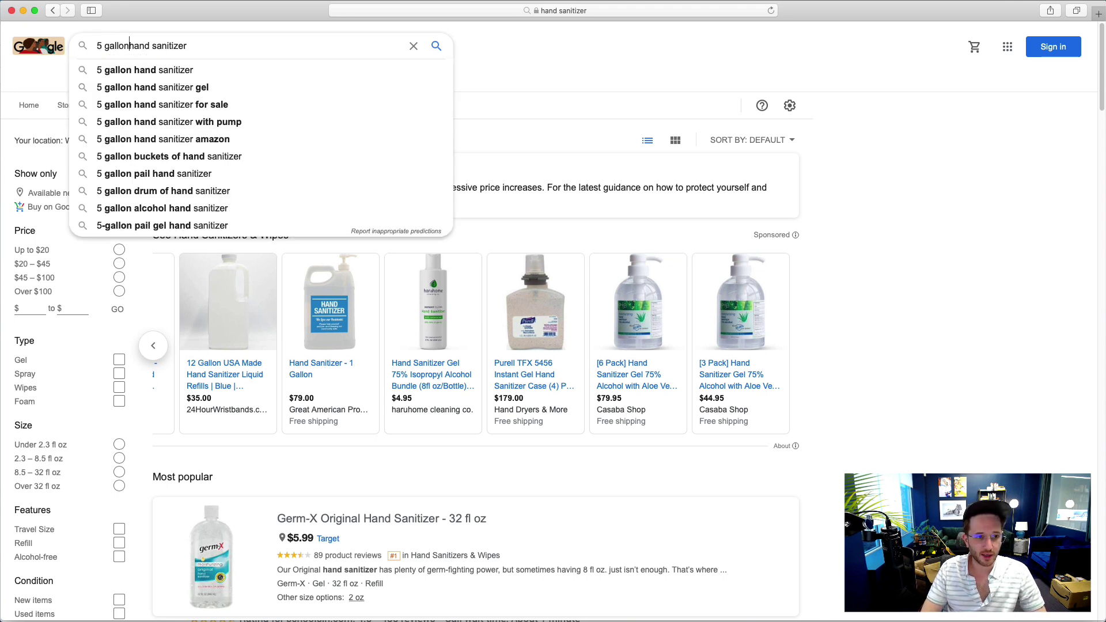
{"action": "key", "text": "Return"}
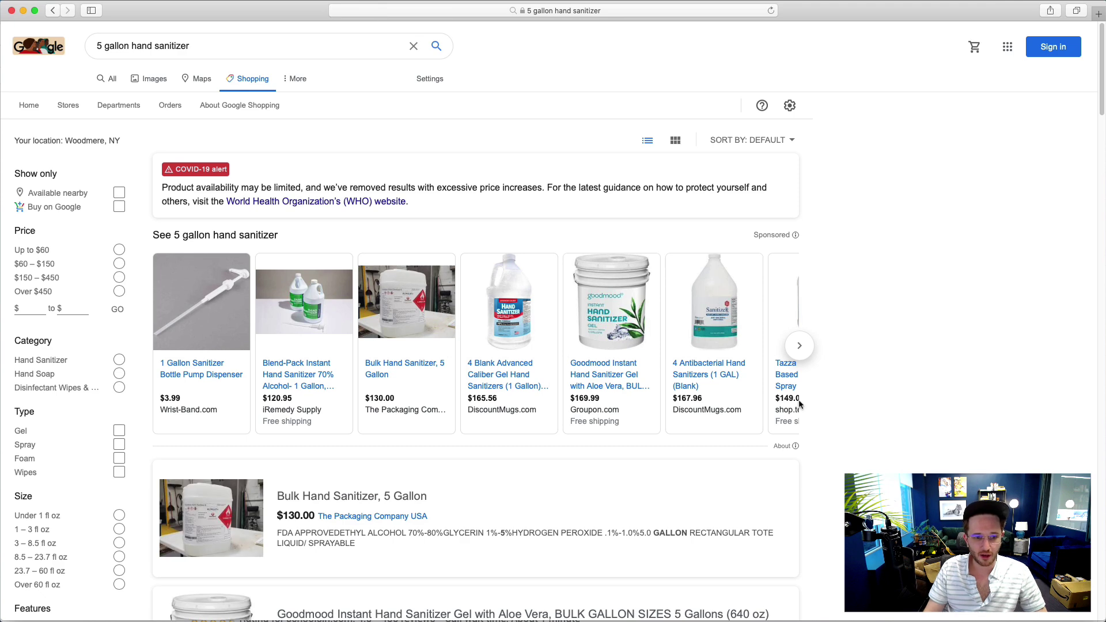
{"action": "left_click", "coordinate": [800, 346]}
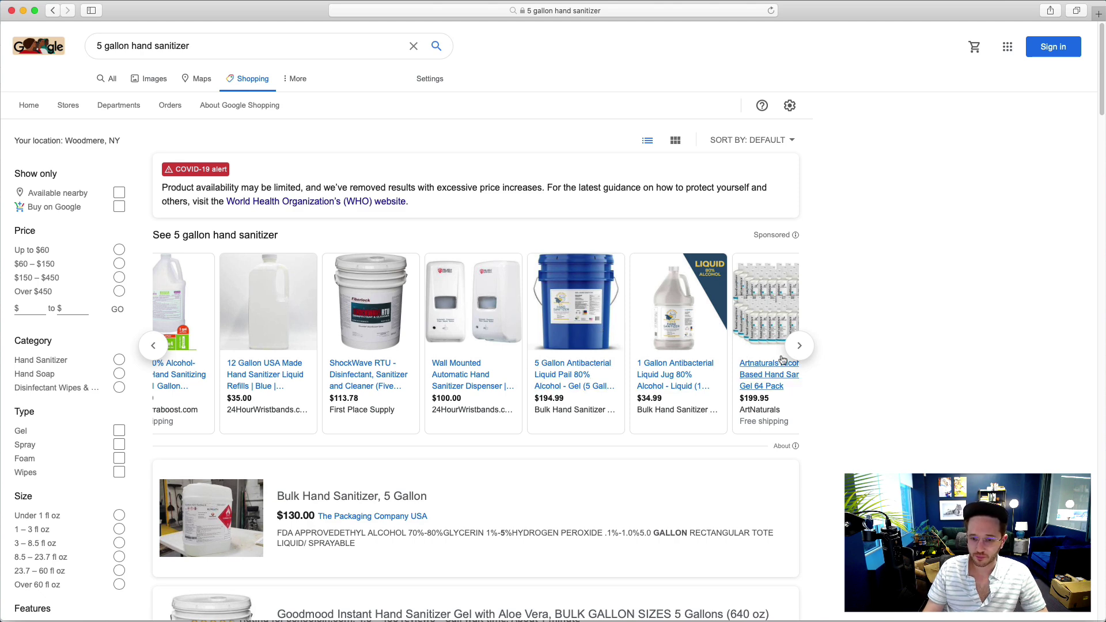
{"action": "left_click", "coordinate": [800, 348]}
{"action": "left_click", "coordinate": [800, 347]}
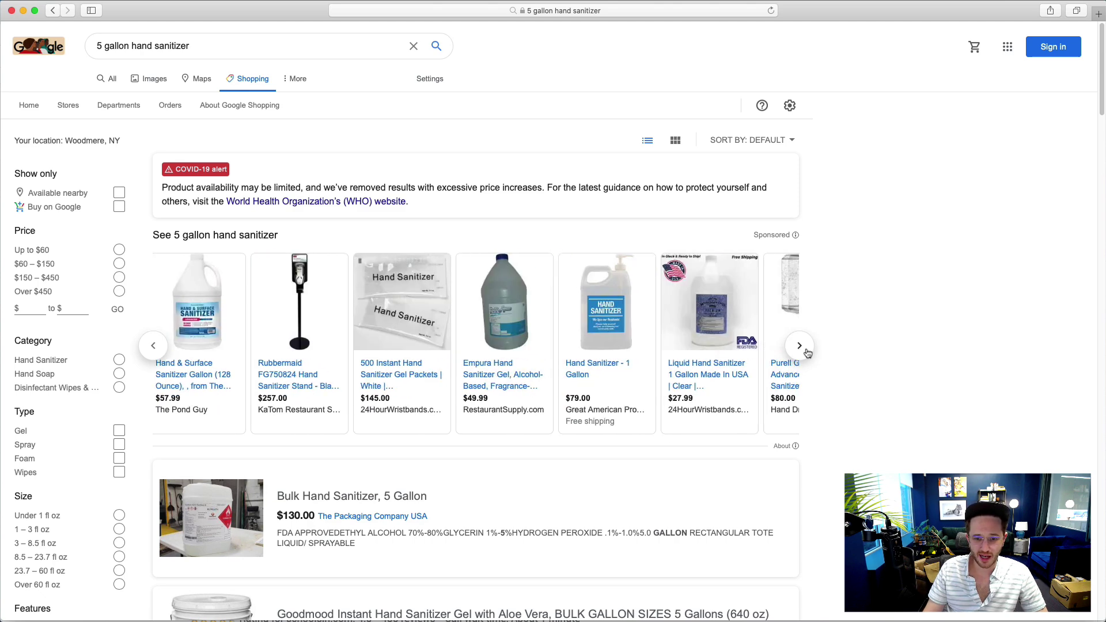
Search Shopping for 5 gallon antibacterial gel and page through the sponsored products.
{"action": "left_click_drag", "start_coordinate": [132, 46], "coordinate": [209, 45]}
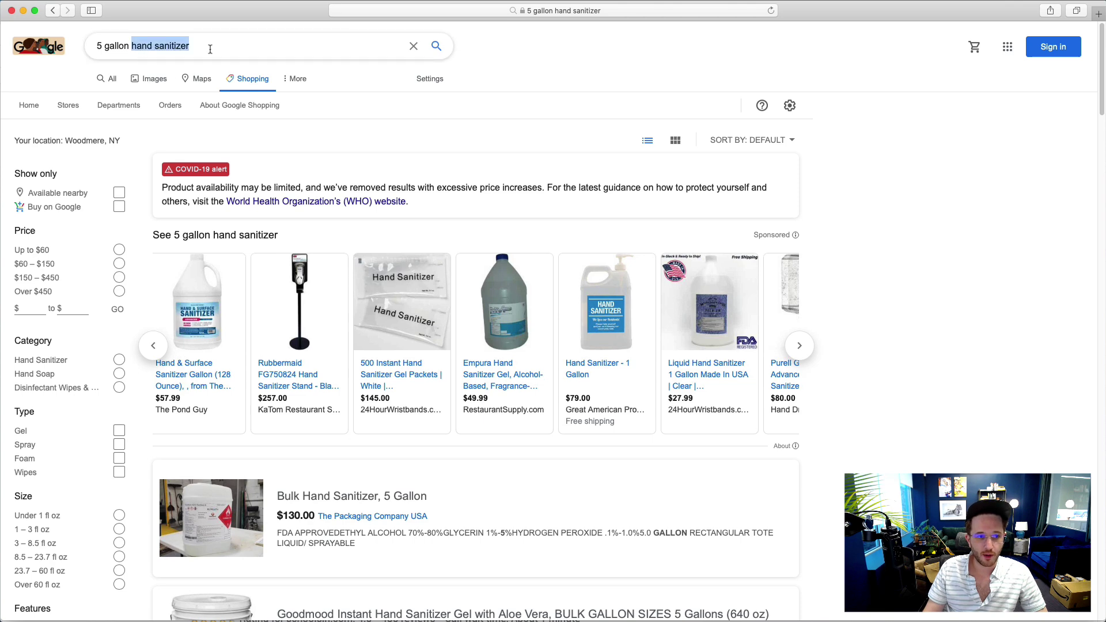
{"action": "type", "text": "antib"}
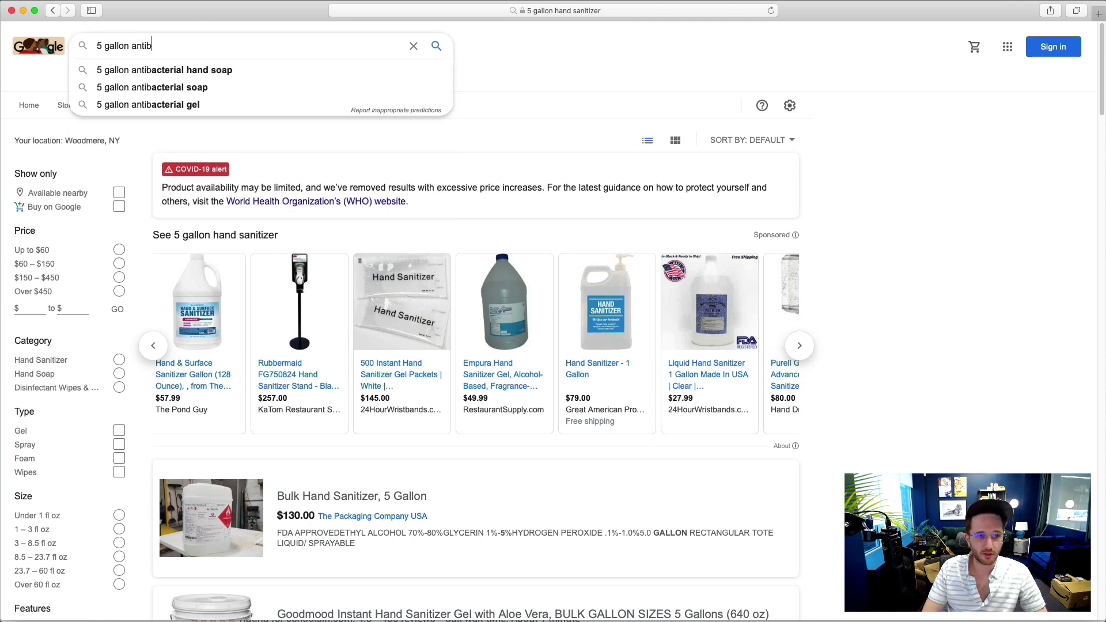
{"action": "key", "text": "Down"}
{"action": "key", "text": "Down"}
{"action": "key", "text": "Down"}
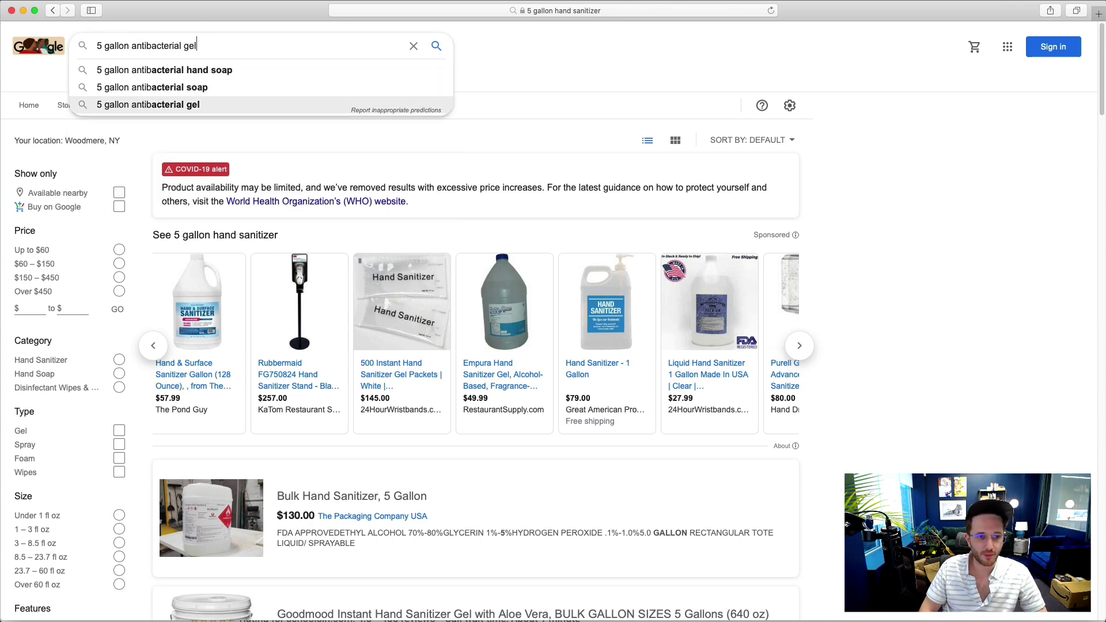
{"action": "key", "text": "Return"}
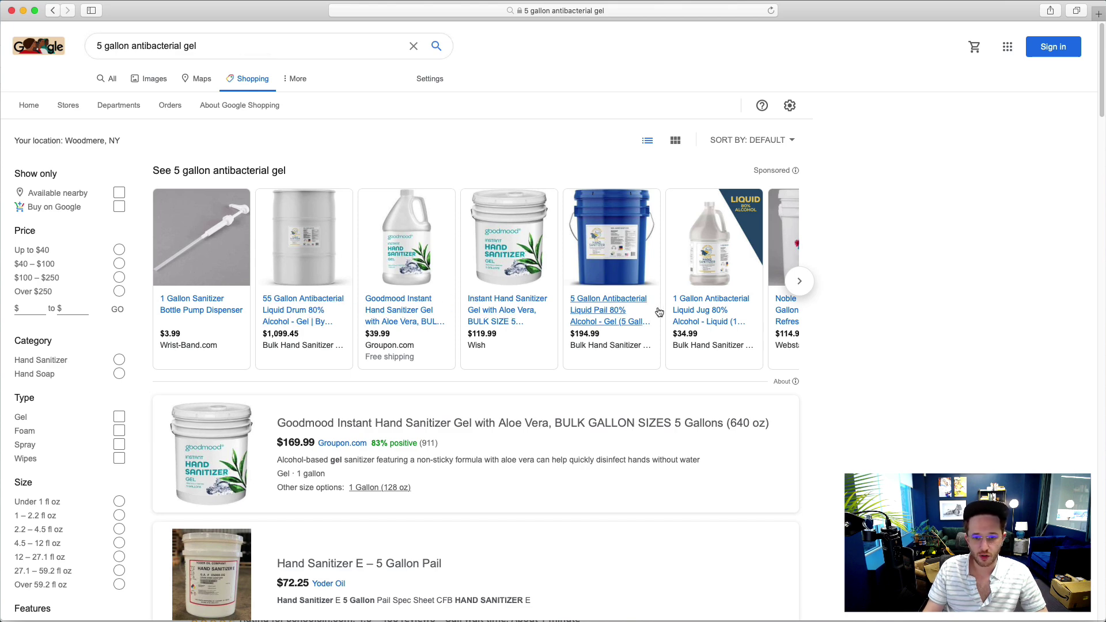
{"action": "left_click", "coordinate": [798, 281]}
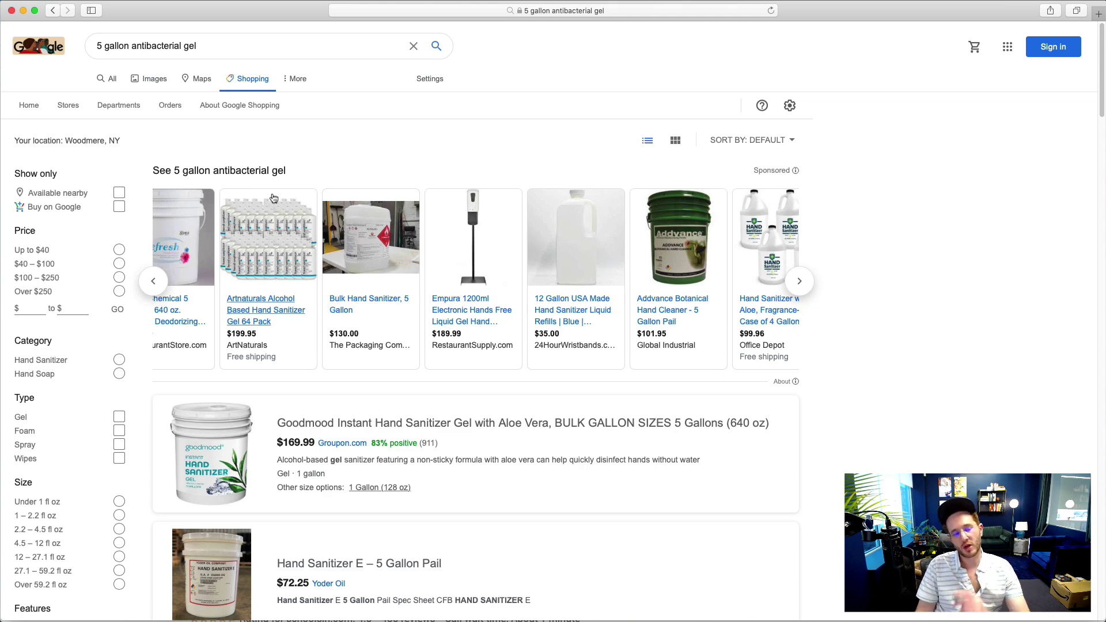
Close the Safari window, switch to Google Ads in Chrome and open the Single Product (1 and 5 gallon) ad group in AMG | Standard Shopping.
{"action": "left_click", "coordinate": [12, 10]}
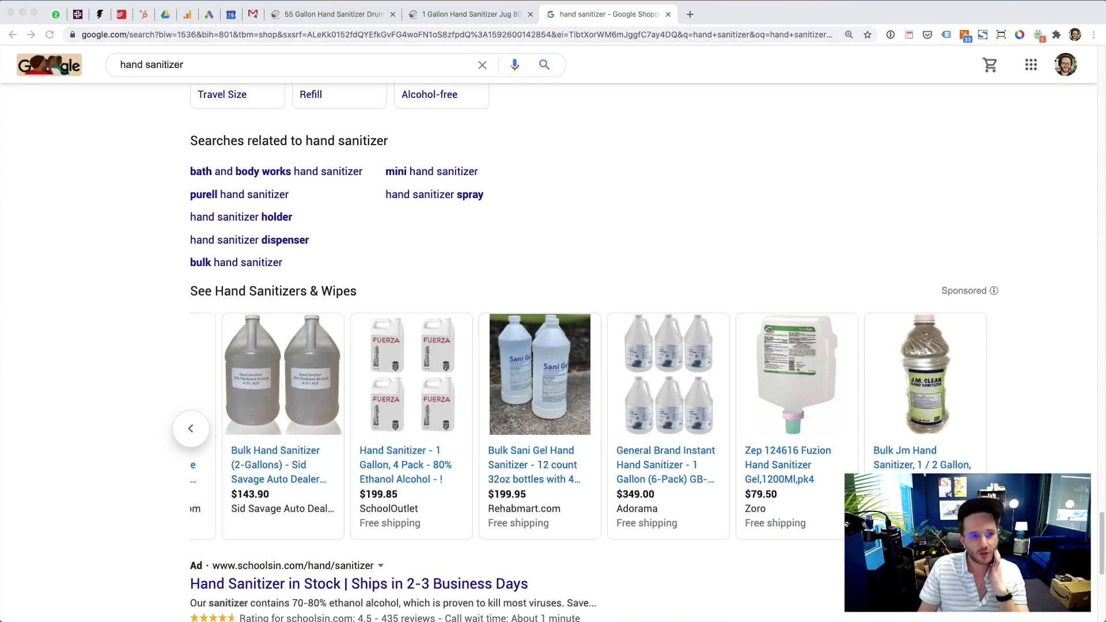
{"action": "left_click", "coordinate": [211, 15]}
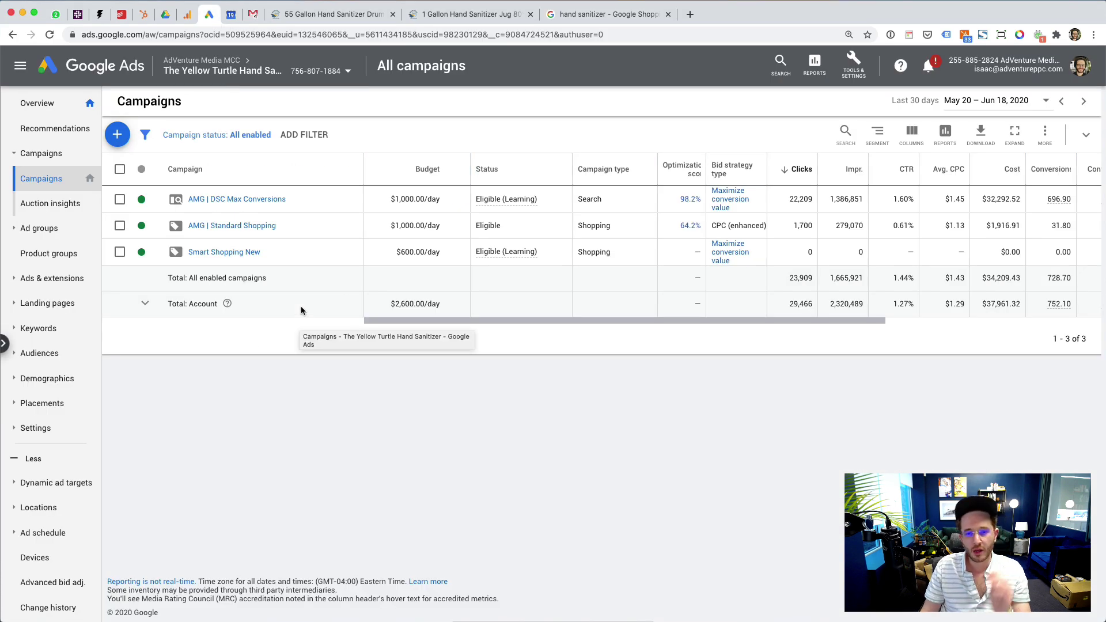
{"action": "left_click", "coordinate": [225, 228]}
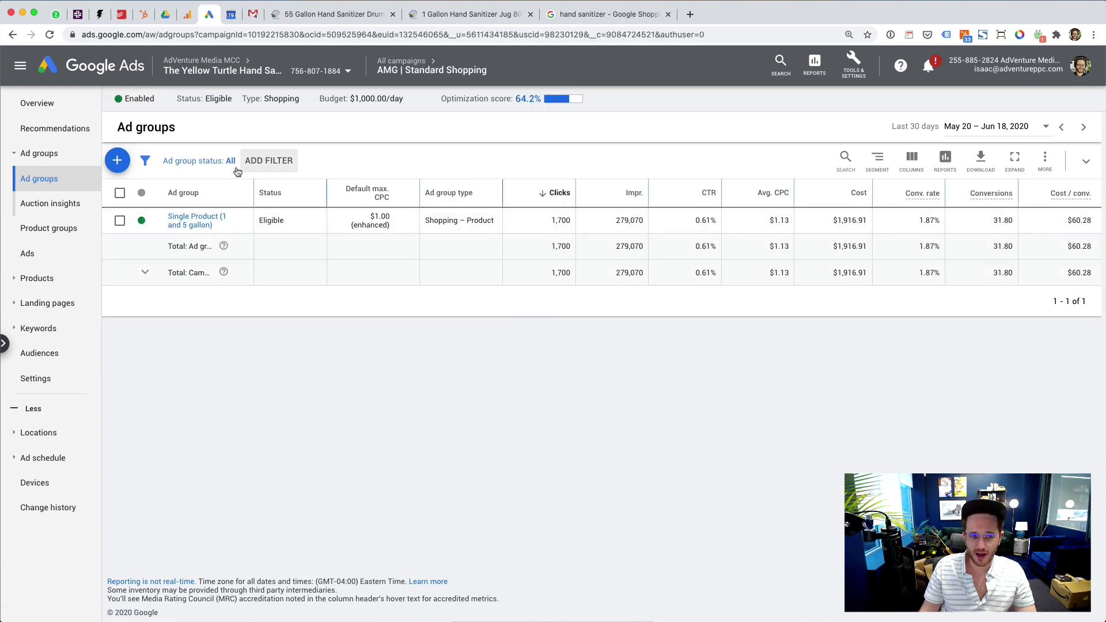
{"action": "left_click", "coordinate": [202, 224]}
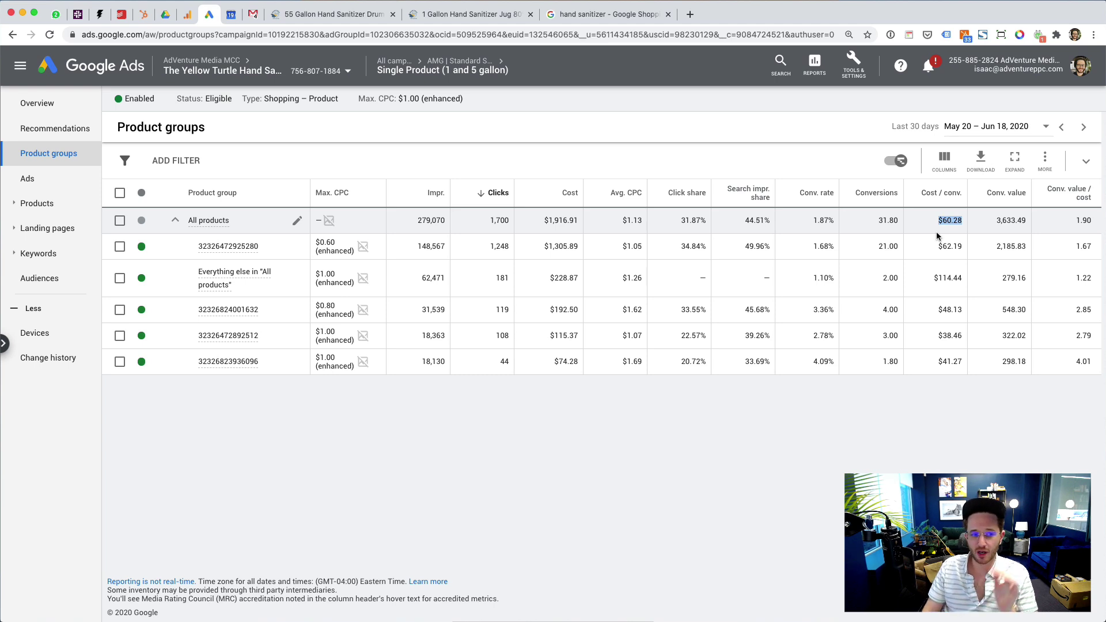
Open the ad group's overview and examine its performance chart, searches, diagnostics, auction insights, devices, and day and hour cards.
{"action": "left_click", "coordinate": [65, 110]}
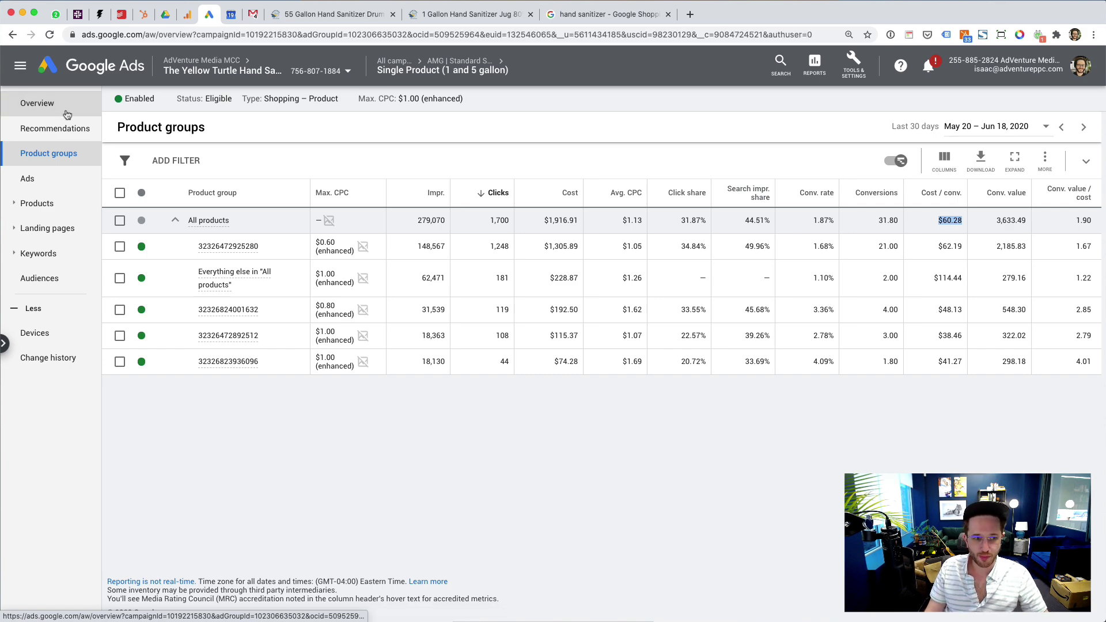
{"action": "scroll", "coordinate": [326, 330], "scroll_direction": "down", "scroll_amount": 2}
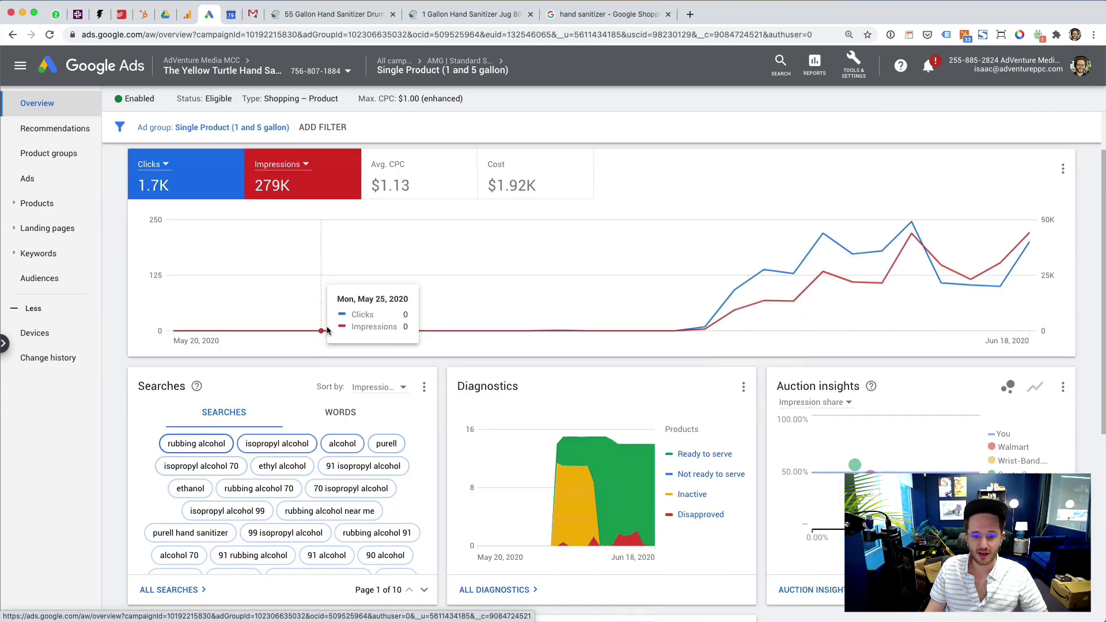
{"action": "scroll", "coordinate": [326, 330], "scroll_direction": "up", "scroll_amount": 2}
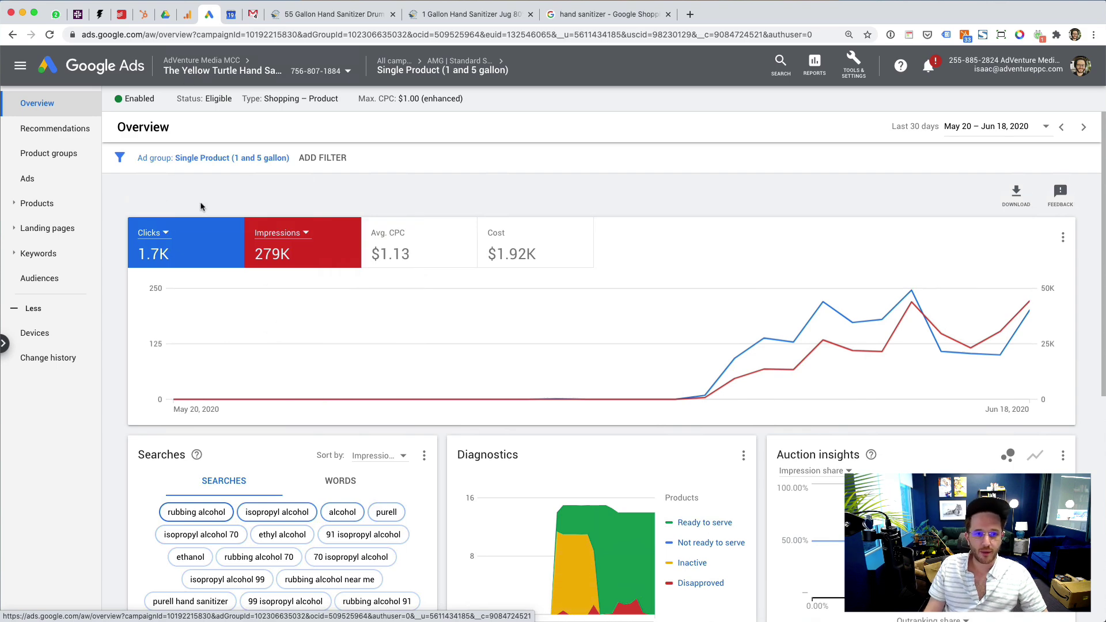
{"action": "scroll", "coordinate": [209, 199], "scroll_direction": "down", "scroll_amount": 10}
{"action": "scroll", "coordinate": [214, 212], "scroll_direction": "up", "scroll_amount": 10}
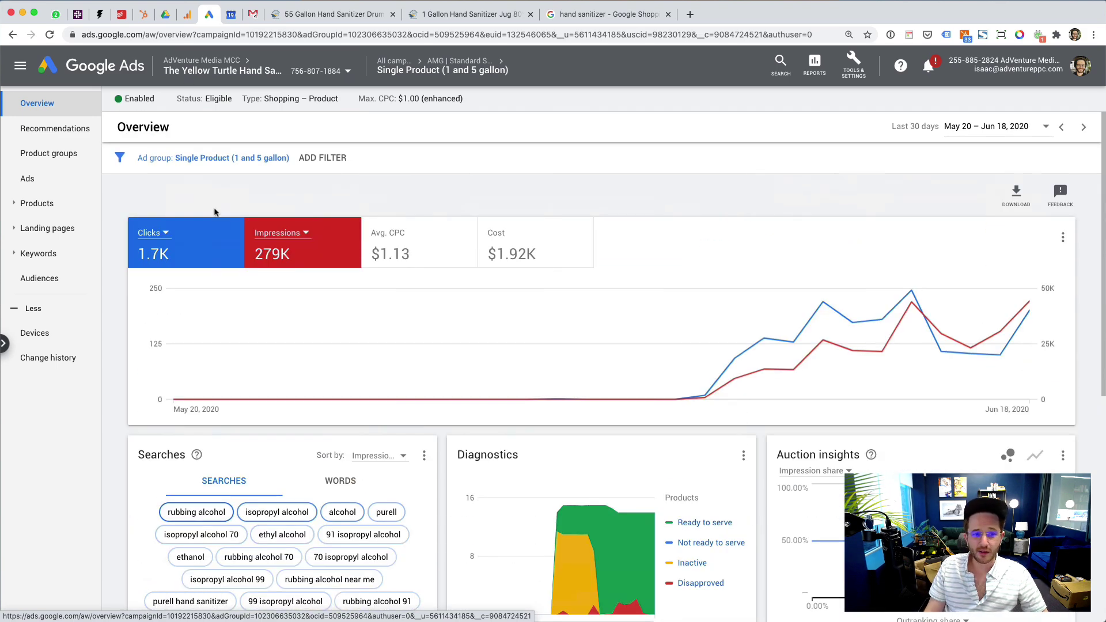
{"action": "scroll", "coordinate": [501, 279], "scroll_direction": "down", "scroll_amount": 5}
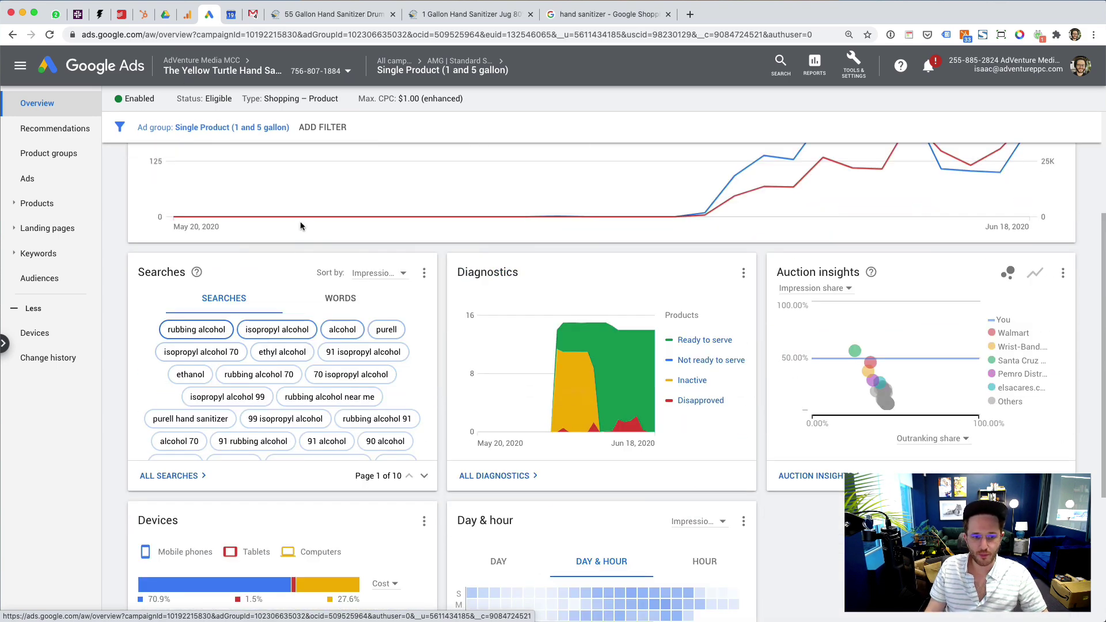
{"action": "scroll", "coordinate": [231, 224], "scroll_direction": "up", "scroll_amount": 5}
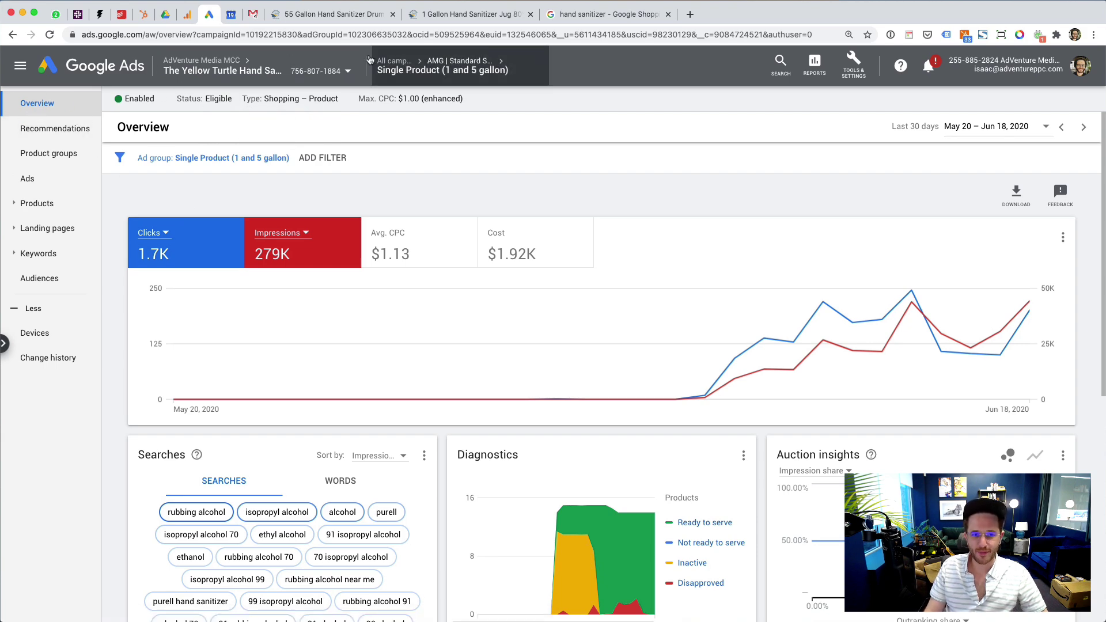
{"action": "scroll", "coordinate": [572, 475], "scroll_direction": "down", "scroll_amount": 5}
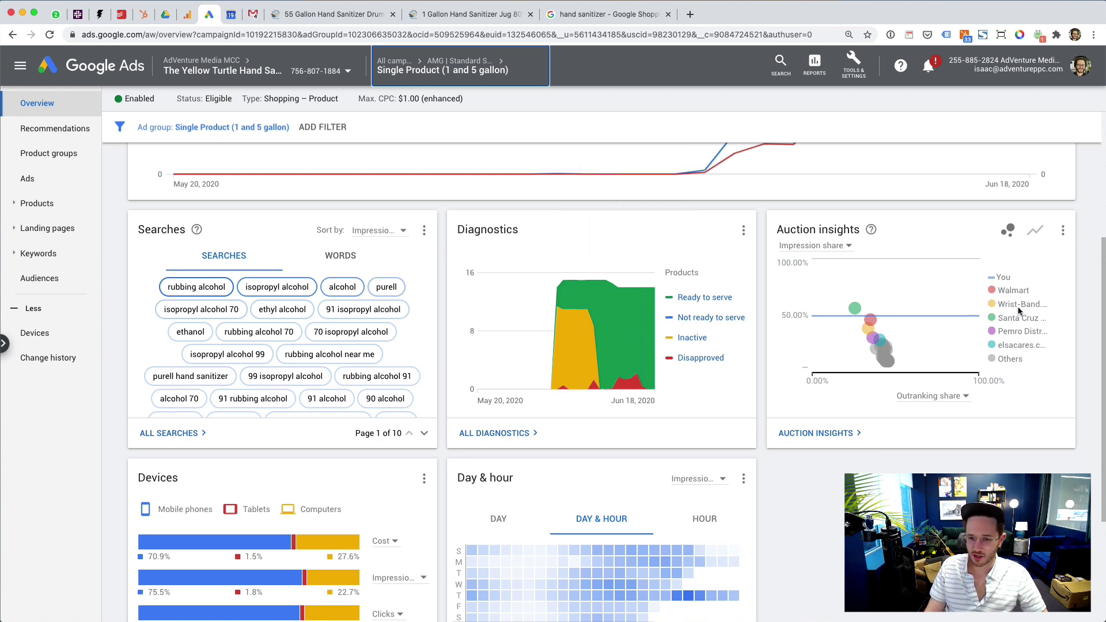
{"action": "scroll", "coordinate": [966, 409], "scroll_direction": "down", "scroll_amount": 3}
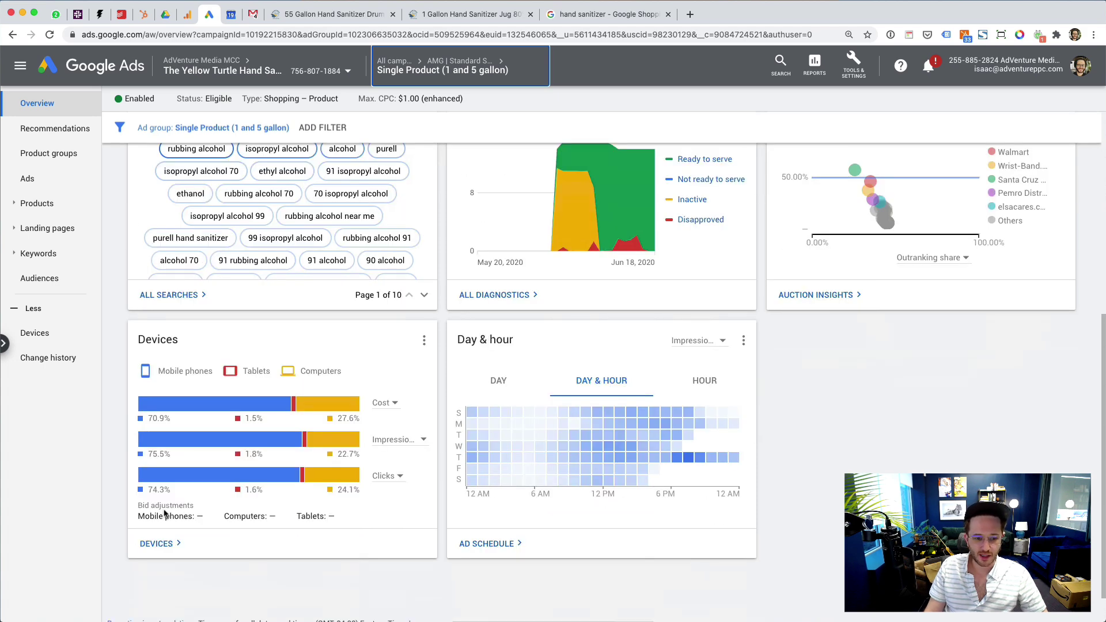
{"action": "scroll", "coordinate": [164, 514], "scroll_direction": "up", "scroll_amount": 6}
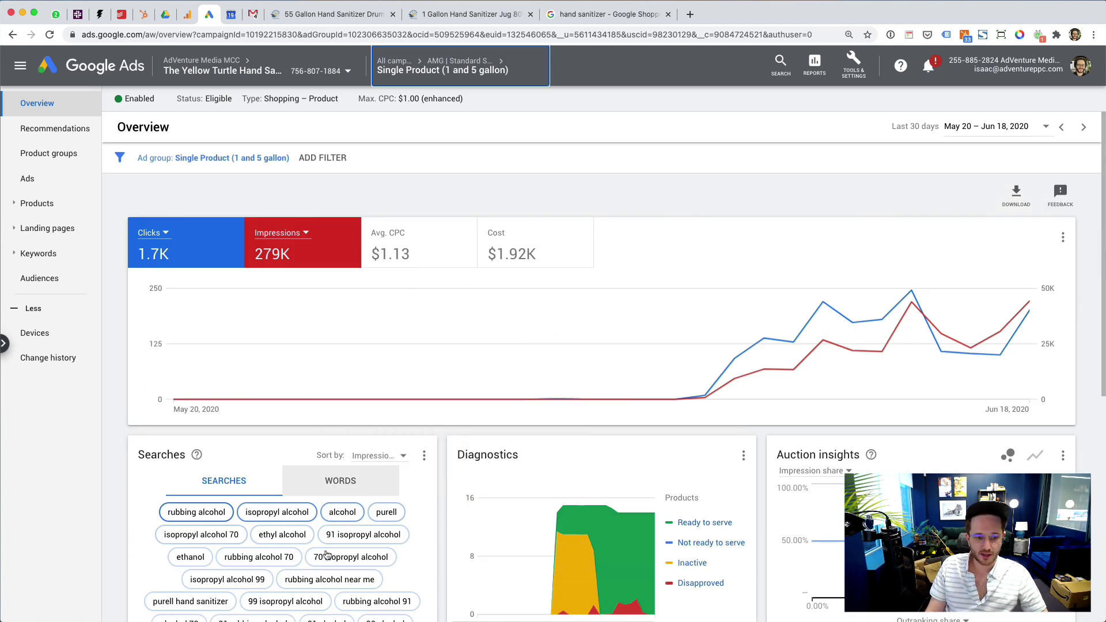
Examine the ad group's search terms, checking the details for isopropyl alcohol and 91 isopropyl alcohol.
{"action": "scroll", "coordinate": [328, 552], "scroll_direction": "down", "scroll_amount": 3}
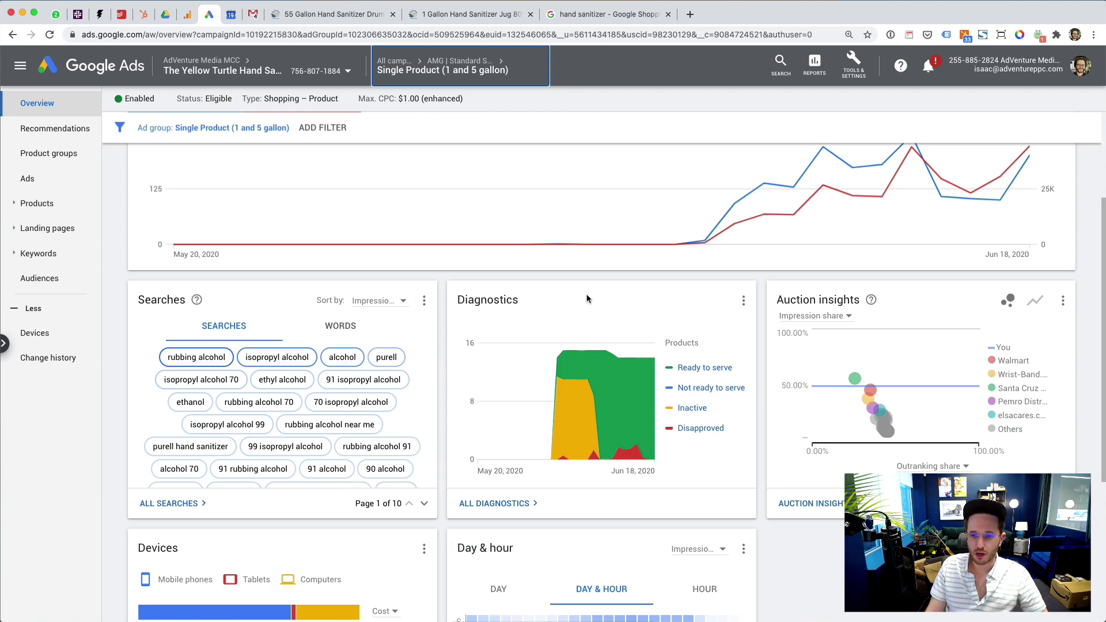
{"action": "scroll", "coordinate": [582, 323], "scroll_direction": "up", "scroll_amount": 2}
{"action": "scroll", "coordinate": [518, 395], "scroll_direction": "down", "scroll_amount": 4}
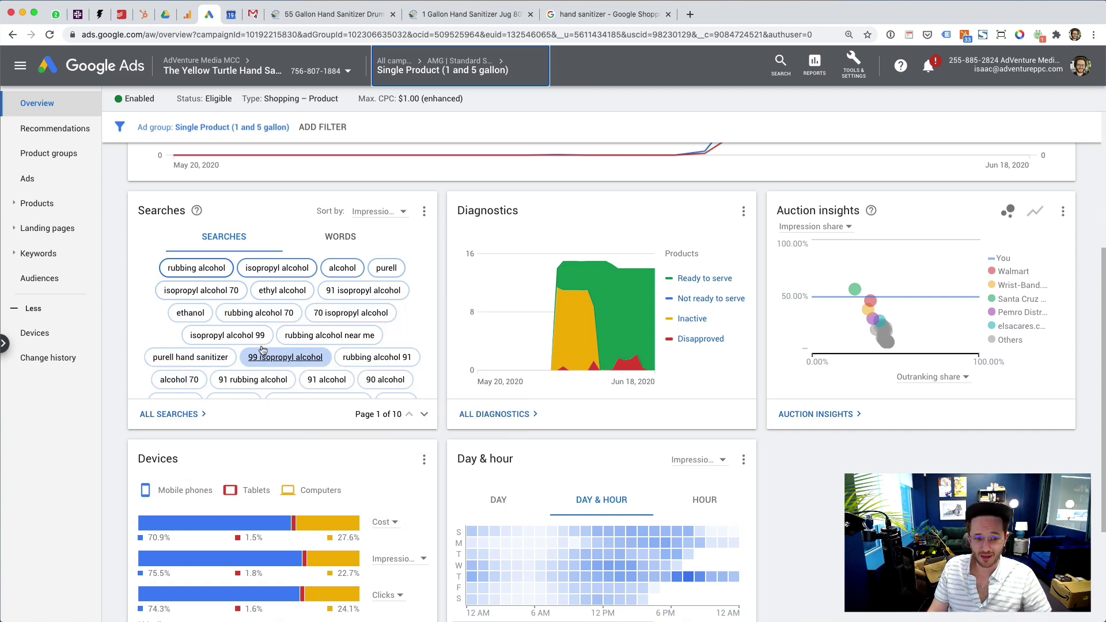
{"action": "mouse_move", "coordinate": [274, 280]}
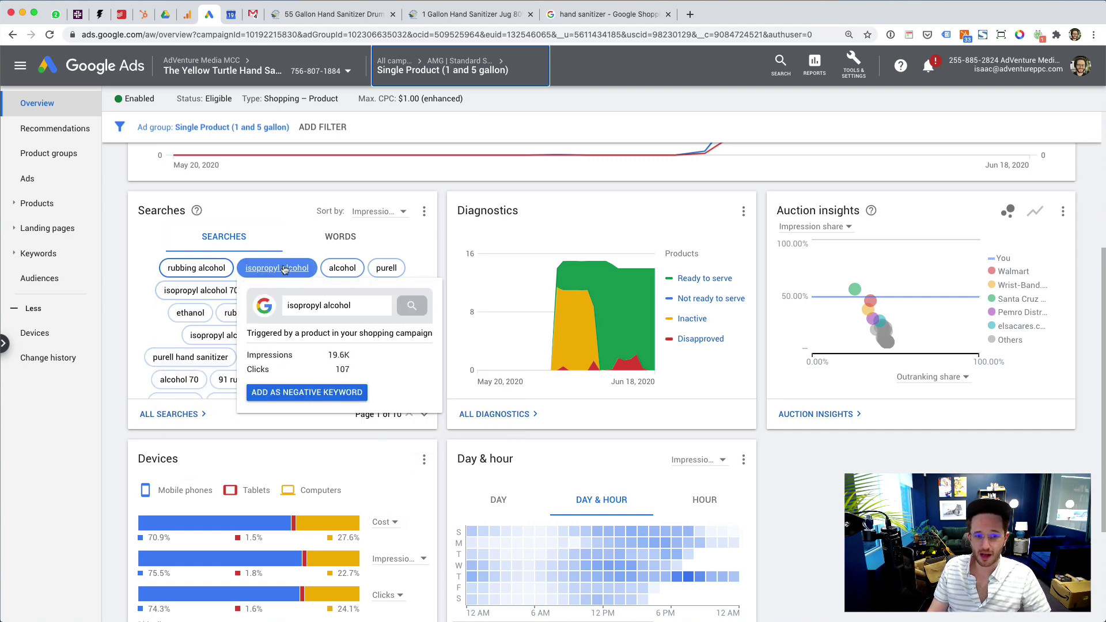
{"action": "mouse_move", "coordinate": [361, 291]}
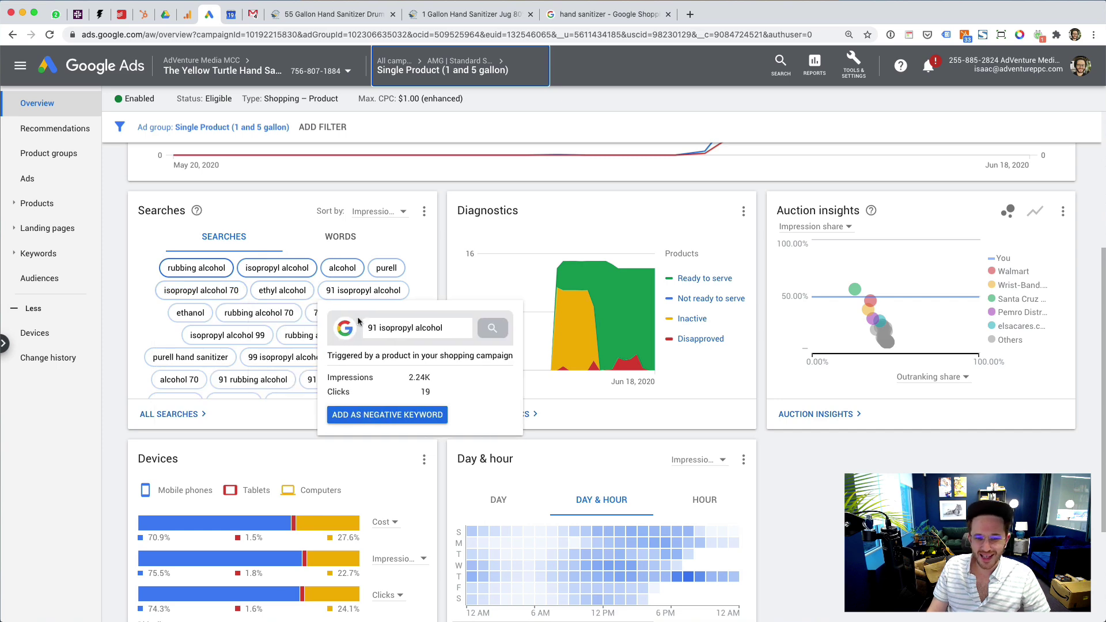
{"action": "scroll", "coordinate": [420, 399], "scroll_direction": "up", "scroll_amount": 2}
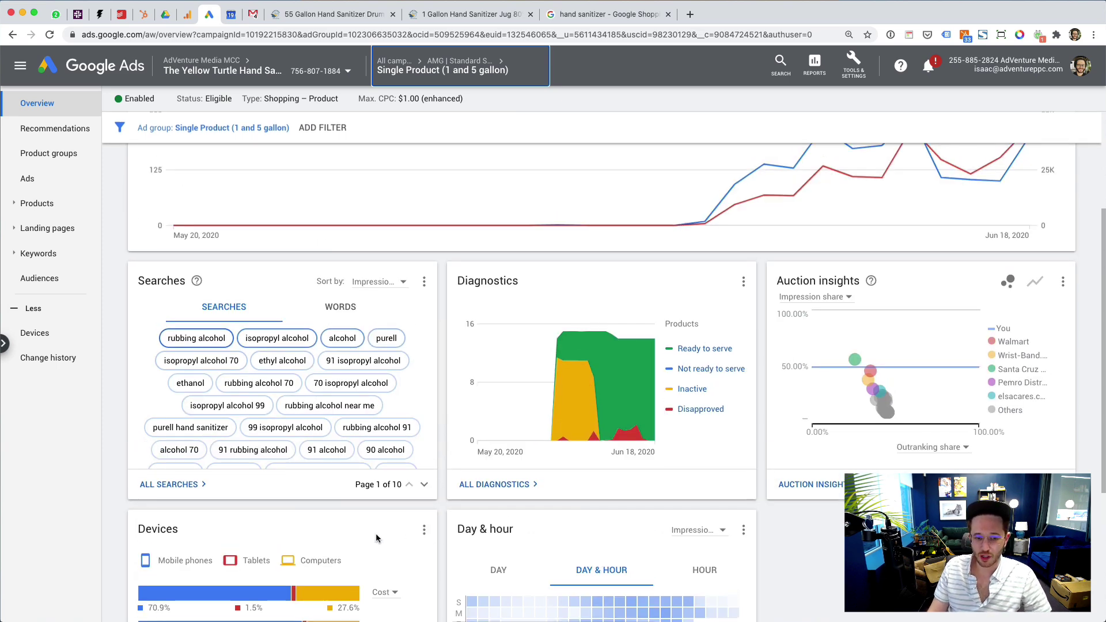
Page through the ad group's search terms in the Searches card, checking the details for 90 alcohol and gallon hand sanitizer.
{"action": "scroll", "coordinate": [377, 426], "scroll_direction": "up", "scroll_amount": 3}
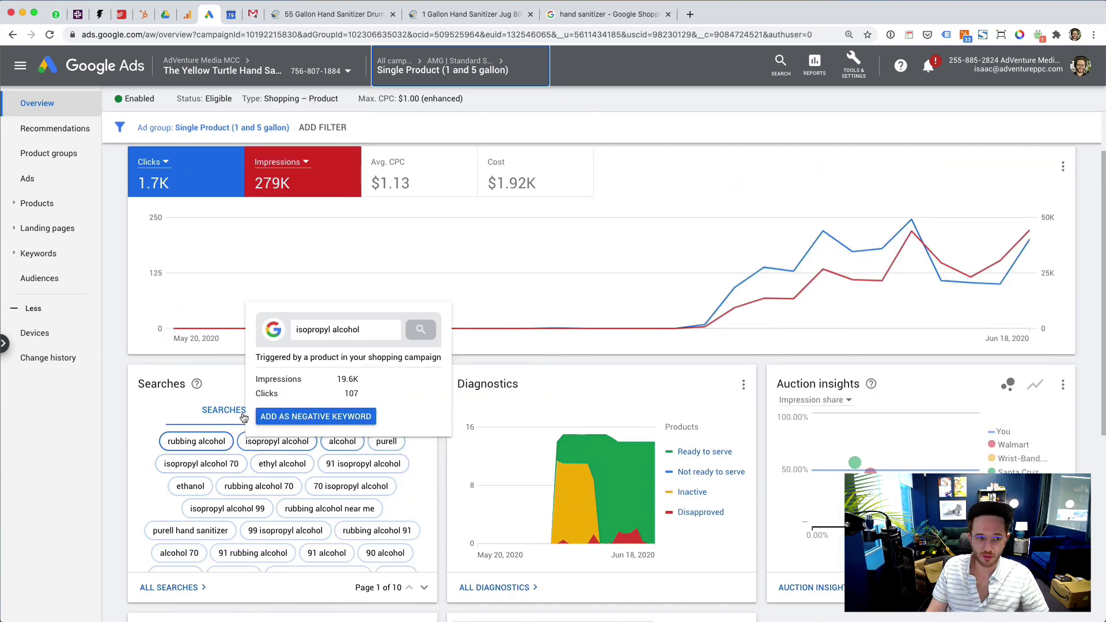
{"action": "scroll", "coordinate": [243, 417], "scroll_direction": "down", "scroll_amount": 2}
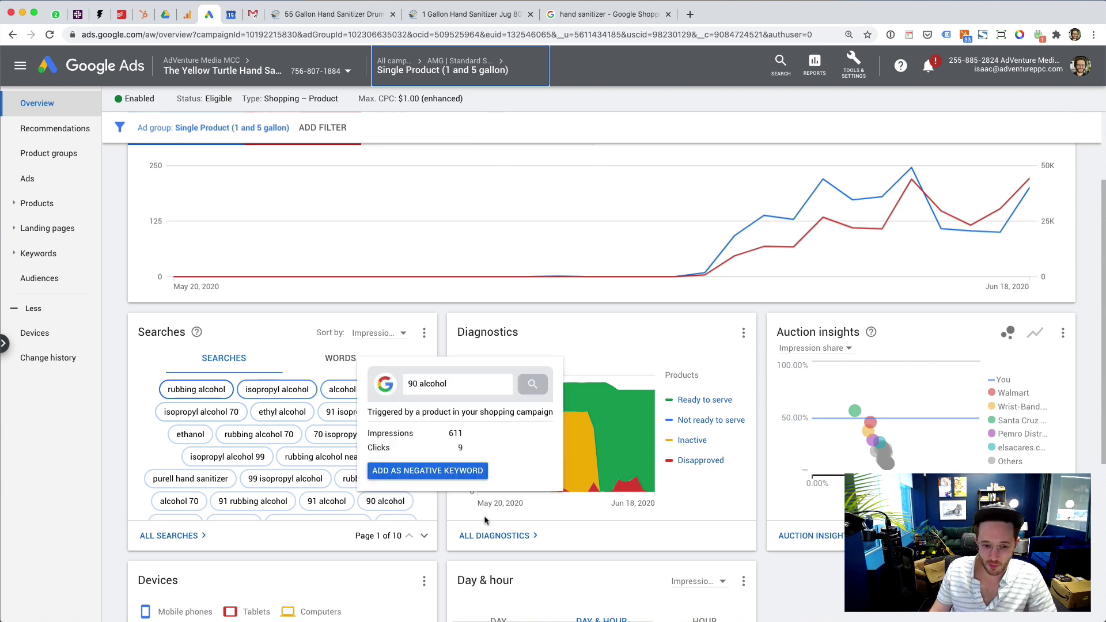
{"action": "left_click", "coordinate": [424, 536]}
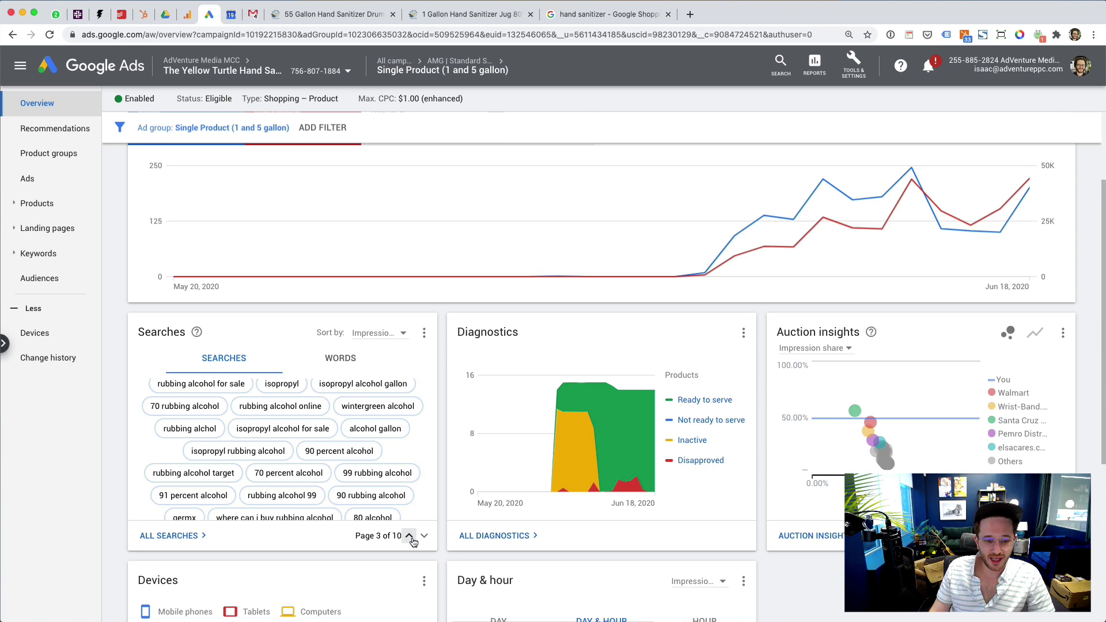
{"action": "left_click", "coordinate": [409, 537]}
{"action": "mouse_move", "coordinate": [244, 487]}
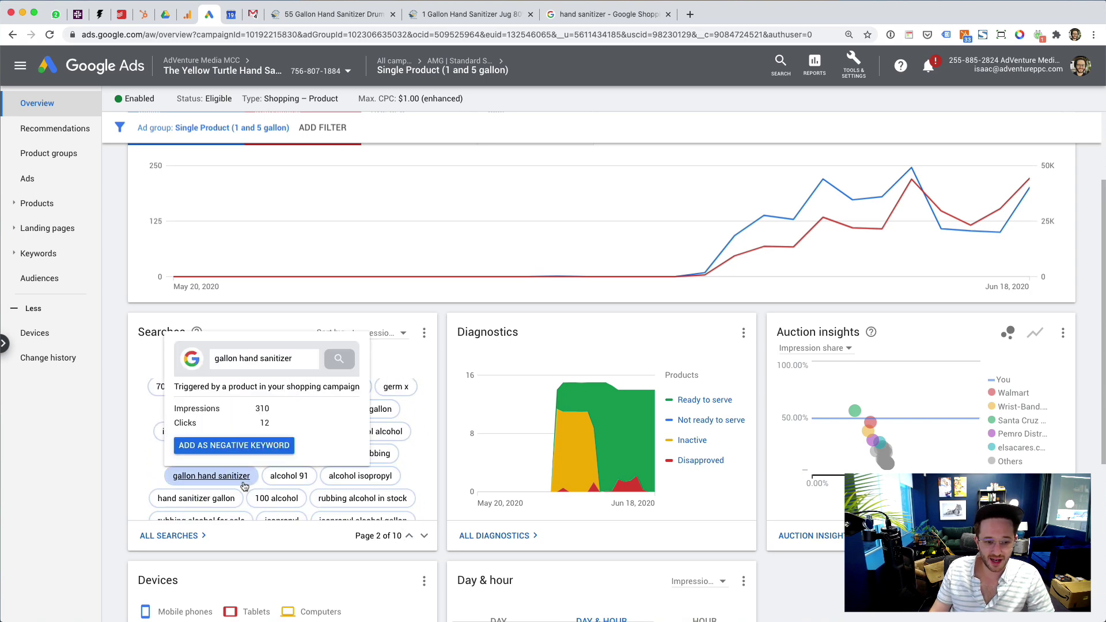
{"action": "left_click", "coordinate": [424, 536]}
{"action": "left_click", "coordinate": [424, 536]}
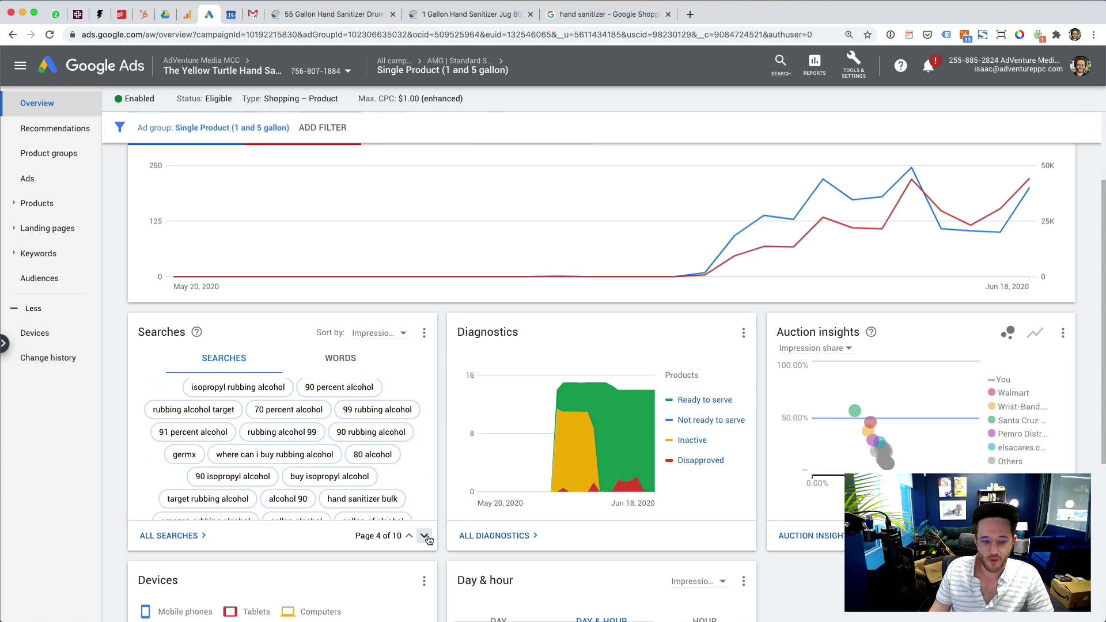
{"action": "left_click", "coordinate": [424, 536]}
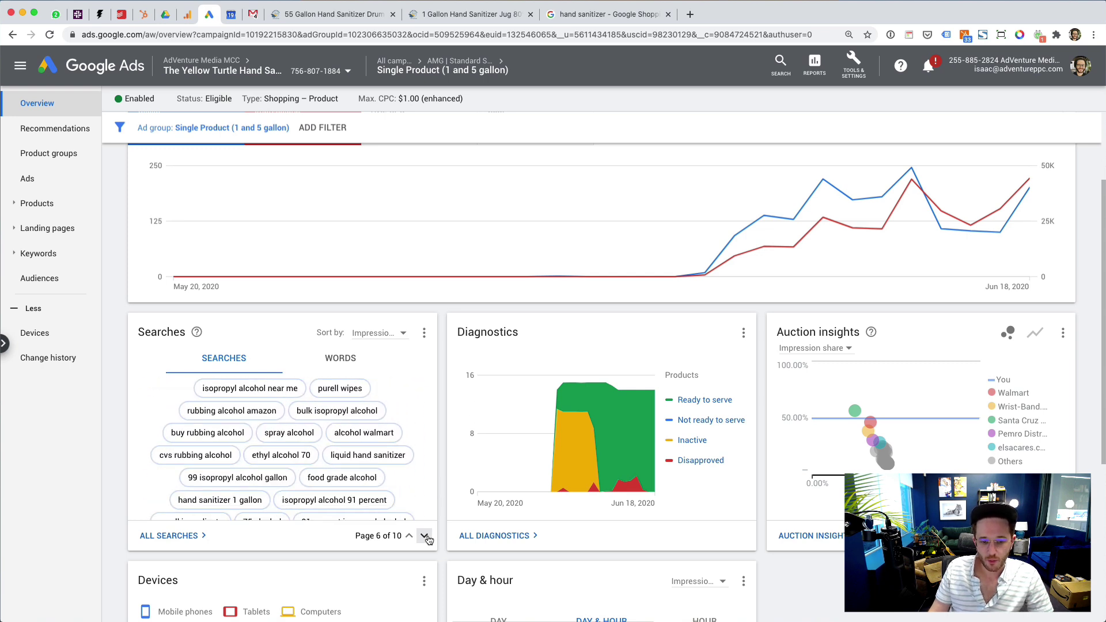
{"action": "left_click", "coordinate": [425, 536]}
{"action": "left_click", "coordinate": [425, 536]}
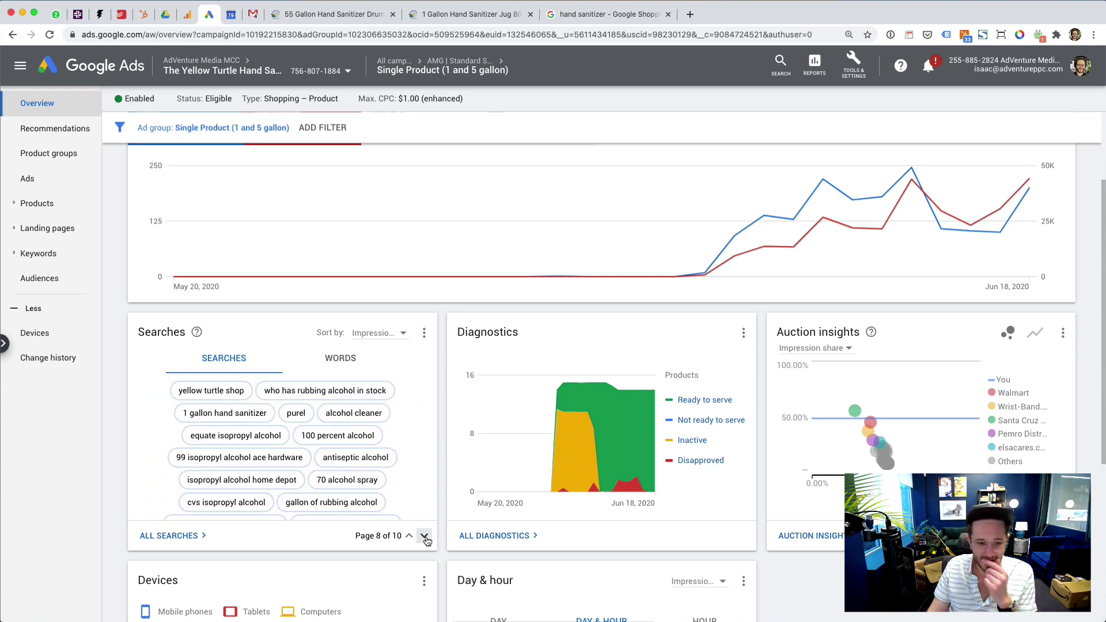
{"action": "left_click", "coordinate": [424, 536]}
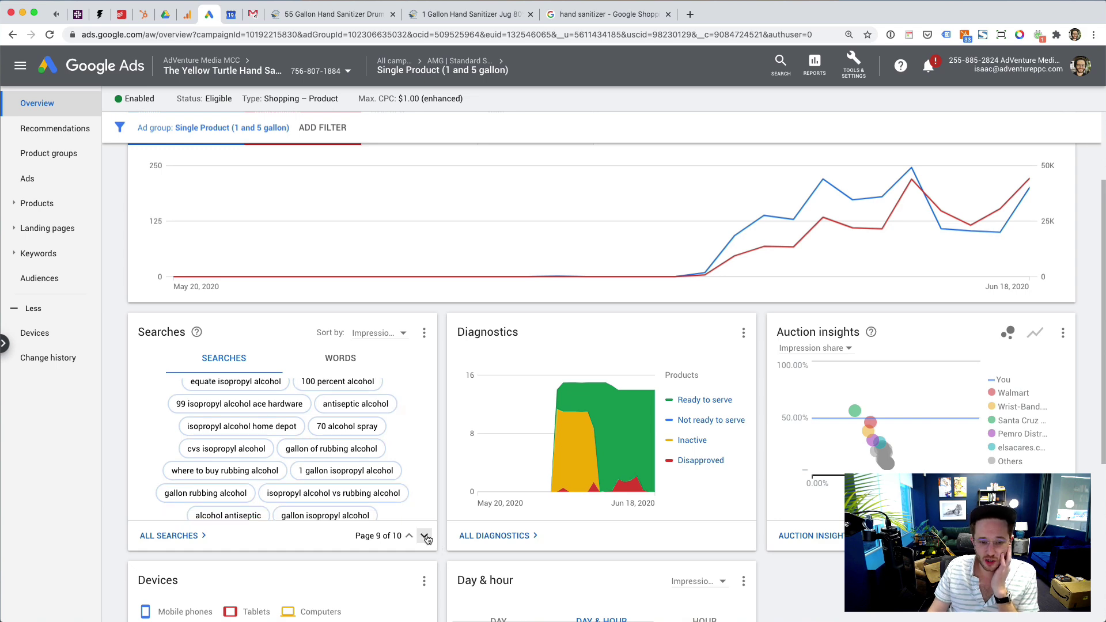
{"action": "left_click", "coordinate": [424, 536]}
{"action": "scroll", "coordinate": [426, 307], "scroll_direction": "up", "scroll_amount": 2}
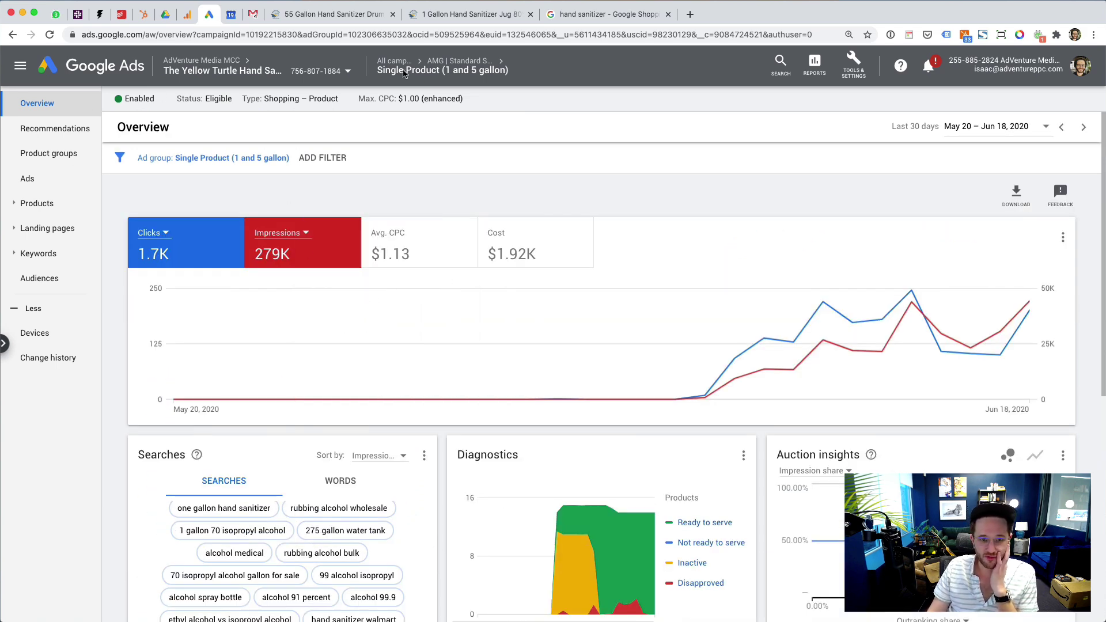
Return to the list of all campaigns and set its date range to Today.
{"action": "left_click", "coordinate": [467, 62]}
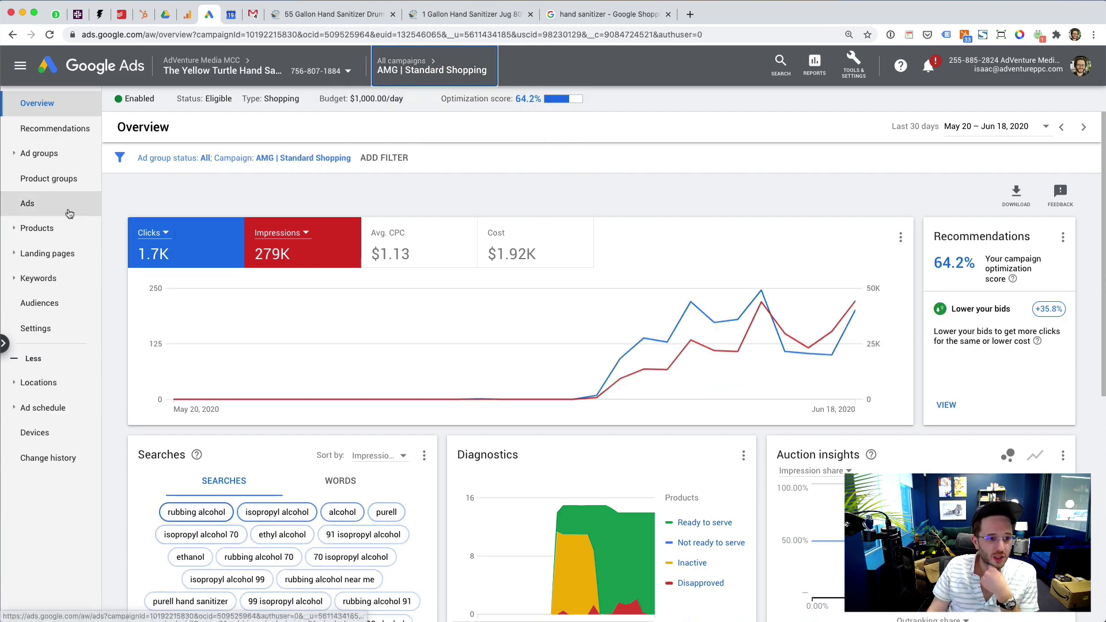
{"action": "left_click", "coordinate": [397, 63]}
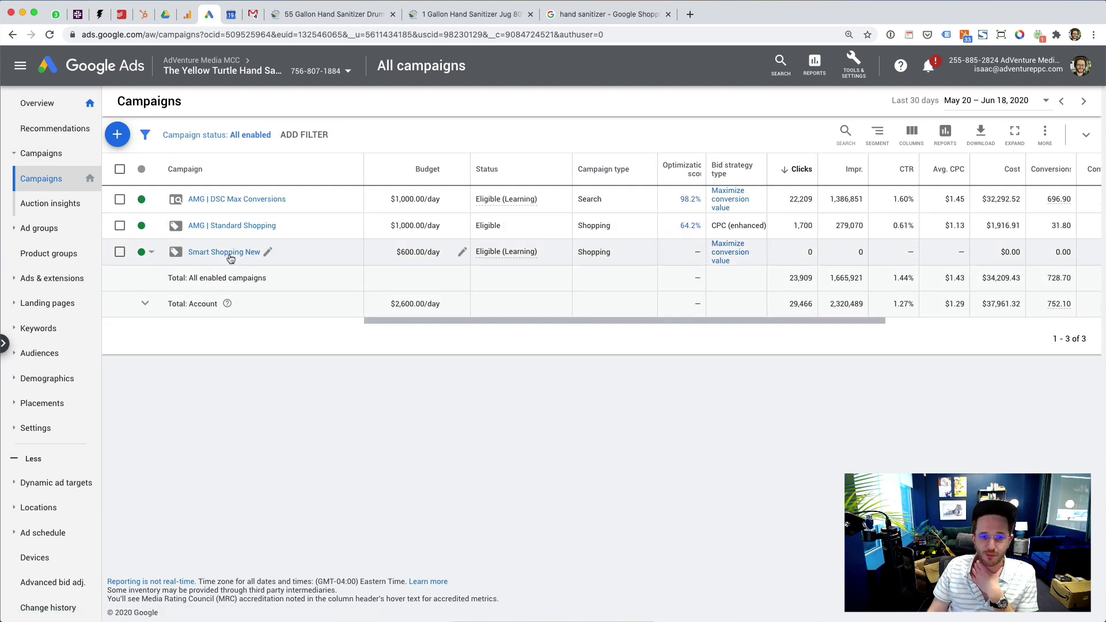
{"action": "left_click", "coordinate": [994, 103]}
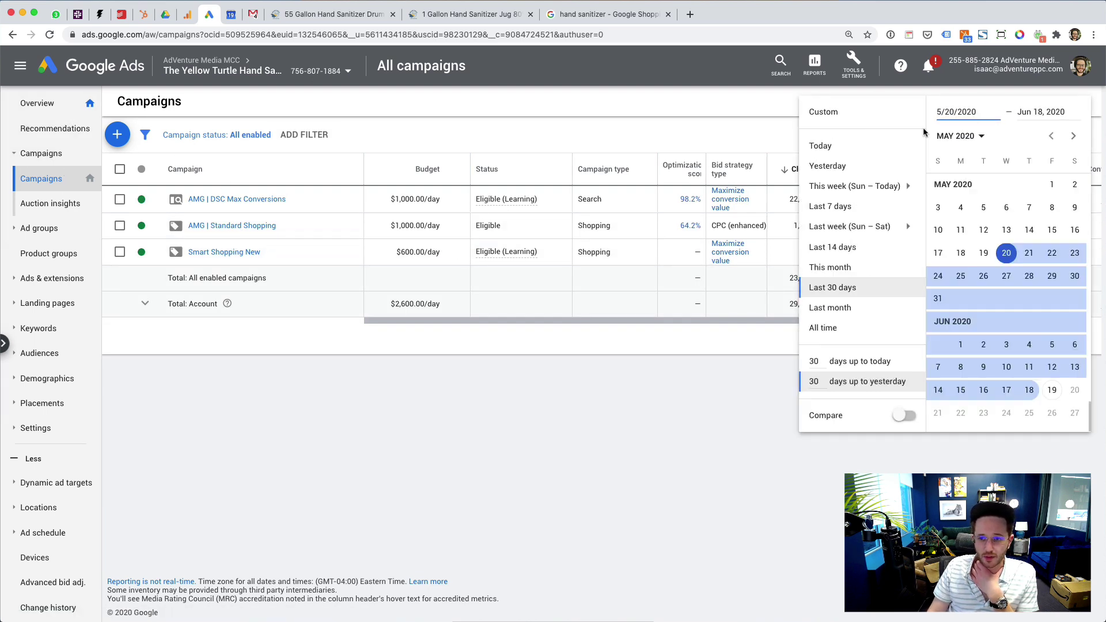
{"action": "left_click", "coordinate": [829, 144]}
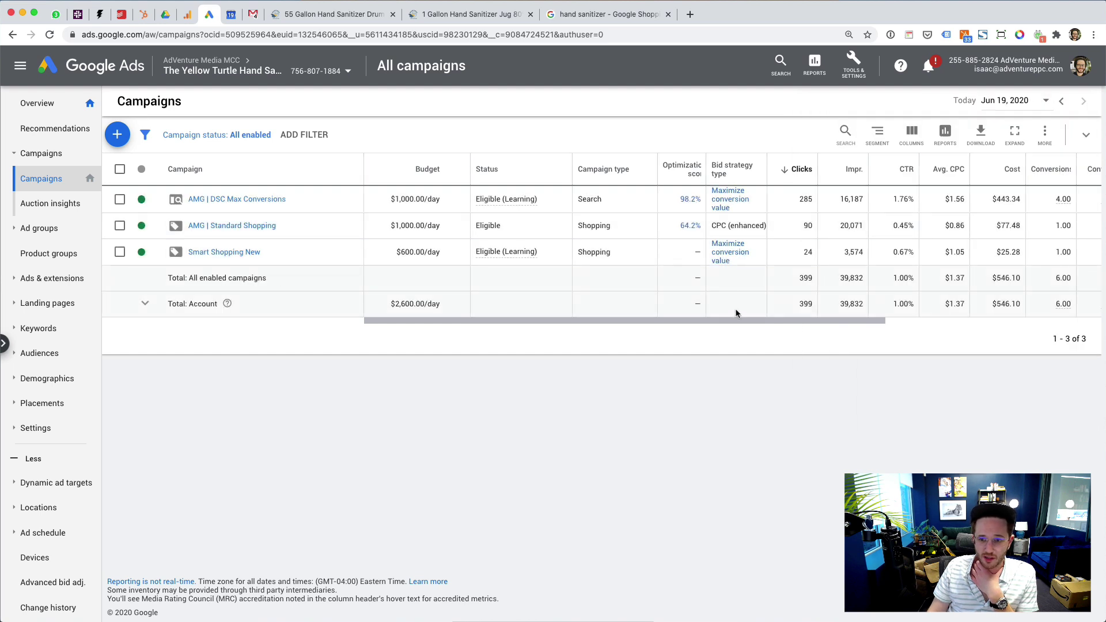
Compare the enabled campaigns' clicks, cost, conversion, profit and ROI columns for the day.
{"action": "left_click_drag", "start_coordinate": [741, 320], "coordinate": [874, 321]}
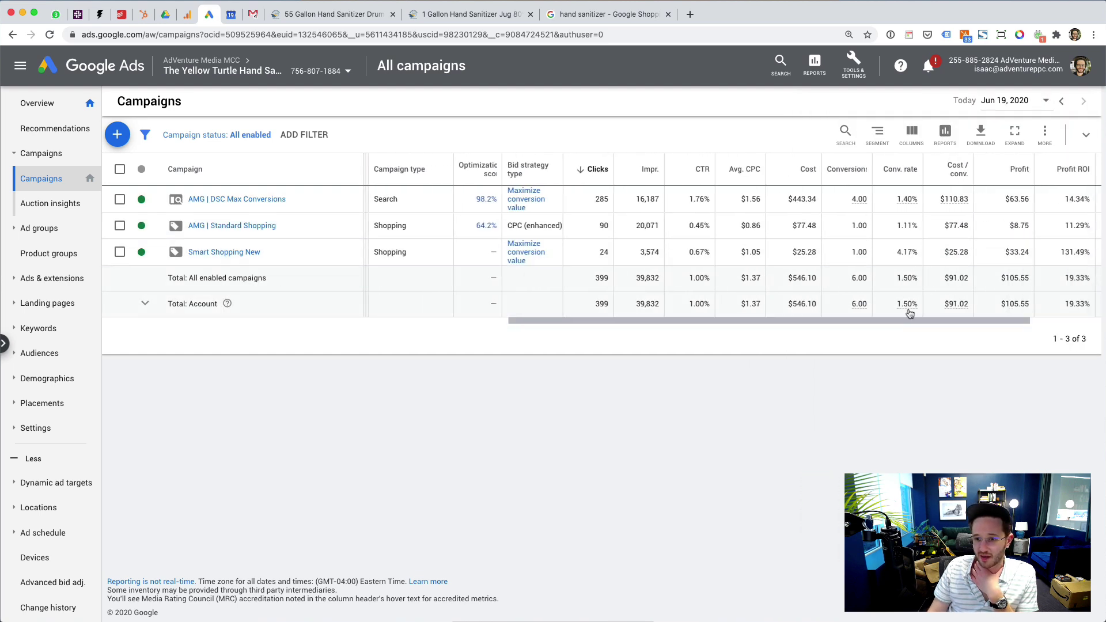
{"action": "scroll", "coordinate": [915, 311], "scroll_direction": "right", "scroll_amount": 2}
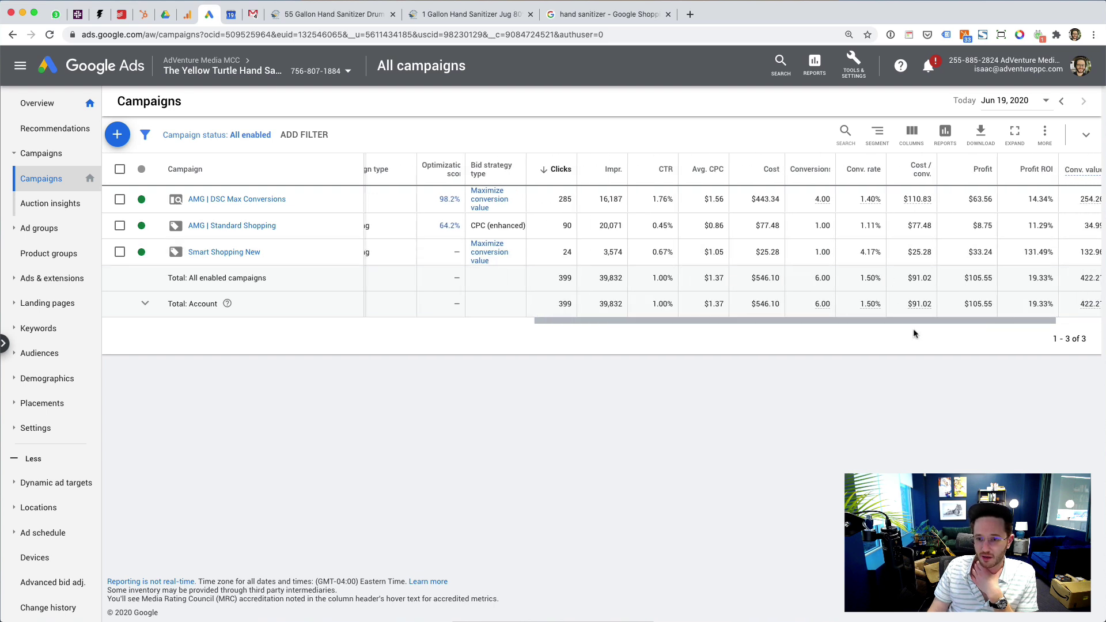
{"action": "left_click_drag", "start_coordinate": [900, 324], "coordinate": [599, 315]}
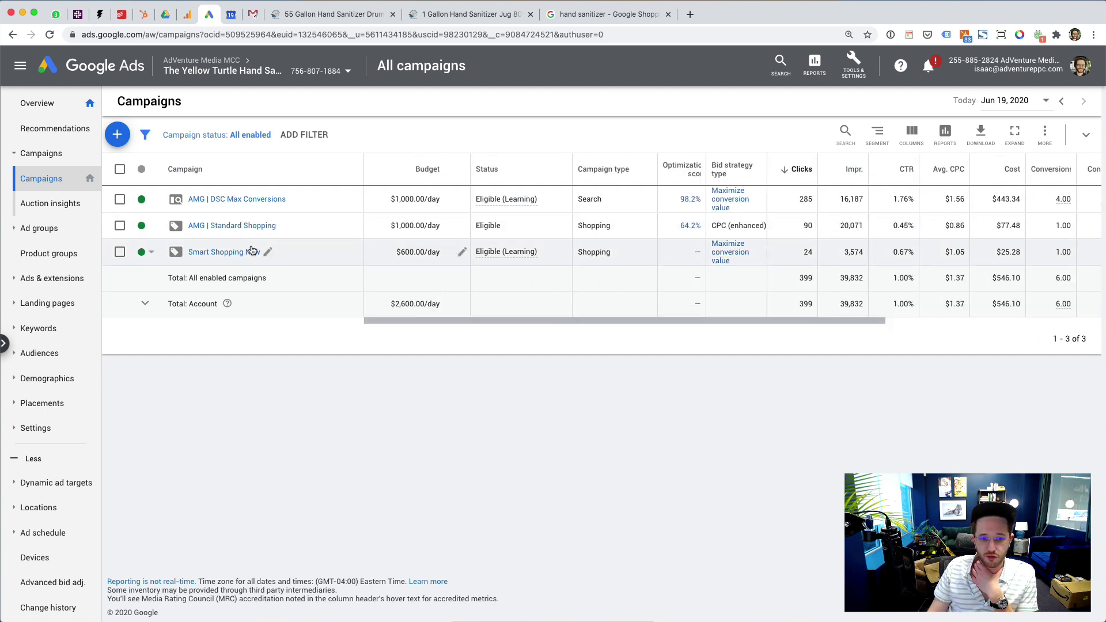
{"action": "scroll", "coordinate": [698, 321], "scroll_direction": "right", "scroll_amount": 5}
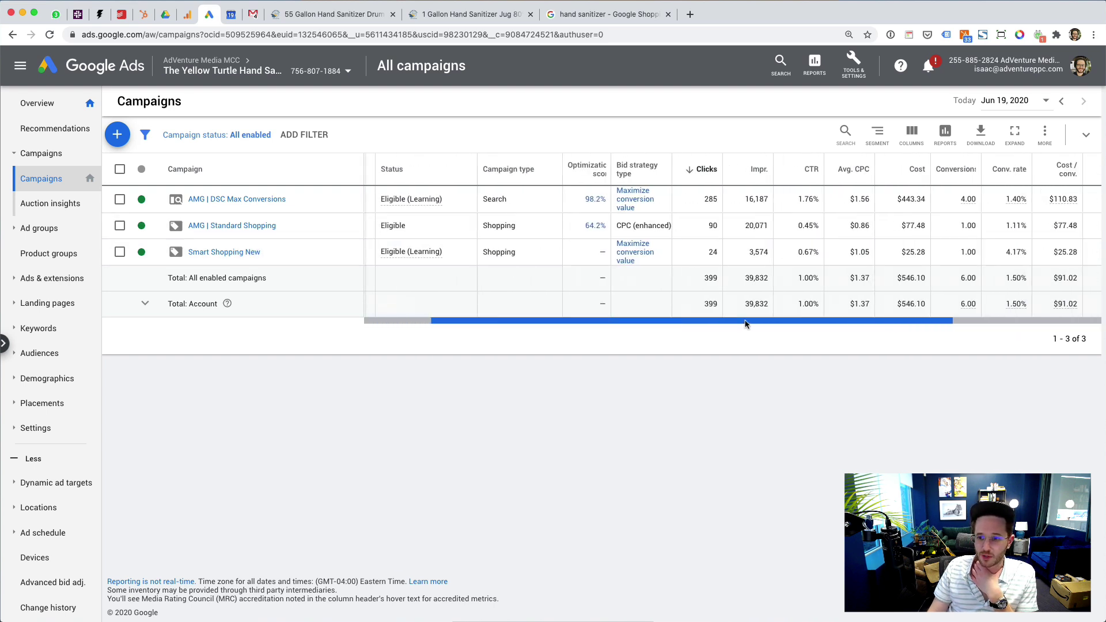
{"action": "left_click_drag", "start_coordinate": [745, 323], "coordinate": [622, 303]}
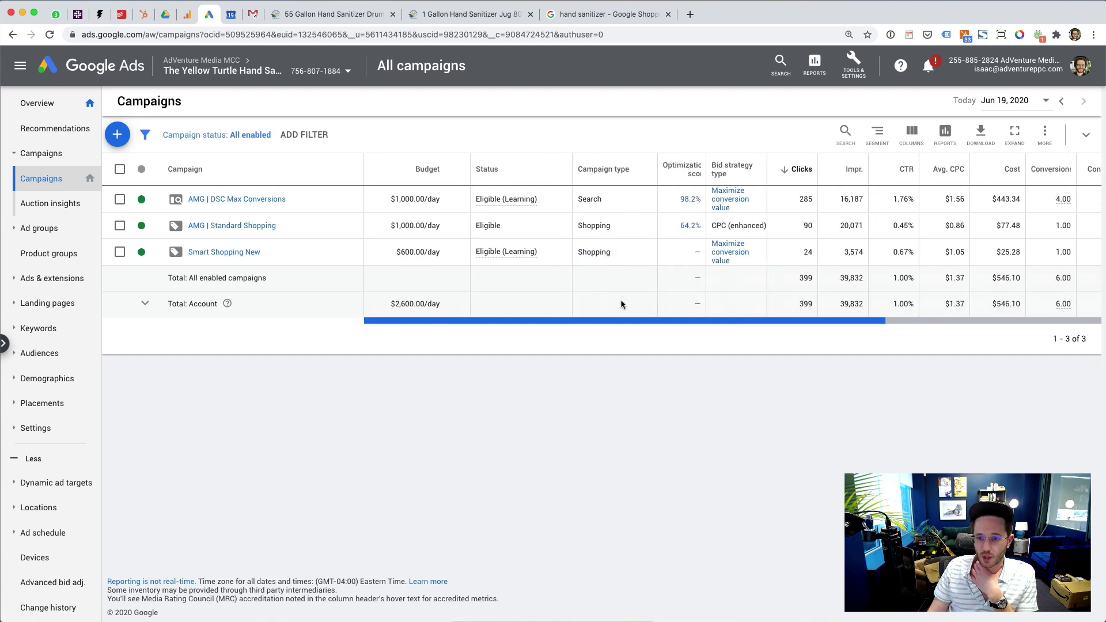
Check the Smart Shopping New campaign's settings and open its overview.
{"action": "left_click", "coordinate": [224, 253]}
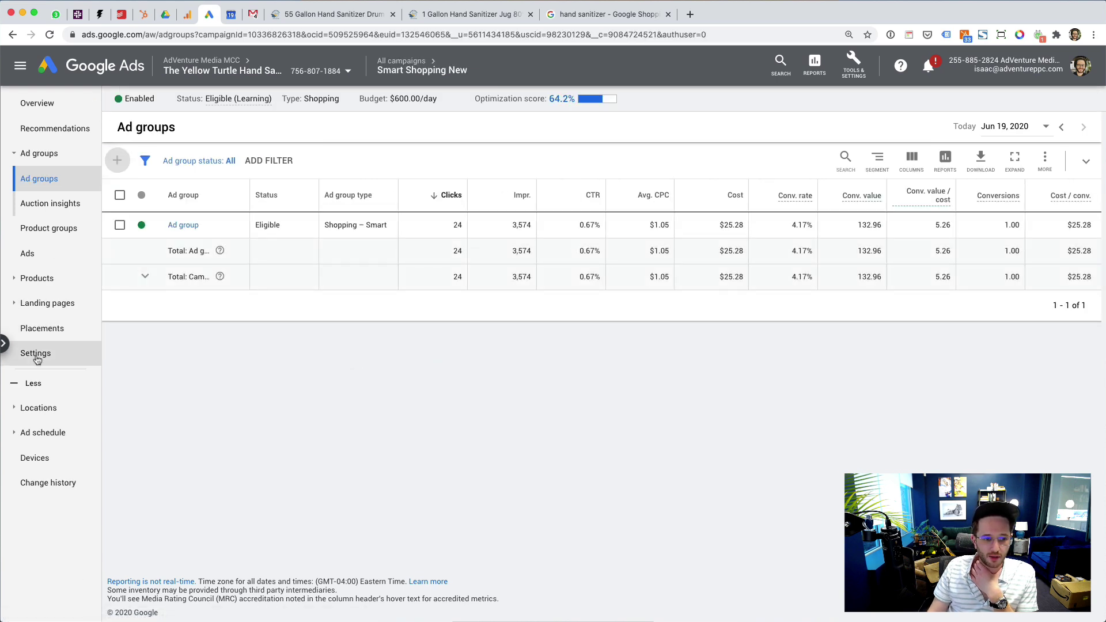
{"action": "left_click", "coordinate": [23, 353]}
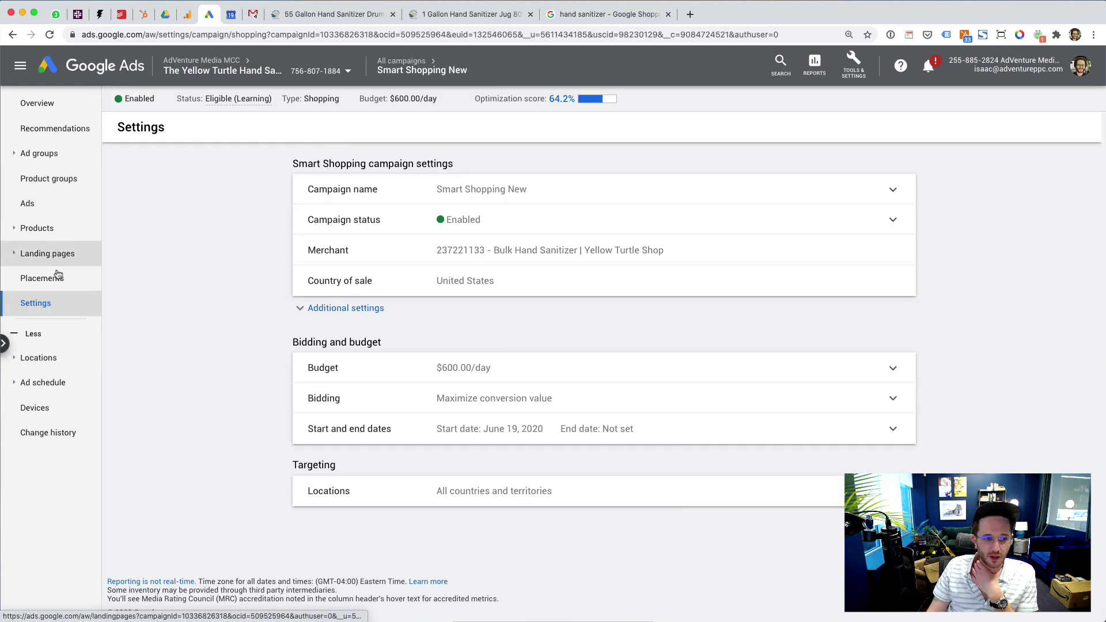
{"action": "left_click", "coordinate": [42, 103]}
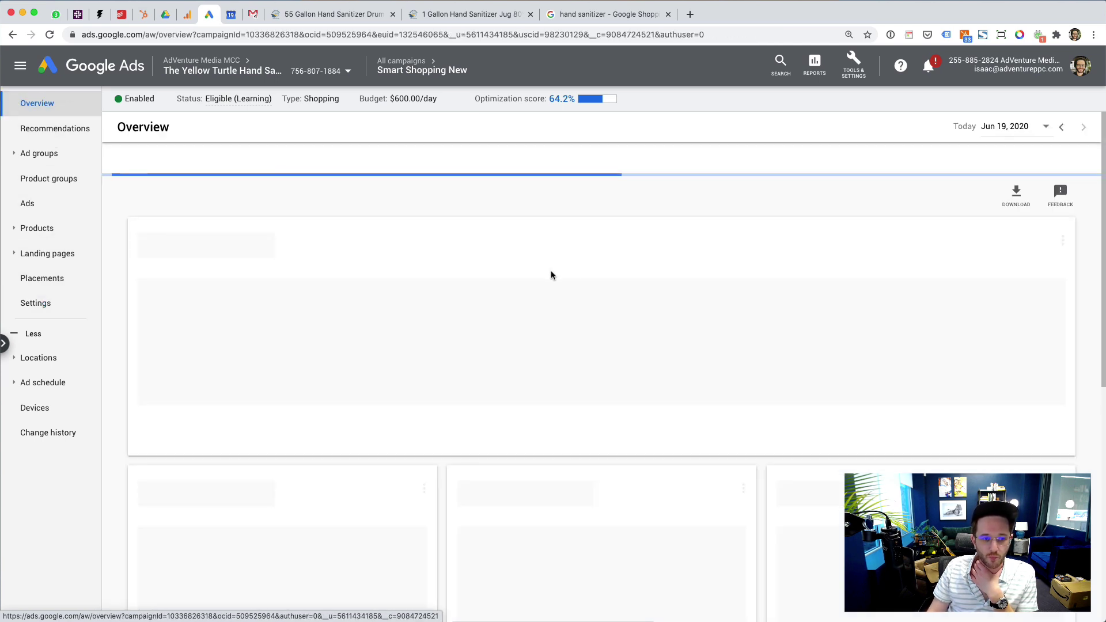
Examine the Smart Shopping New overview's performance chart and its diagnostics, devices, locations, and day and hour cards, including the June 19 product status breakdown.
{"action": "scroll", "coordinate": [389, 301], "scroll_direction": "down", "scroll_amount": 5}
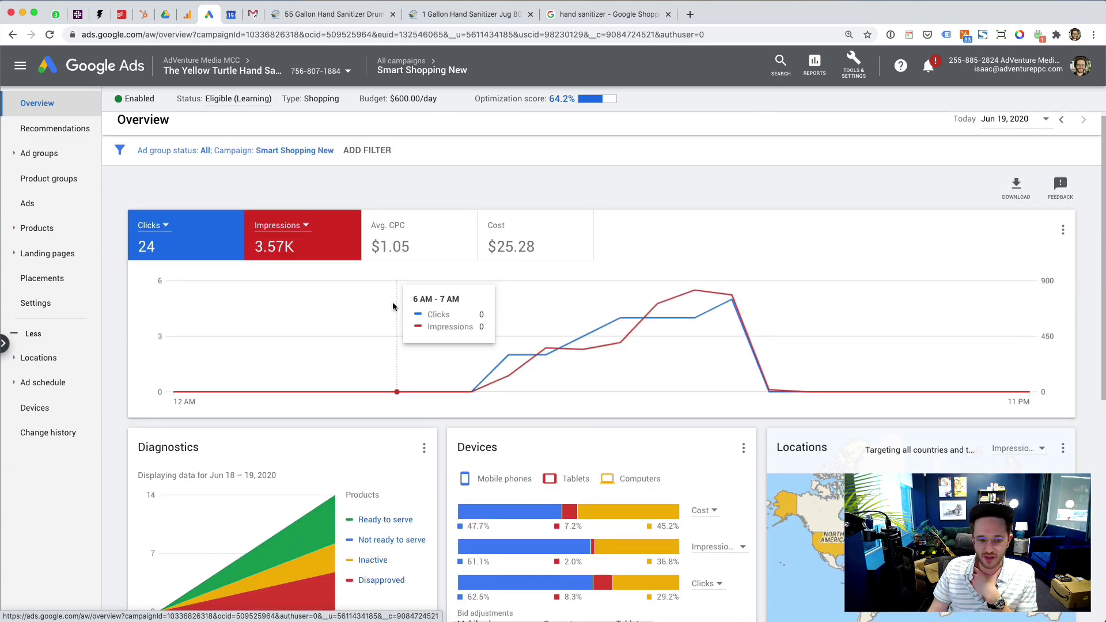
{"action": "scroll", "coordinate": [390, 311], "scroll_direction": "down", "scroll_amount": 5}
{"action": "scroll", "coordinate": [391, 322], "scroll_direction": "up", "scroll_amount": 3}
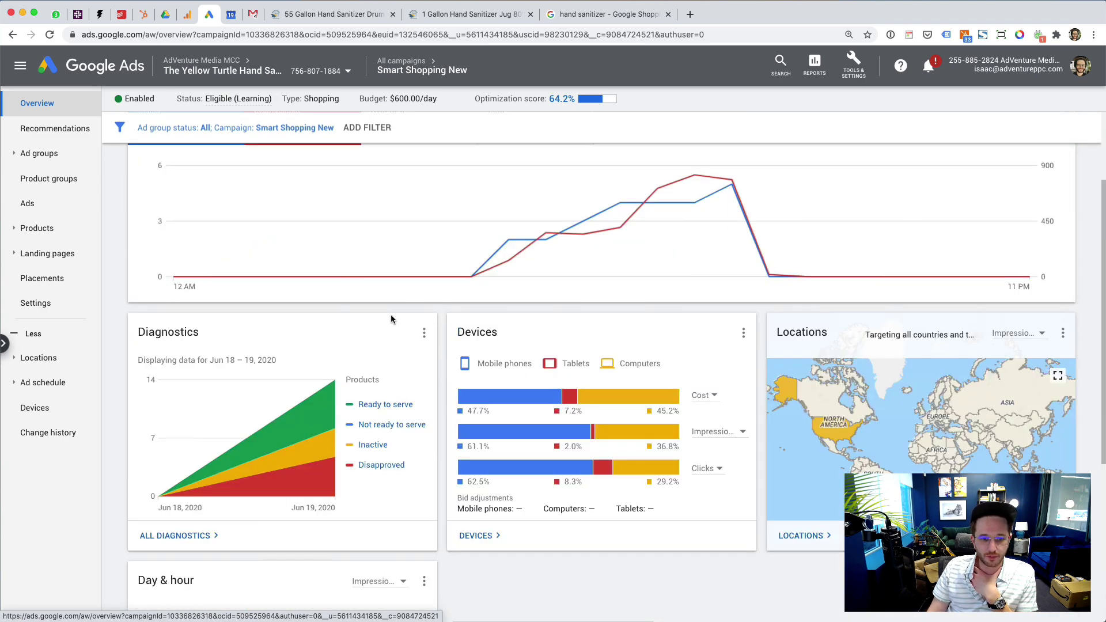
{"action": "scroll", "coordinate": [390, 317], "scroll_direction": "down", "scroll_amount": 2}
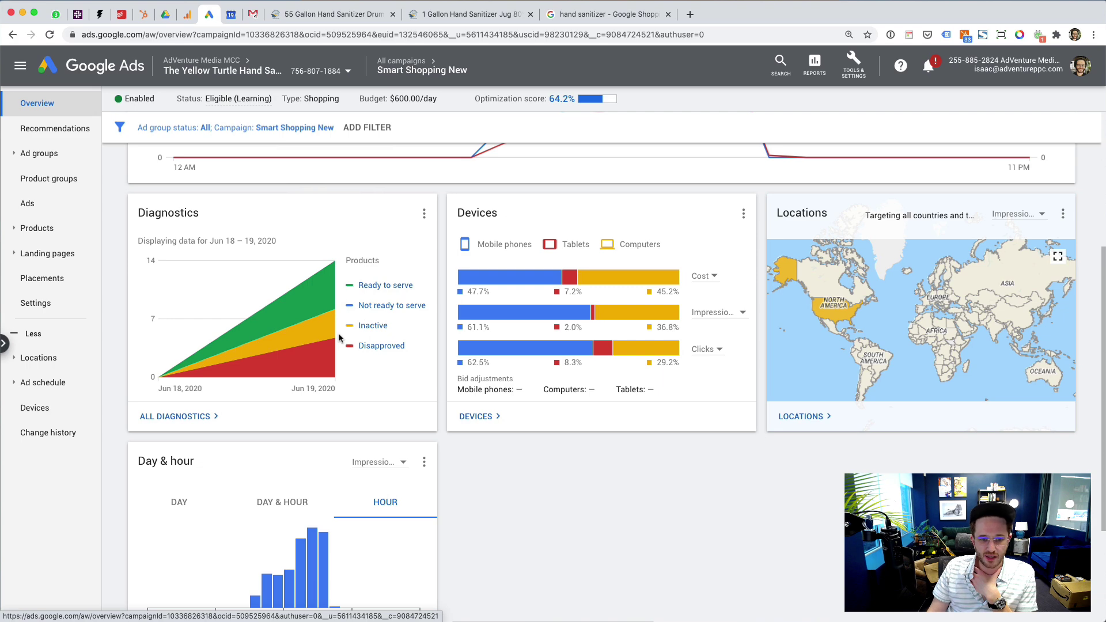
{"action": "mouse_move", "coordinate": [338, 336]}
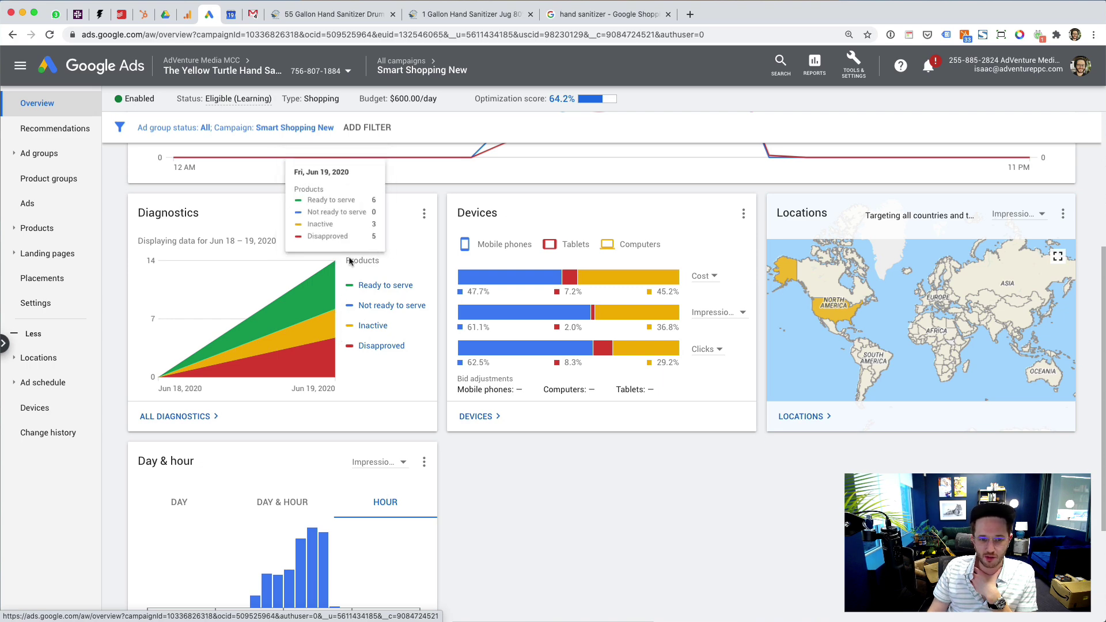
{"action": "scroll", "coordinate": [540, 461], "scroll_direction": "down", "scroll_amount": 3}
{"action": "scroll", "coordinate": [539, 462], "scroll_direction": "up", "scroll_amount": 7}
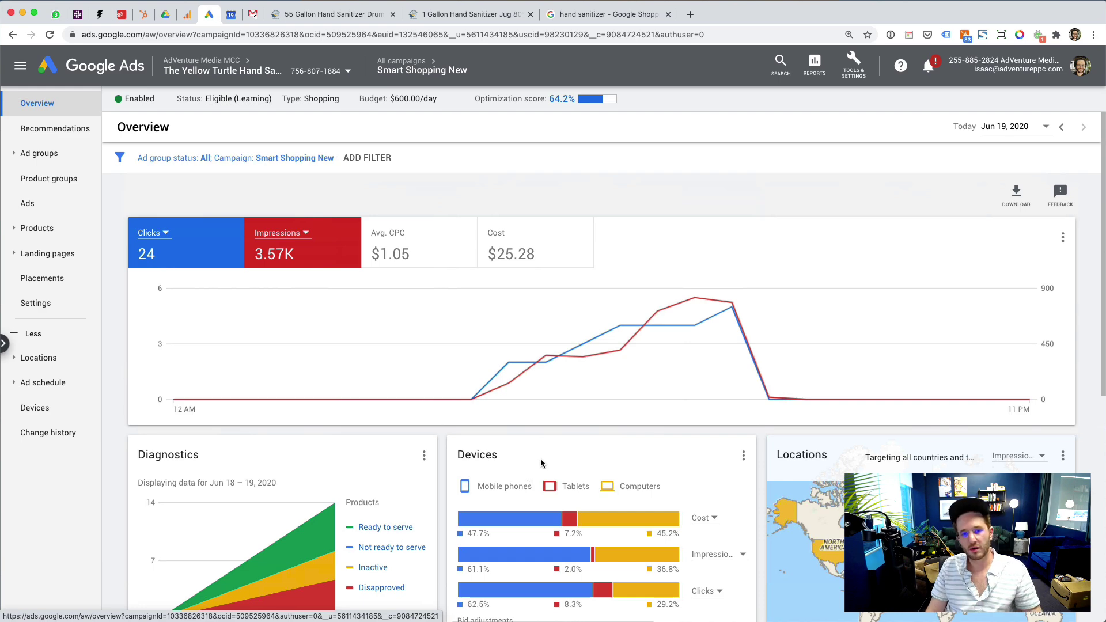
Capture a screenshot of the Diagnostics card in the Smart Shopping New overview.
{"action": "scroll", "coordinate": [224, 340], "scroll_direction": "down", "scroll_amount": 3}
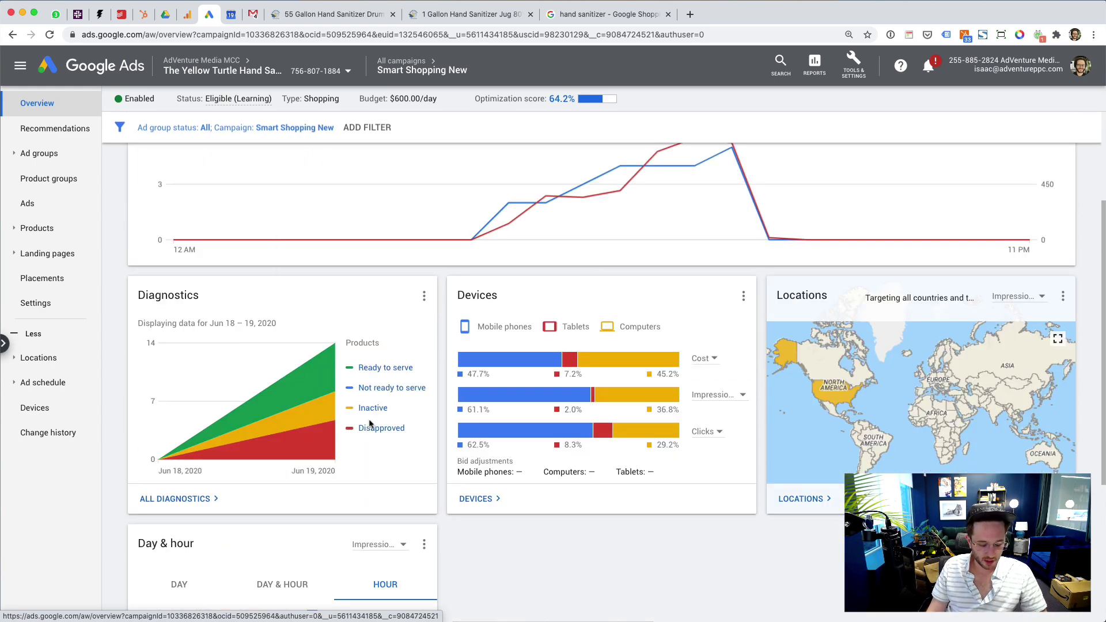
{"action": "left_click_drag", "start_coordinate": [122, 264], "coordinate": [433, 486]}
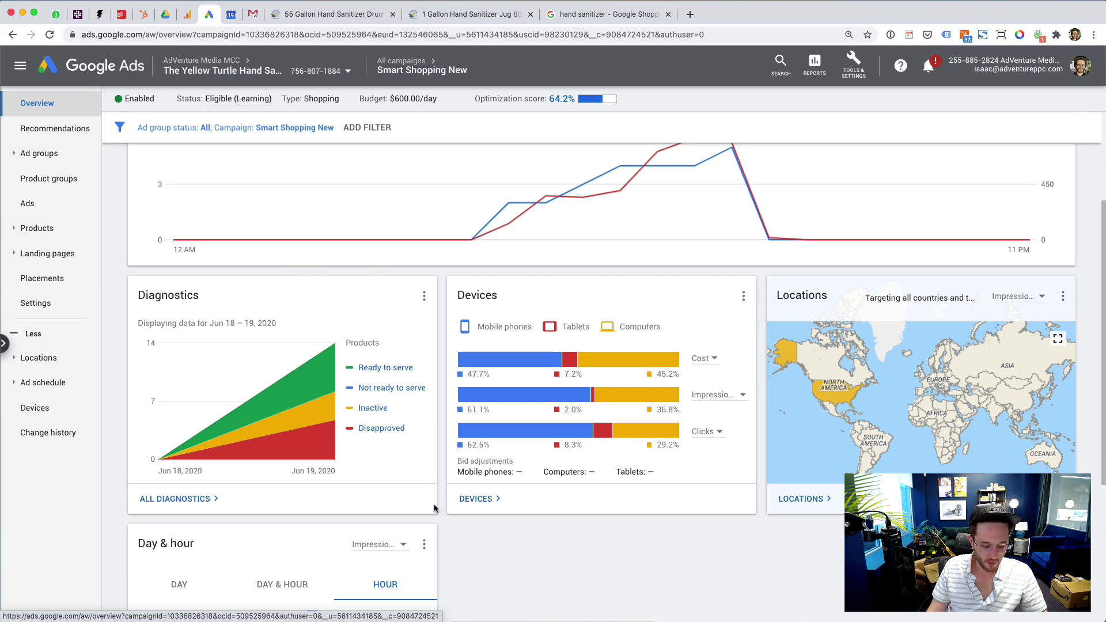
{"action": "key", "text": "super+shift+4"}
{"action": "left_click_drag", "start_coordinate": [118, 266], "coordinate": [451, 521]}
Open the overview for all campaigns and examine its performance chart, new words, biggest changes, campaigns, keywords and searches cards.
{"action": "scroll", "coordinate": [320, 395], "scroll_direction": "up", "scroll_amount": 3}
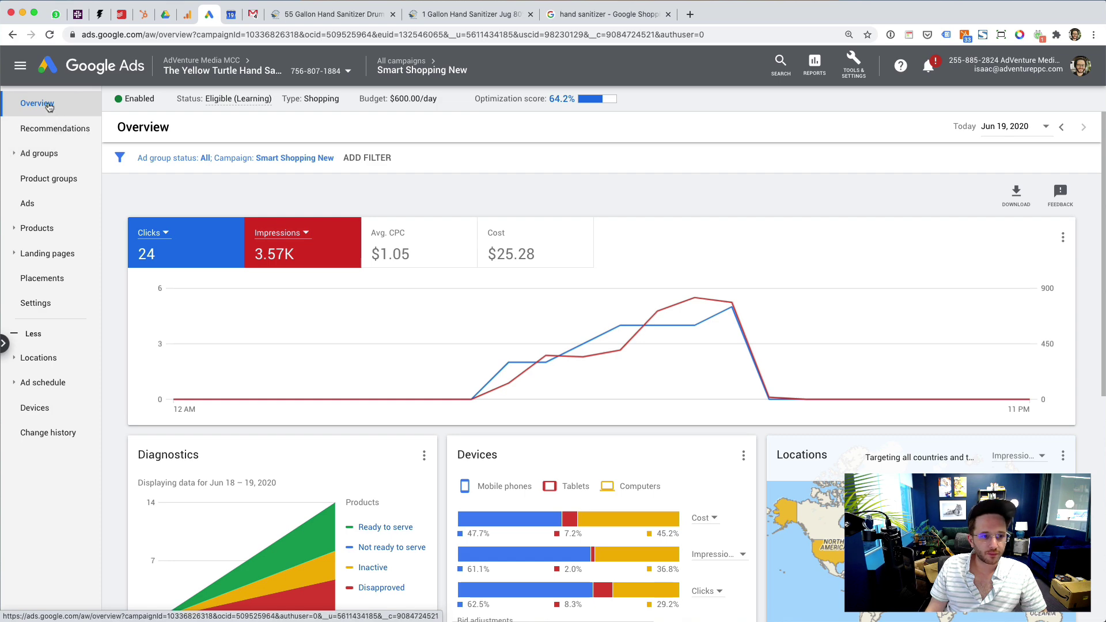
{"action": "left_click", "coordinate": [402, 63]}
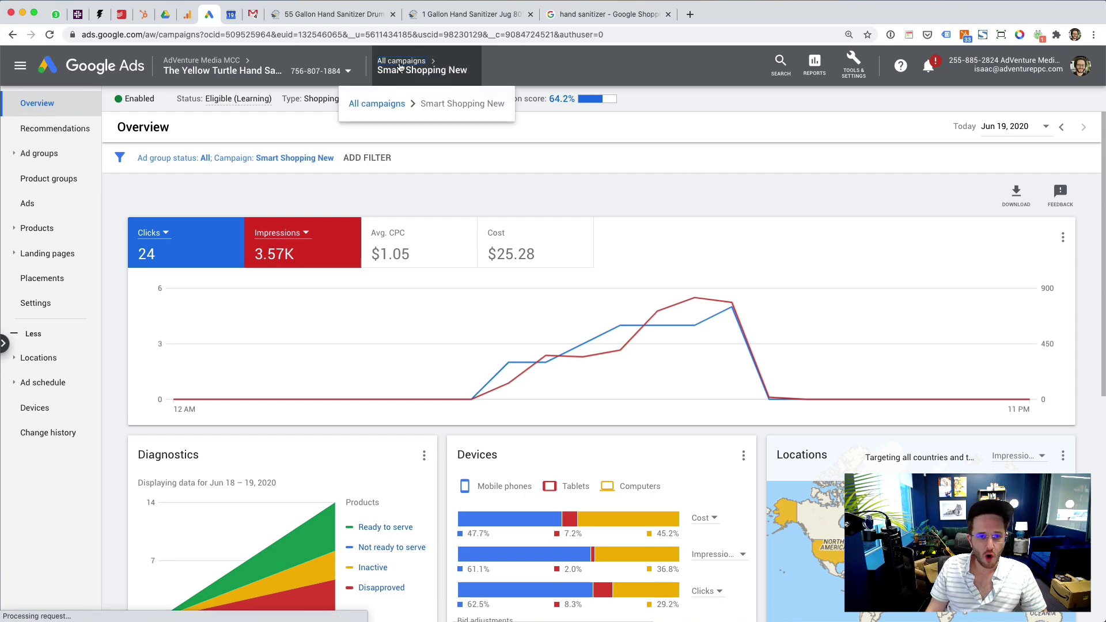
{"action": "left_click", "coordinate": [49, 101]}
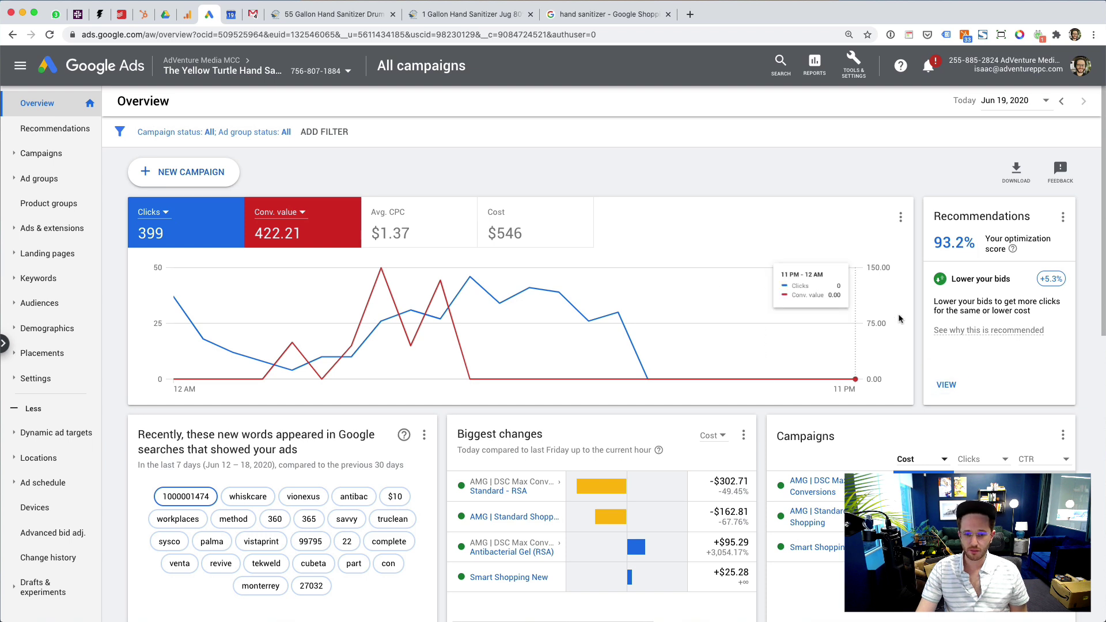
{"action": "scroll", "coordinate": [924, 262], "scroll_direction": "down", "scroll_amount": 1}
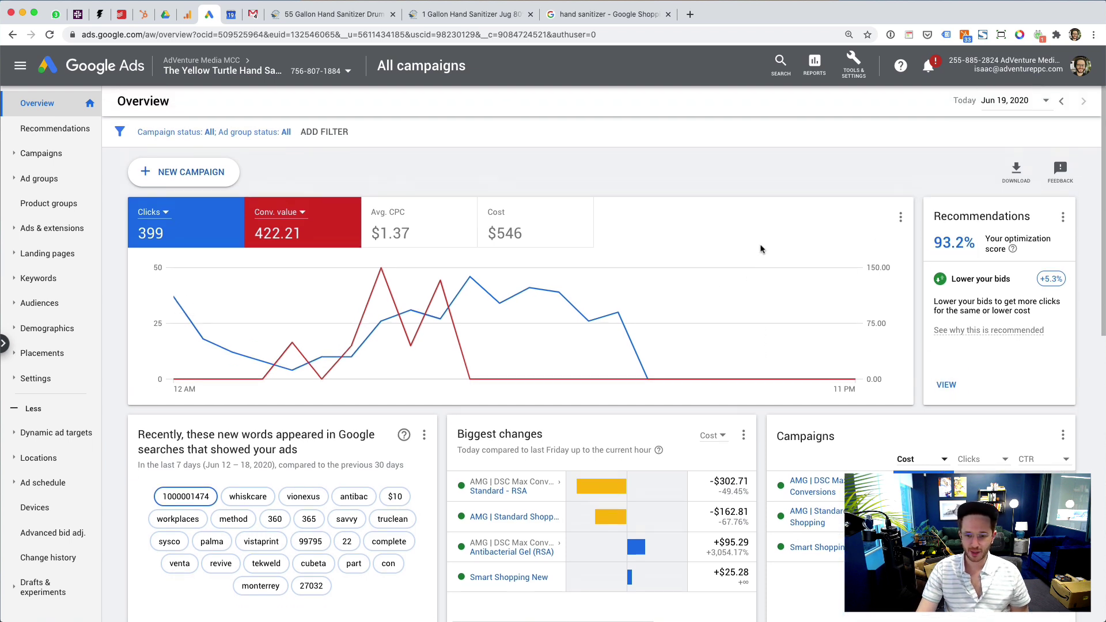
{"action": "scroll", "coordinate": [622, 236], "scroll_direction": "down", "scroll_amount": 1}
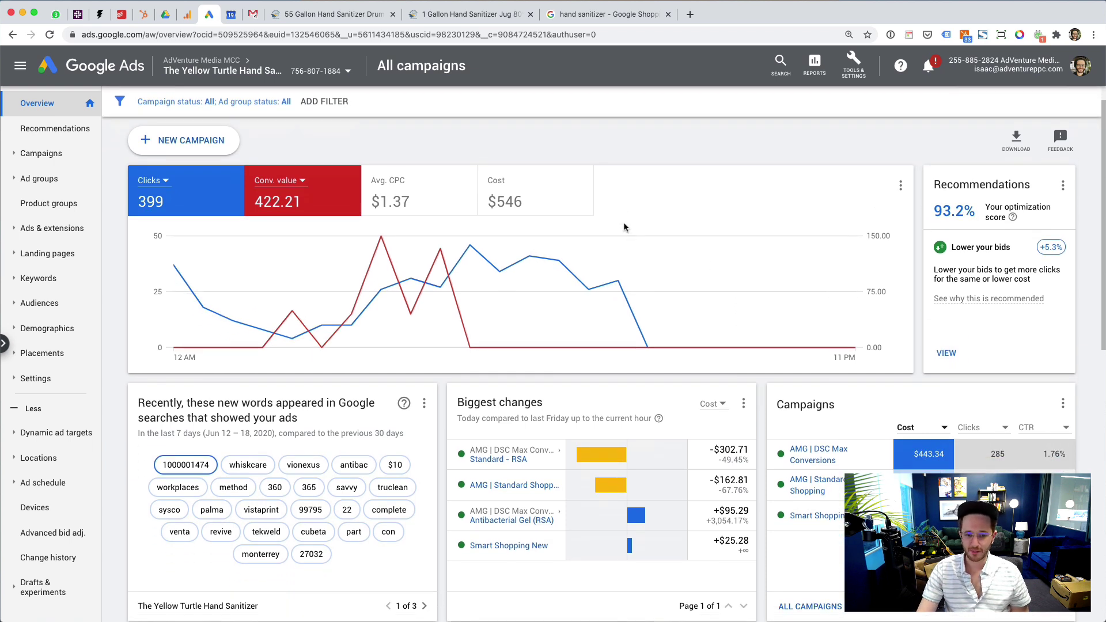
{"action": "scroll", "coordinate": [623, 222], "scroll_direction": "down", "scroll_amount": 7}
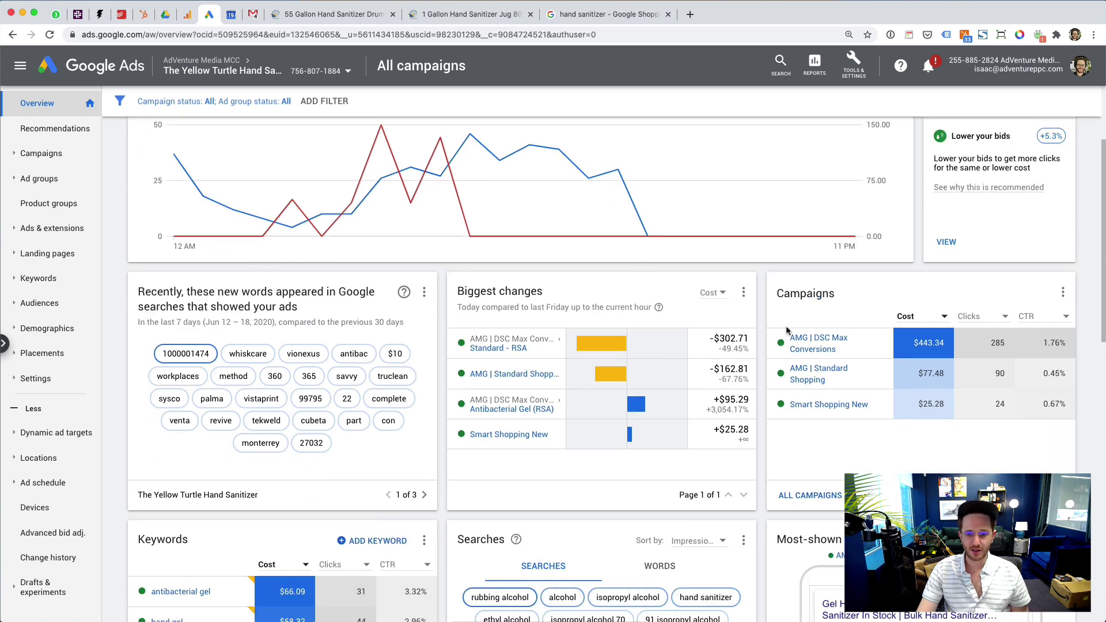
{"action": "scroll", "coordinate": [786, 326], "scroll_direction": "down", "scroll_amount": 7}
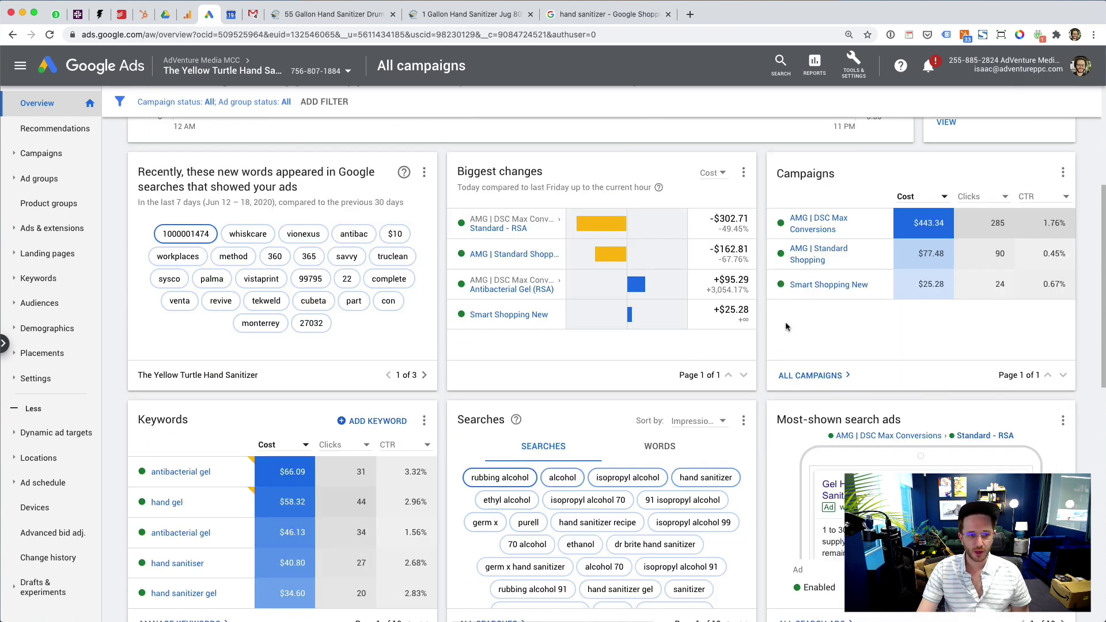
{"action": "scroll", "coordinate": [785, 321], "scroll_direction": "up", "scroll_amount": 1}
{"action": "scroll", "coordinate": [785, 320], "scroll_direction": "up", "scroll_amount": 1}
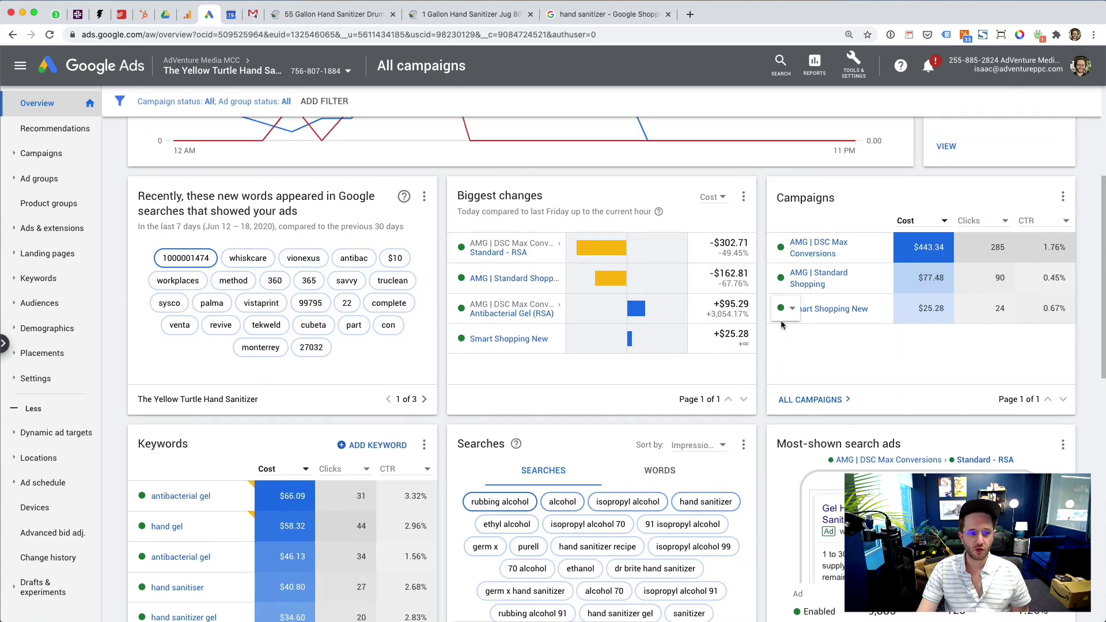
{"action": "scroll", "coordinate": [780, 325], "scroll_direction": "up", "scroll_amount": 1}
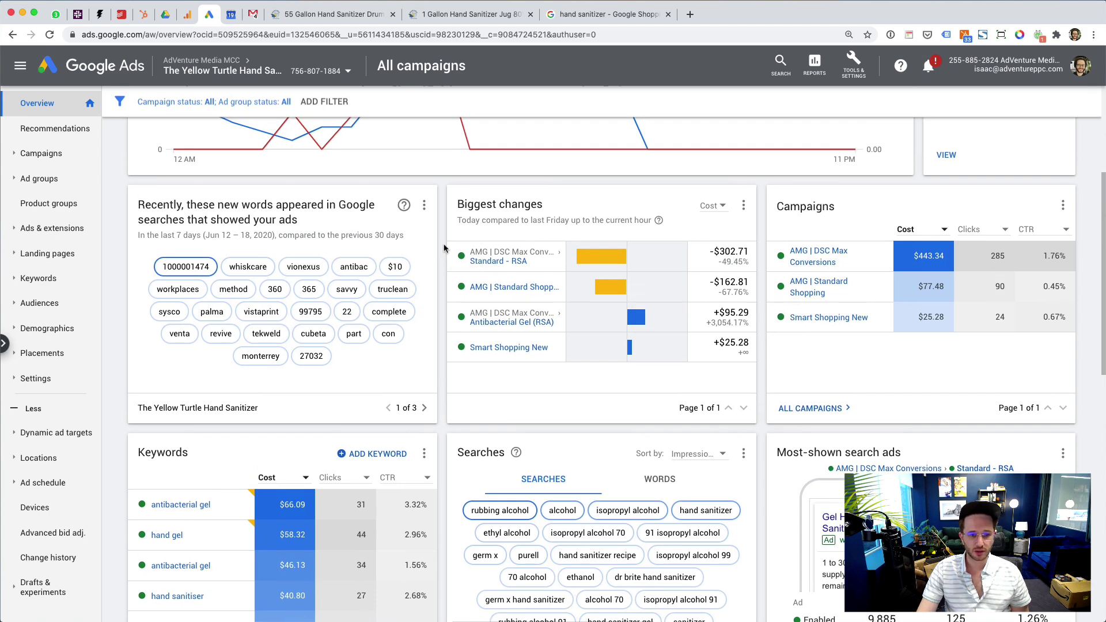
{"action": "mouse_move", "coordinate": [354, 267]}
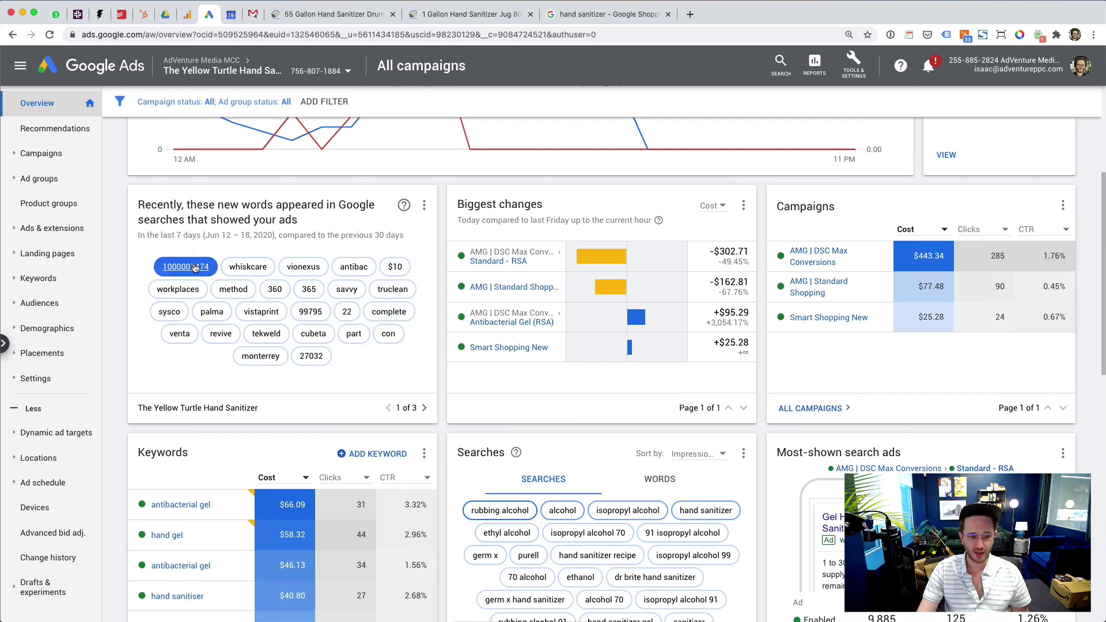
{"action": "mouse_move", "coordinate": [196, 268]}
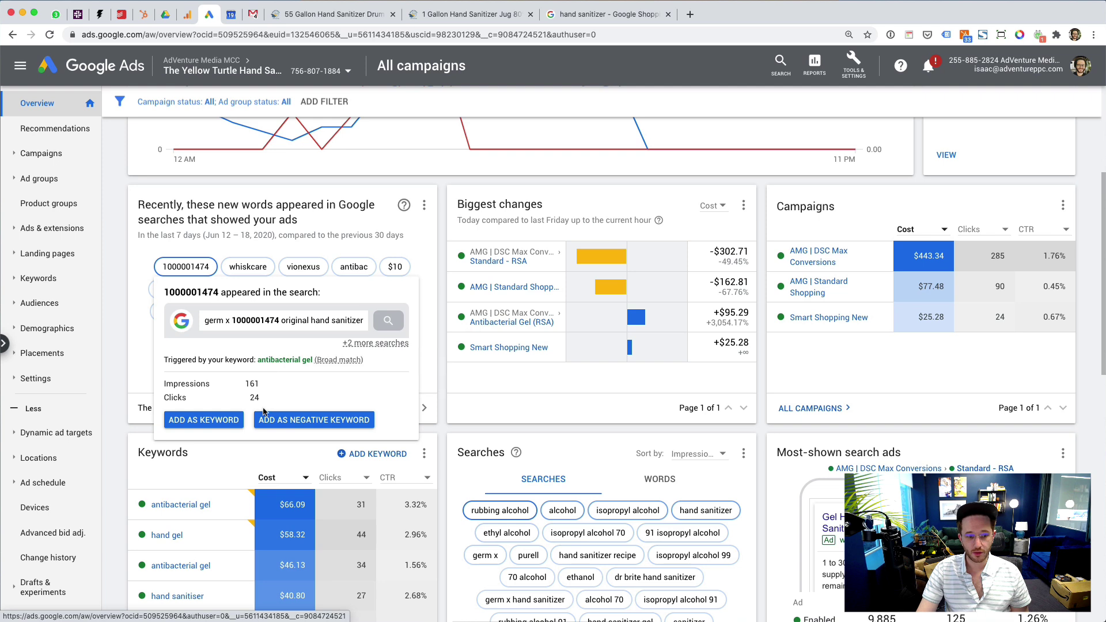
{"action": "mouse_move", "coordinate": [244, 280]}
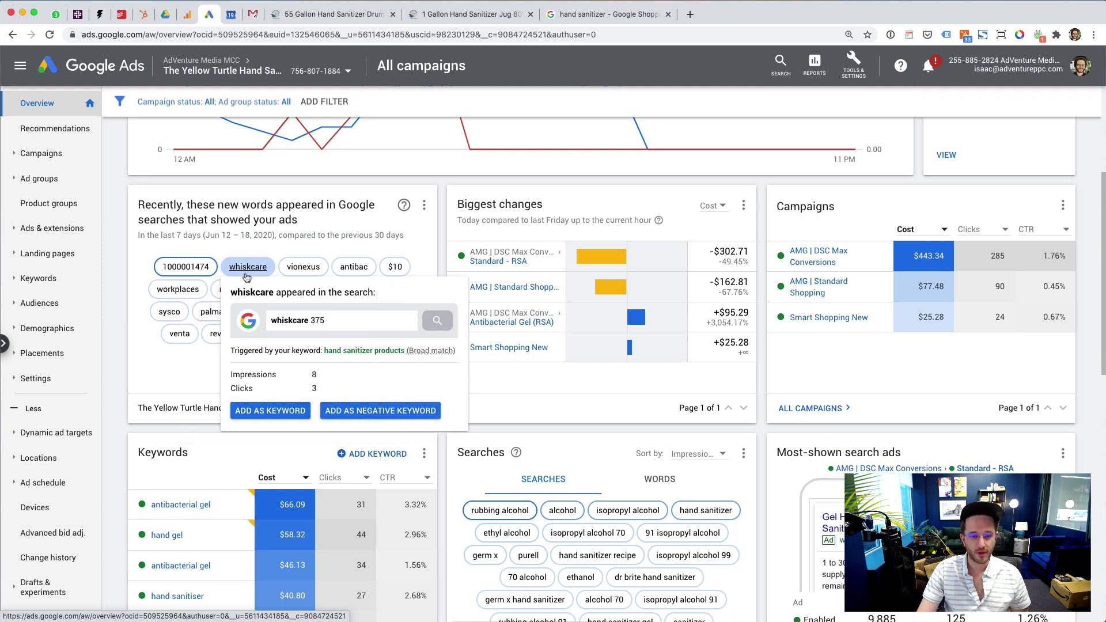
{"action": "mouse_move", "coordinate": [287, 273]}
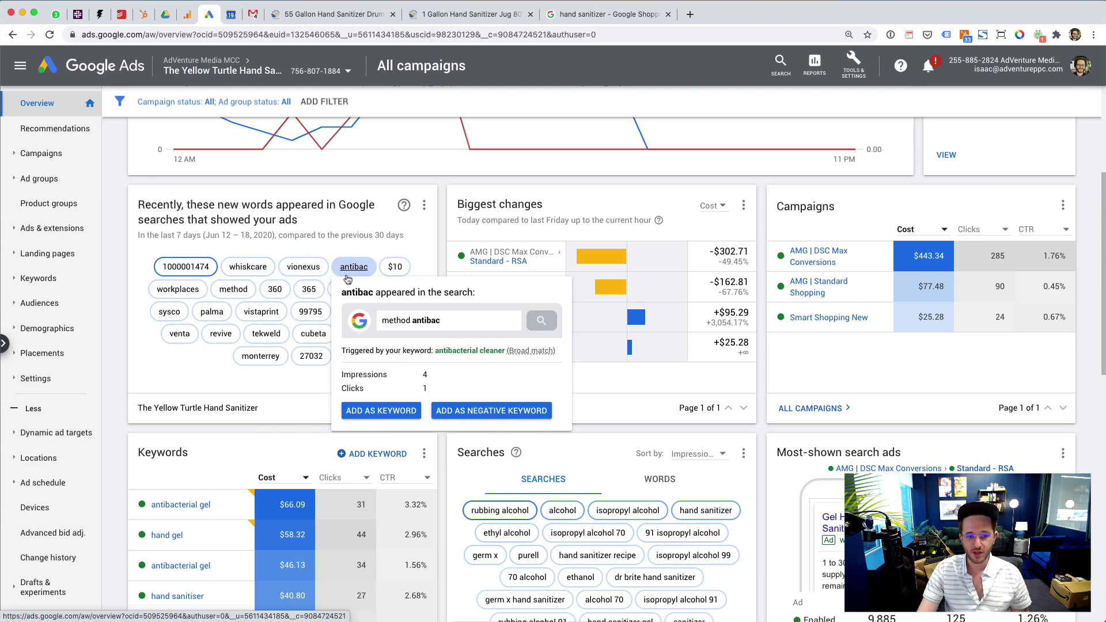
{"action": "mouse_move", "coordinate": [406, 265]}
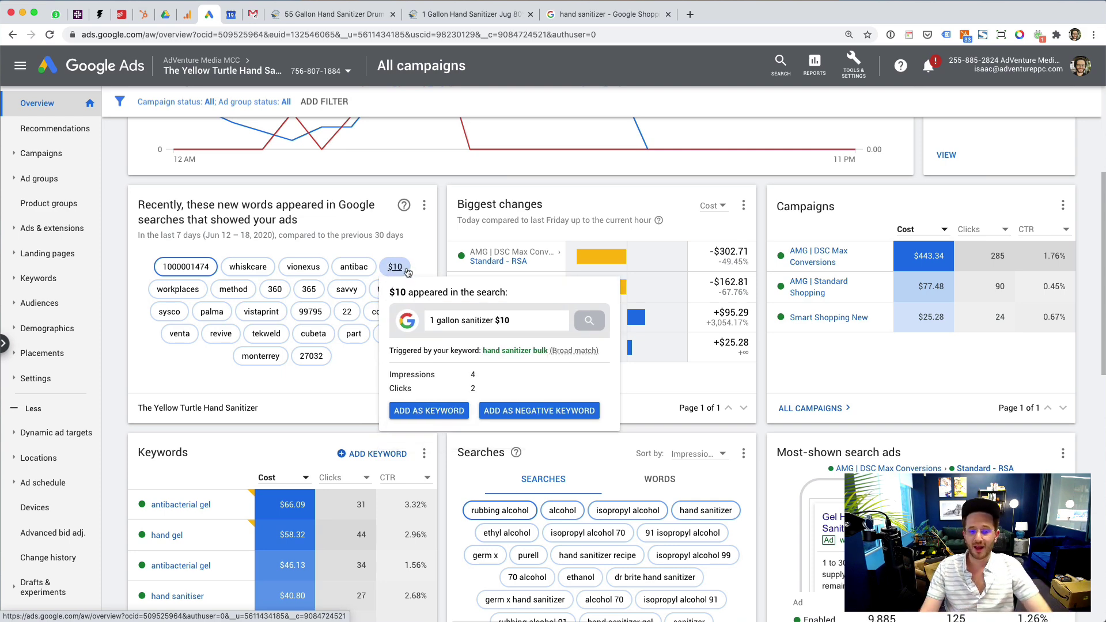
{"action": "mouse_move", "coordinate": [287, 303]}
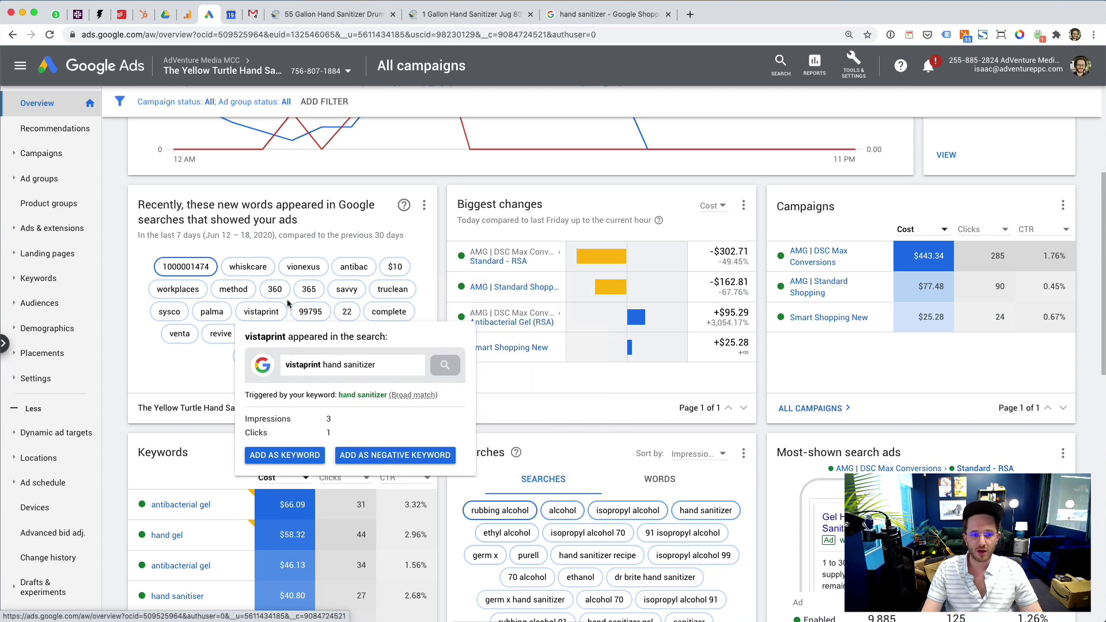
{"action": "mouse_move", "coordinate": [267, 340]}
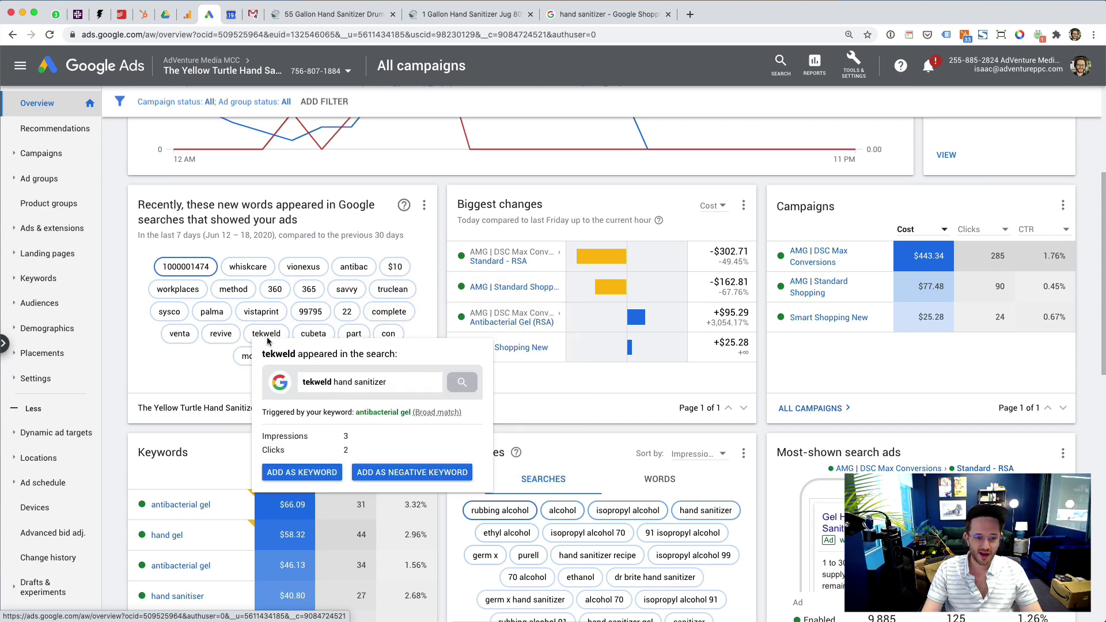
{"action": "mouse_move", "coordinate": [180, 338]}
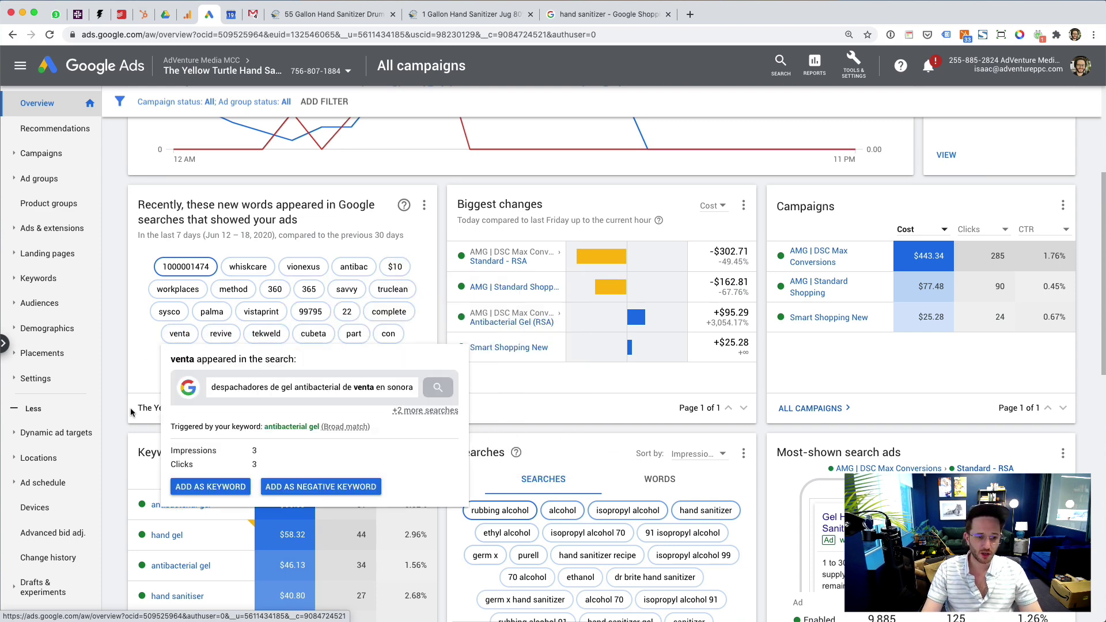
{"action": "scroll", "coordinate": [380, 489], "scroll_direction": "up", "scroll_amount": 1}
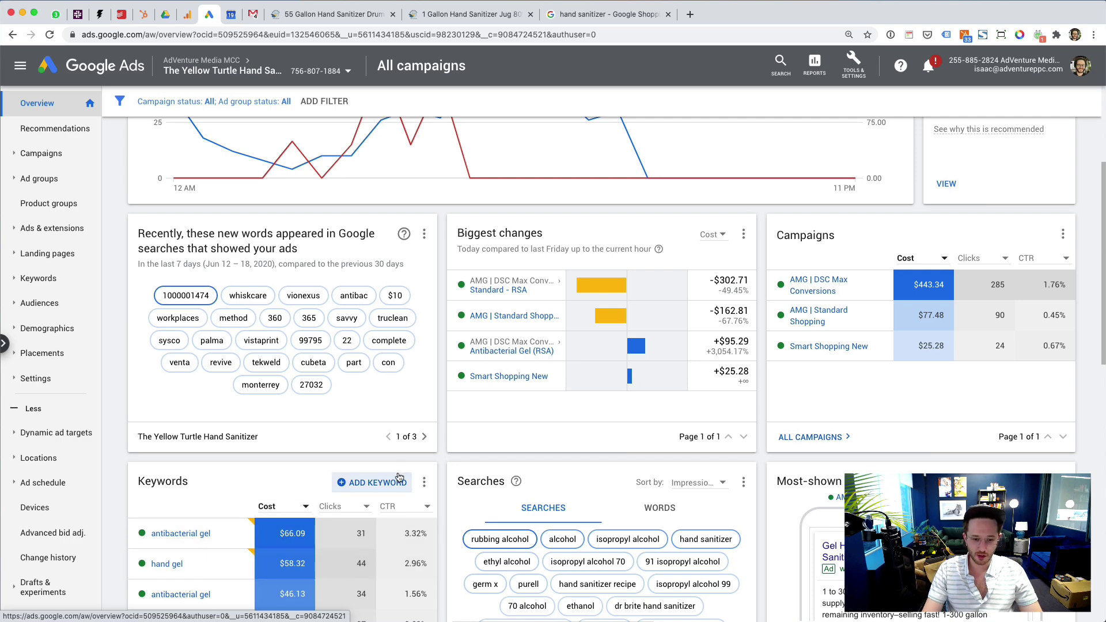
{"action": "scroll", "coordinate": [399, 477], "scroll_direction": "down", "scroll_amount": 5}
{"action": "scroll", "coordinate": [389, 500], "scroll_direction": "down", "scroll_amount": 3}
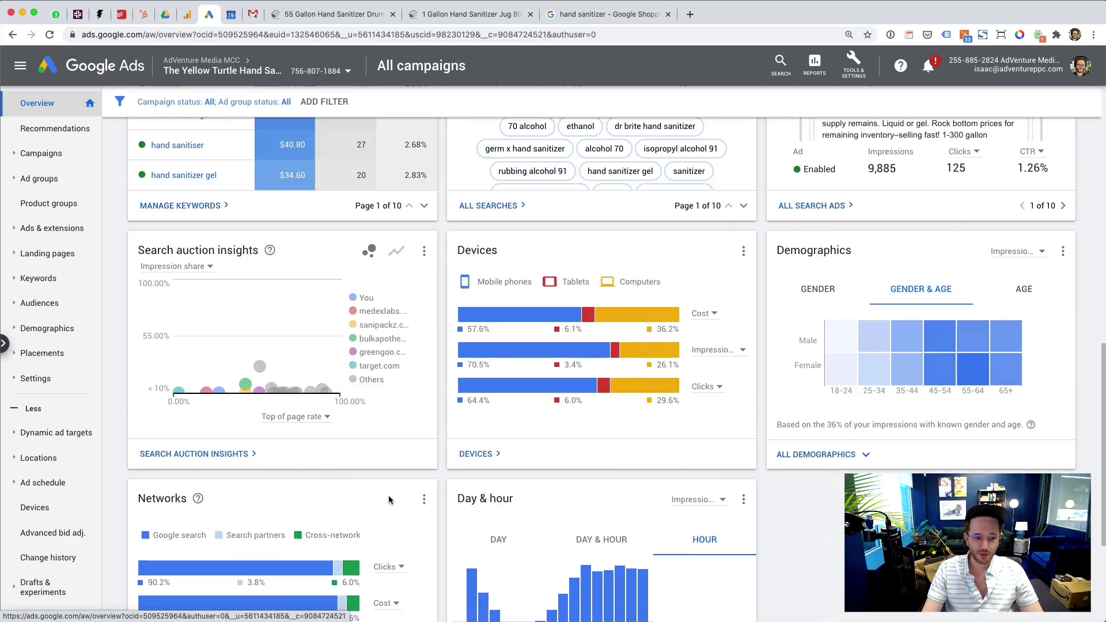
Start a new Discovery campaign with the Sales goal and name it "Discovery Campaign | AMG".
{"action": "scroll", "coordinate": [388, 500], "scroll_direction": "up", "scroll_amount": 10}
{"action": "left_click", "coordinate": [58, 156]}
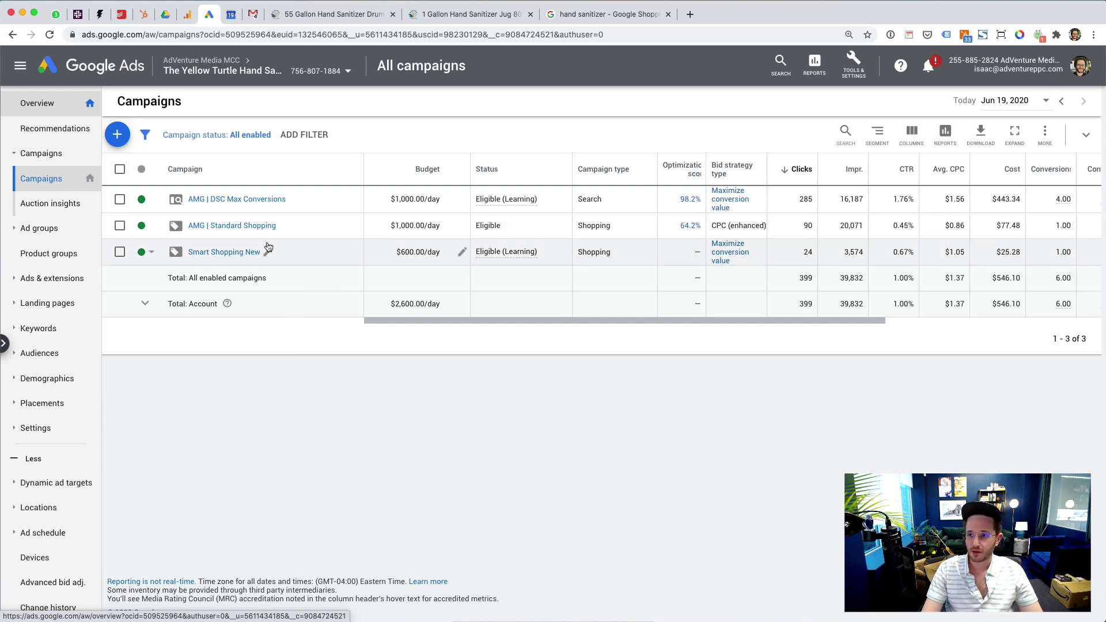
{"action": "left_click", "coordinate": [117, 134]}
{"action": "left_click", "coordinate": [204, 176]}
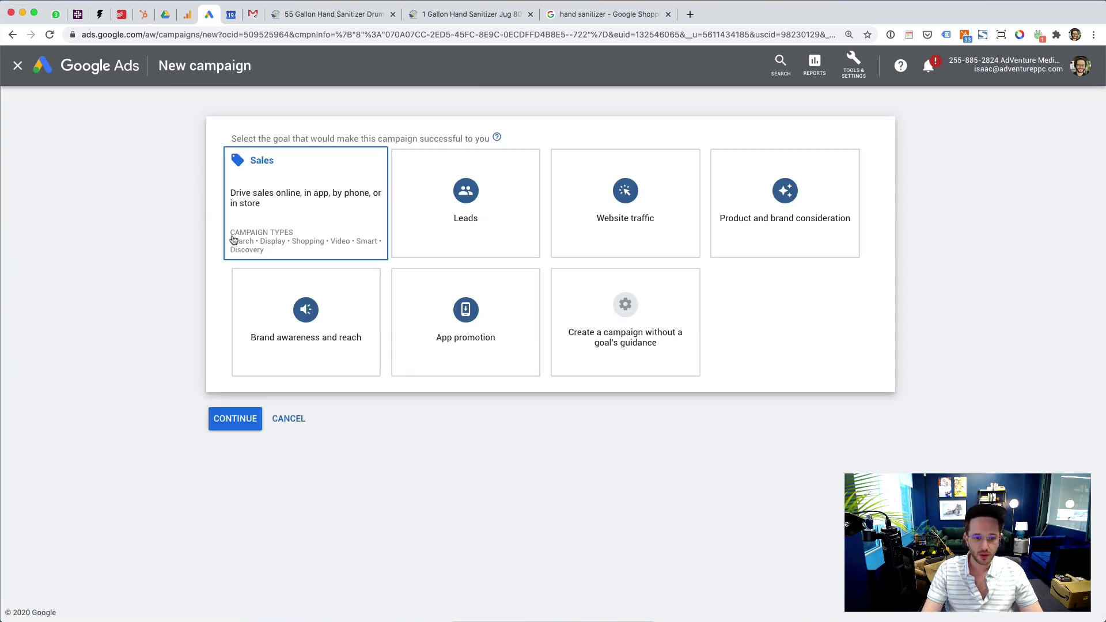
{"action": "left_click", "coordinate": [345, 240]}
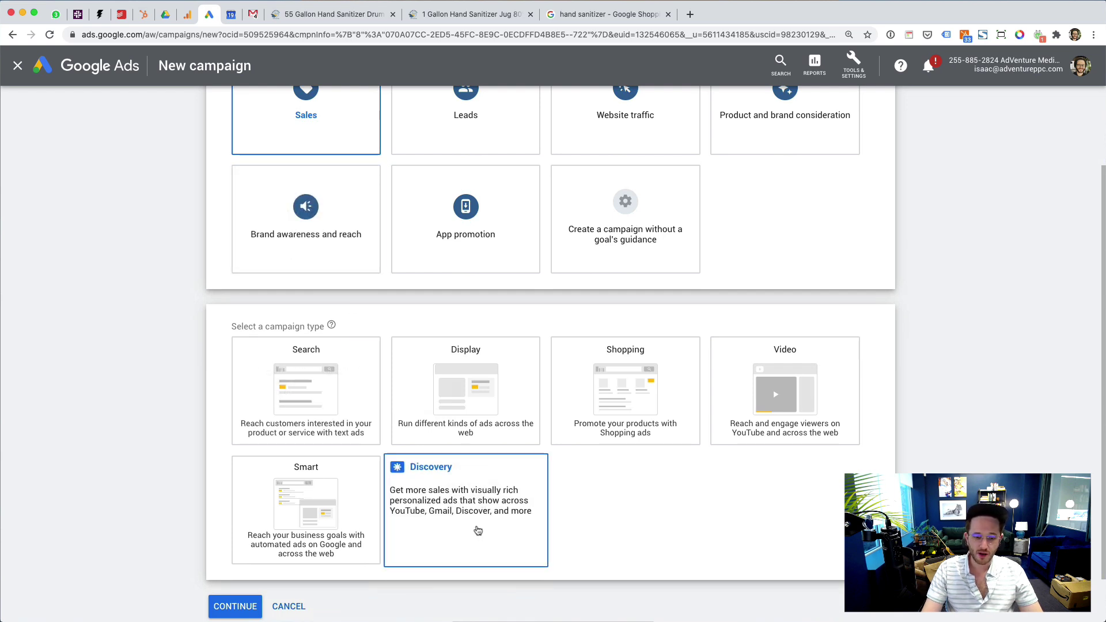
{"action": "left_click", "coordinate": [478, 530]}
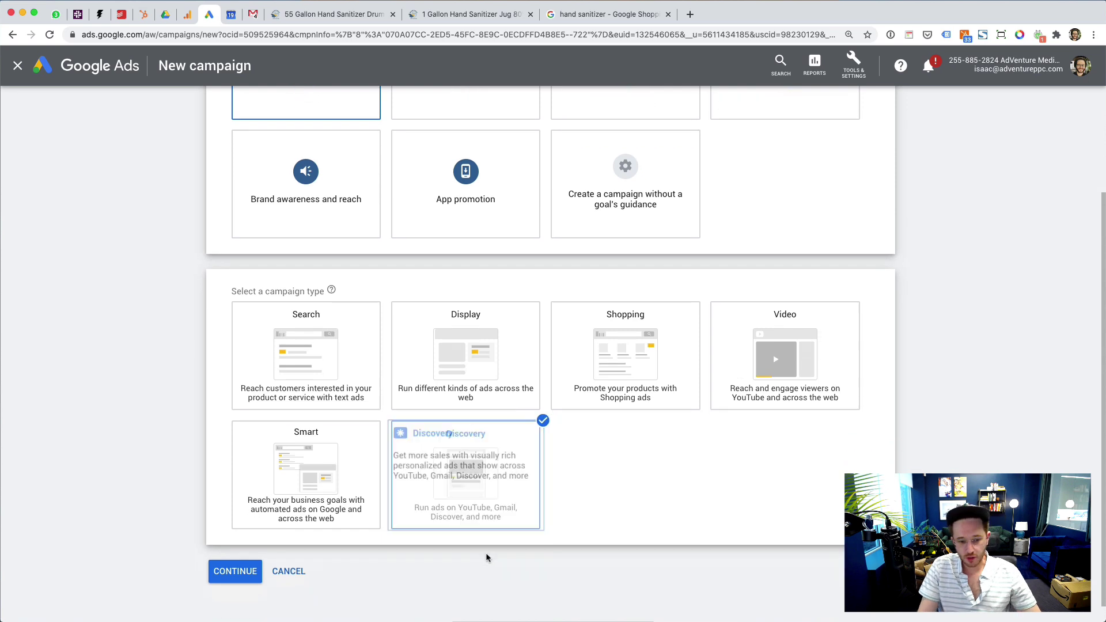
{"action": "left_click", "coordinate": [245, 571]}
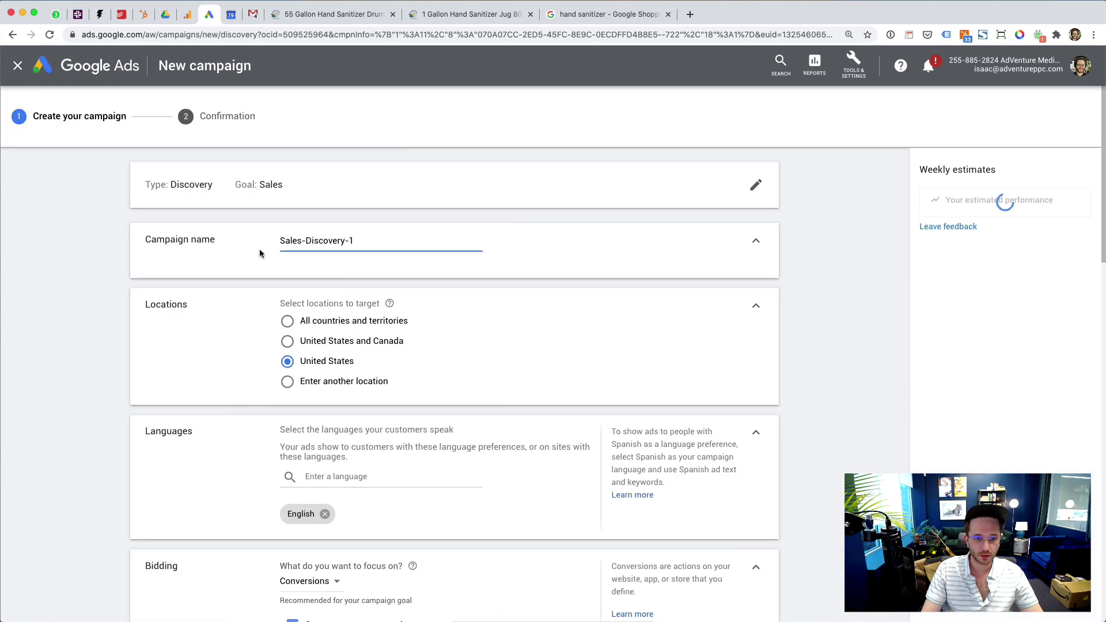
{"action": "left_click_drag", "start_coordinate": [281, 242], "coordinate": [387, 243]}
{"action": "type", "text": "Discovery Campaign | AMG"}
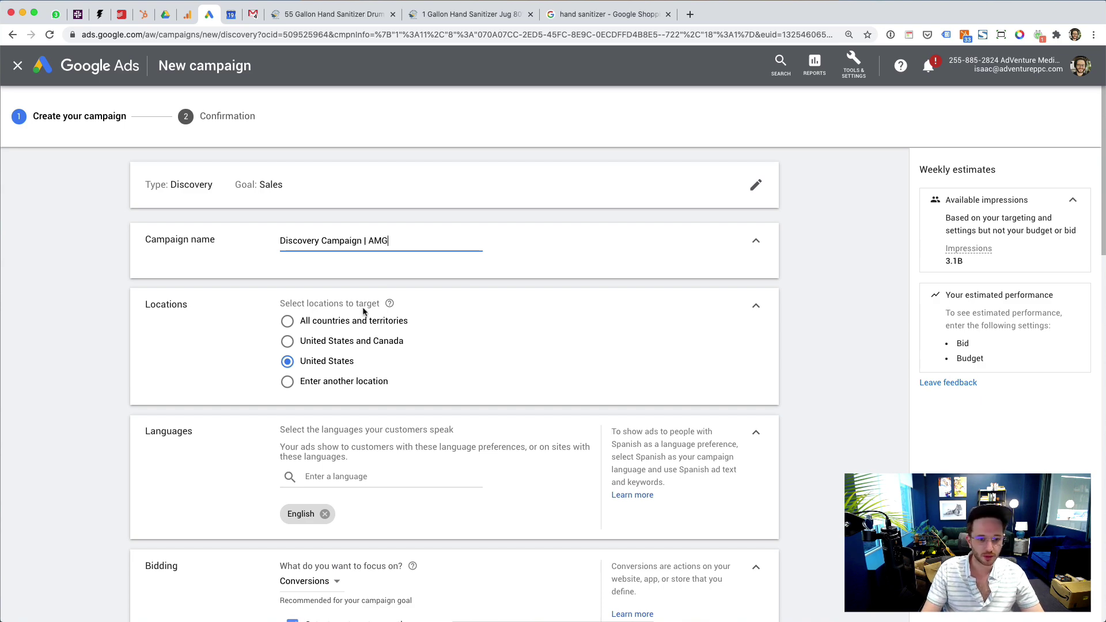
Check the campaign's bidding focus options, keep Conversions selected, and review the target CPA setting and its suggested amount.
{"action": "scroll", "coordinate": [367, 313], "scroll_direction": "down", "scroll_amount": 5}
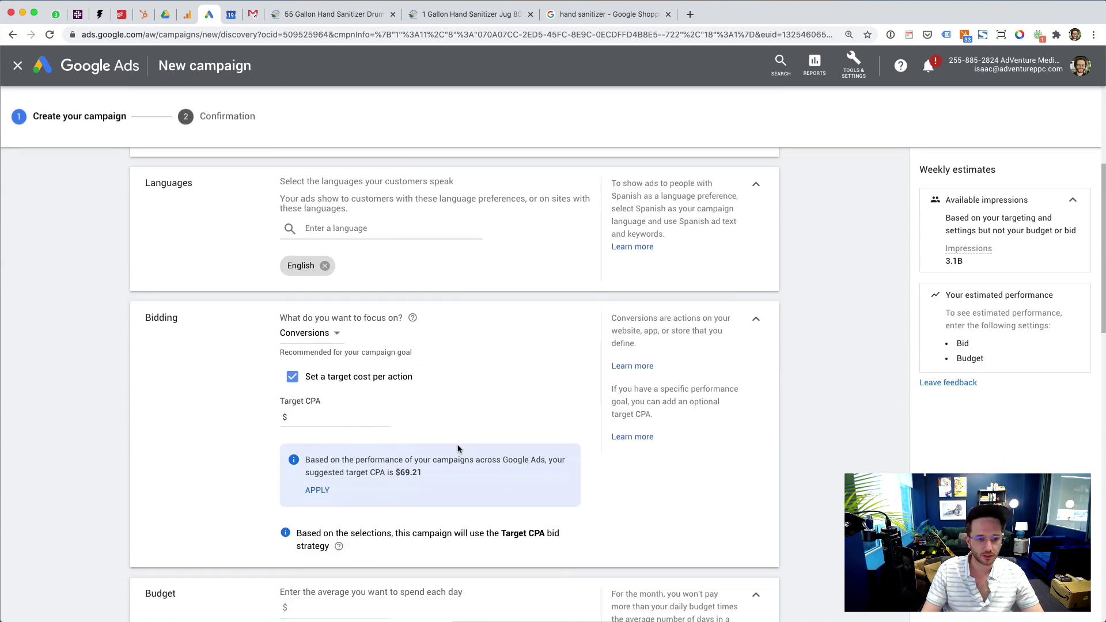
{"action": "left_click", "coordinate": [323, 338]}
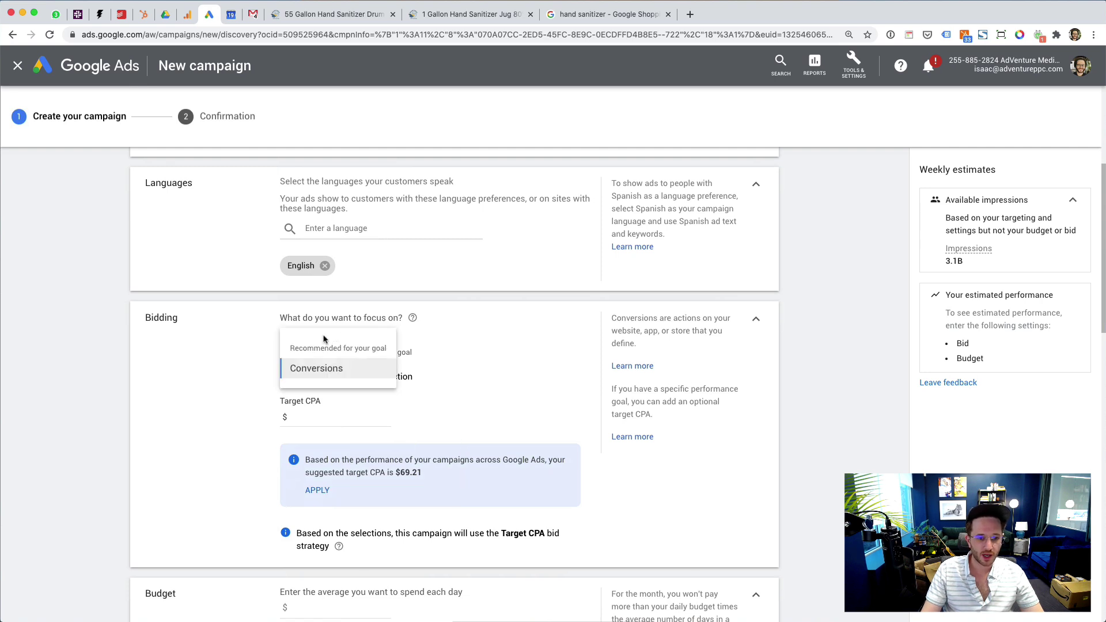
{"action": "left_click", "coordinate": [329, 380]}
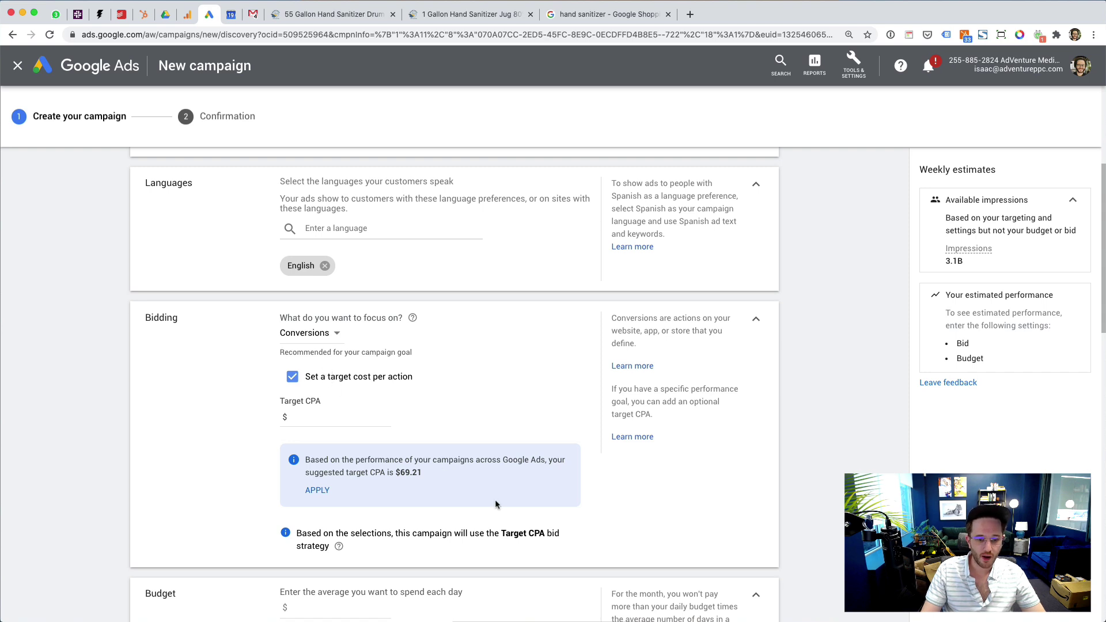
{"action": "left_click", "coordinate": [308, 419]}
{"action": "left_click", "coordinate": [338, 334]}
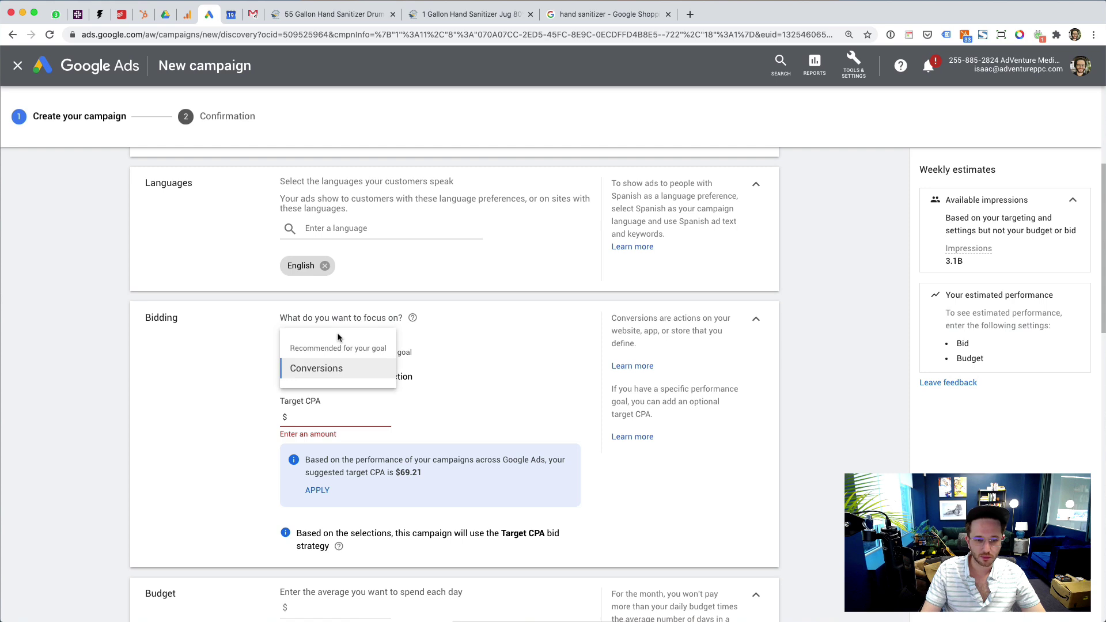
{"action": "left_click", "coordinate": [332, 372]}
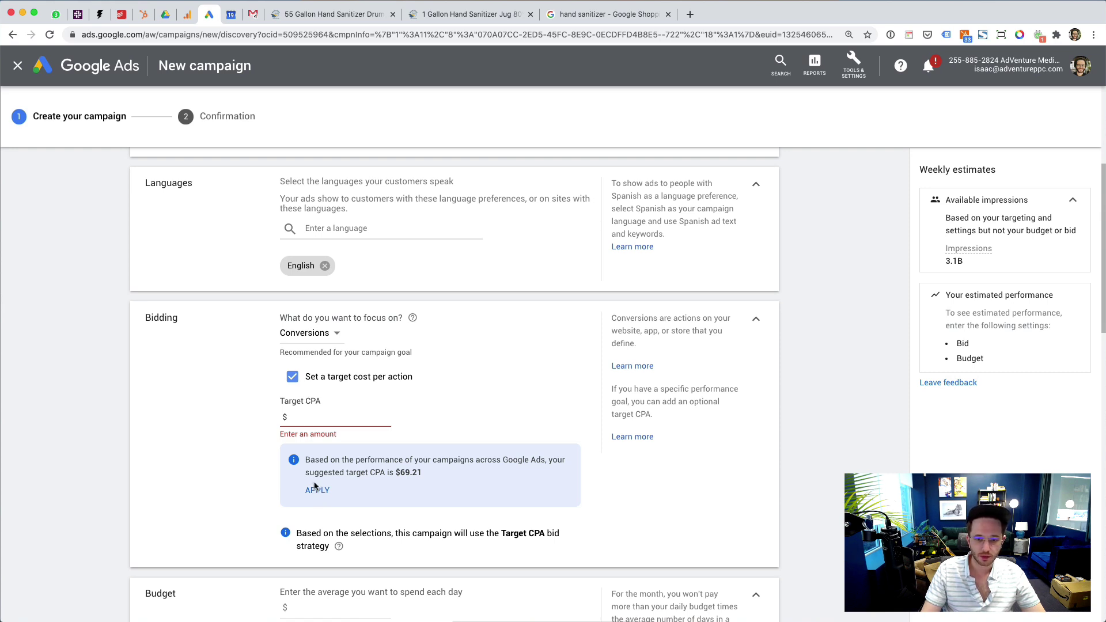
{"action": "left_click_drag", "start_coordinate": [312, 486], "coordinate": [240, 468]}
{"action": "left_click", "coordinate": [215, 443]}
{"action": "scroll", "coordinate": [214, 443], "scroll_direction": "down", "scroll_amount": 3}
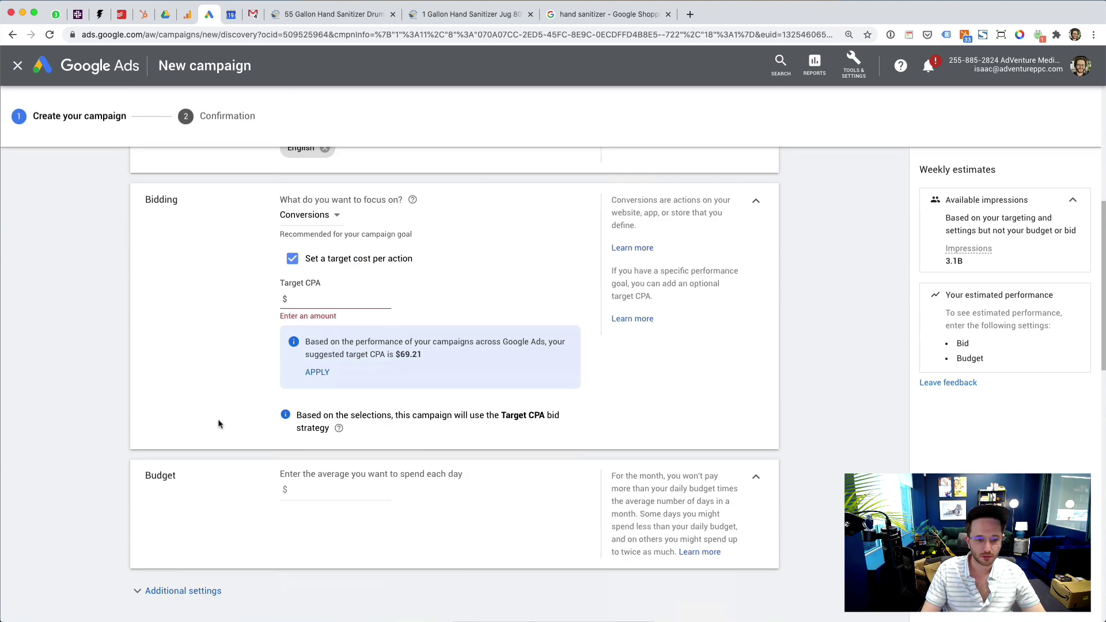
Set the campaign's average daily budget to $200.
{"action": "scroll", "coordinate": [218, 406], "scroll_direction": "up", "scroll_amount": 5}
{"action": "scroll", "coordinate": [217, 400], "scroll_direction": "down", "scroll_amount": 9}
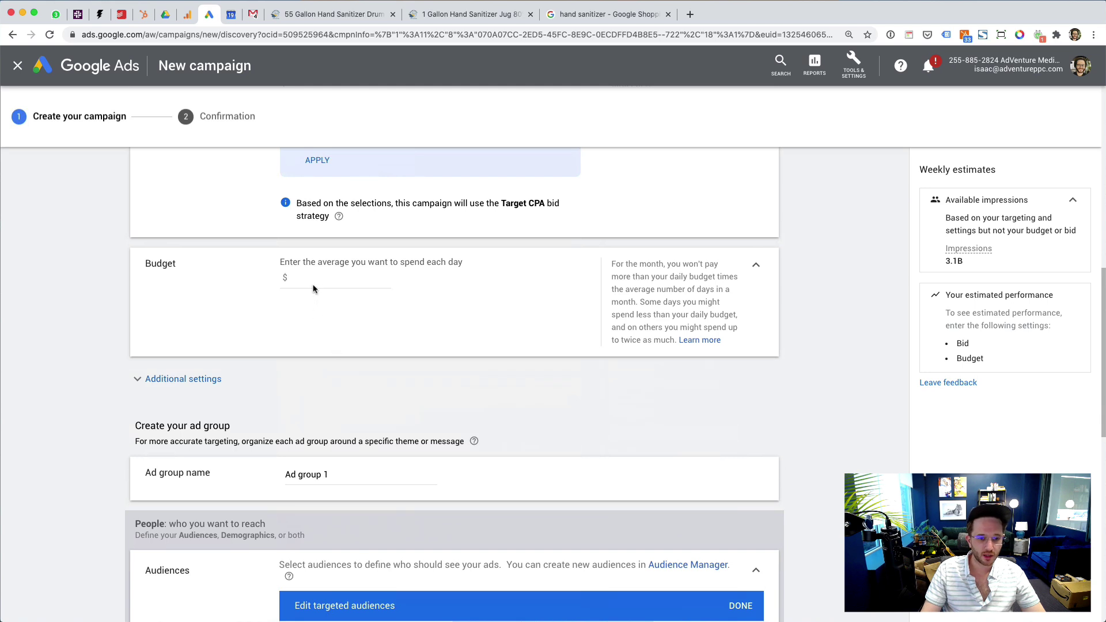
{"action": "left_click", "coordinate": [313, 278]}
{"action": "type", "text": "200"}
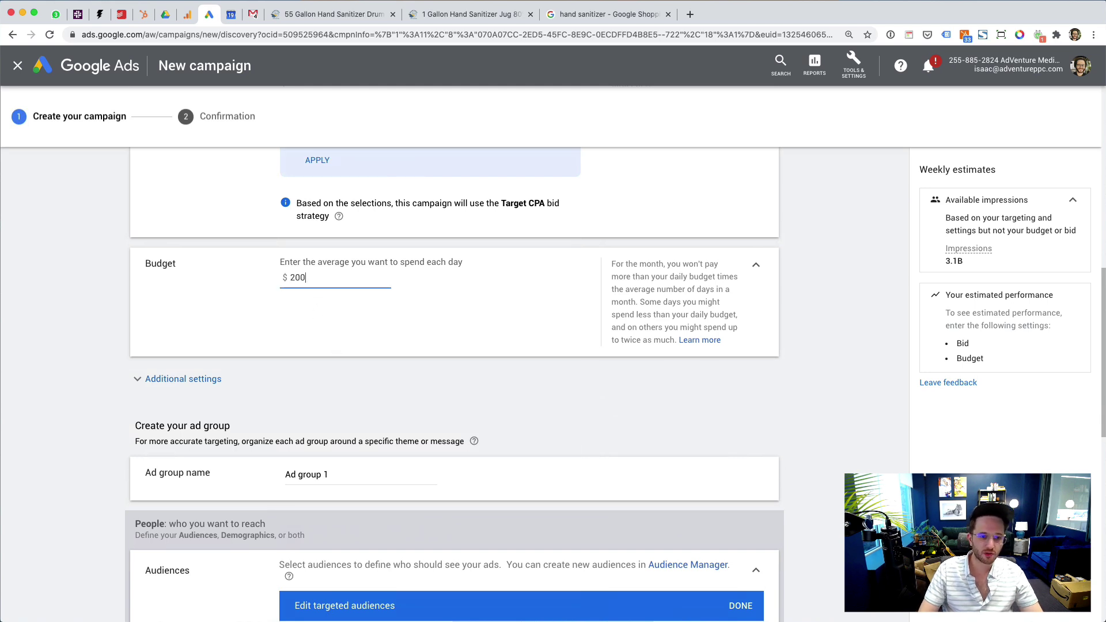
Expand the campaign's additional settings and review the content exclusions details.
{"action": "left_click", "coordinate": [194, 375]}
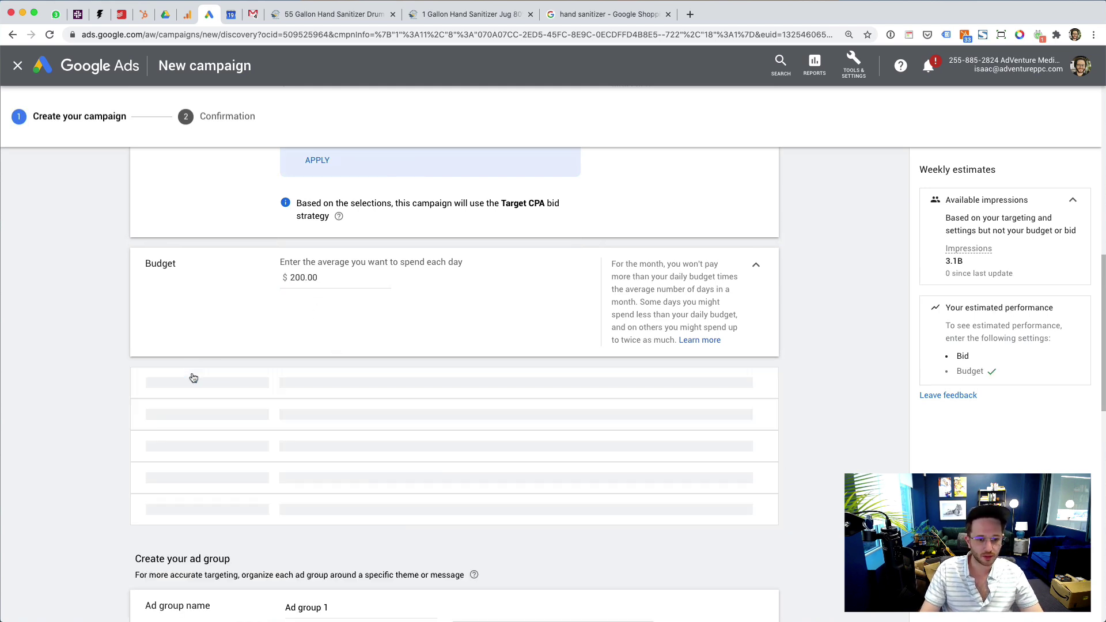
{"action": "scroll", "coordinate": [224, 383], "scroll_direction": "down", "scroll_amount": 1}
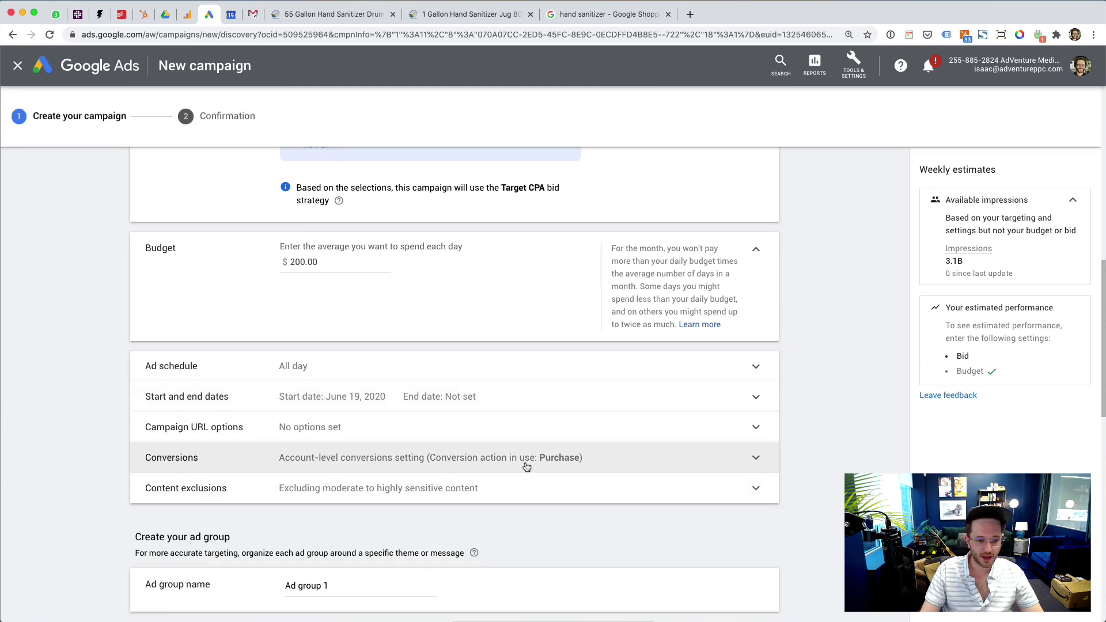
{"action": "scroll", "coordinate": [526, 467], "scroll_direction": "down", "scroll_amount": 2}
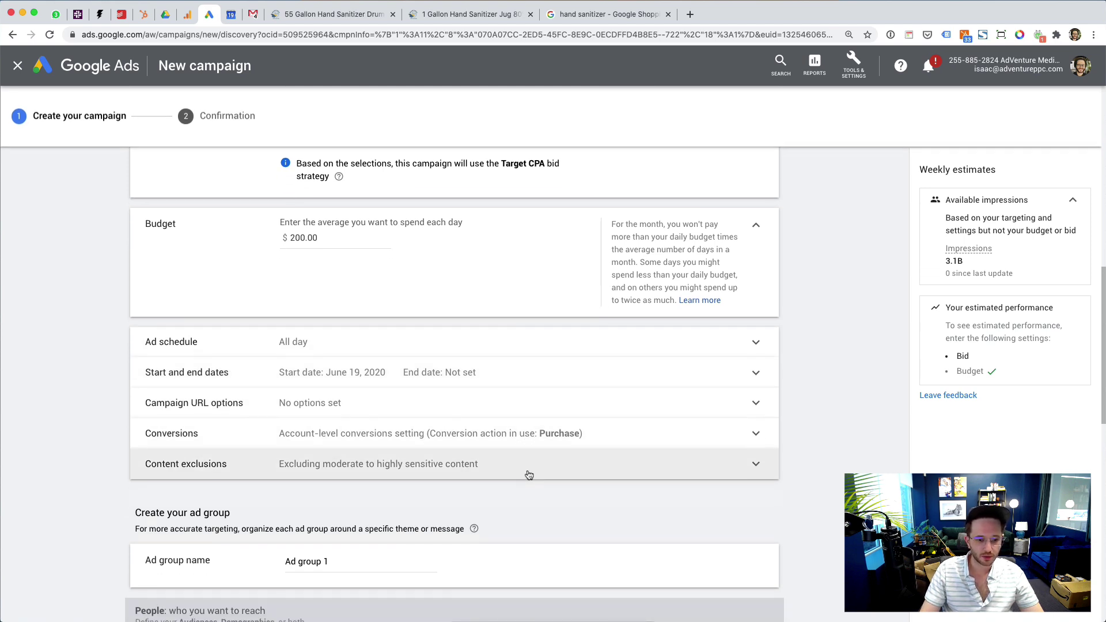
{"action": "left_click", "coordinate": [529, 474]}
{"action": "scroll", "coordinate": [528, 471], "scroll_direction": "down", "scroll_amount": 2}
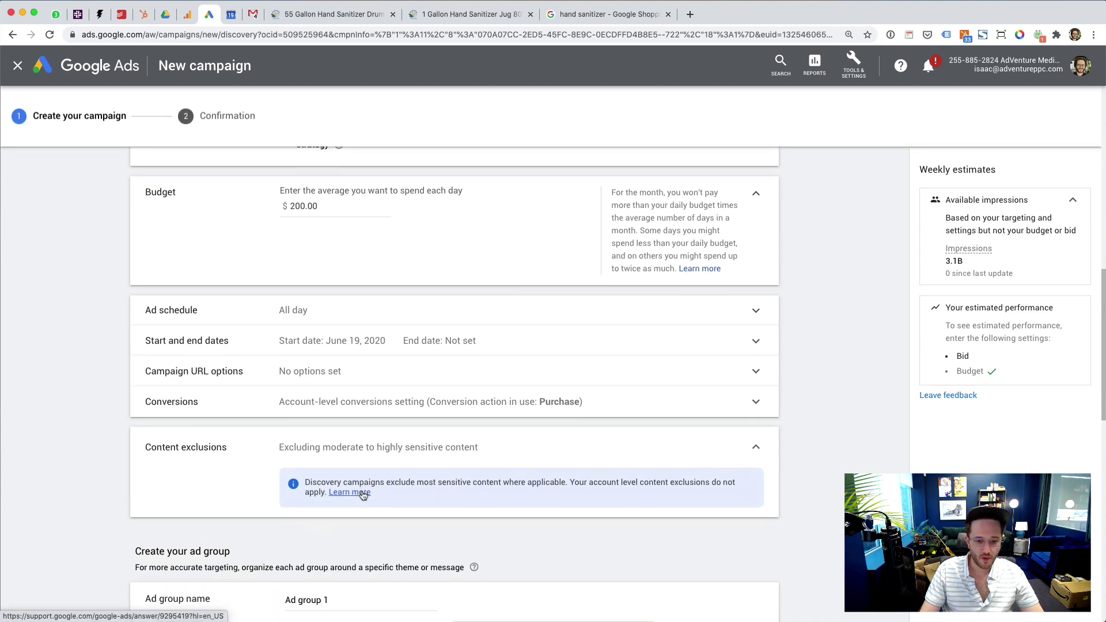
{"action": "scroll", "coordinate": [362, 494], "scroll_direction": "down", "scroll_amount": 8}
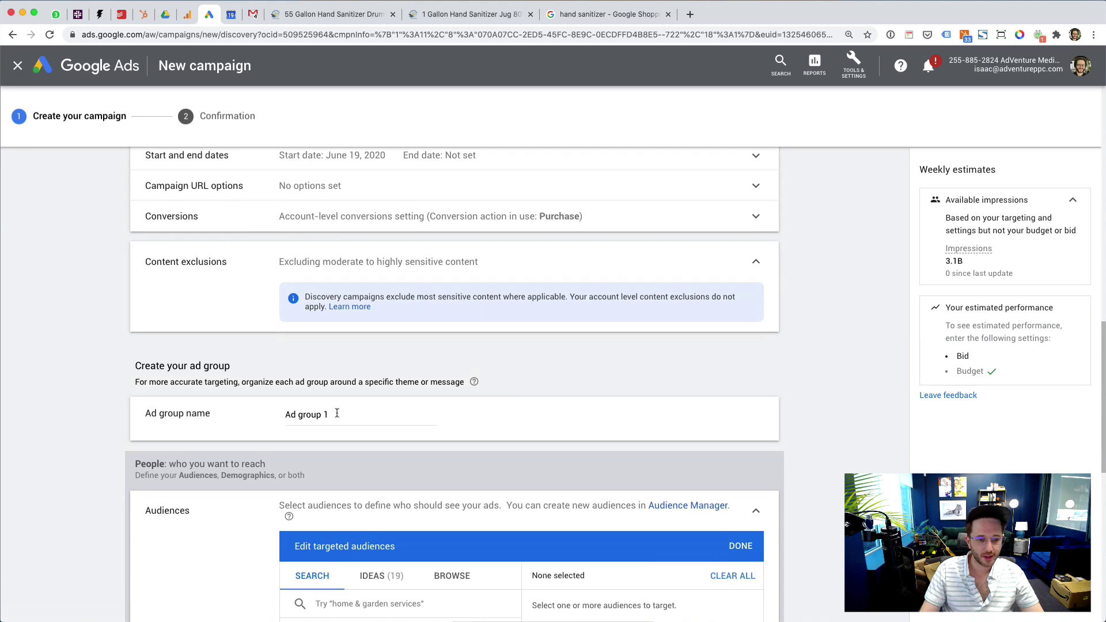
Name the ad group "Audiences / Cleaning".
{"action": "triple_click", "coordinate": [301, 409]}
{"action": "scroll", "coordinate": [165, 392], "scroll_direction": "down", "scroll_amount": 10}
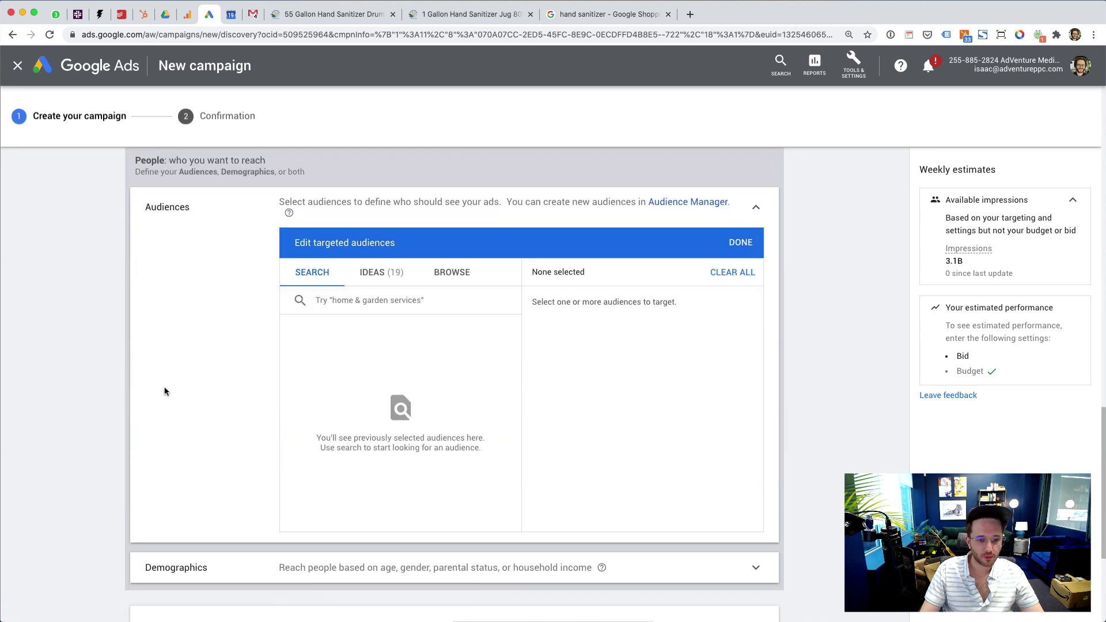
{"action": "scroll", "coordinate": [220, 363], "scroll_direction": "down", "scroll_amount": 7}
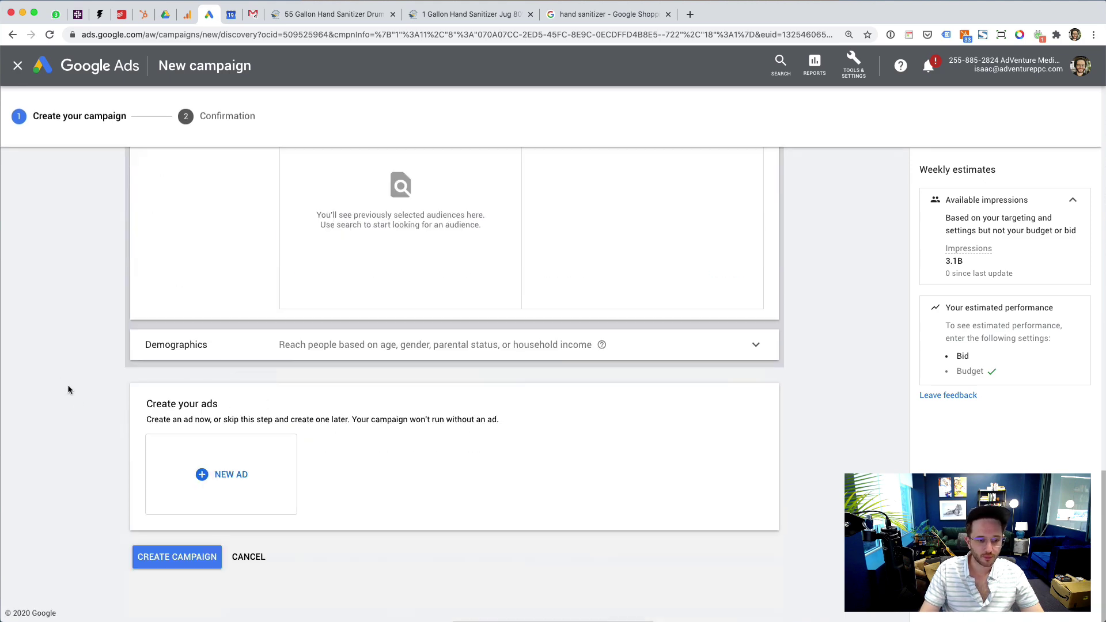
{"action": "scroll", "coordinate": [67, 388], "scroll_direction": "up", "scroll_amount": 10}
{"action": "scroll", "coordinate": [96, 423], "scroll_direction": "up", "scroll_amount": 6}
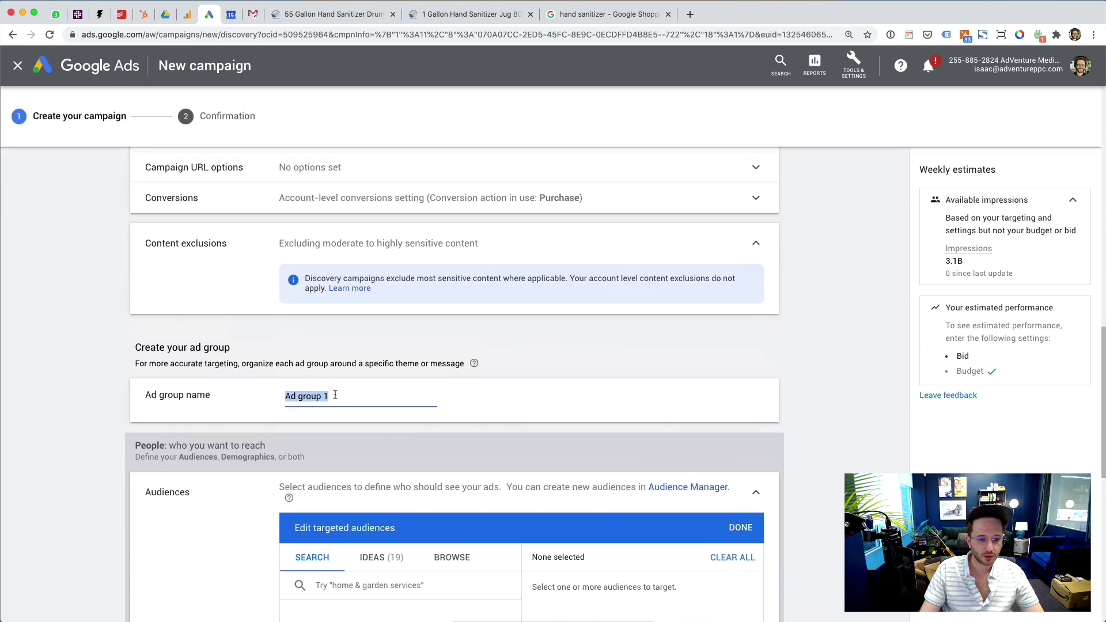
{"action": "left_click_drag", "start_coordinate": [340, 397], "coordinate": [286, 400]}
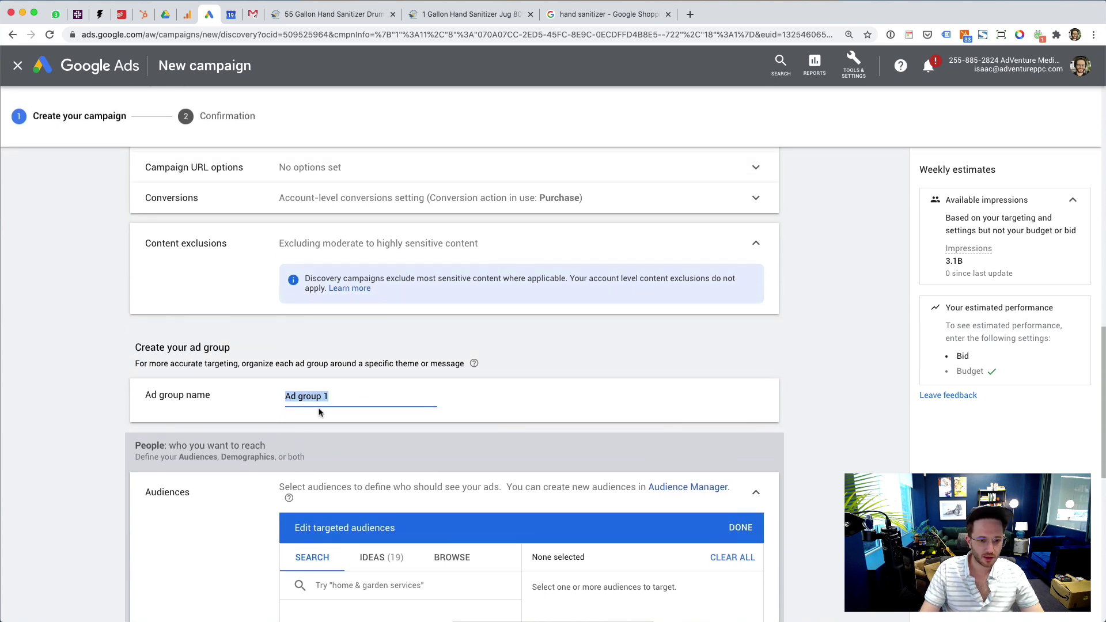
{"action": "type", "text": "Audiences / Cleaning"}
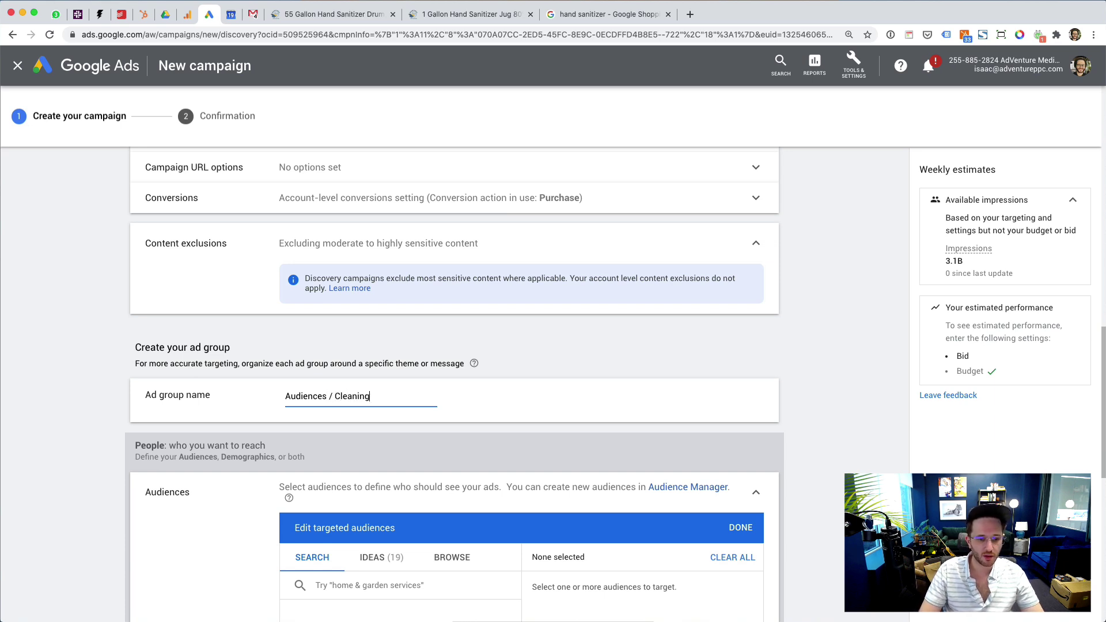
{"action": "left_click", "coordinate": [414, 419]}
Search the targeted audiences for "hand sanitzer" and add the "Similar to All Converters" audience.
{"action": "scroll", "coordinate": [406, 417], "scroll_direction": "down", "scroll_amount": 3}
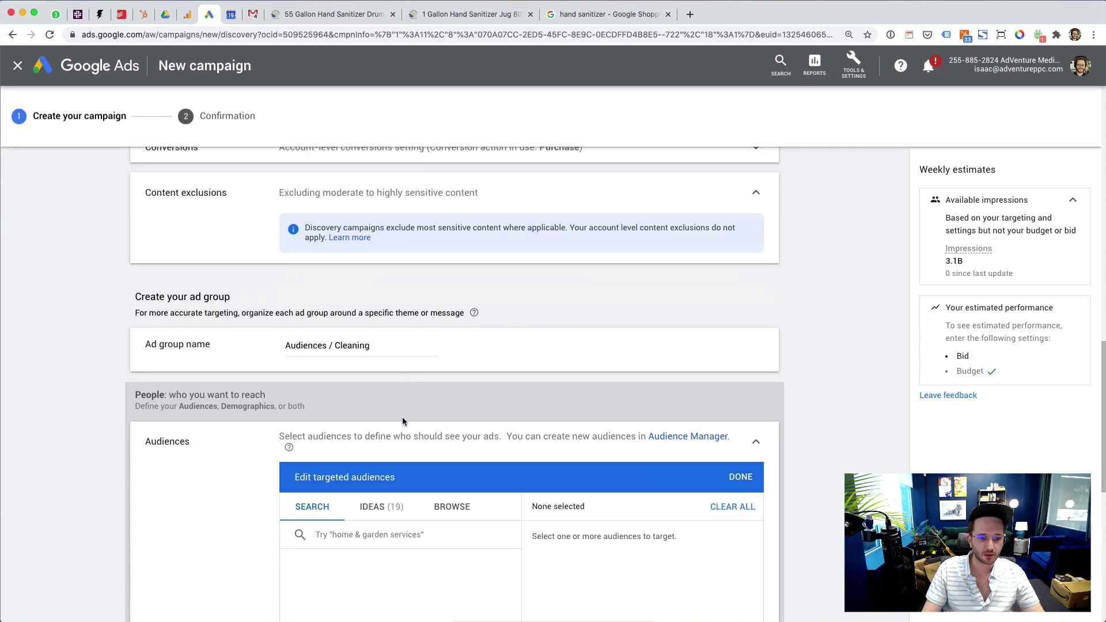
{"action": "scroll", "coordinate": [399, 415], "scroll_direction": "down", "scroll_amount": 2}
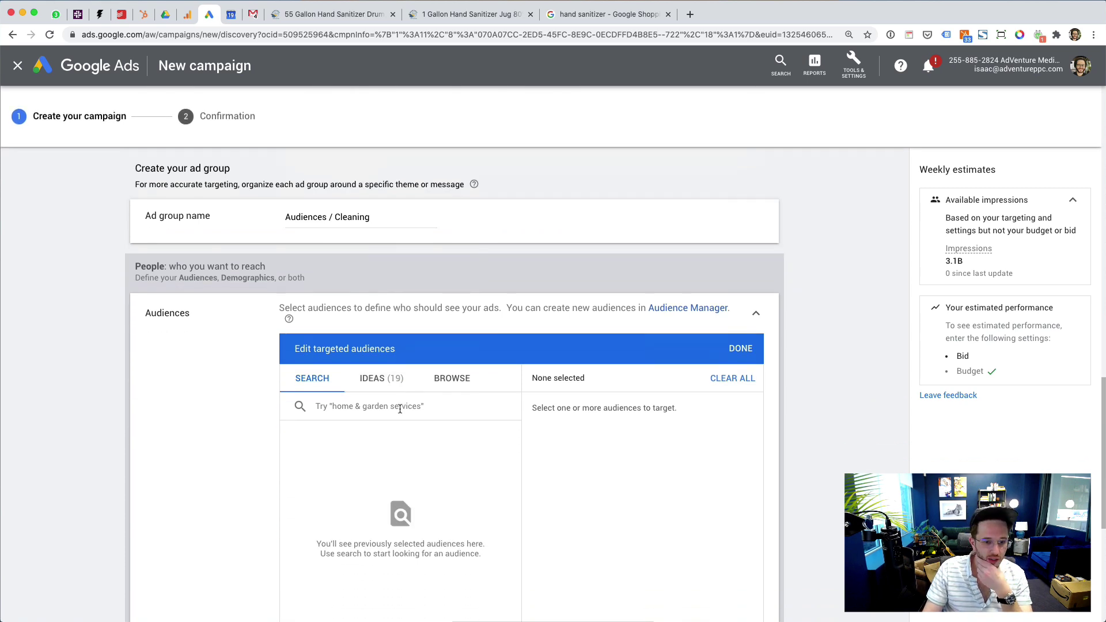
{"action": "scroll", "coordinate": [400, 408], "scroll_direction": "down", "scroll_amount": 4}
{"action": "scroll", "coordinate": [378, 369], "scroll_direction": "up", "scroll_amount": 2}
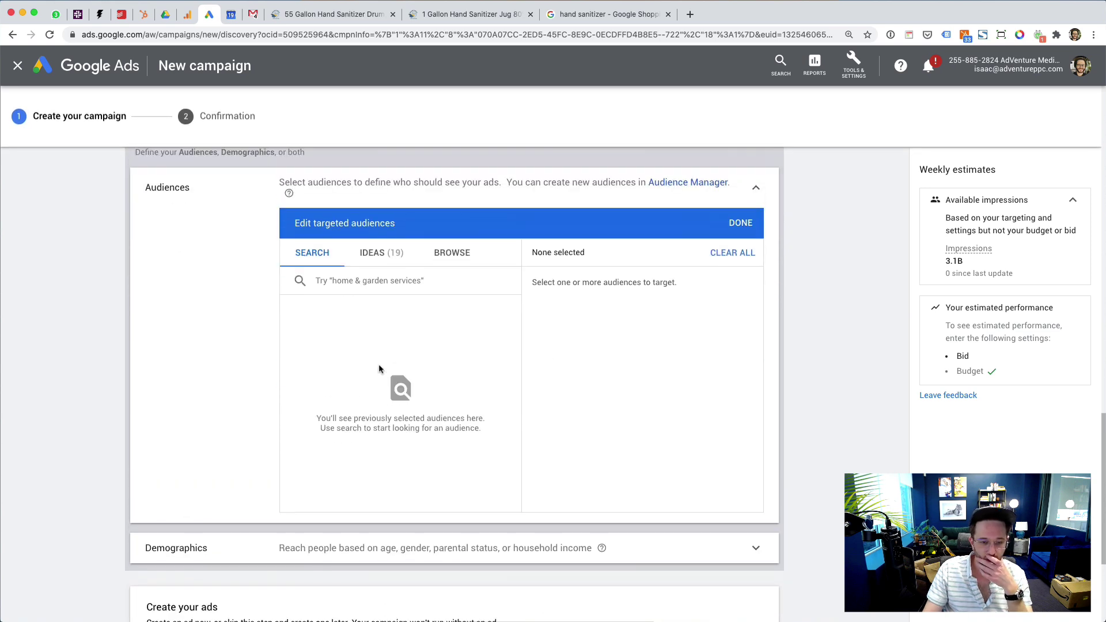
{"action": "scroll", "coordinate": [378, 369], "scroll_direction": "up", "scroll_amount": 1}
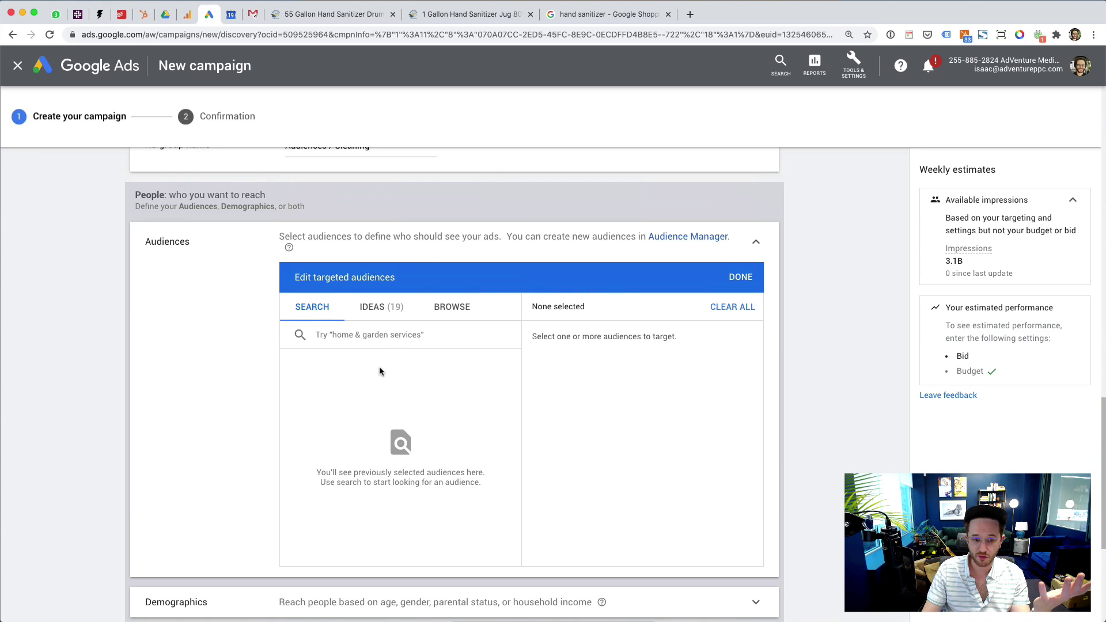
{"action": "left_click", "coordinate": [379, 342]}
{"action": "type", "text": "hand"}
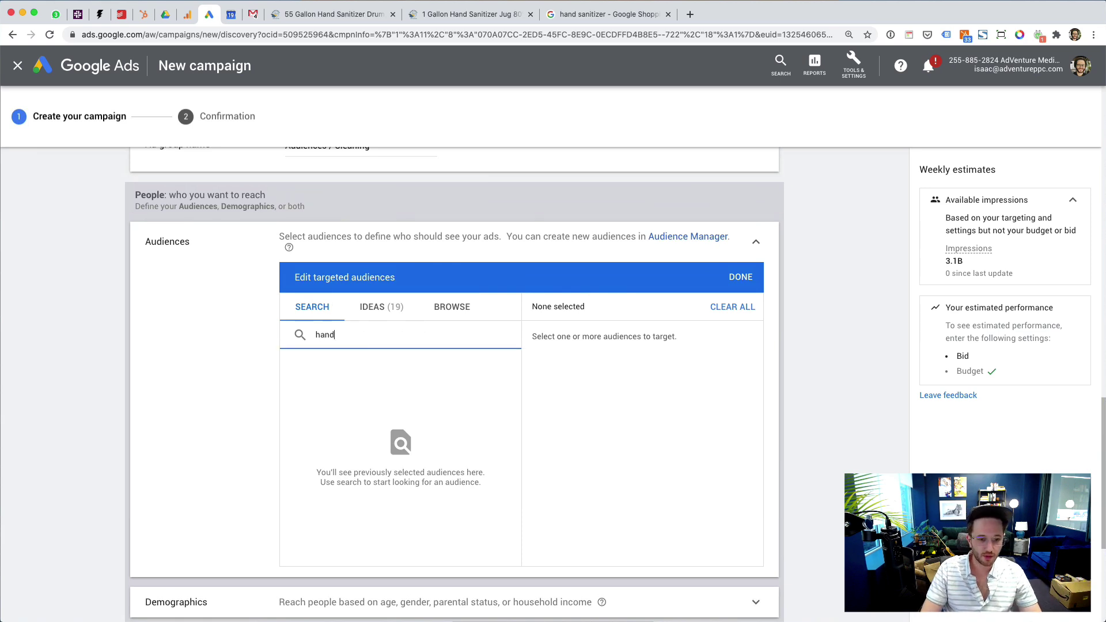
{"action": "type", "text": " sanitzer"}
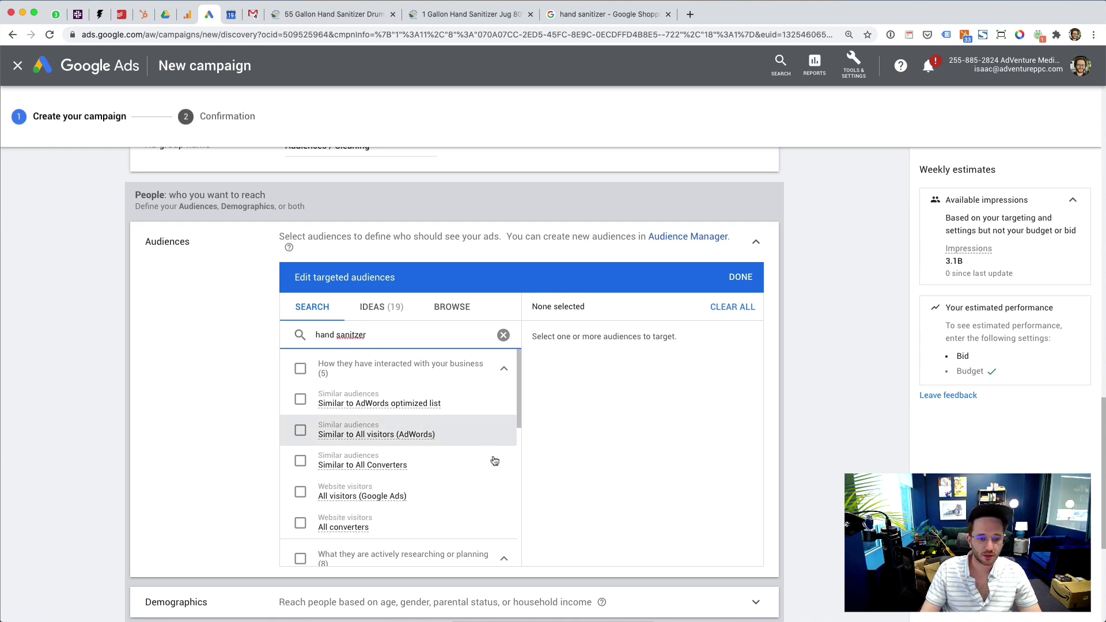
{"action": "left_click", "coordinate": [300, 461]}
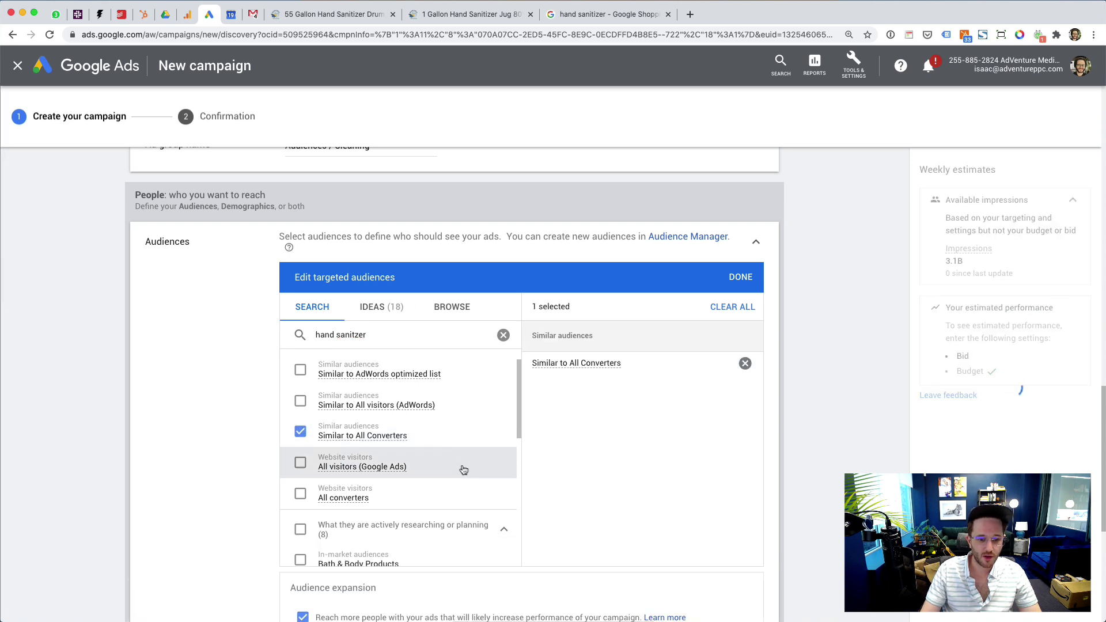
Look through the remaining audiences matching the search, including the details of the Skin Care Products in-market audience.
{"action": "scroll", "coordinate": [463, 470], "scroll_direction": "down", "scroll_amount": 2}
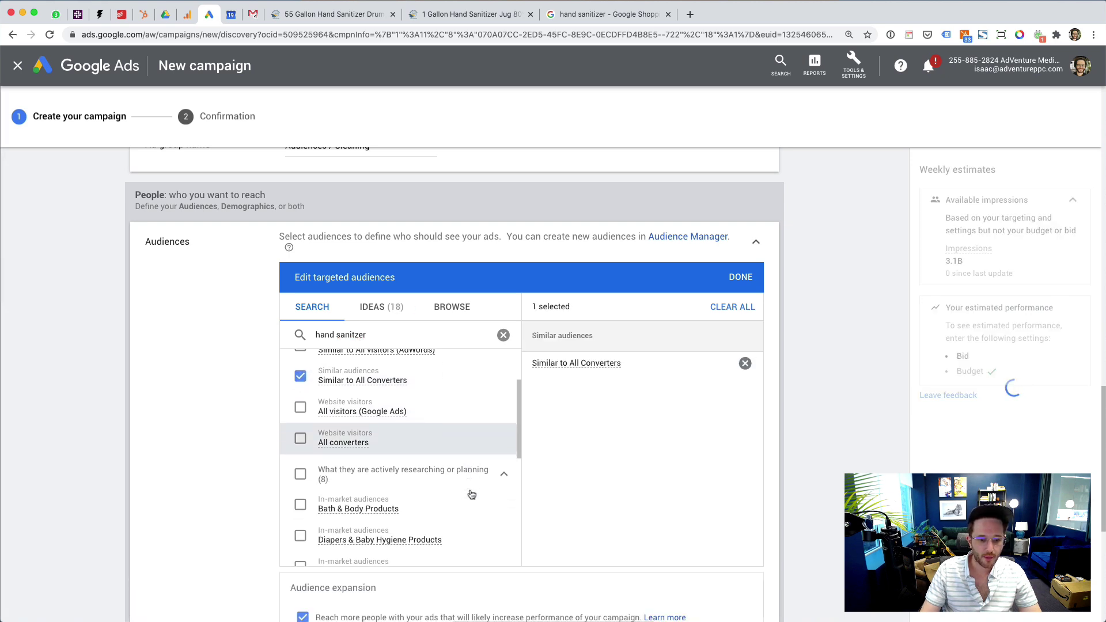
{"action": "left_click_drag", "start_coordinate": [520, 432], "coordinate": [502, 485]}
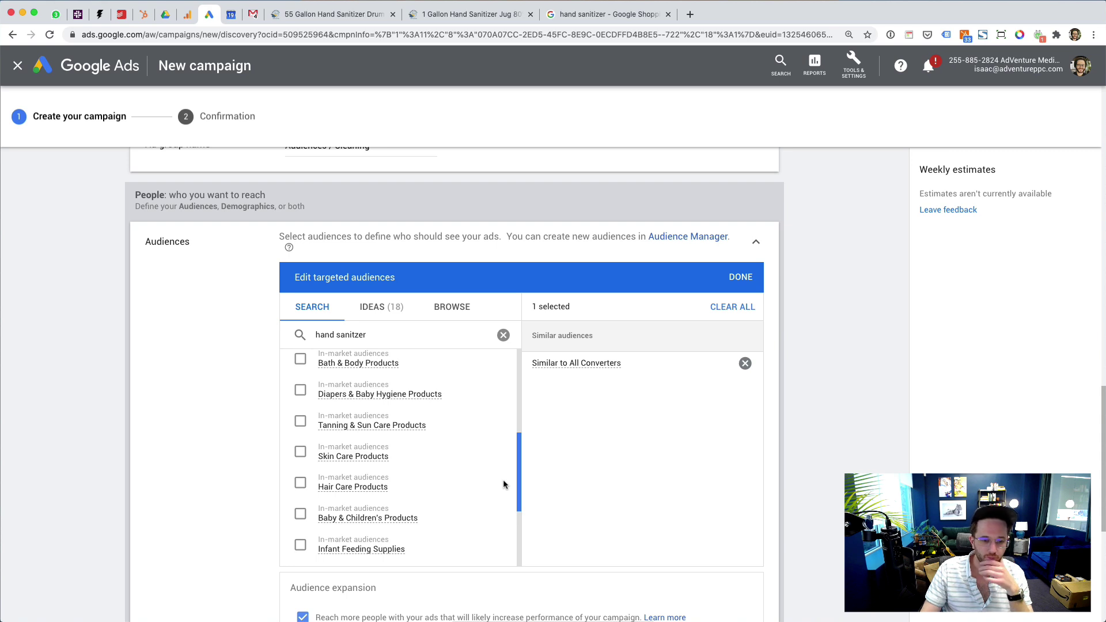
{"action": "mouse_move", "coordinate": [376, 460]}
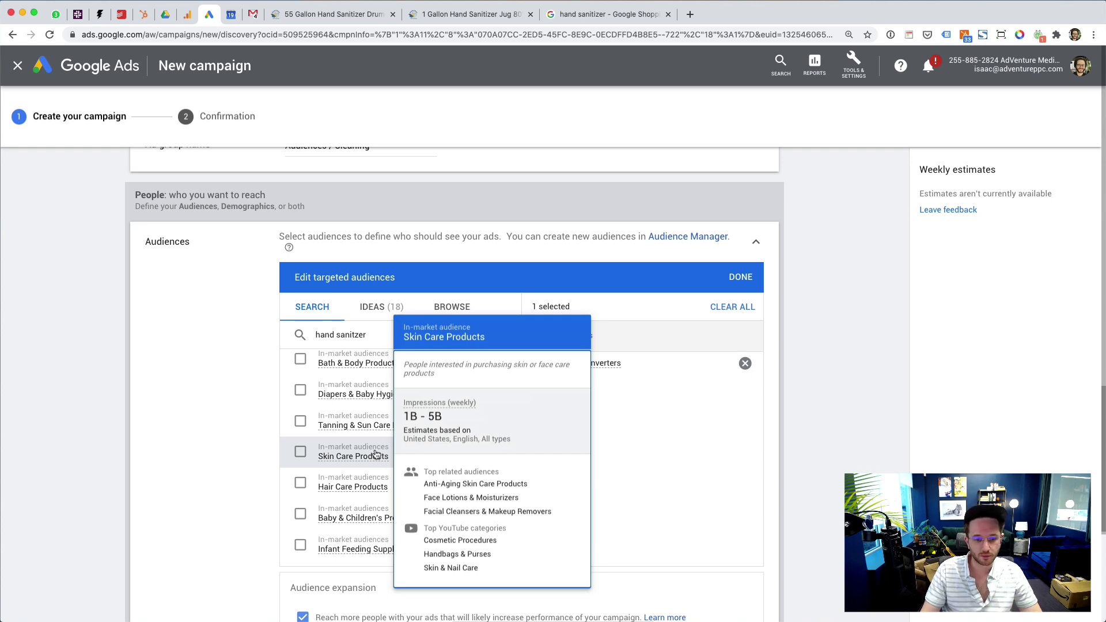
{"action": "left_click", "coordinate": [374, 458]}
{"action": "left_click", "coordinate": [374, 458]}
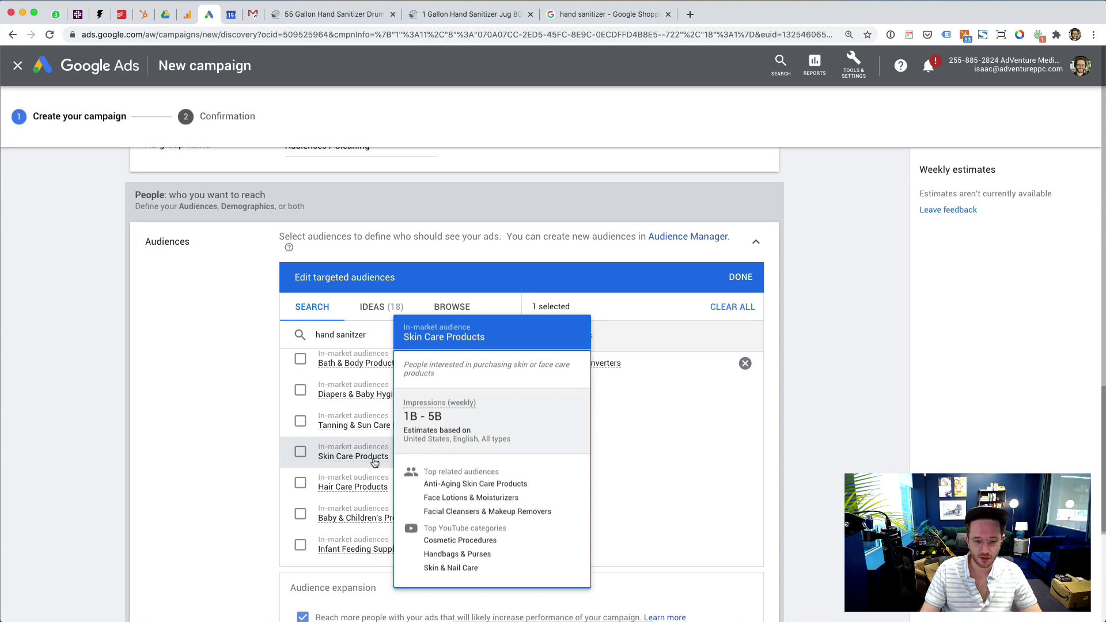
{"action": "scroll", "coordinate": [374, 438], "scroll_direction": "up", "scroll_amount": 8}
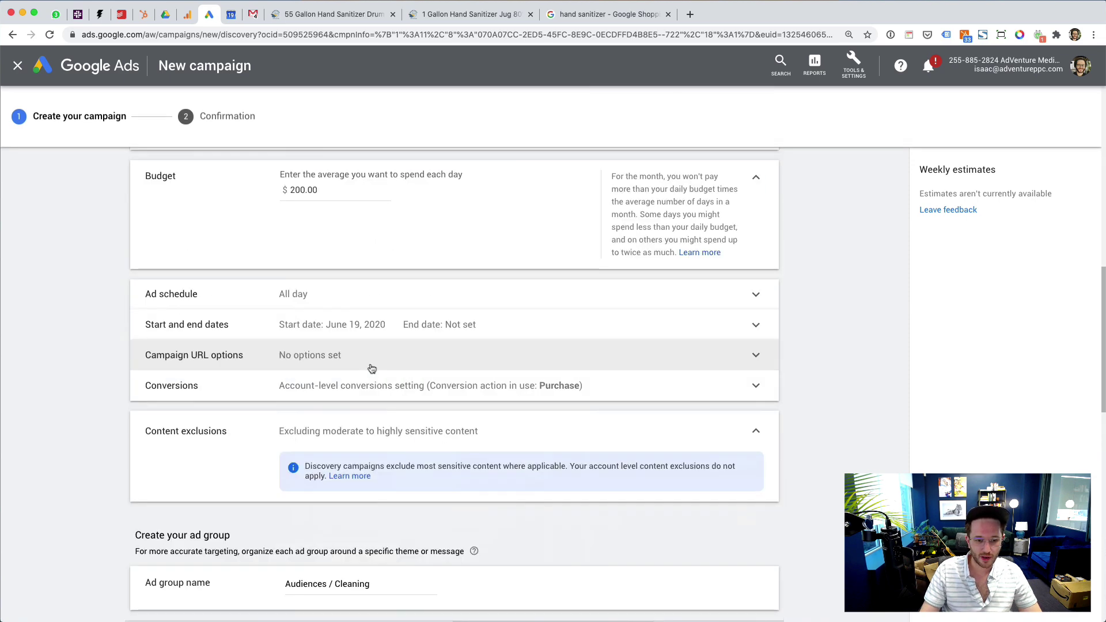
{"action": "scroll", "coordinate": [260, 393], "scroll_direction": "down", "scroll_amount": 5}
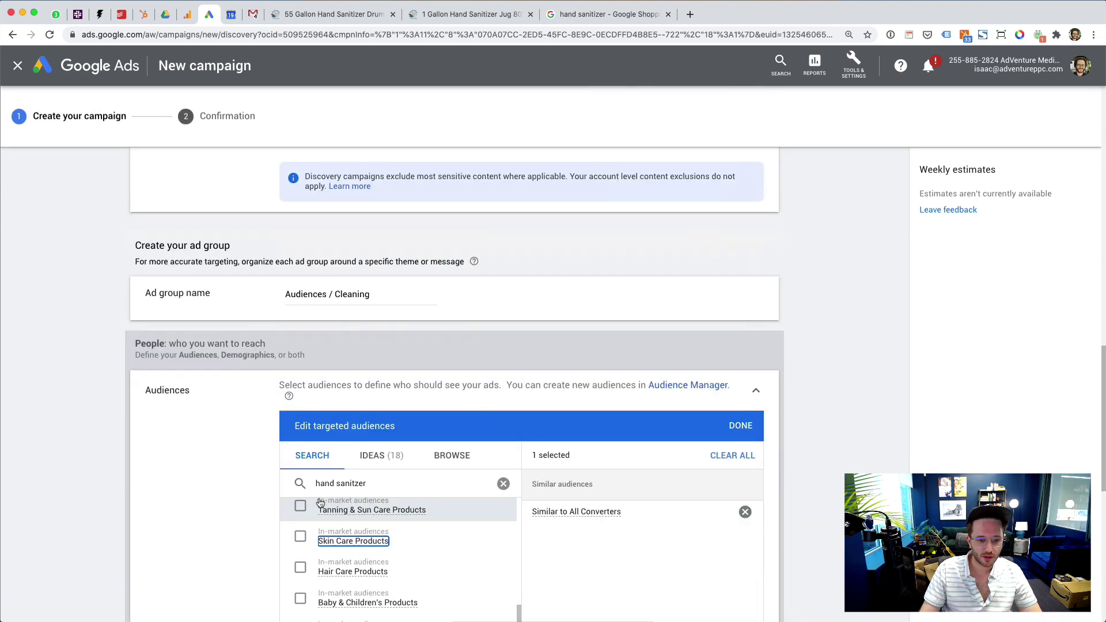
{"action": "scroll", "coordinate": [334, 519], "scroll_direction": "down", "scroll_amount": 2}
{"action": "scroll", "coordinate": [222, 482], "scroll_direction": "down", "scroll_amount": 3}
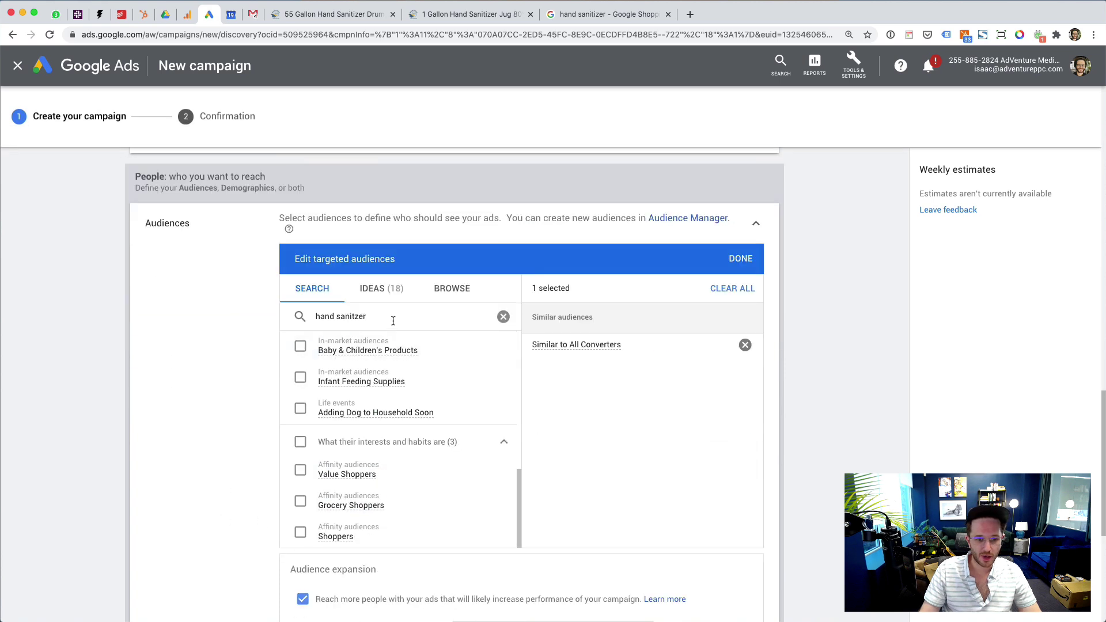
Search the audiences for "cleaning" and review the matching in-market, life event, affinity and demographic segments.
{"action": "left_click_drag", "start_coordinate": [370, 317], "coordinate": [315, 317]}
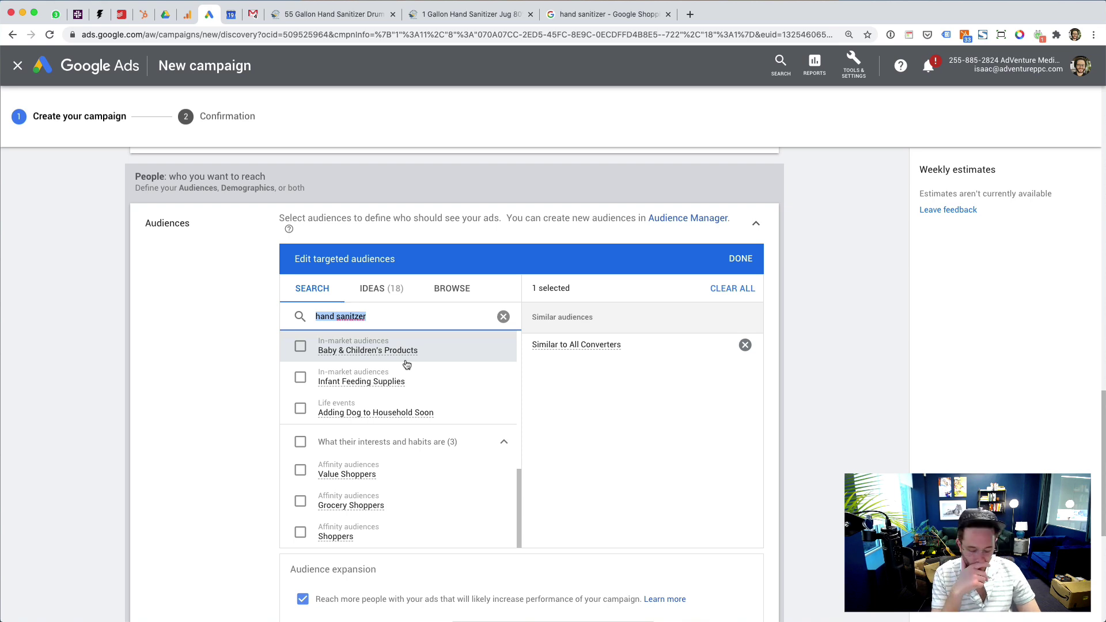
{"action": "type", "text": "cleaning"}
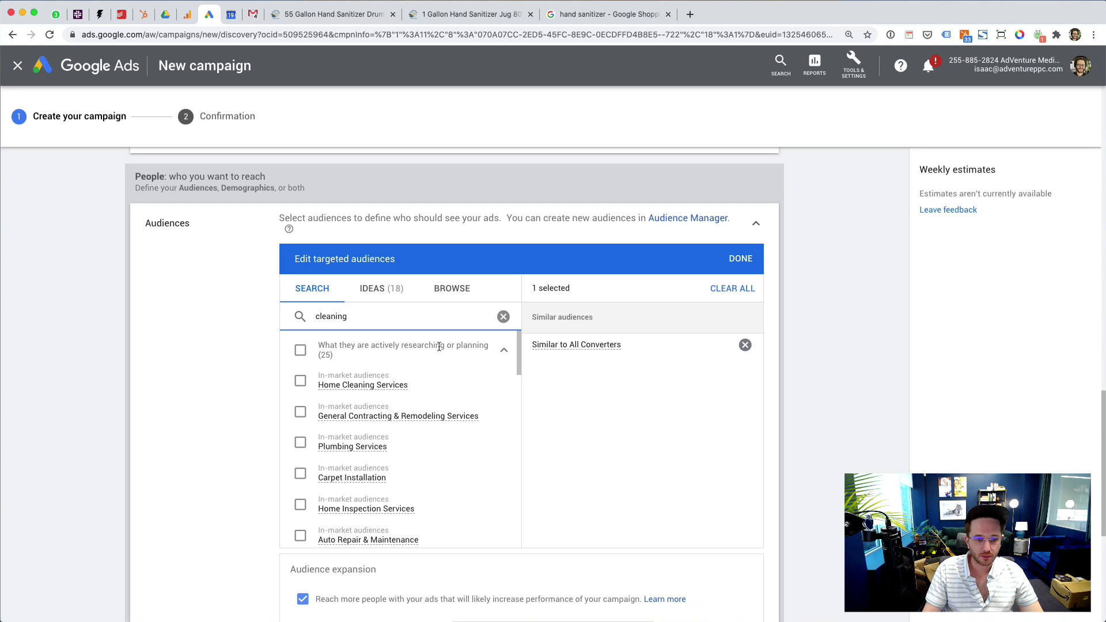
{"action": "scroll", "coordinate": [439, 346], "scroll_direction": "down", "scroll_amount": 1}
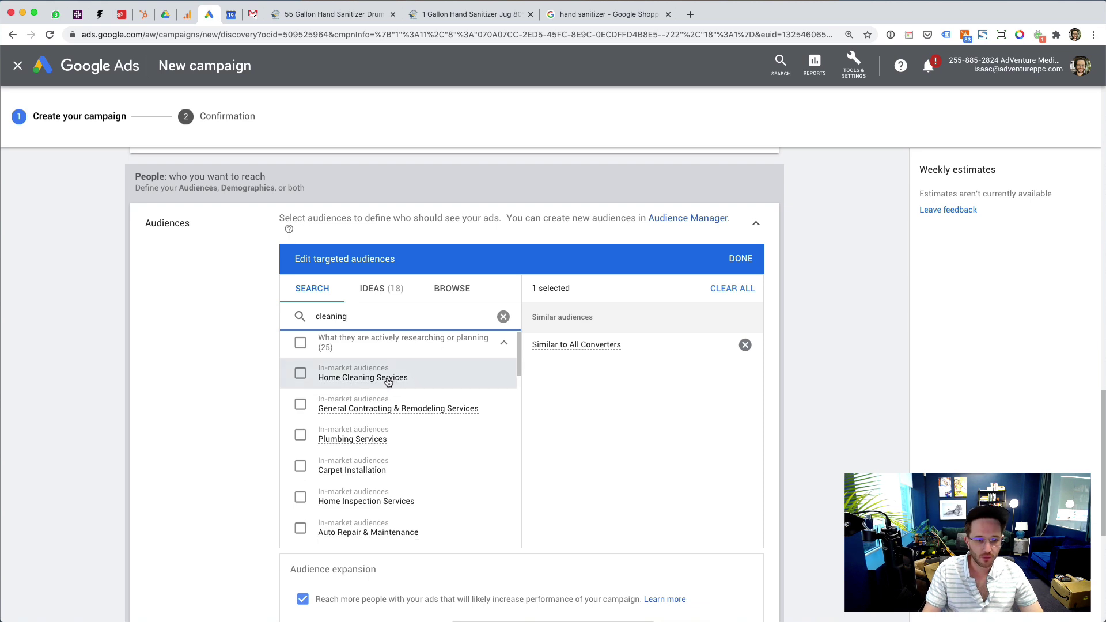
{"action": "mouse_move", "coordinate": [388, 382]}
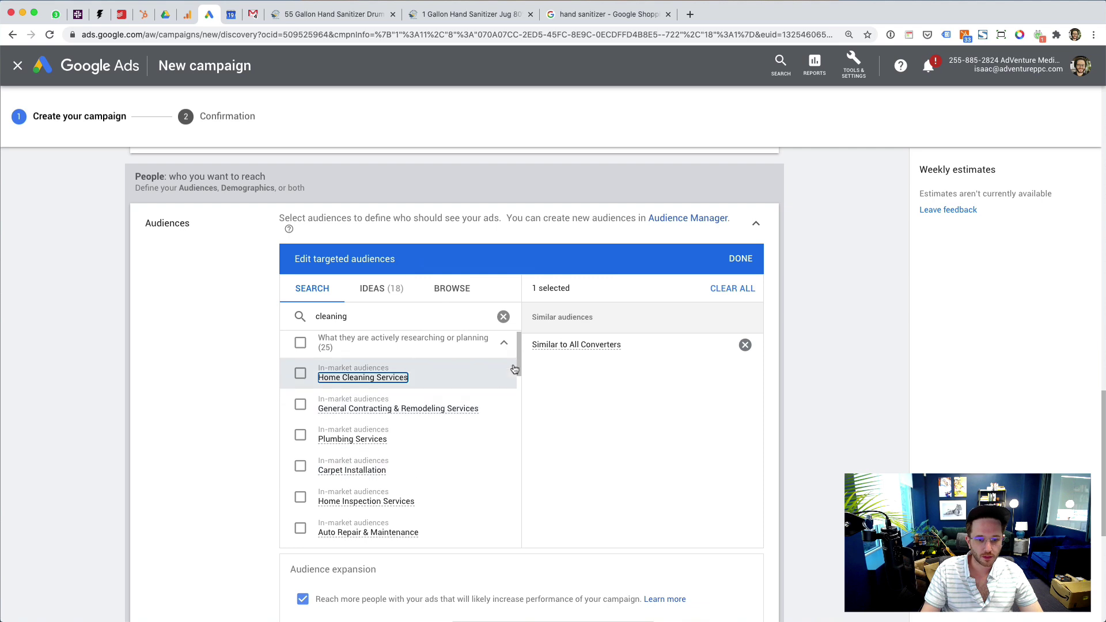
{"action": "left_click_drag", "start_coordinate": [518, 357], "coordinate": [520, 375]}
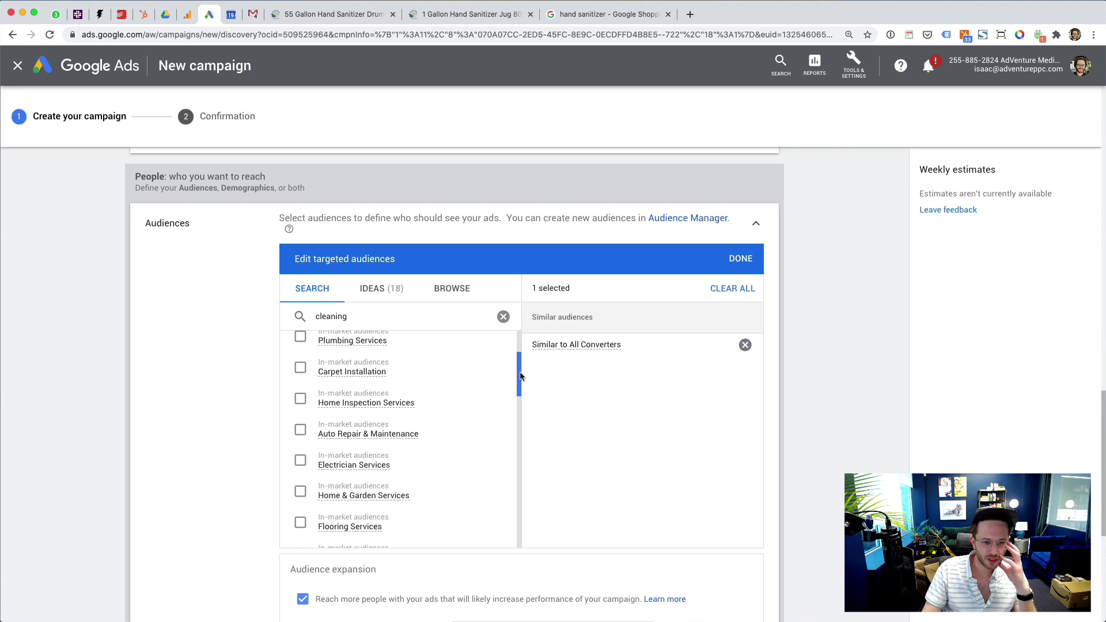
{"action": "left_click_drag", "start_coordinate": [518, 380], "coordinate": [493, 515]}
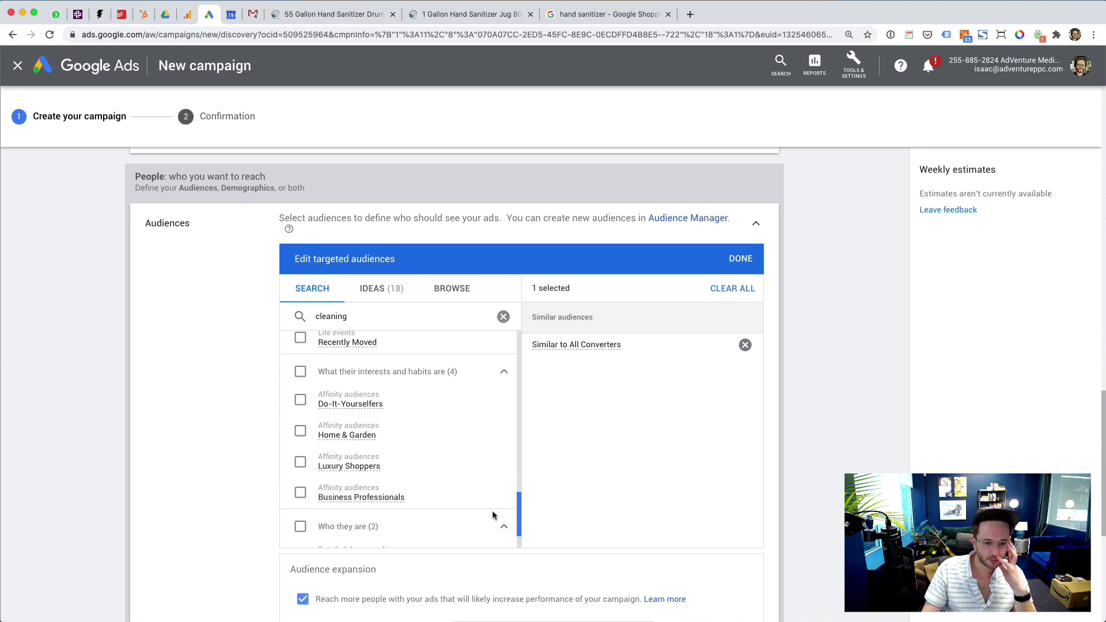
{"action": "scroll", "coordinate": [492, 514], "scroll_direction": "down", "scroll_amount": 2}
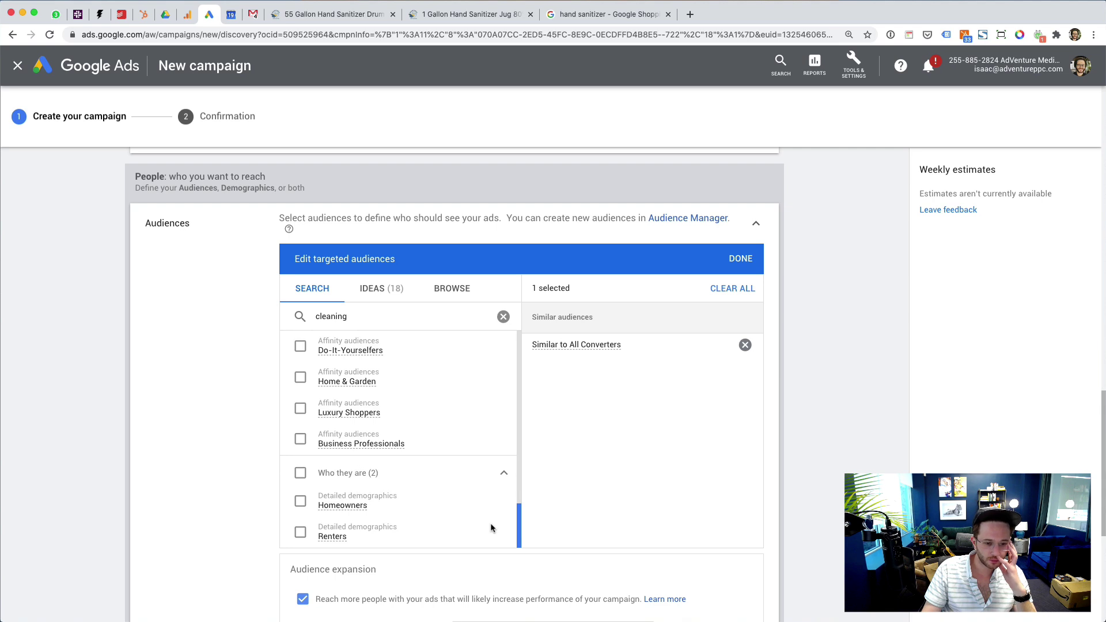
{"action": "scroll", "coordinate": [491, 527], "scroll_direction": "up", "scroll_amount": 15}
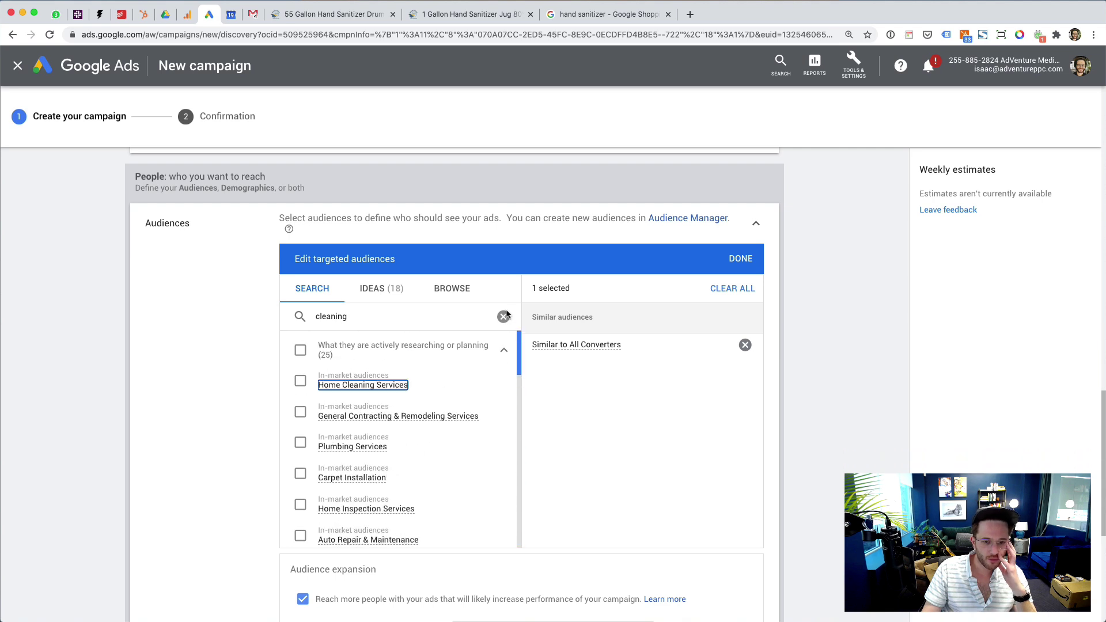
Search the audiences for "office cleaning" and review the matching in-market and life event segments.
{"action": "double_click", "coordinate": [334, 317]}
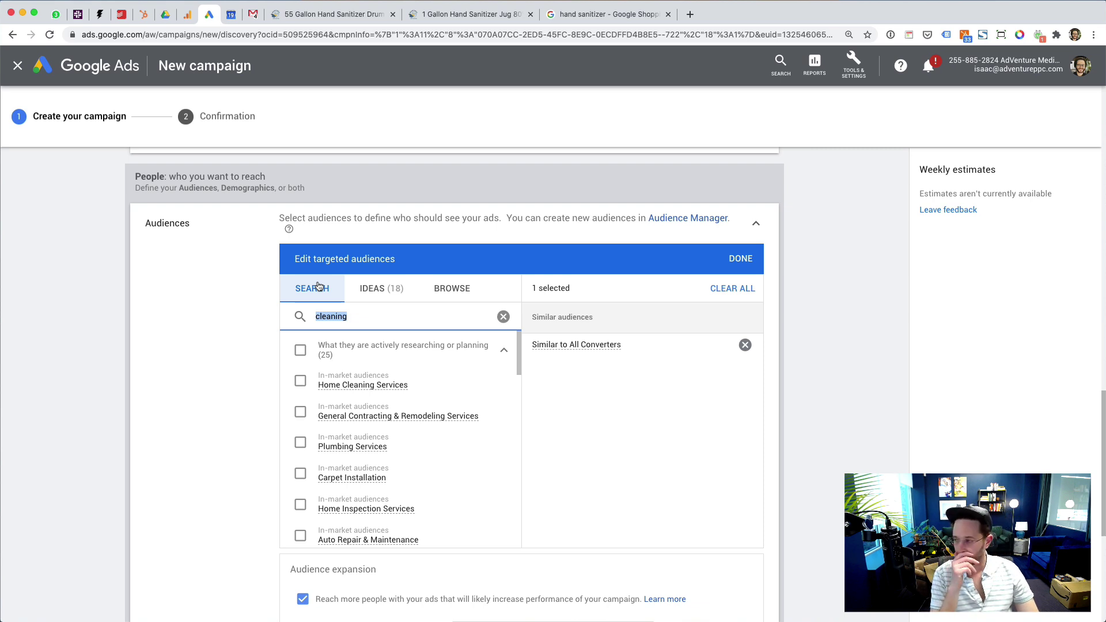
{"action": "type", "text": "office cl"}
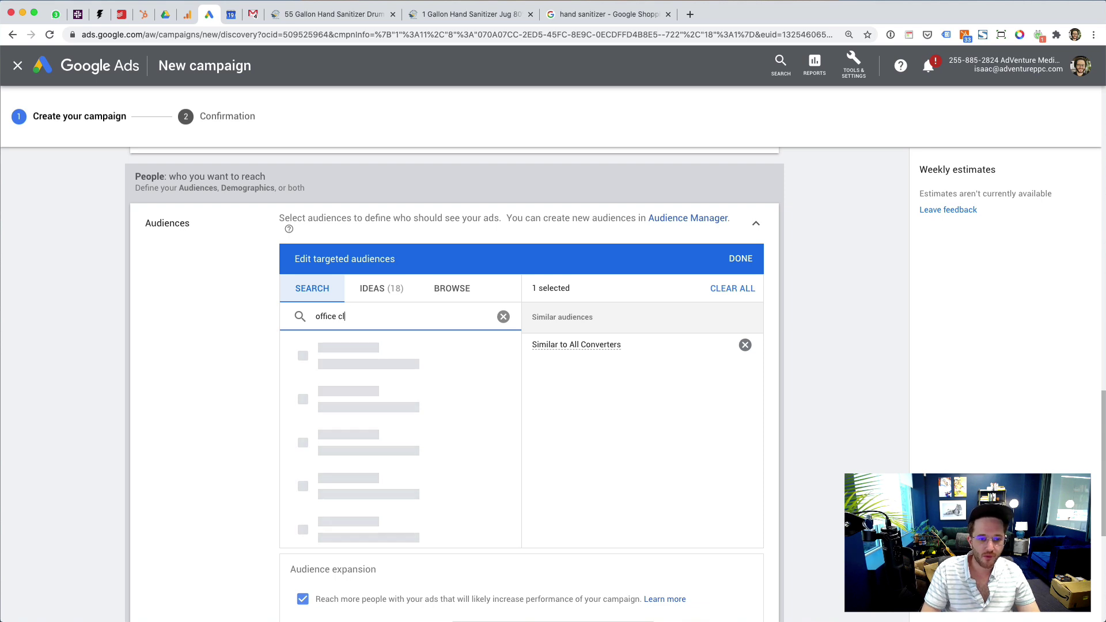
{"action": "type", "text": "eaning"}
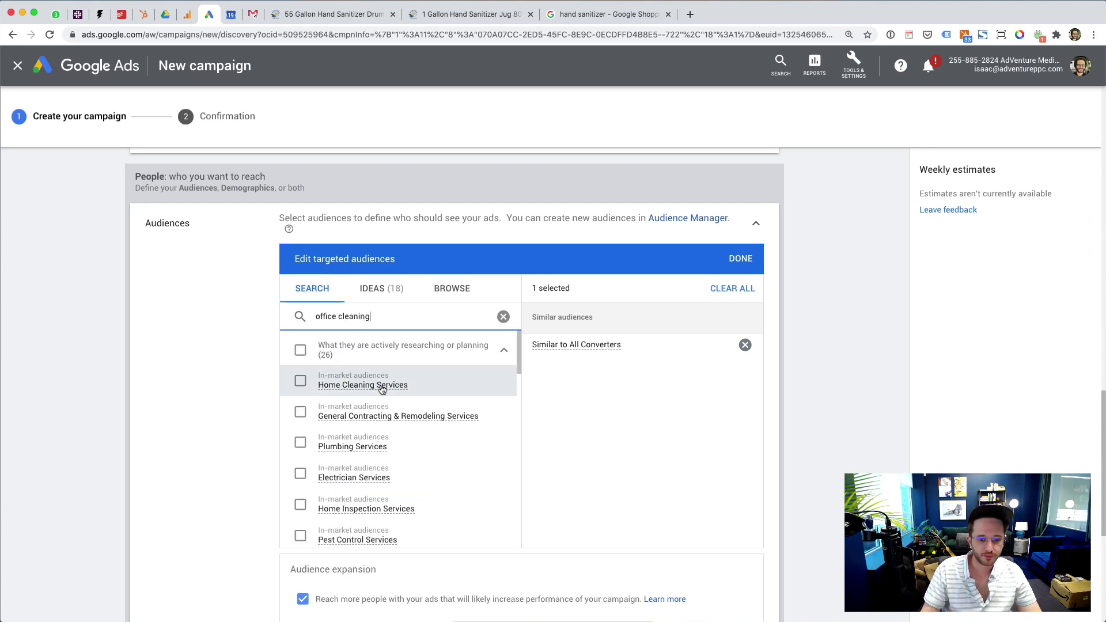
{"action": "scroll", "coordinate": [441, 483], "scroll_direction": "down", "scroll_amount": 1}
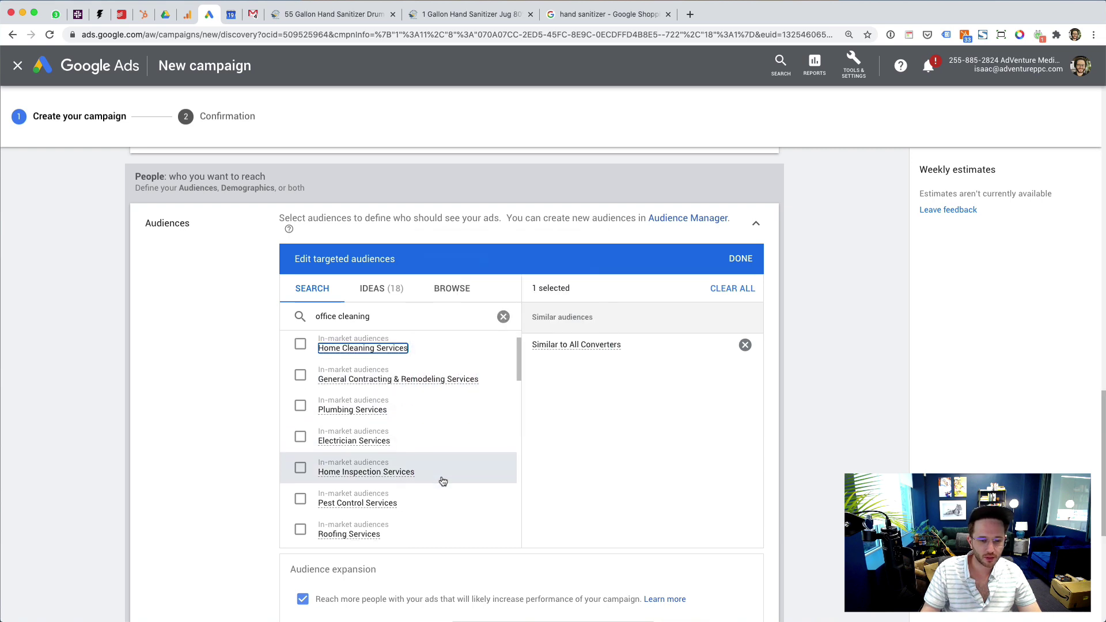
{"action": "scroll", "coordinate": [442, 482], "scroll_direction": "down", "scroll_amount": 8}
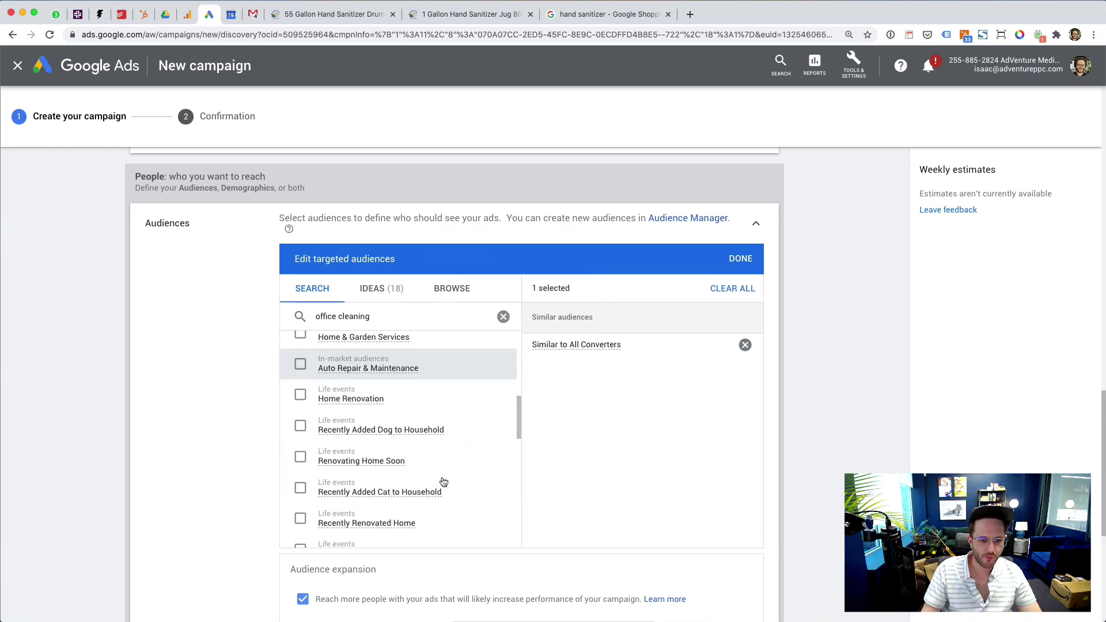
{"action": "scroll", "coordinate": [443, 482], "scroll_direction": "down", "scroll_amount": 4}
{"action": "scroll", "coordinate": [443, 481], "scroll_direction": "down", "scroll_amount": 1}
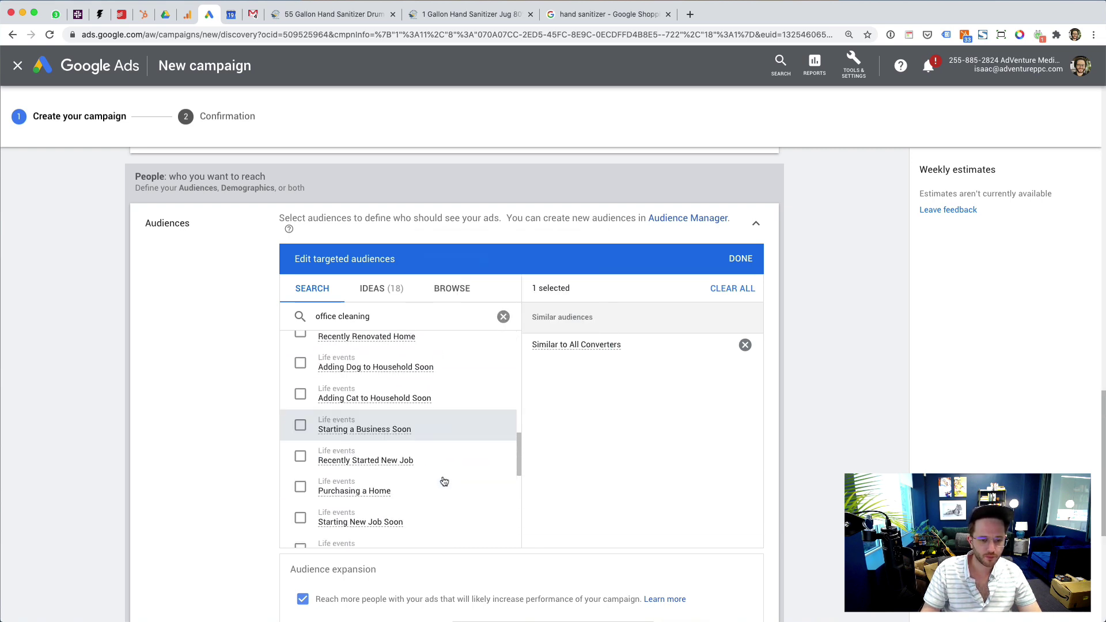
{"action": "left_click_drag", "start_coordinate": [520, 448], "coordinate": [390, 296]}
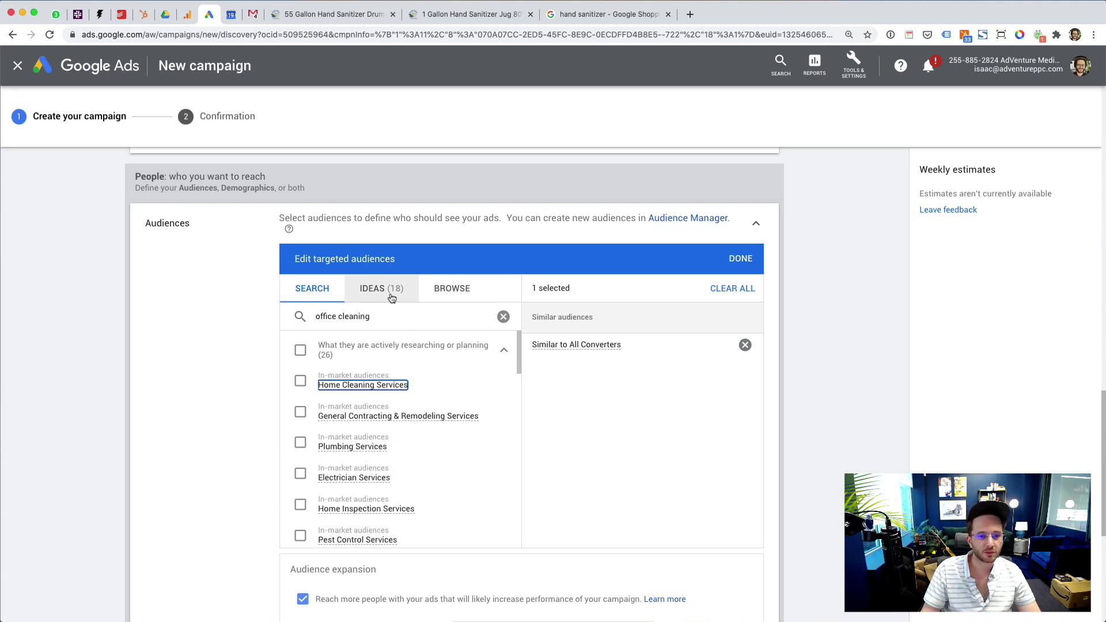
Add the suggested Bath & Body Products audience to the targeting and browse the available audience categories.
{"action": "left_click", "coordinate": [358, 294]}
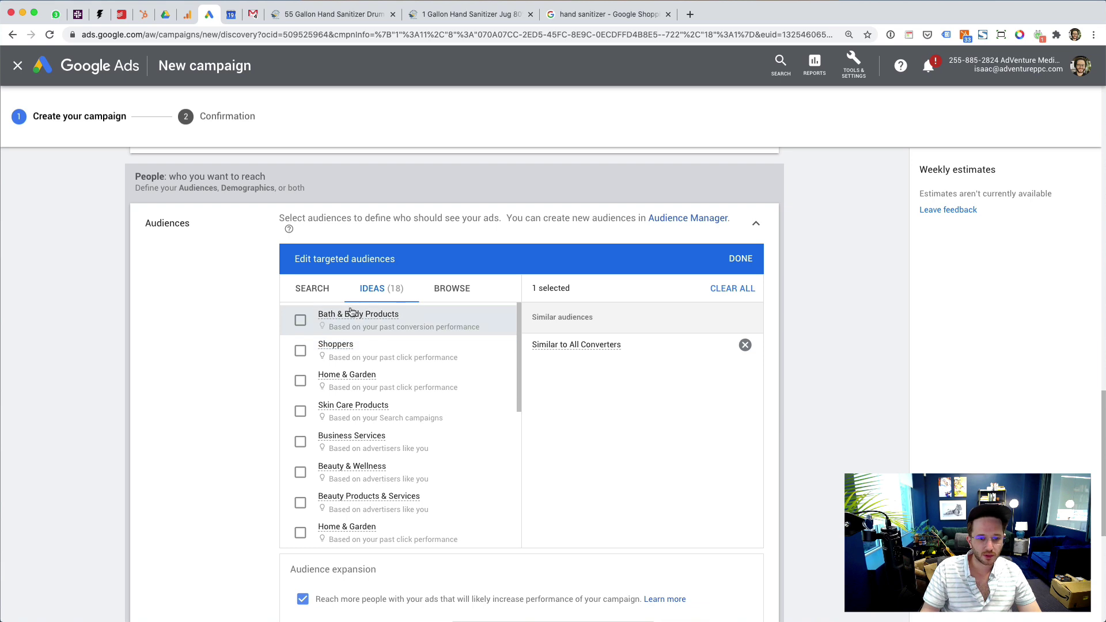
{"action": "mouse_move", "coordinate": [352, 315]}
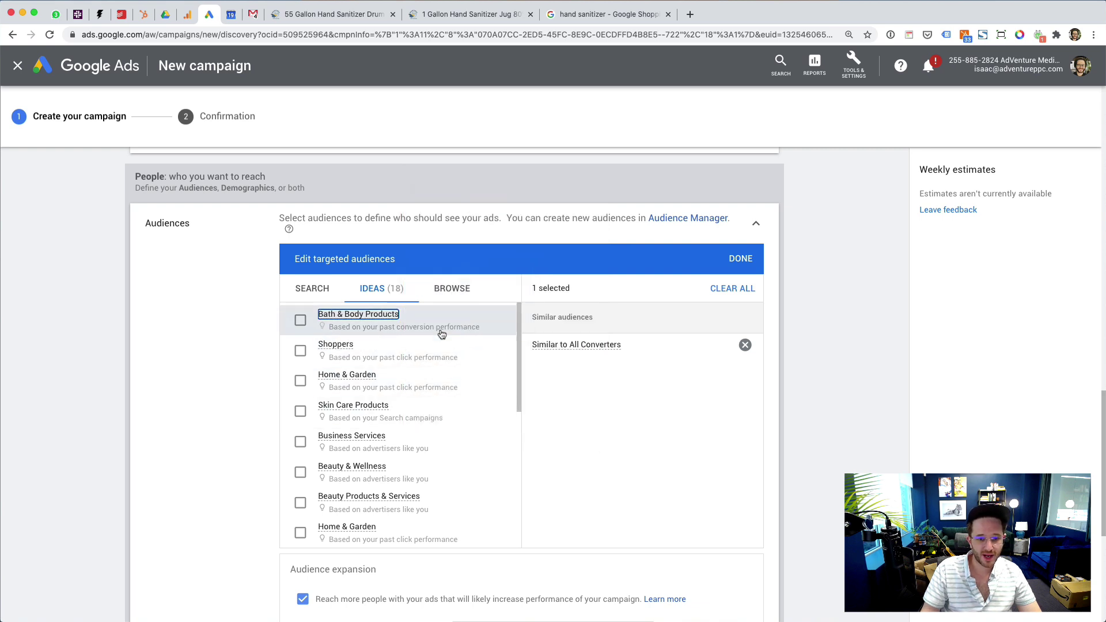
{"action": "left_click", "coordinate": [302, 321]}
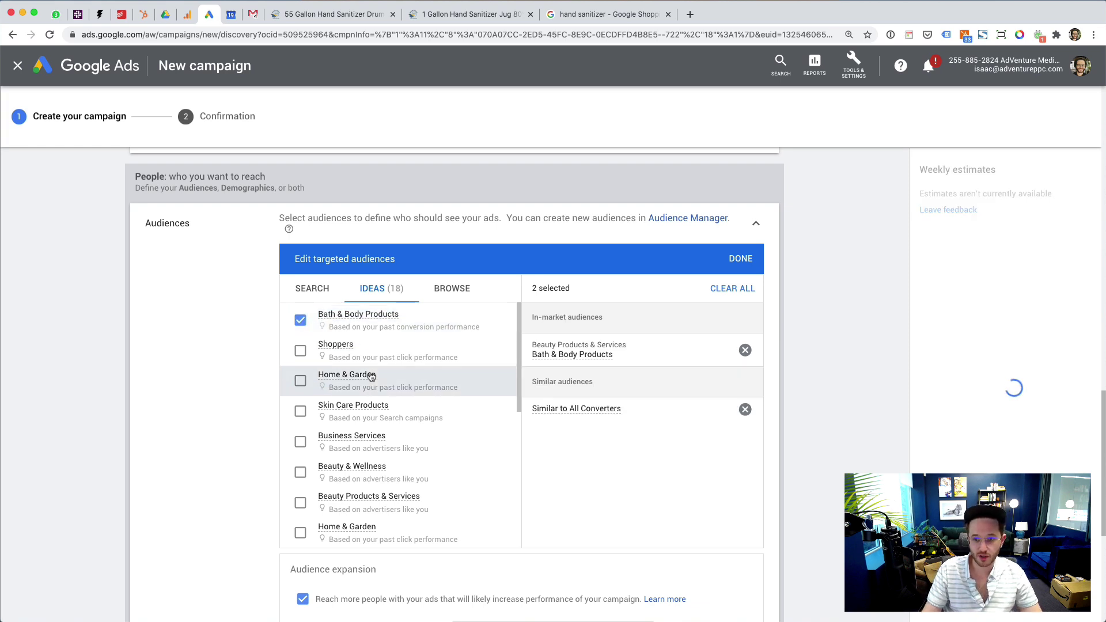
{"action": "mouse_move", "coordinate": [371, 376]}
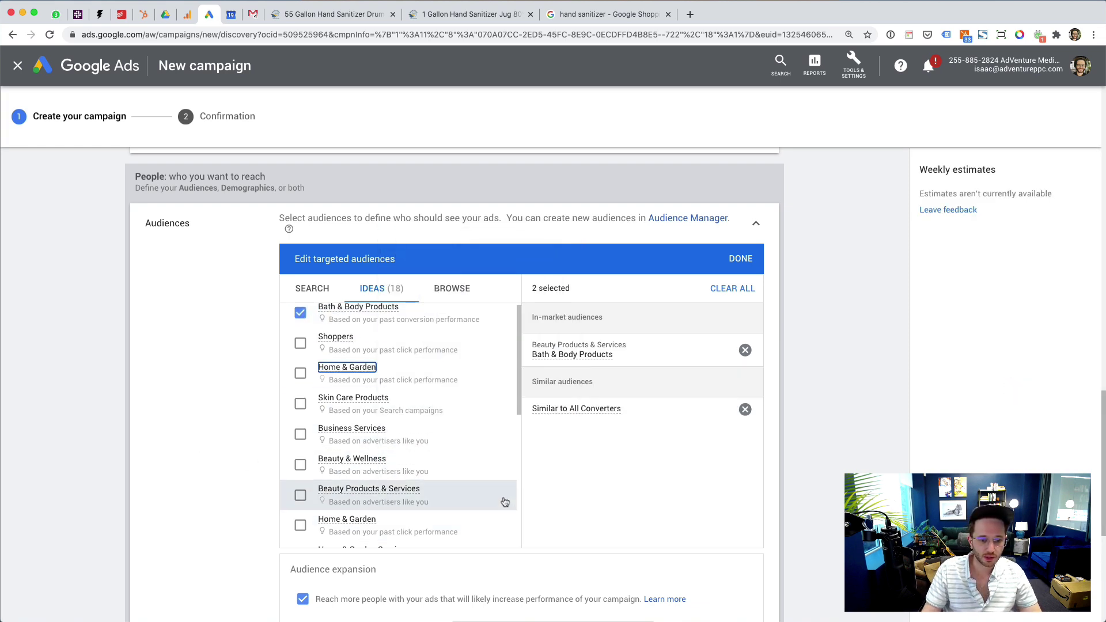
{"action": "scroll", "coordinate": [506, 496], "scroll_direction": "down", "scroll_amount": 1}
{"action": "left_click", "coordinate": [452, 288]}
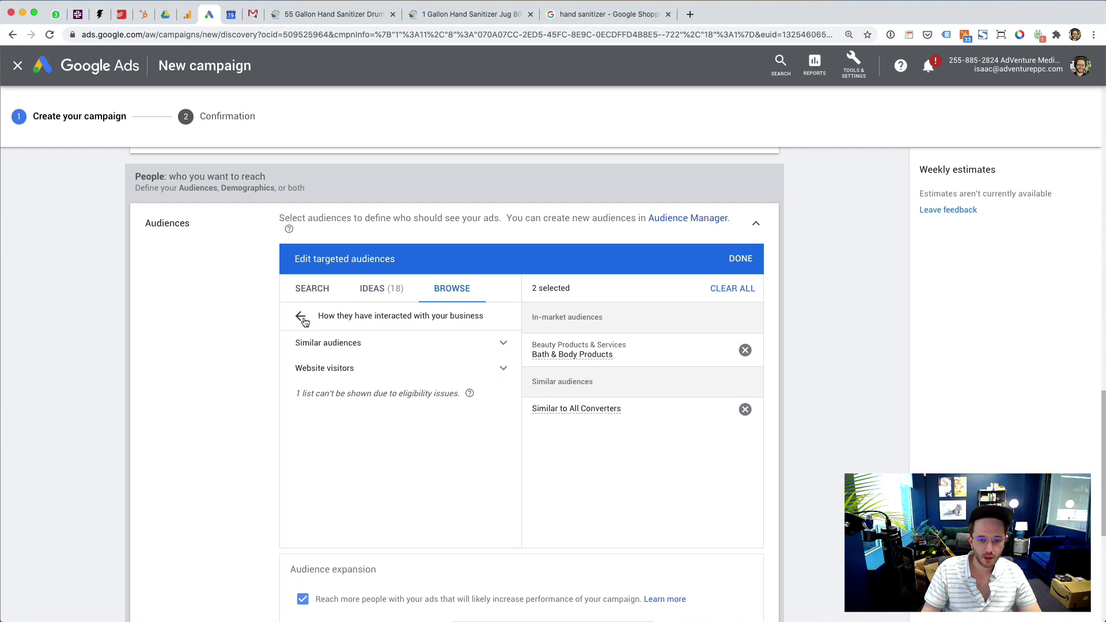
{"action": "left_click", "coordinate": [302, 318]}
Exclude the 18 - 24 age group from the ad group's targeted demographics.
{"action": "scroll", "coordinate": [192, 337], "scroll_direction": "down", "scroll_amount": 3}
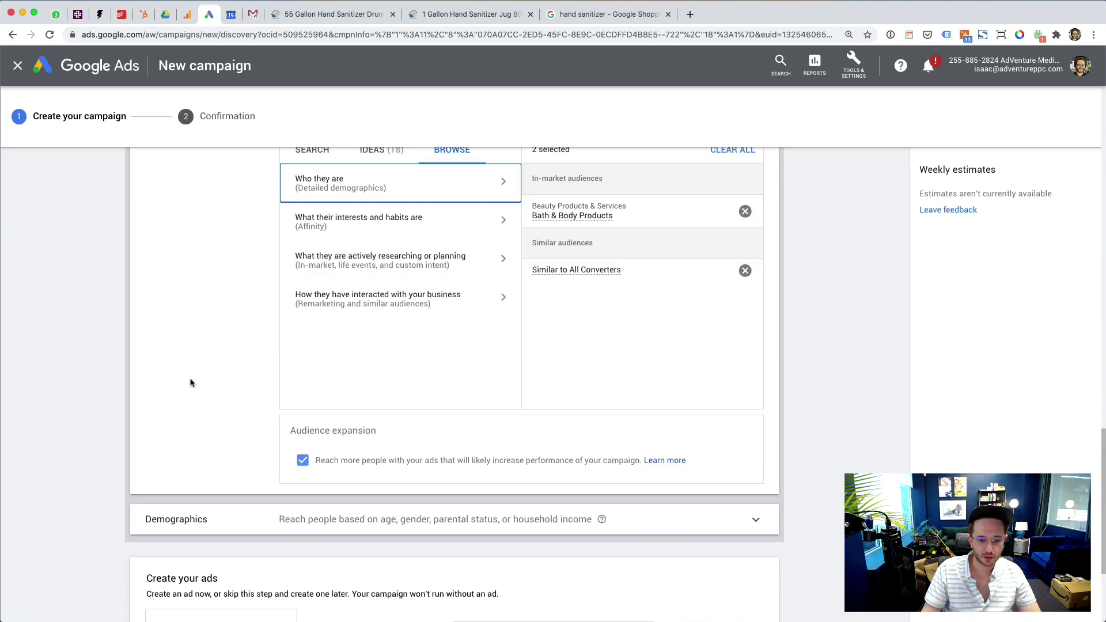
{"action": "scroll", "coordinate": [301, 445], "scroll_direction": "down", "scroll_amount": 1}
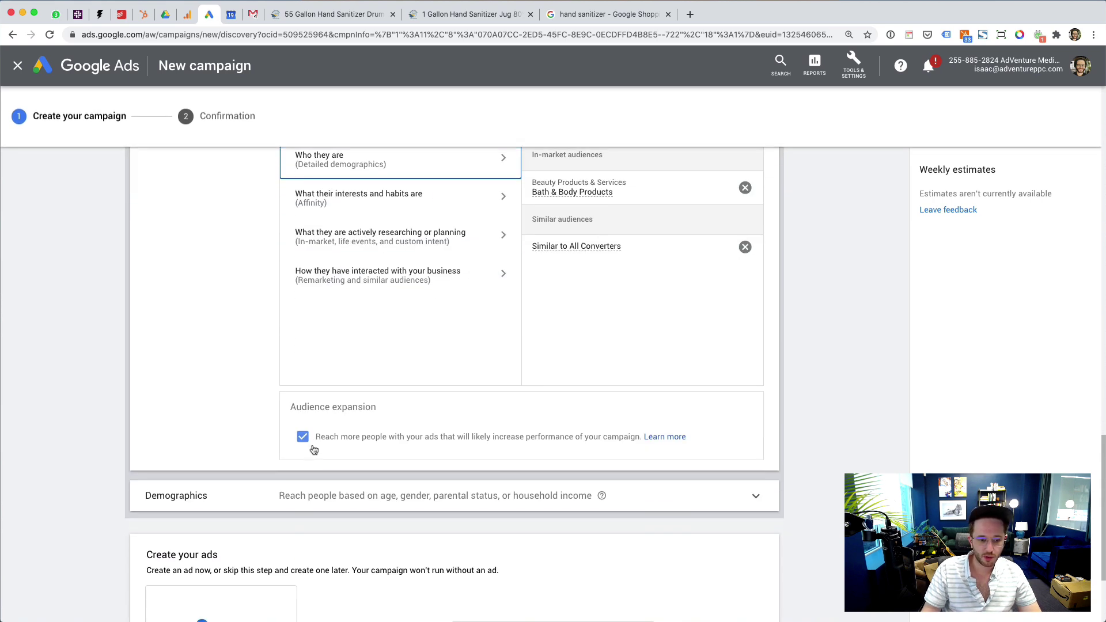
{"action": "left_click", "coordinate": [755, 493]}
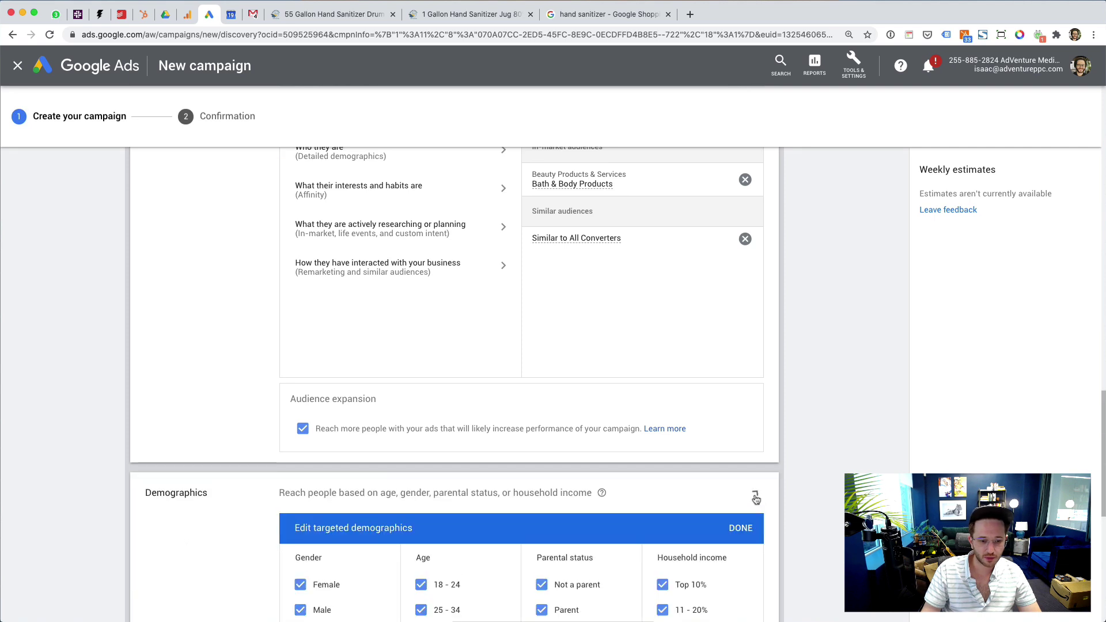
{"action": "scroll", "coordinate": [756, 499], "scroll_direction": "down", "scroll_amount": 1}
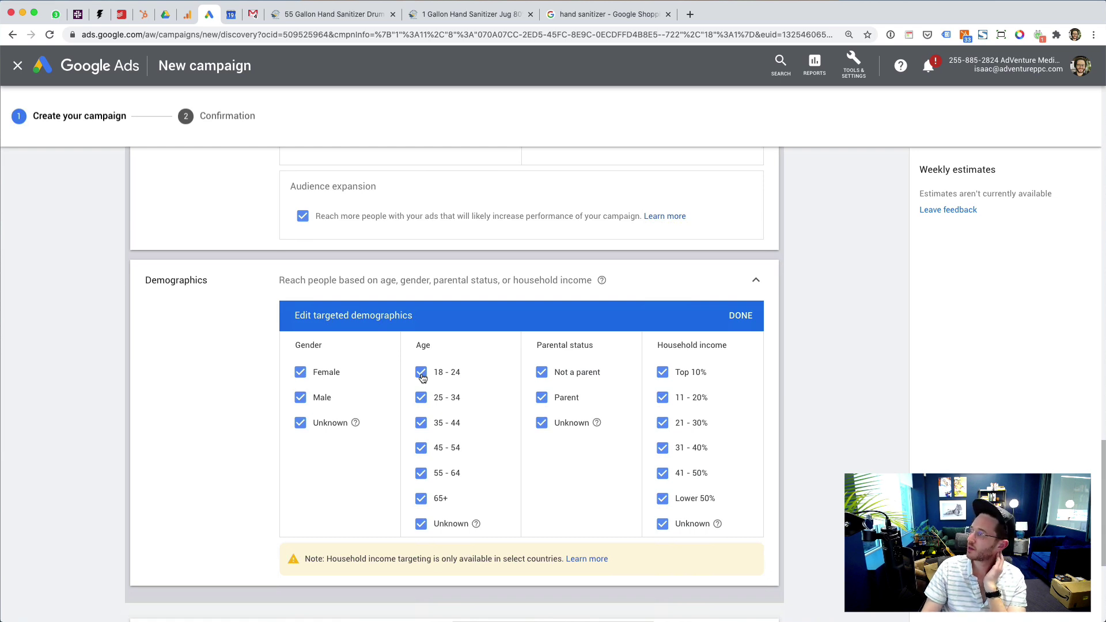
{"action": "left_click", "coordinate": [421, 373]}
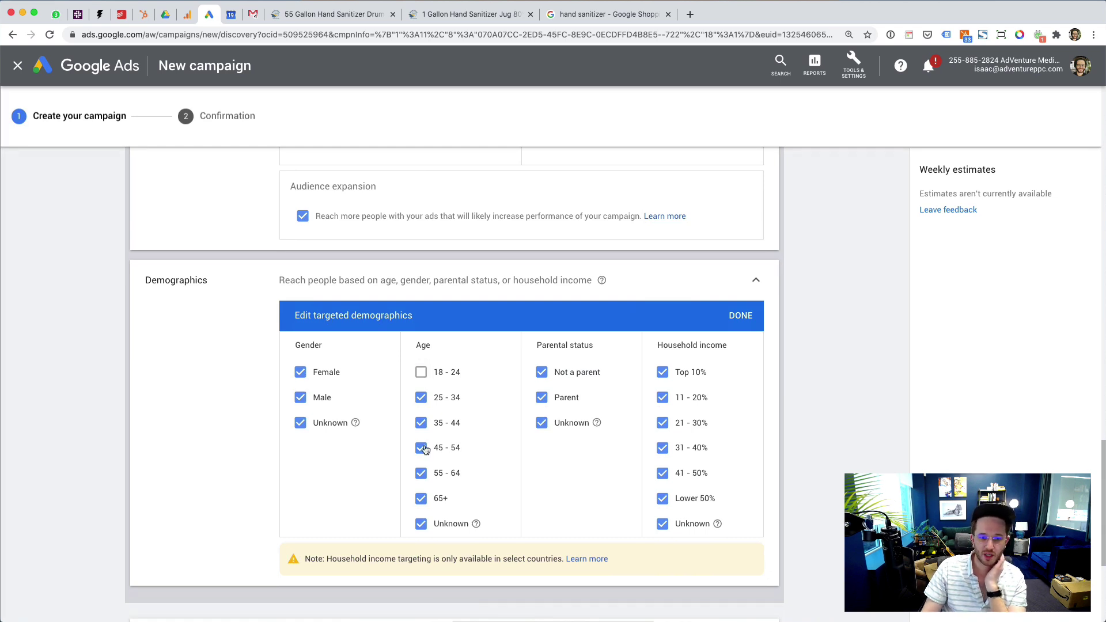
{"action": "left_click", "coordinate": [739, 315]}
{"action": "scroll", "coordinate": [466, 420], "scroll_direction": "down", "scroll_amount": 2}
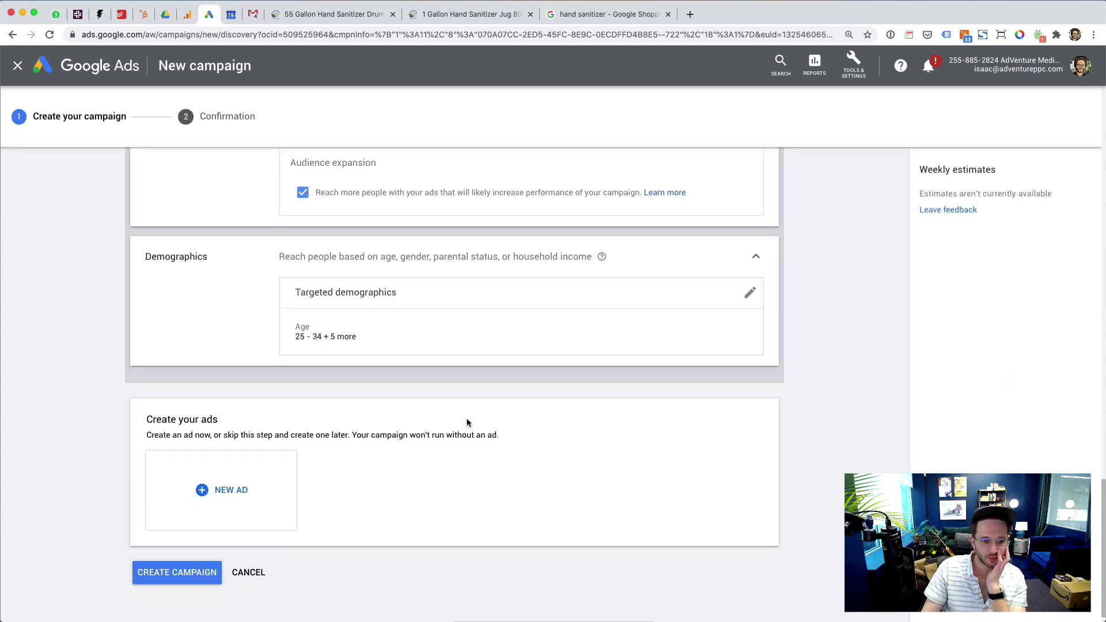
Start a new Discovery carousel ad and look over its required fields and image requirements.
{"action": "left_click", "coordinate": [230, 473]}
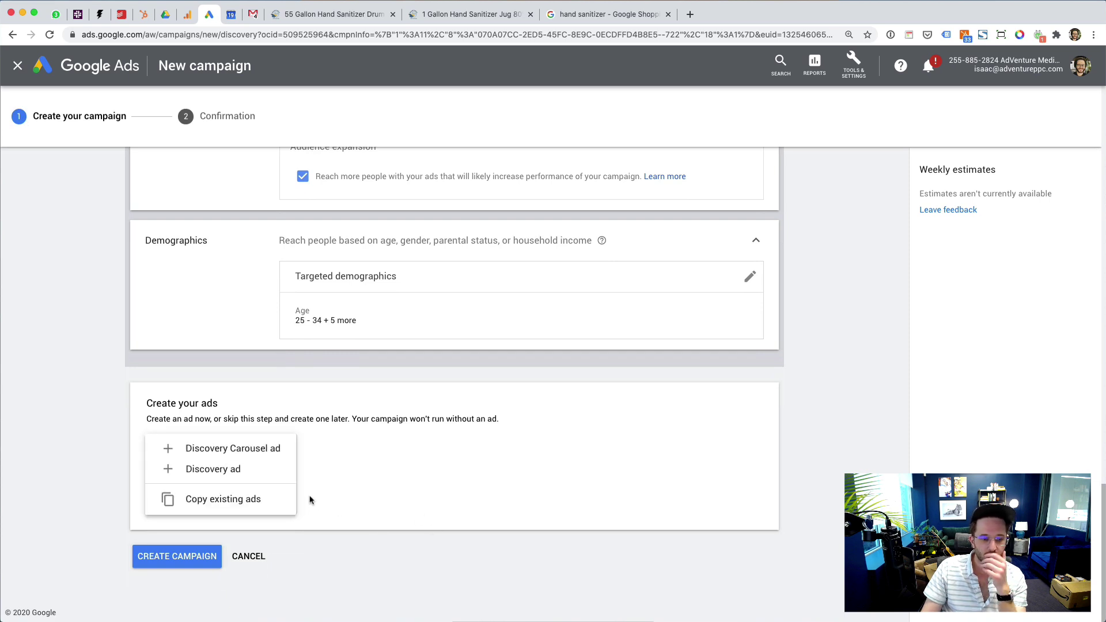
{"action": "left_click", "coordinate": [272, 452]}
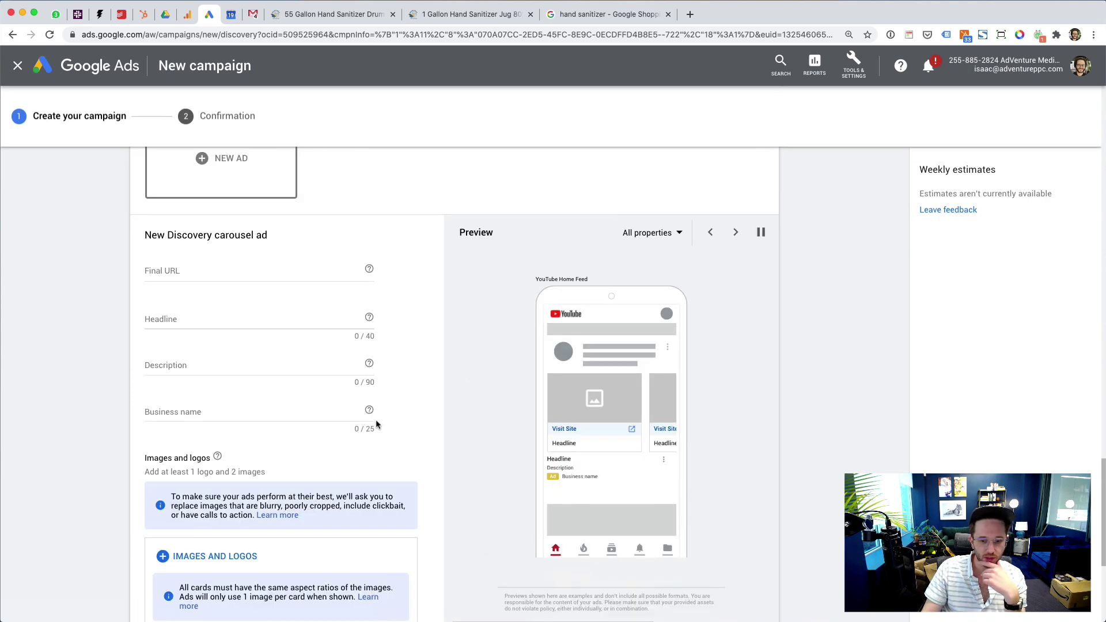
{"action": "scroll", "coordinate": [376, 420], "scroll_direction": "up", "scroll_amount": 1}
{"action": "scroll", "coordinate": [375, 420], "scroll_direction": "down", "scroll_amount": 4}
{"action": "scroll", "coordinate": [375, 420], "scroll_direction": "up", "scroll_amount": 3}
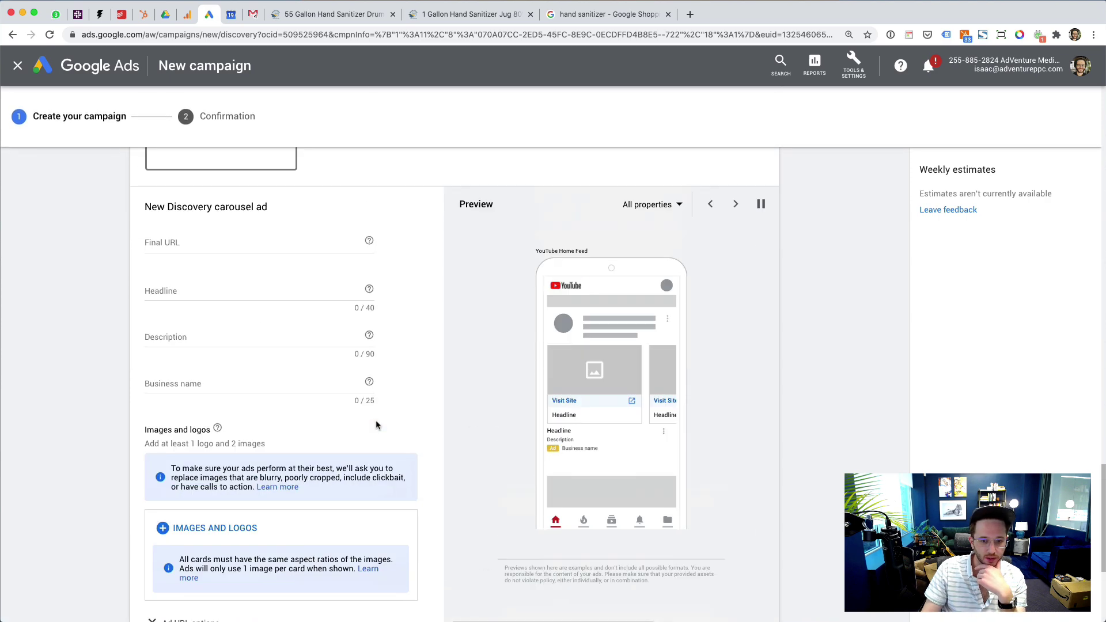
{"action": "scroll", "coordinate": [376, 425], "scroll_direction": "down", "scroll_amount": 4}
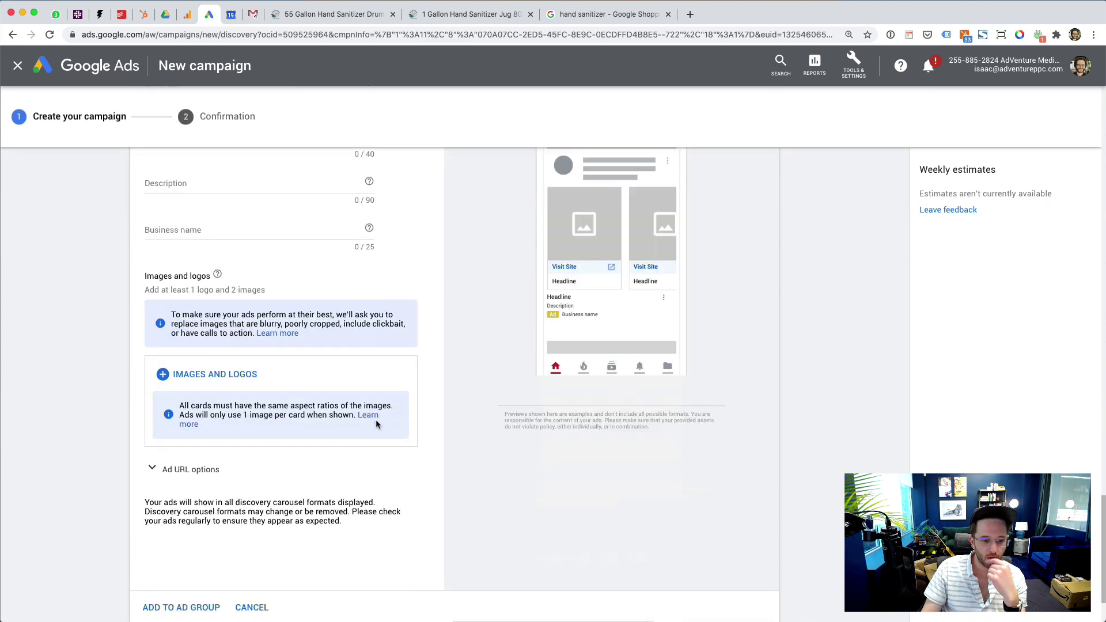
{"action": "scroll", "coordinate": [376, 424], "scroll_direction": "up", "scroll_amount": 5}
{"action": "scroll", "coordinate": [381, 423], "scroll_direction": "down", "scroll_amount": 1}
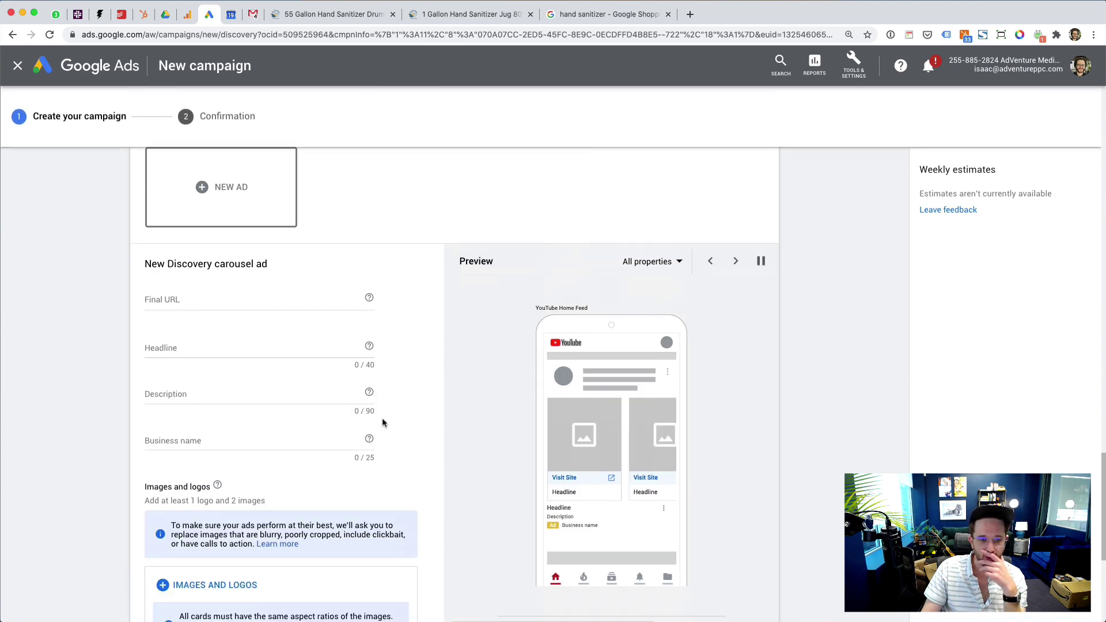
Copy the shop's home page address, yellowturtleshop.com, into the carousel ad's Final URL.
{"action": "left_click", "coordinate": [208, 314]}
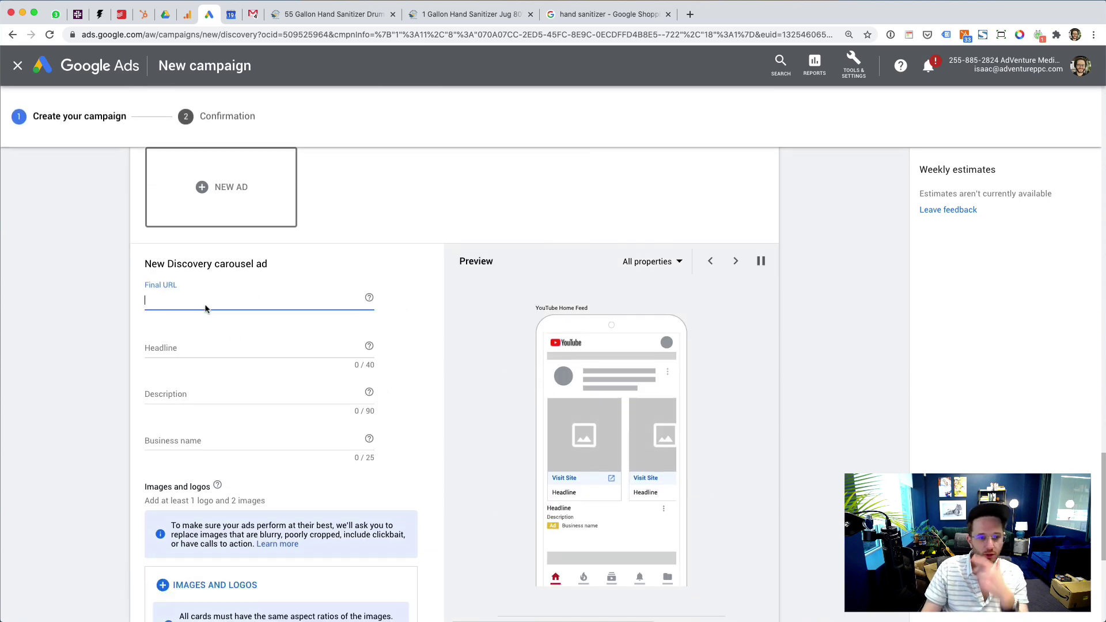
{"action": "left_click", "coordinate": [314, 14]}
{"action": "left_click", "coordinate": [247, 94]}
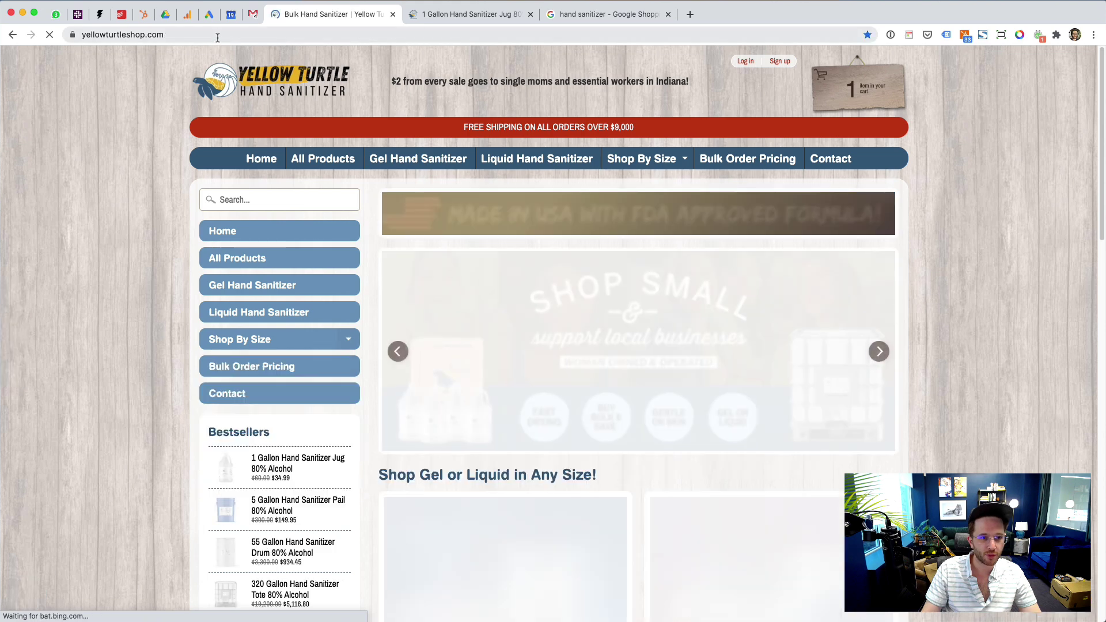
{"action": "left_click", "coordinate": [218, 36]}
{"action": "key", "text": "ctrl+c"}
{"action": "left_click", "coordinate": [252, 18]}
{"action": "left_click", "coordinate": [323, 17]}
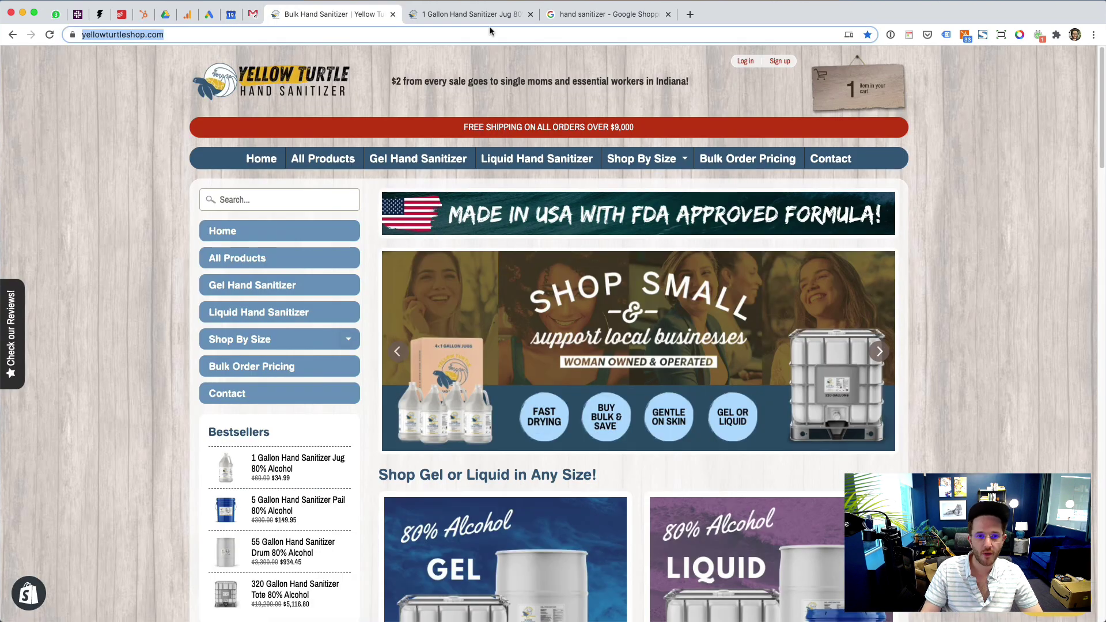
{"action": "left_click", "coordinate": [209, 14]}
{"action": "key", "text": "ctrl+v"}
Set the carousel ad's headline to "Bulk Hand Sanitizer Sale–Ships Tomorrow".
{"action": "left_click", "coordinate": [219, 364]}
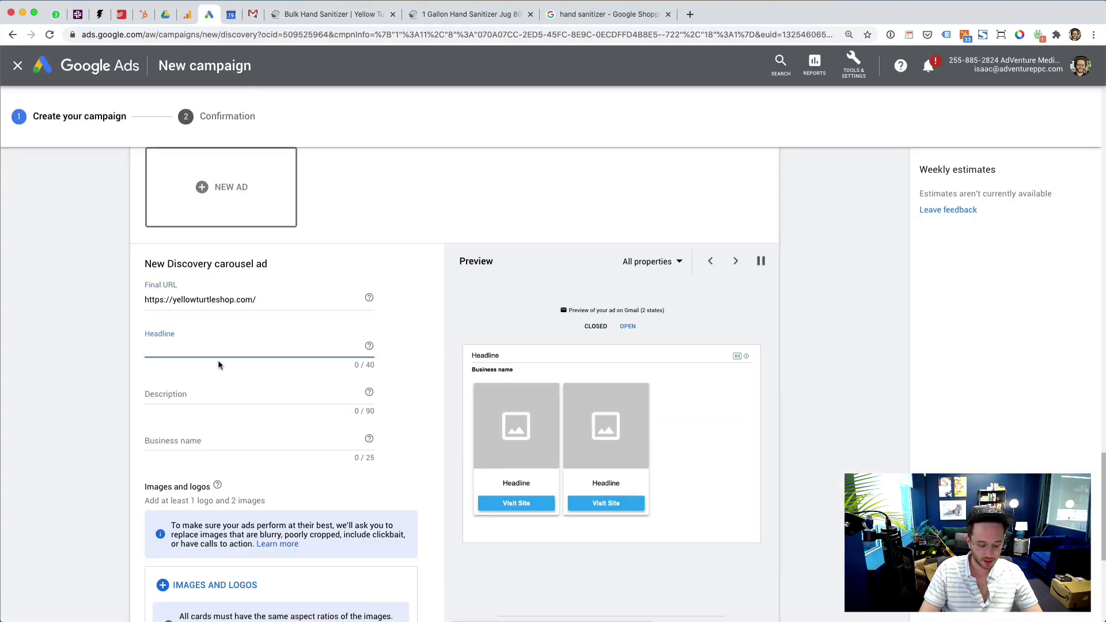
{"action": "type", "text": "Bulk Hand Sanitizer 80% Alcohol Ships Ne"}
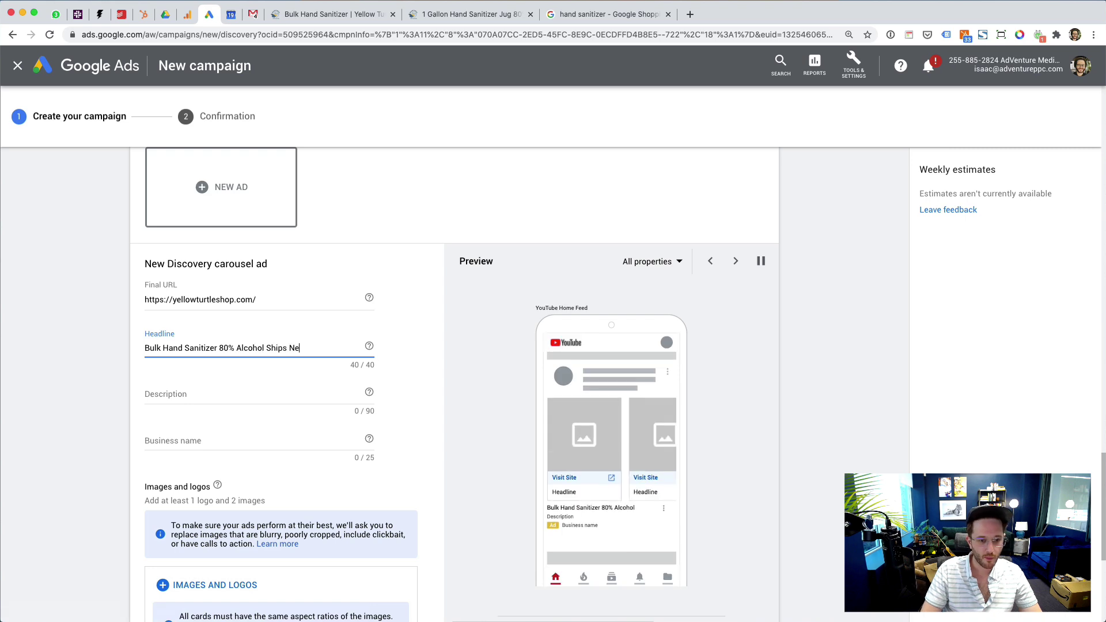
{"action": "key", "text": "BackSpace"}
{"action": "key", "text": "BackSpace"}
{"action": "type", "text": "1 Day"}
{"action": "key", "text": "BackSpace"}
{"action": "key", "text": "BackSpace"}
{"action": "key", "text": "BackSpace"}
{"action": "key", "text": "BackSpace"}
{"action": "key", "text": "BackSpace"}
{"action": "key", "text": "BackSpace"}
{"action": "key", "text": "BackSpace"}
{"action": "key", "text": "BackSpace"}
{"action": "key", "text": "BackSpace"}
{"action": "key", "text": "BackSpace"}
{"action": "key", "text": "BackSpace"}
{"action": "key", "text": "BackSpace"}
{"action": "key", "text": "BackSpace"}
{"action": "key", "text": "BackSpace"}
{"action": "key", "text": "BackSpace"}
{"action": "key", "text": "BackSpace"}
{"action": "key", "text": "BackSpace"}
{"action": "key", "text": "BackSpace"}
{"action": "key", "text": "BackSpace"}
{"action": "key", "text": "BackSpace"}
{"action": "type", "text": "Ships Tomorrow USA"}
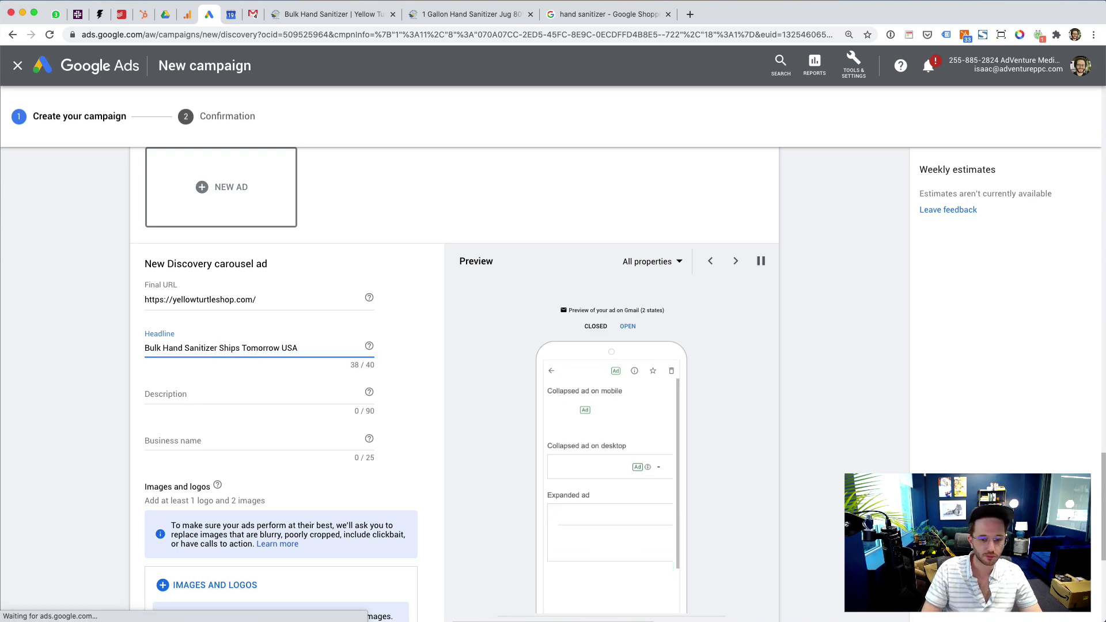
{"action": "key", "text": "BackSpace"}
{"action": "key", "text": "BackSpace"}
{"action": "key", "text": "BackSpace"}
{"action": "key", "text": "BackSpace"}
{"action": "key", "text": "alt+Left"}
{"action": "key", "text": "alt+Left"}
{"action": "type", "text": "Sale–"}
Set the ad description to "FDA approved formula, 80% alcohol. Support reopening business across the USA. 1-320 gallon".
{"action": "left_click", "coordinate": [274, 391]}
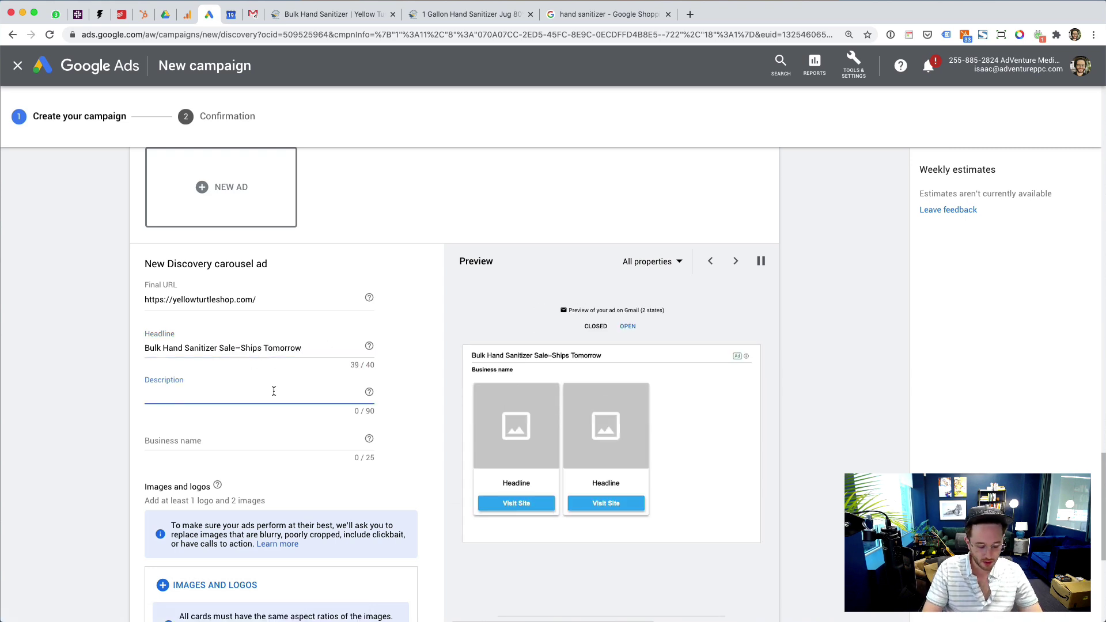
{"action": "type", "text": "FDA approved formula, 80% alcohol. Support reopening"}
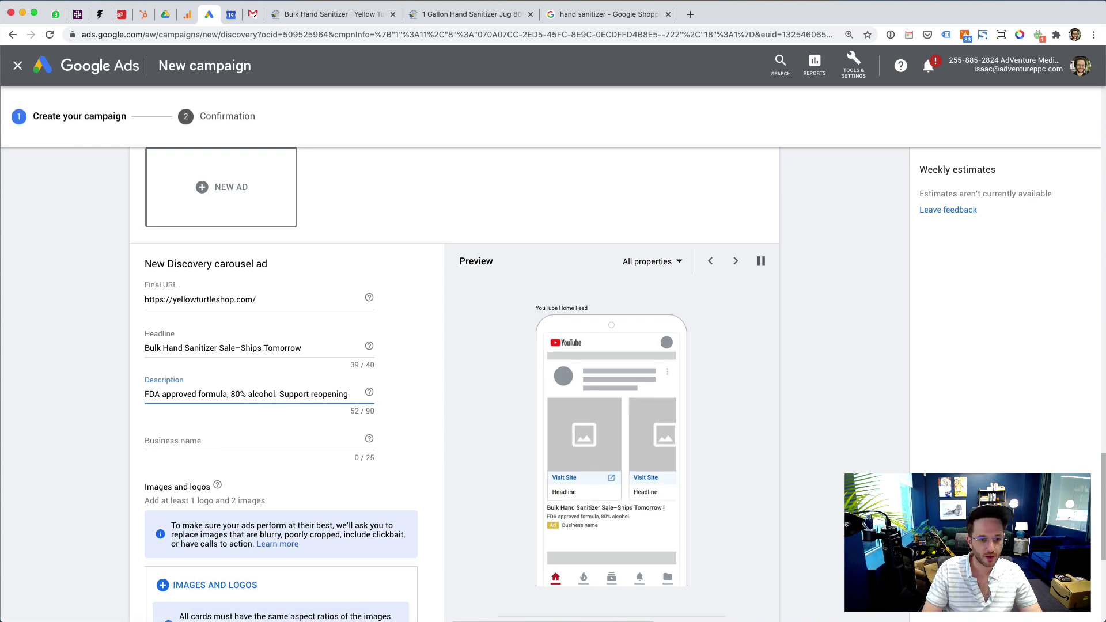
{"action": "type", "text": " business across the USA. 1-320"}
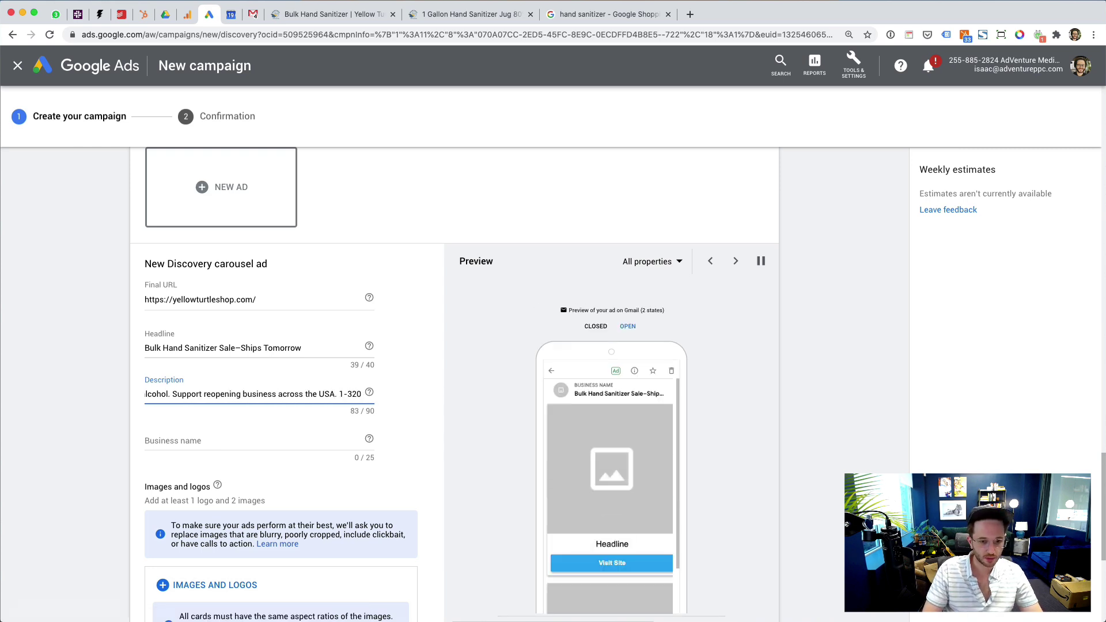
{"action": "type", "text": " gallon"}
Set the carousel ad's business name to "Yellow Turtle Sanitizer".
{"action": "key", "text": "Tab"}
{"action": "type", "text": "Yellow Turtle Hand Sanitizer"}
{"action": "key", "text": "BackSpace"}
{"action": "key", "text": "BackSpace"}
{"action": "key", "text": "BackSpace"}
{"action": "key", "text": "BackSpace"}
{"action": "key", "text": "BackSpace"}
{"action": "key", "text": "BackSpace"}
{"action": "key", "text": "BackSpace"}
{"action": "key", "text": "BackSpace"}
{"action": "key", "text": "BackSpace"}
{"action": "key", "text": "BackSpace"}
{"action": "key", "text": "BackSpace"}
{"action": "key", "text": "BackSpace"}
{"action": "key", "text": "BackSpace"}
{"action": "key", "text": "BackSpace"}
{"action": "type", "text": "S"}
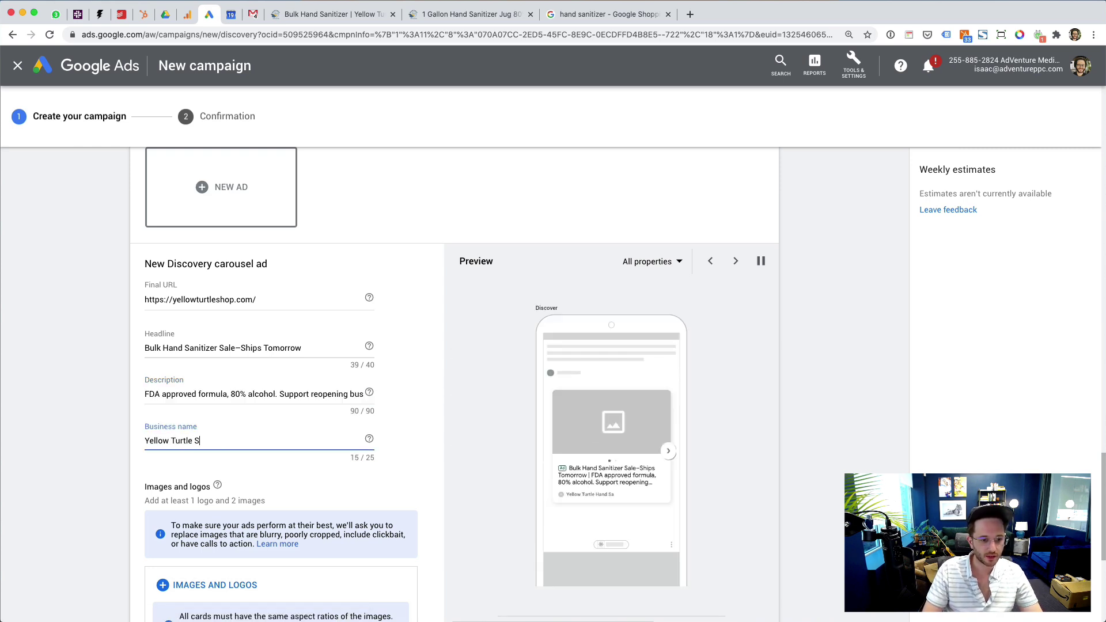
{"action": "type", "text": "anitizer"}
Try to use the Yellow Turtle logo from the website scan as an ad image.
{"action": "scroll", "coordinate": [271, 392], "scroll_direction": "down", "scroll_amount": 5}
{"action": "left_click", "coordinate": [213, 428]}
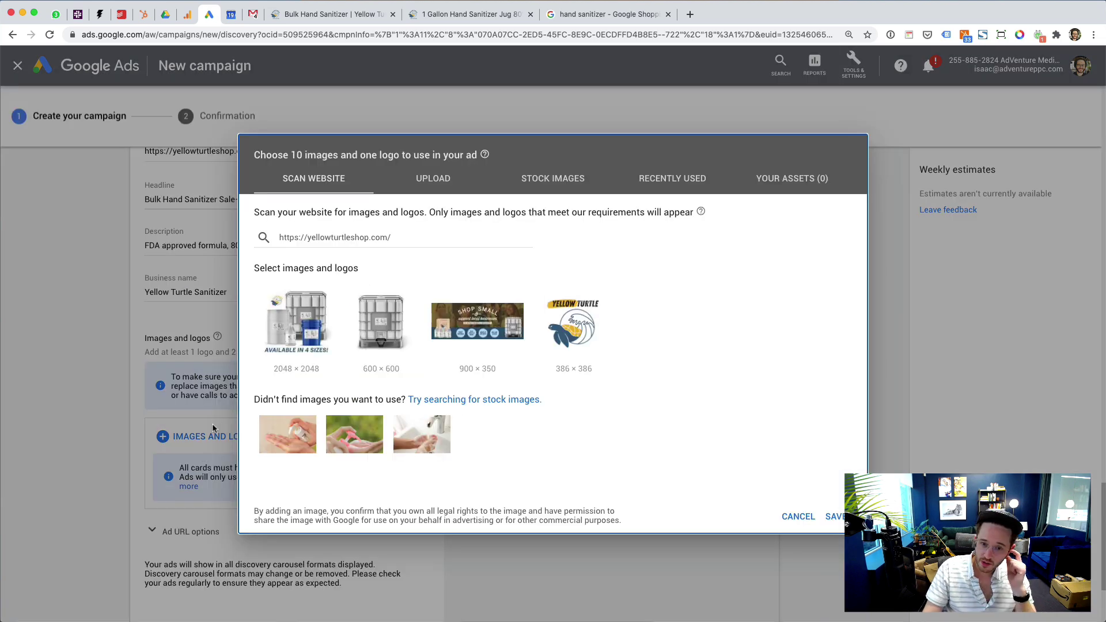
{"action": "left_click", "coordinate": [573, 325]}
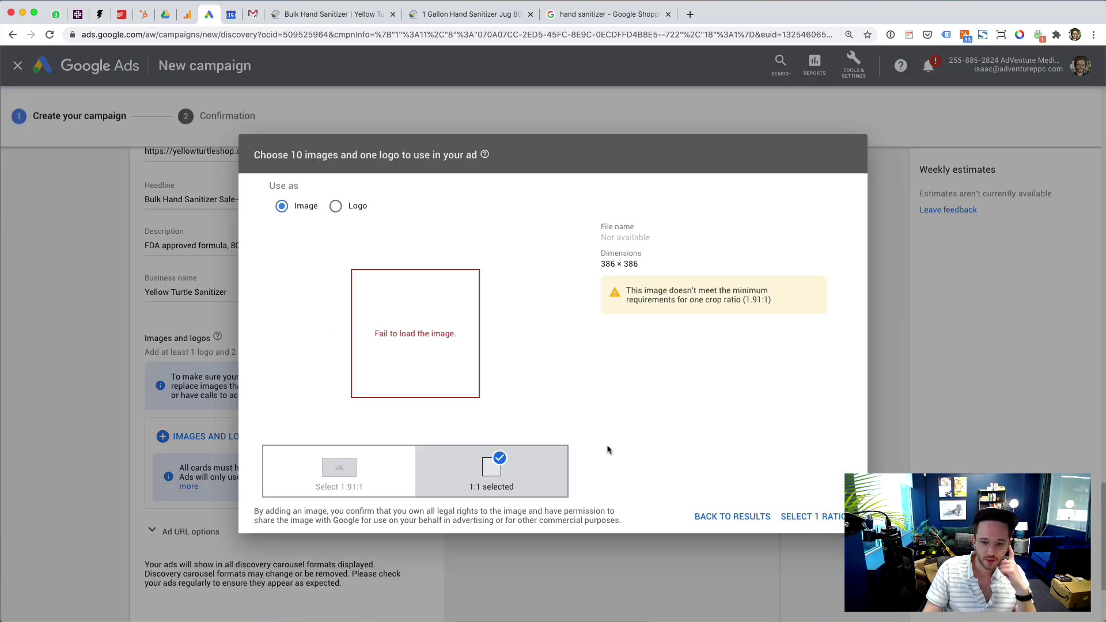
{"action": "left_click", "coordinate": [731, 516]}
{"action": "left_click", "coordinate": [796, 516]}
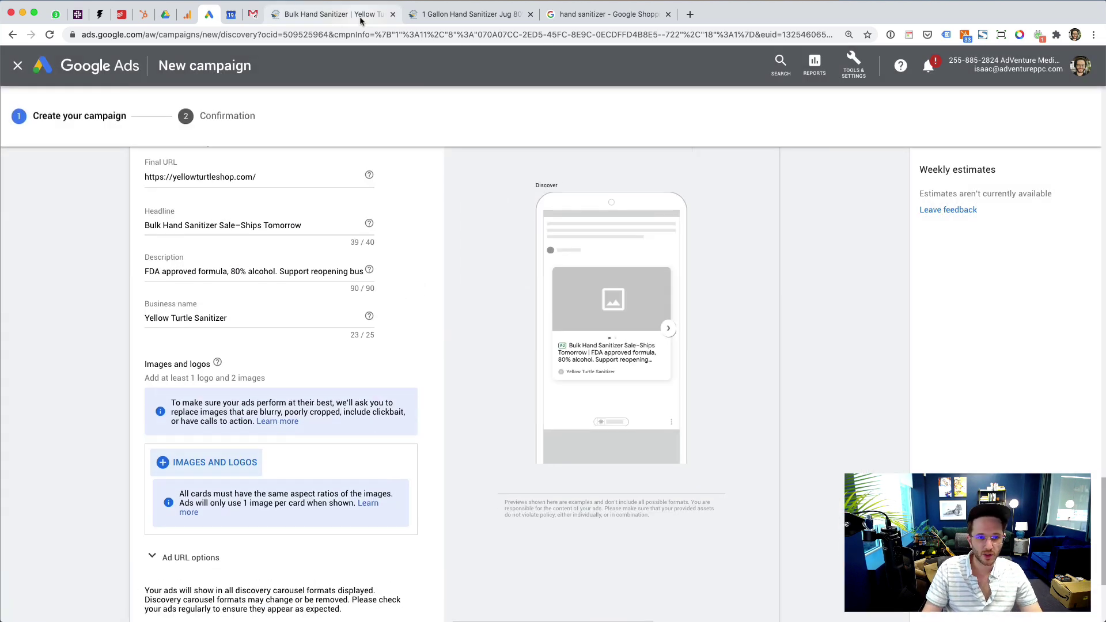
Open the shop's gel hand sanitizer products in separate tabs and go through the 1 gallon and 5 gallon product pages.
{"action": "left_click", "coordinate": [334, 14]}
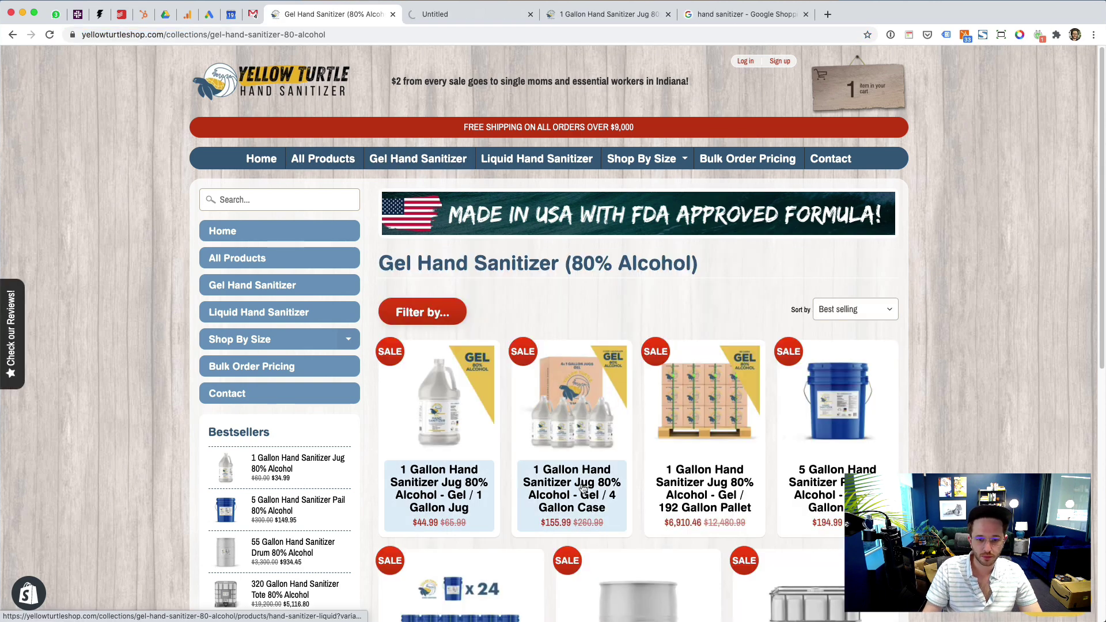
{"action": "scroll", "coordinate": [553, 345], "scroll_direction": "down", "scroll_amount": 7}
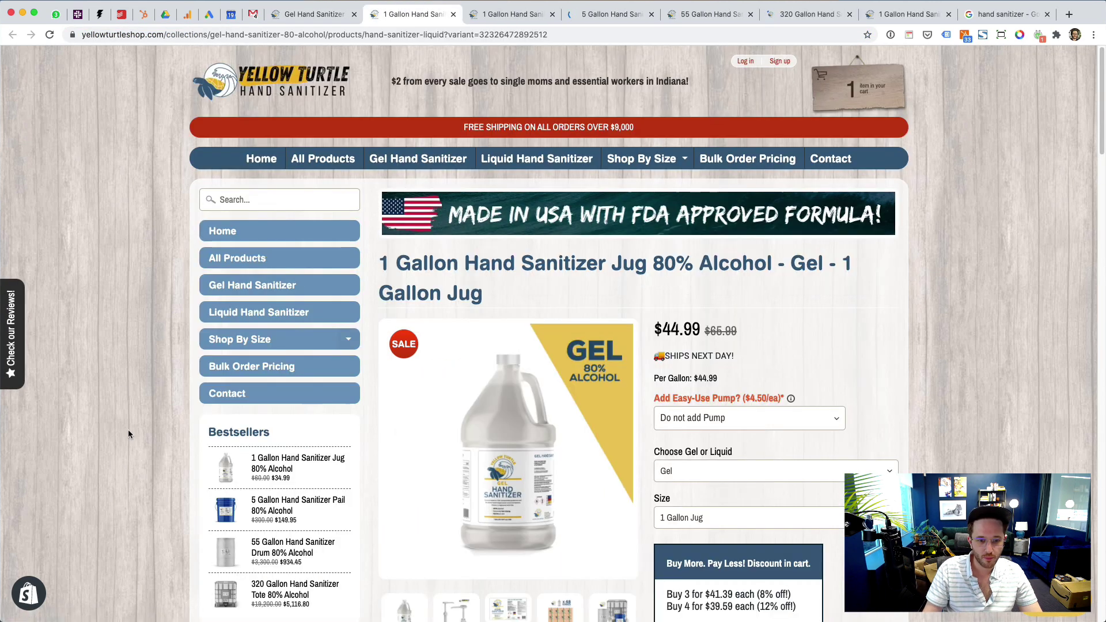
{"action": "scroll", "coordinate": [128, 430], "scroll_direction": "down", "scroll_amount": 2}
{"action": "key", "text": "super+equal"}
{"action": "key", "text": "super+equal"}
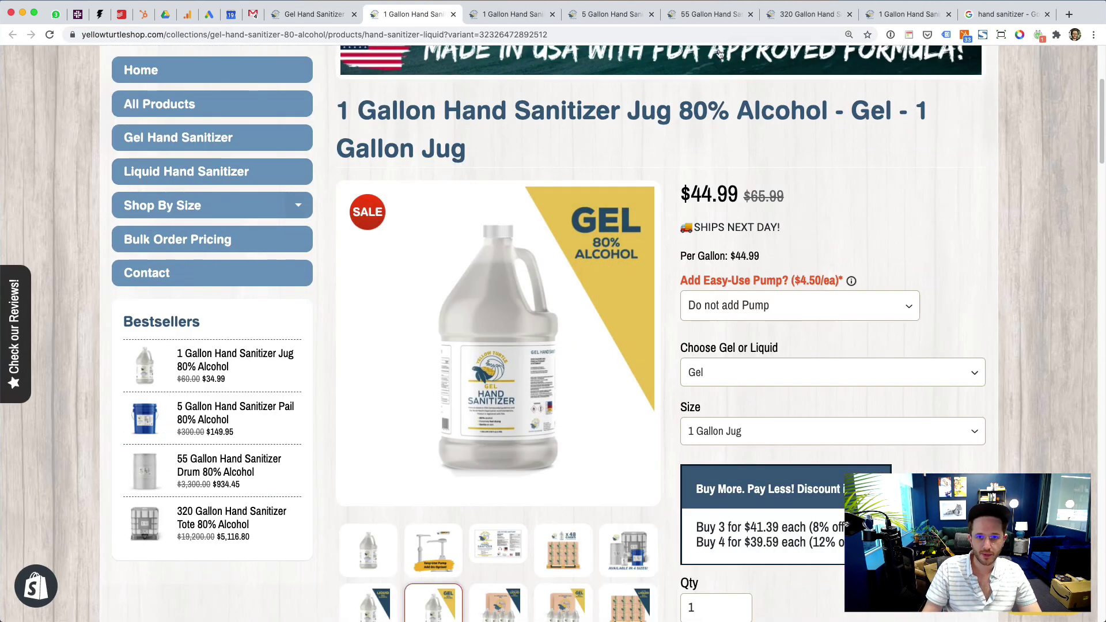
{"action": "key", "text": "ctrl+Tab"}
{"action": "key", "text": "ctrl+Tab"}
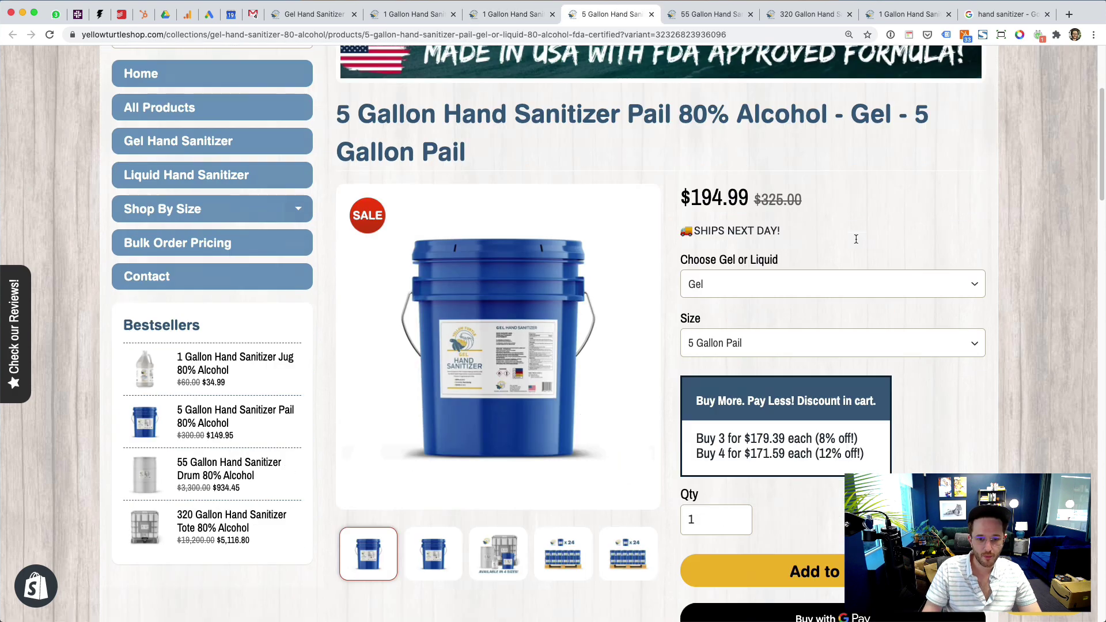
Capture screenshots of the 55 gallon drum image and the "Available in 4 sizes!" image on the drum's product page.
{"action": "key", "text": "ctrl+Tab"}
{"action": "scroll", "coordinate": [633, 489], "scroll_direction": "down", "scroll_amount": 3}
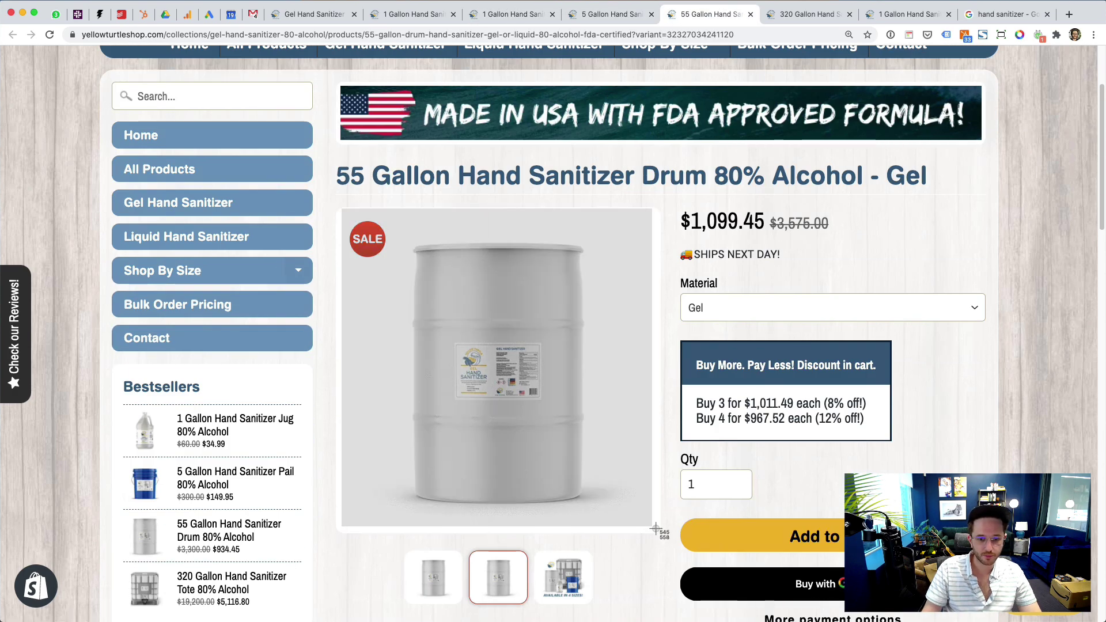
{"action": "left_click_drag", "start_coordinate": [655, 529], "coordinate": [655, 528]}
{"action": "left_click", "coordinate": [563, 577]}
{"action": "key", "text": "super+shift+4"}
{"action": "left_click_drag", "start_coordinate": [343, 211], "coordinate": [655, 528]}
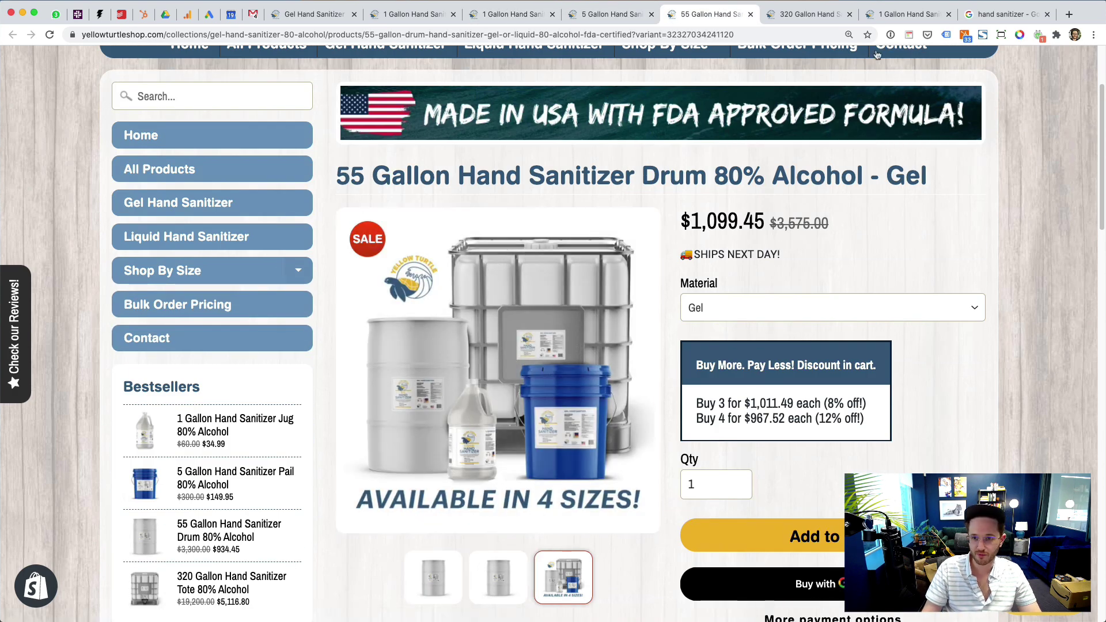
Upload the 2020-06-19 product screenshots from the Desktop to the carousel ad and accept them as square 1:1 card images.
{"action": "left_click", "coordinate": [209, 14]}
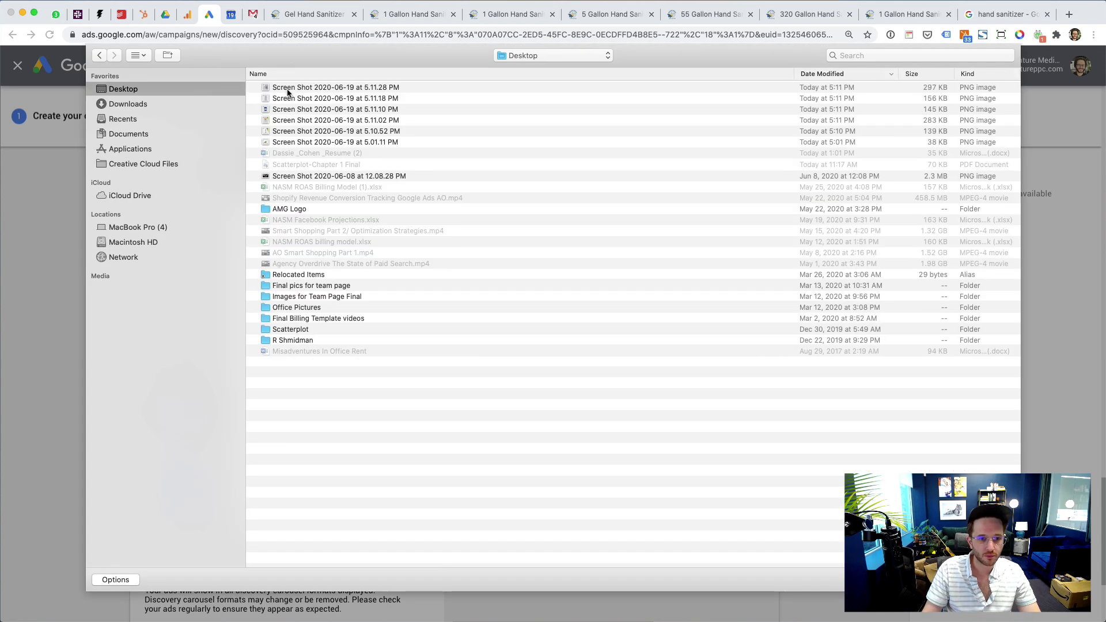
{"action": "left_click", "coordinate": [300, 87]}
{"action": "left_click", "coordinate": [301, 149], "text": "shift"}
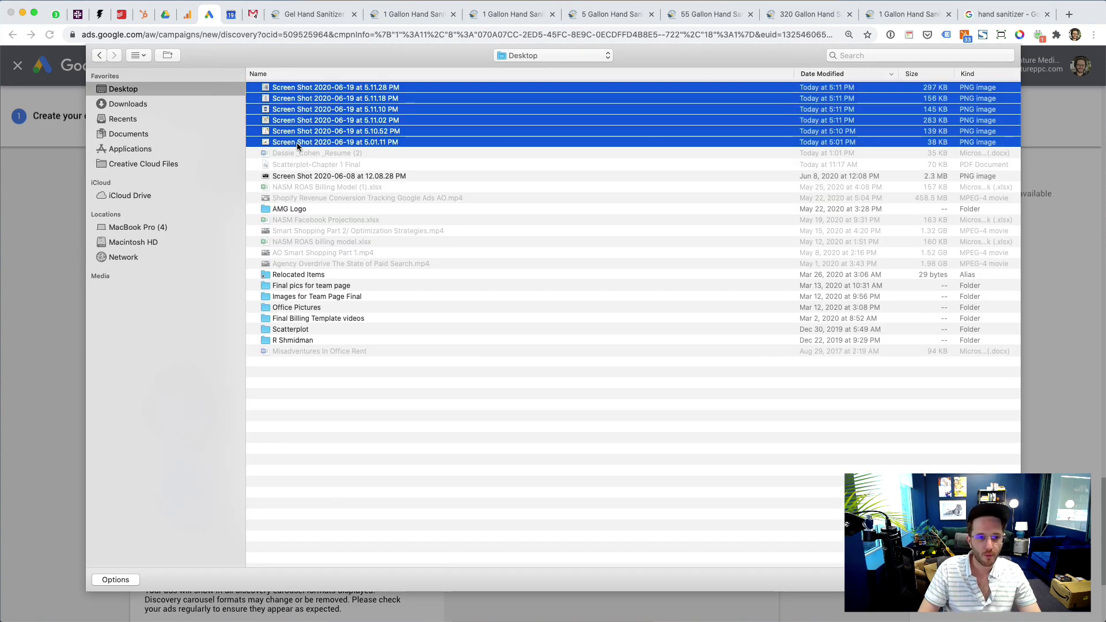
{"action": "key", "text": "Return"}
{"action": "left_click", "coordinate": [304, 284]}
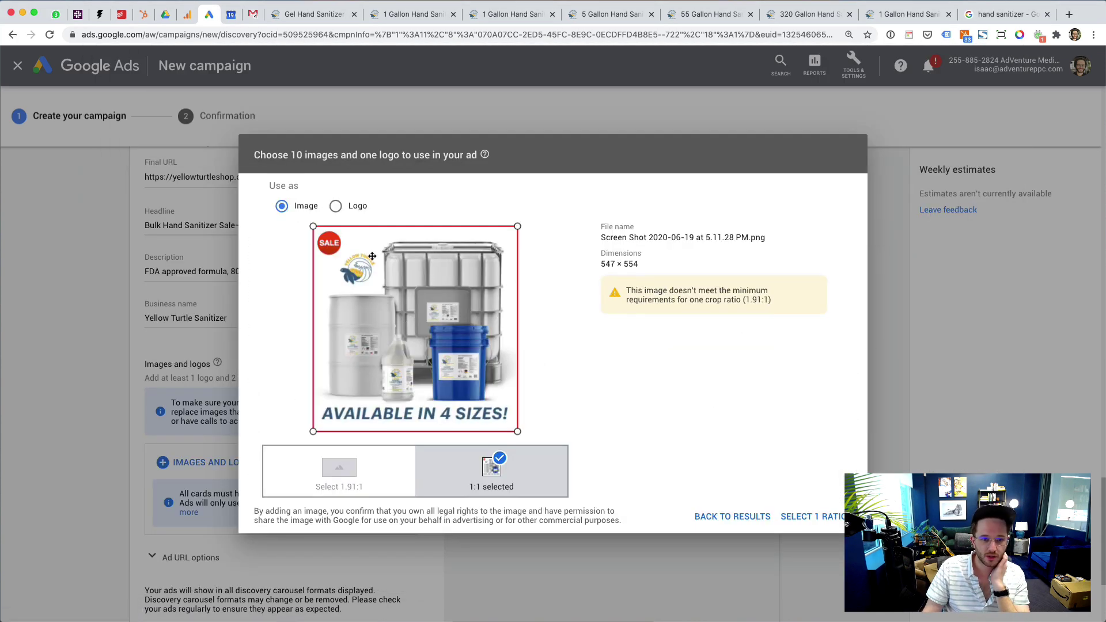
{"action": "left_click", "coordinate": [809, 518]}
{"action": "left_click", "coordinate": [809, 518]}
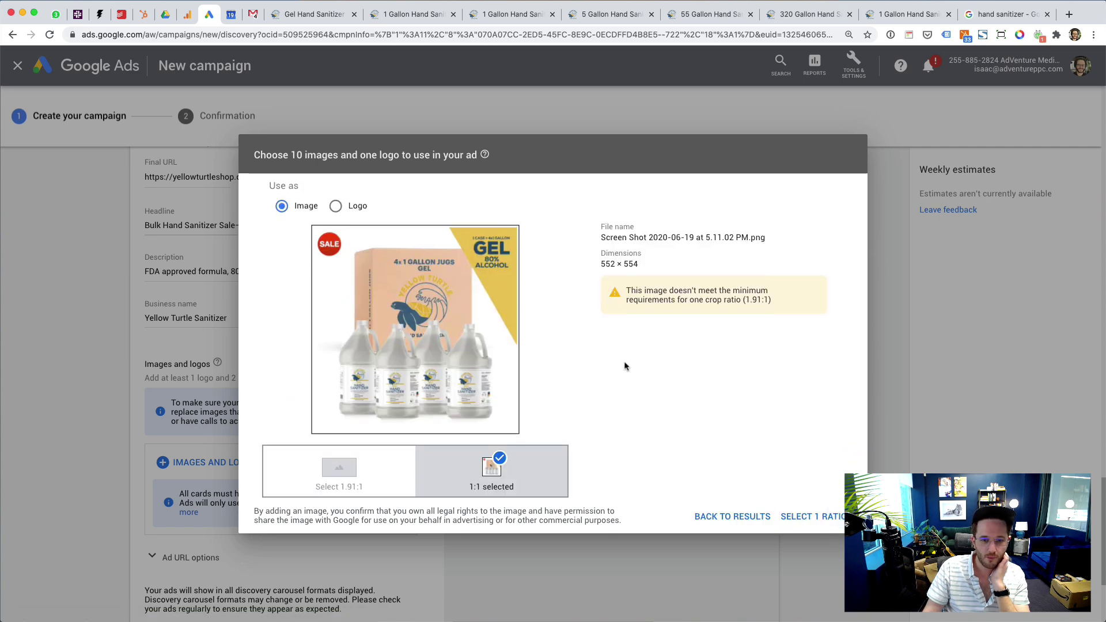
{"action": "left_click", "coordinate": [809, 518]}
{"action": "left_click", "coordinate": [809, 518]}
{"action": "left_click", "coordinate": [832, 517]}
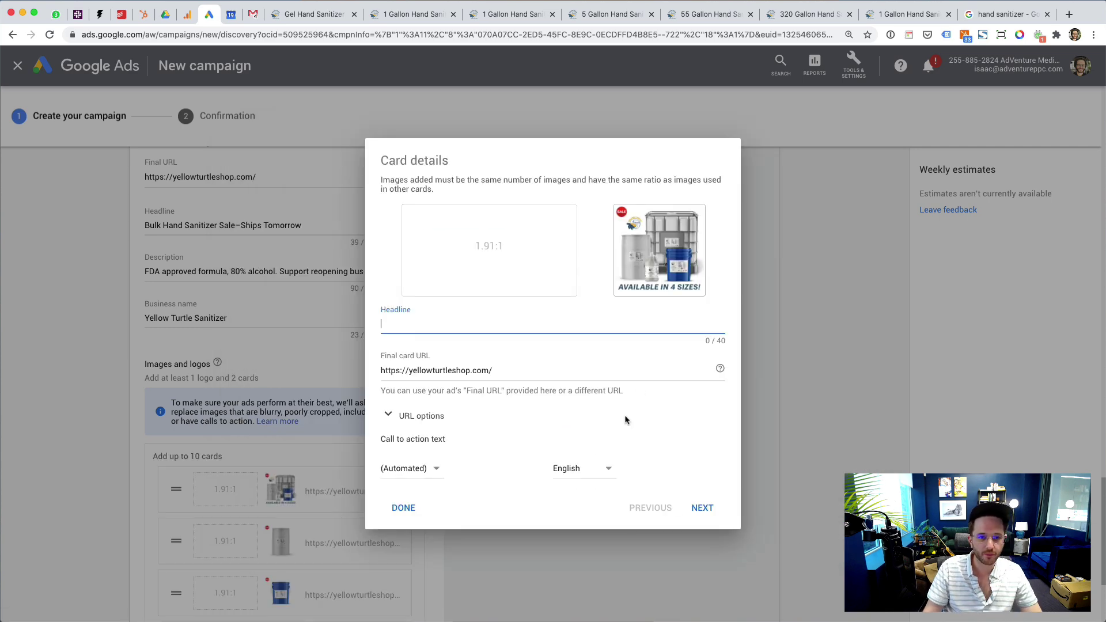
Set the "Available in 4 sizes!" card's headline to "Bulk Hand Sanitizer Available in 4 sizes" and its call to action to Shop Now.
{"action": "type", "text": "Bul"}
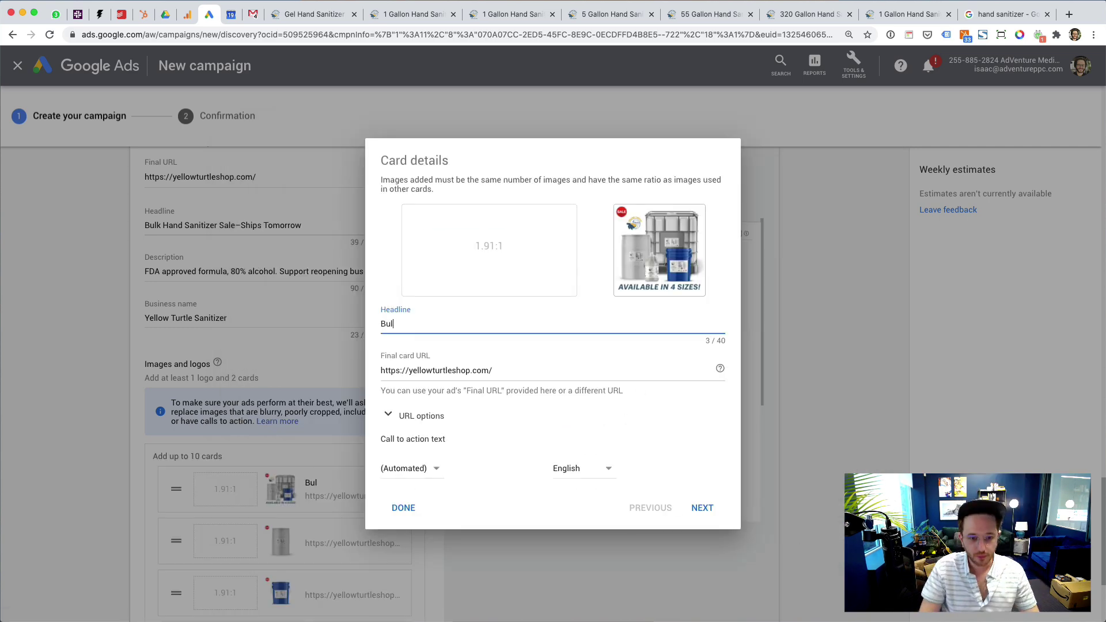
{"action": "type", "text": "k Hand Sanitizer Available in 4 sizes"}
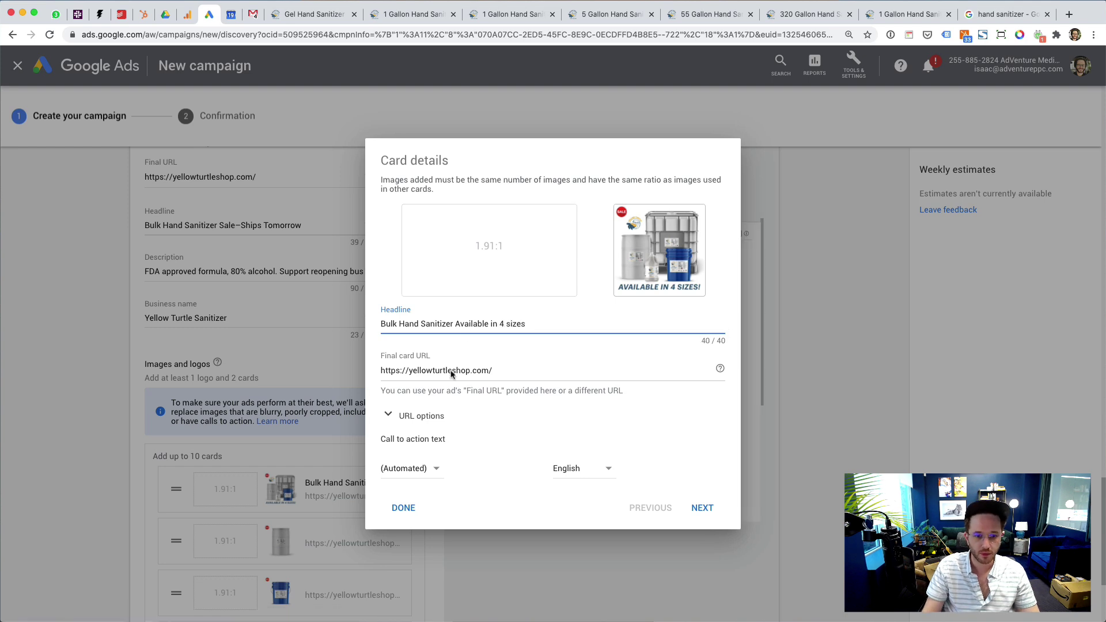
{"action": "left_click", "coordinate": [410, 468]}
{"action": "left_click", "coordinate": [697, 509]}
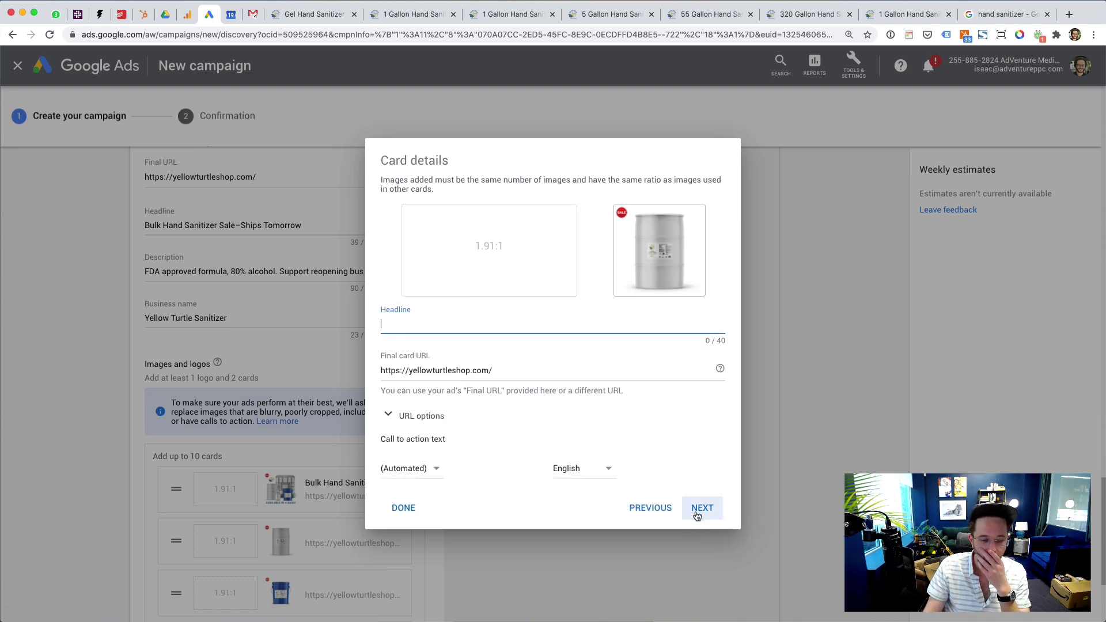
Set the 55 gallon drum card's headline to "55 Gallon Hand Sanitizer 80% Alc–On Sale".
{"action": "type", "text": "55 G"}
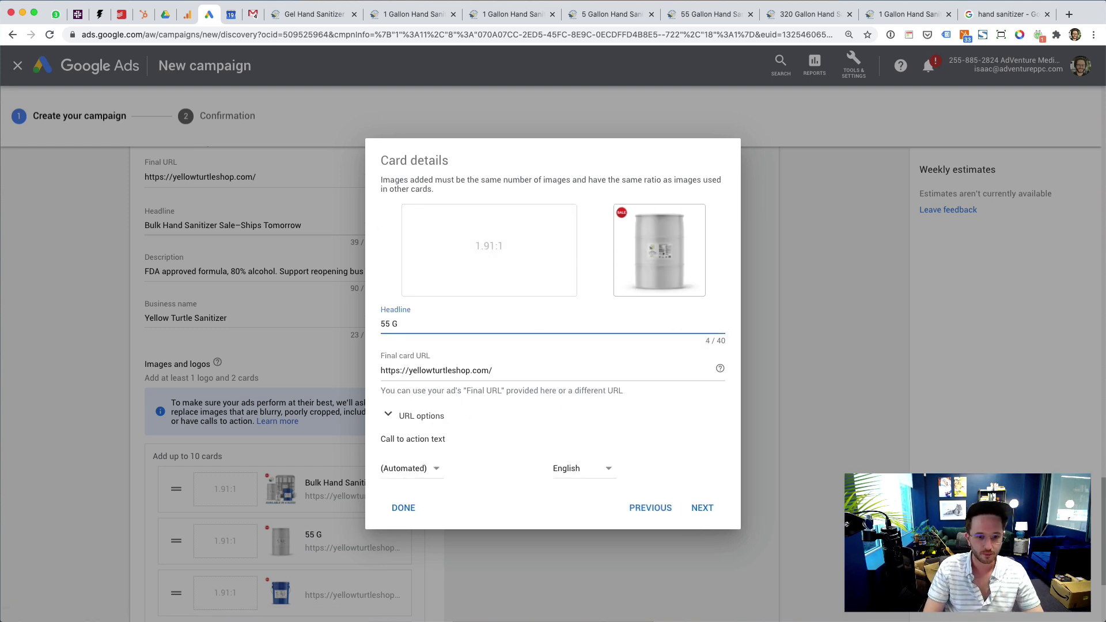
{"action": "type", "text": "allon Hand Sanitizer 80% Alcohol | S"}
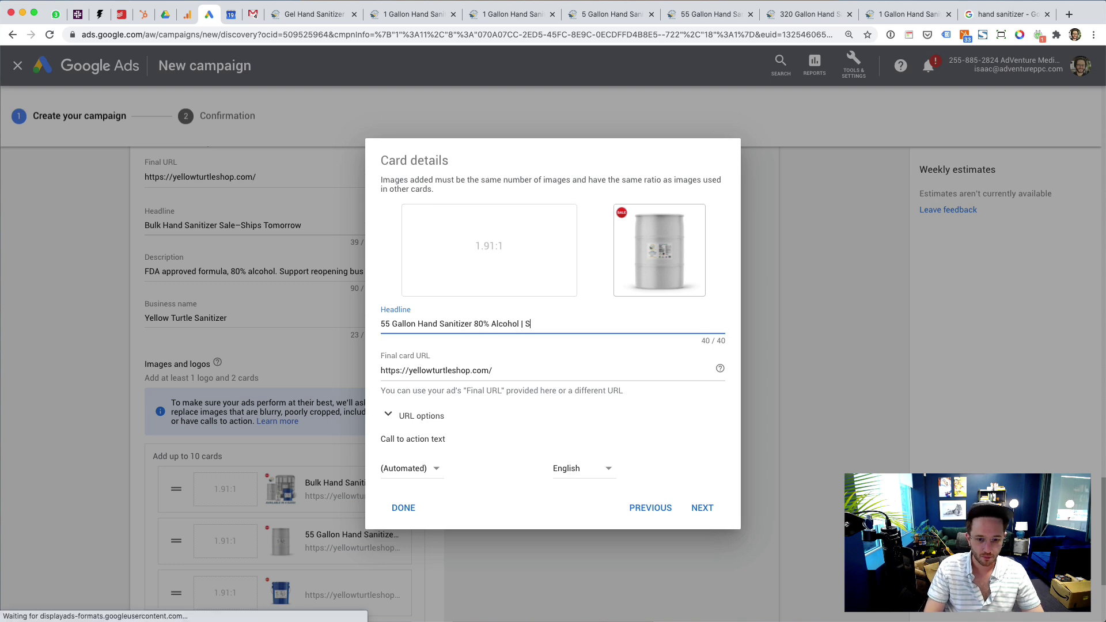
{"action": "key", "text": "BackSpace"}
{"action": "key", "text": "BackSpace"}
{"action": "key", "text": "BackSpace"}
{"action": "key", "text": "BackSpace"}
{"action": "key", "text": "BackSpace"}
{"action": "key", "text": "BackSpace"}
{"action": "key", "text": "BackSpace"}
{"action": "key", "text": "BackSpace"}
{"action": "type", "text": ". 2-Day Sh"}
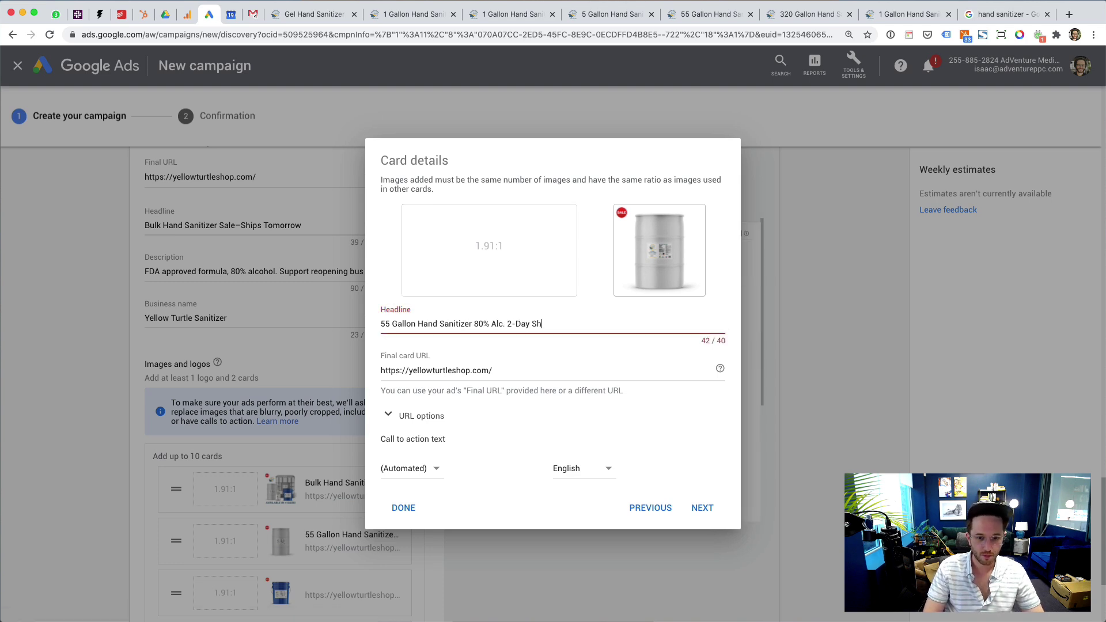
{"action": "key", "text": "BackSpace"}
{"action": "key", "text": "BackSpace"}
{"action": "key", "text": "BackSpace"}
{"action": "key", "text": "BackSpace"}
{"action": "key", "text": "BackSpace"}
{"action": "key", "text": "BackSpace"}
{"action": "key", "text": "BackSpace"}
{"action": "key", "text": "BackSpace"}
{"action": "type", "text": "S"}
{"action": "key", "text": "BackSpace"}
{"action": "type", "text": "On Sale"}
{"action": "left_click", "coordinate": [507, 324]}
{"action": "key", "text": "BackSpace"}
{"action": "key", "text": "BackSpace"}
{"action": "type", "text": "–"}
Copy the drum card's headline and adapt it on the four-jug card to read "4 Jugs Hand Sanitizer 80% Alc–On Sale", finishing the card details.
{"action": "triple_click", "coordinate": [457, 320]}
{"action": "key", "text": "super+c"}
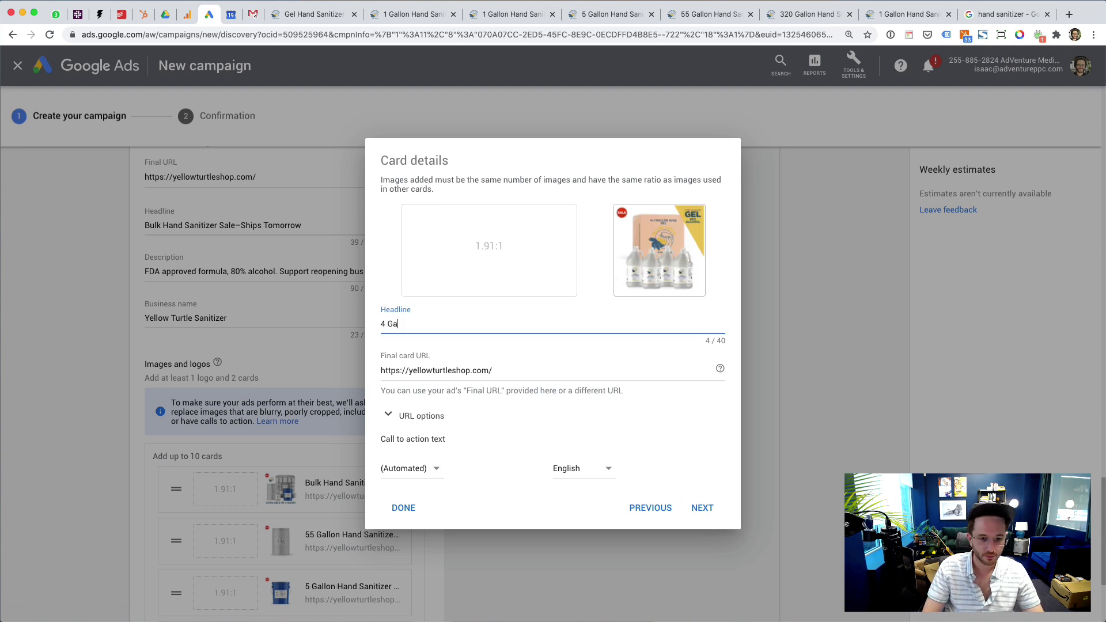
{"action": "key", "text": "super+a"}
{"action": "key", "text": "super+v"}
{"action": "left_click", "coordinate": [416, 324]}
{"action": "key", "text": "BackSpace"}
{"action": "key", "text": "BackSpace"}
{"action": "key", "text": "BackSpace"}
{"action": "key", "text": "BackSpace"}
{"action": "key", "text": "BackSpace"}
{"action": "key", "text": "BackSpace"}
{"action": "key", "text": "BackSpace"}
{"action": "key", "text": "BackSpace"}
{"action": "key", "text": "BackSpace"}
{"action": "type", "text": "4 Gal. Case"}
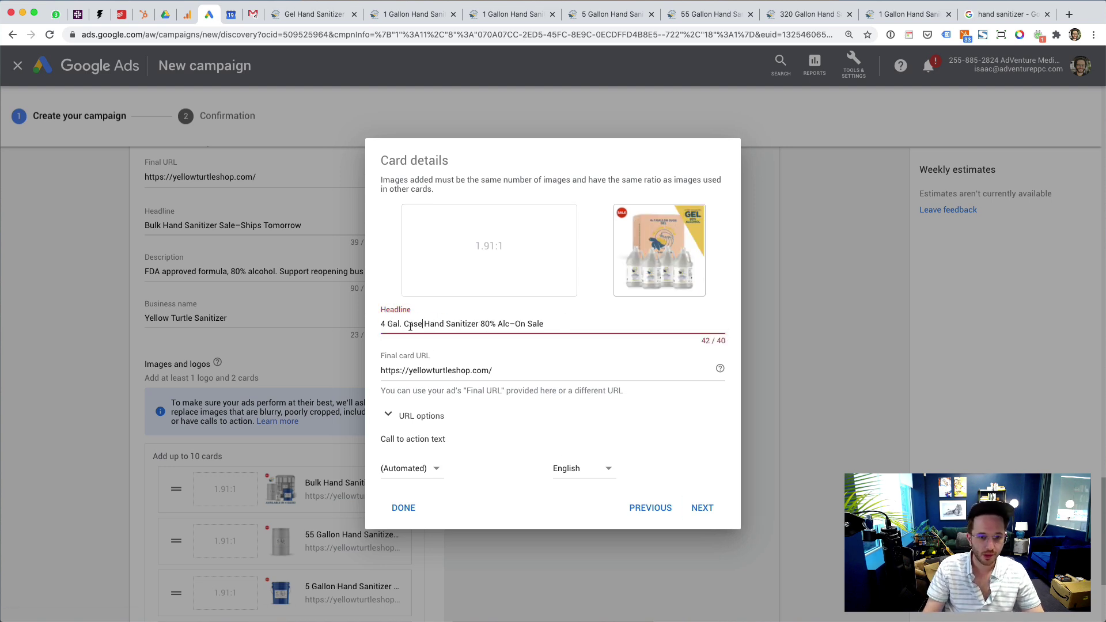
{"action": "key", "text": "BackSpace"}
{"action": "key", "text": "BackSpace"}
{"action": "key", "text": "BackSpace"}
{"action": "key", "text": "BackSpace"}
{"action": "key", "text": "BackSpace"}
{"action": "key", "text": "BackSpace"}
{"action": "key", "text": "BackSpace"}
{"action": "key", "text": "BackSpace"}
{"action": "key", "text": "BackSpace"}
{"action": "type", "text": "Jugs"}
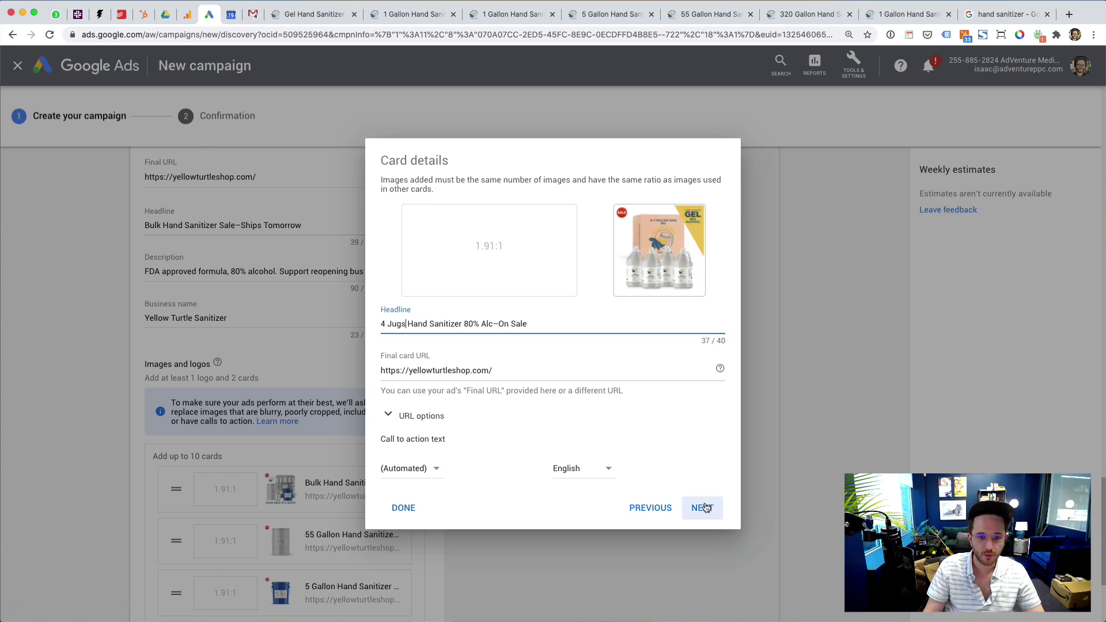
{"action": "left_click", "coordinate": [705, 507]}
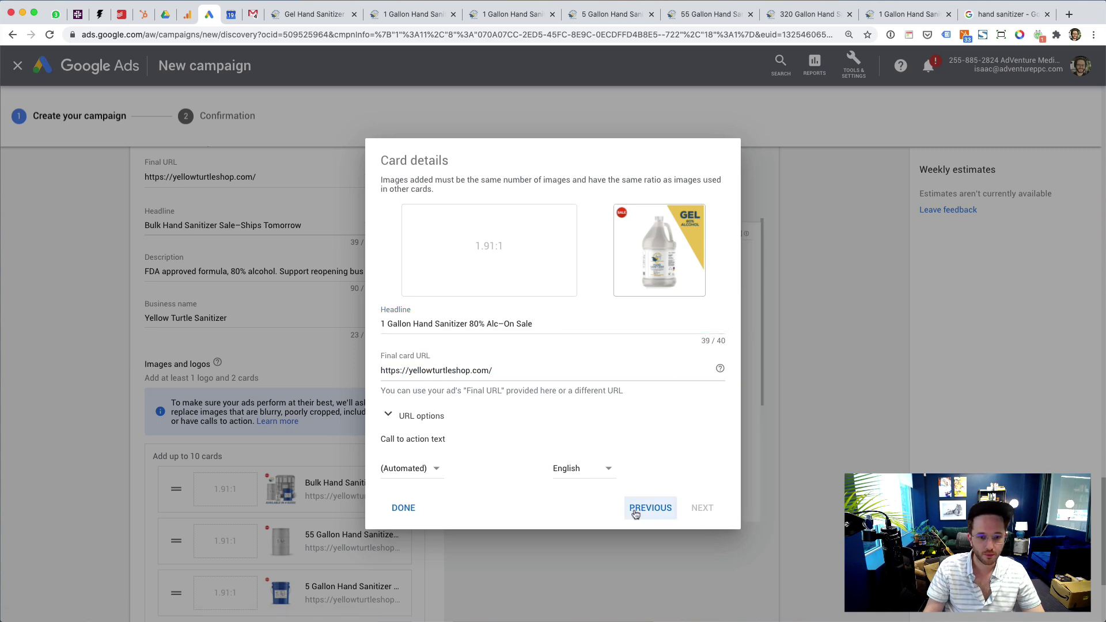
{"action": "left_click", "coordinate": [403, 508]}
Add the recently used "Wild Sale" banner as the 1.91:1 landscape image of the bulk sanitizer and 55 gallon cards.
{"action": "scroll", "coordinate": [432, 461], "scroll_direction": "down", "scroll_amount": 5}
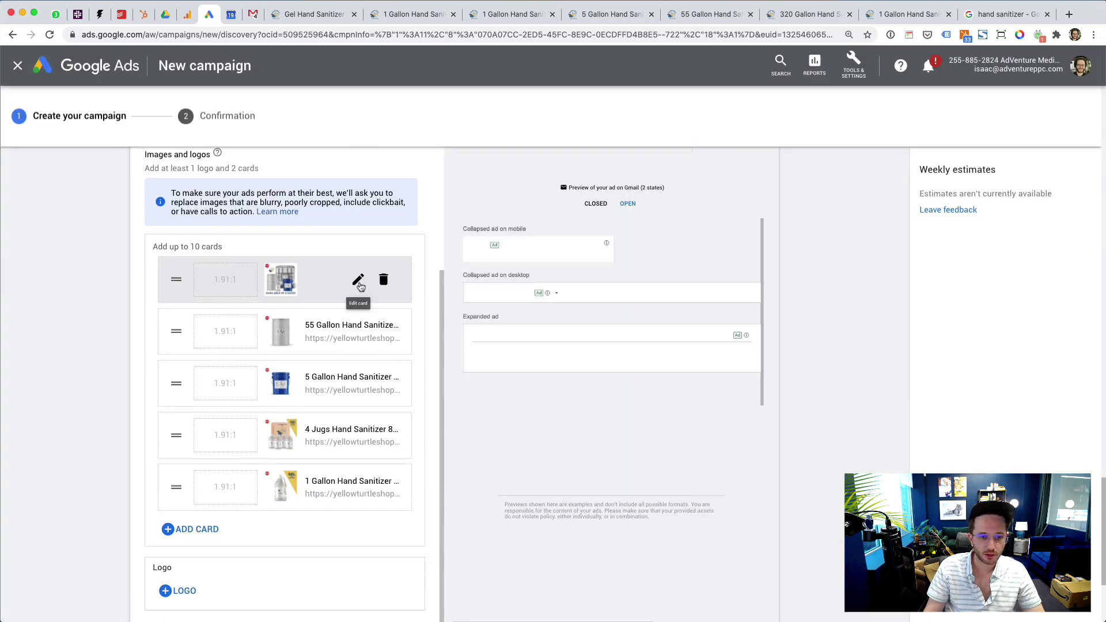
{"action": "left_click", "coordinate": [358, 281]}
{"action": "left_click", "coordinate": [654, 178]}
{"action": "left_click", "coordinate": [494, 449]}
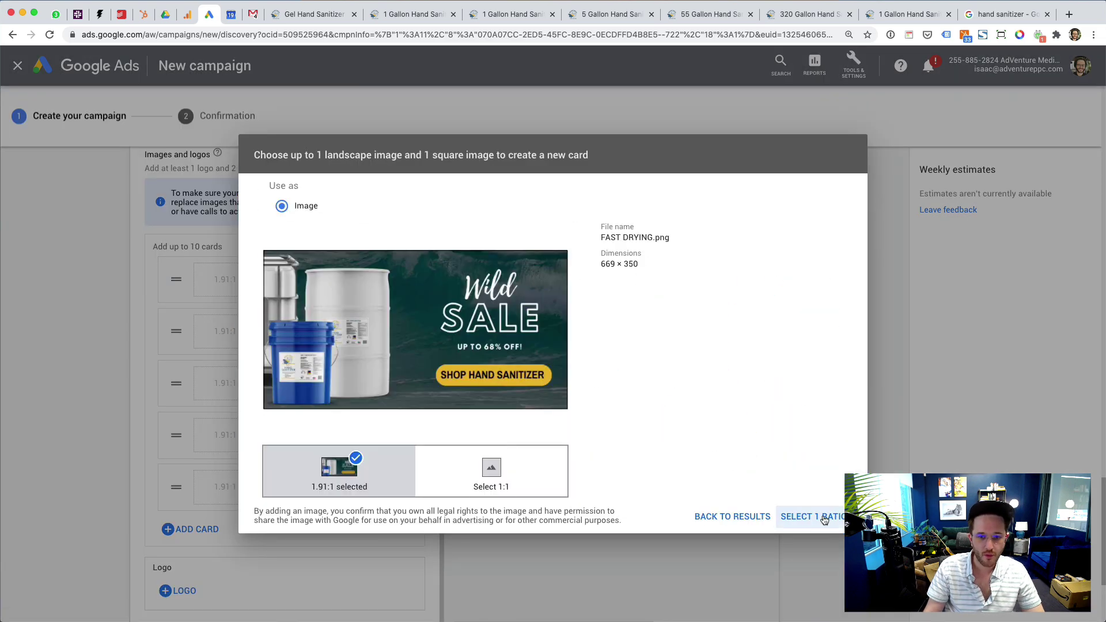
{"action": "left_click", "coordinate": [825, 517]}
{"action": "left_click", "coordinate": [703, 507]}
{"action": "left_click", "coordinate": [815, 516]}
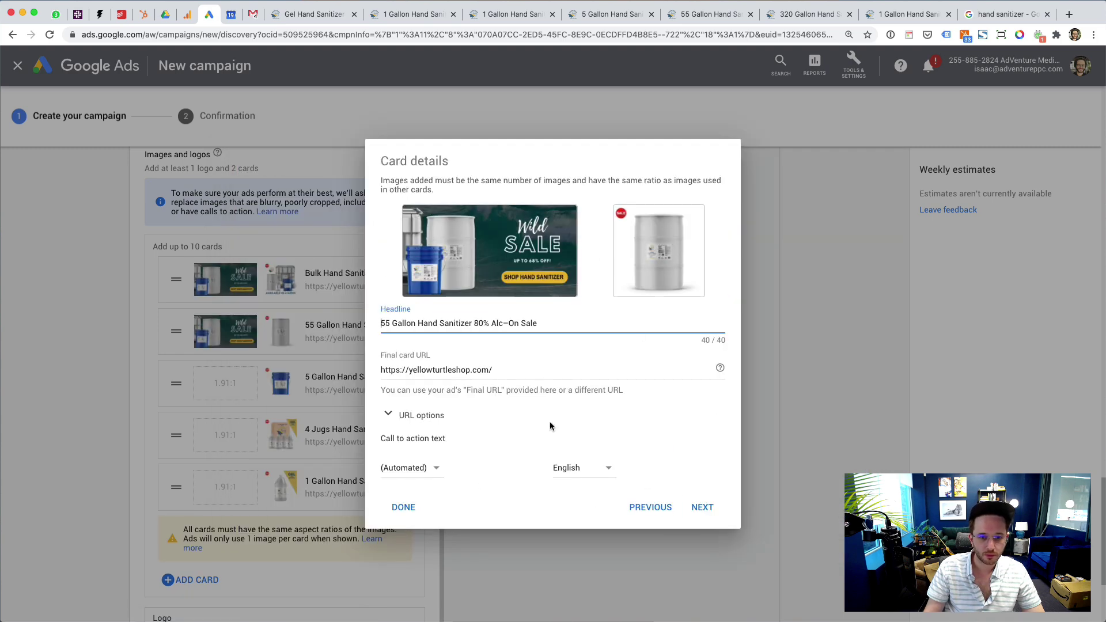
Add the same "Wild Sale" landscape banner to the 5 gallon, 4 jugs and 1 gallon cards.
{"action": "left_click", "coordinate": [702, 506]}
{"action": "left_click", "coordinate": [497, 426]}
{"action": "left_click", "coordinate": [831, 516]}
{"action": "left_click", "coordinate": [702, 507]}
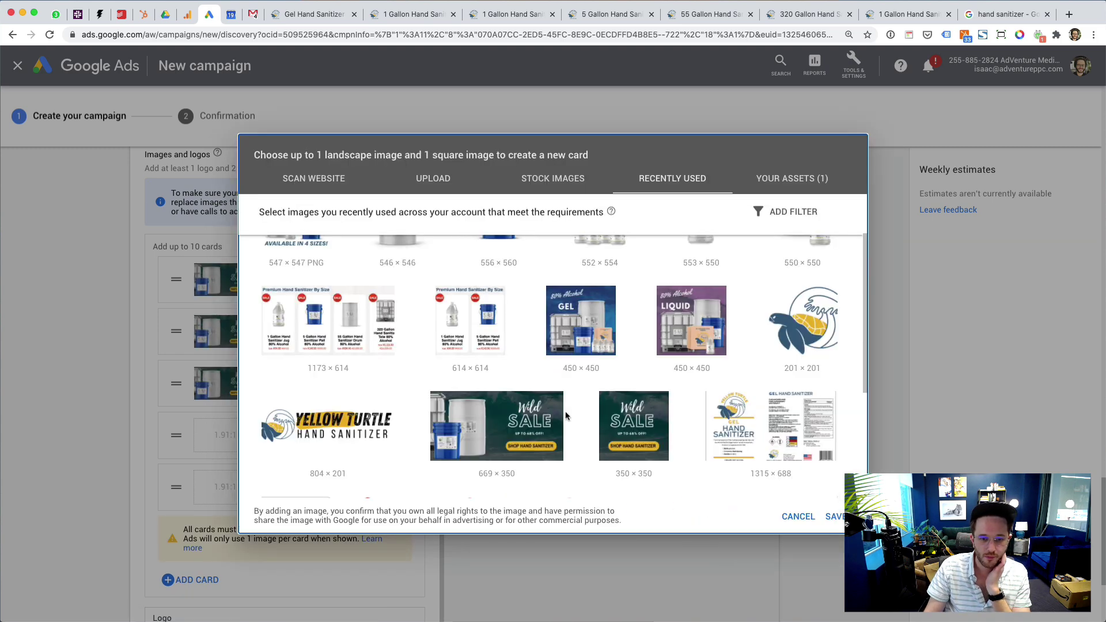
{"action": "left_click", "coordinate": [496, 426]}
{"action": "left_click", "coordinate": [830, 516]}
{"action": "left_click", "coordinate": [402, 506]}
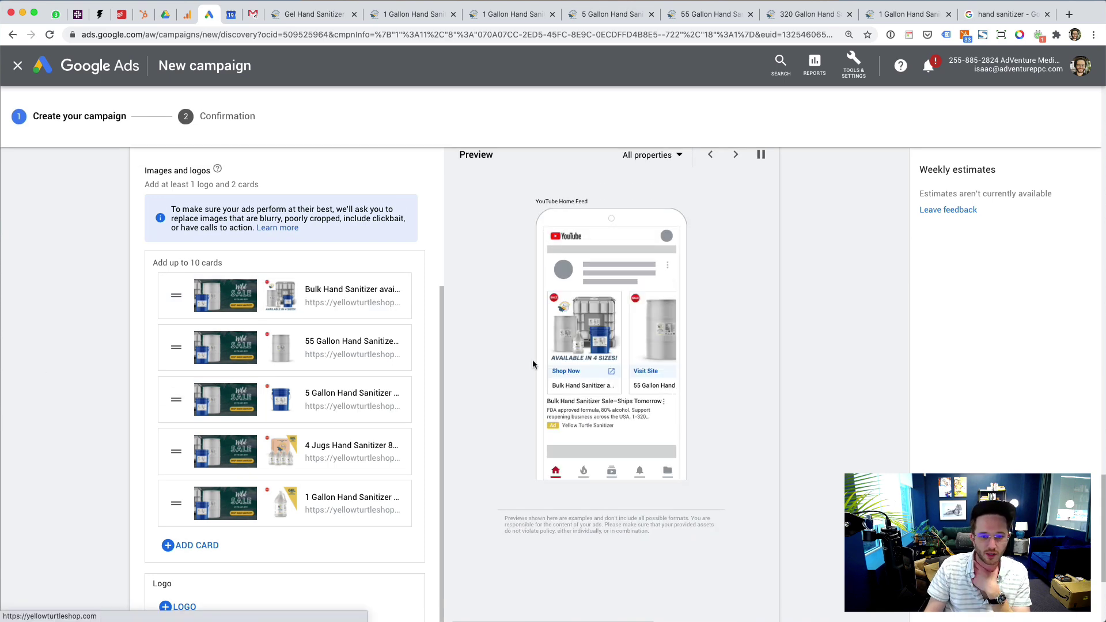
Start adding a logo to the ad by upload, and download the Yellow Turtle Hand Sanitizer logo design from Canva.
{"action": "mouse_move", "coordinate": [333, 353]}
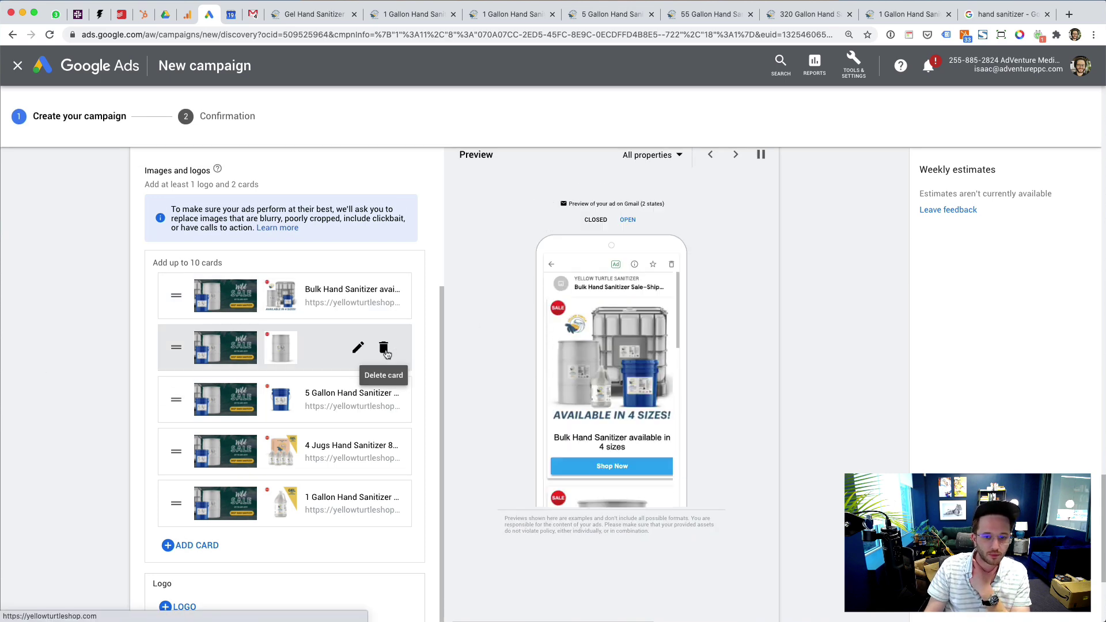
{"action": "scroll", "coordinate": [378, 426], "scroll_direction": "down", "scroll_amount": 2}
{"action": "left_click", "coordinate": [180, 514]}
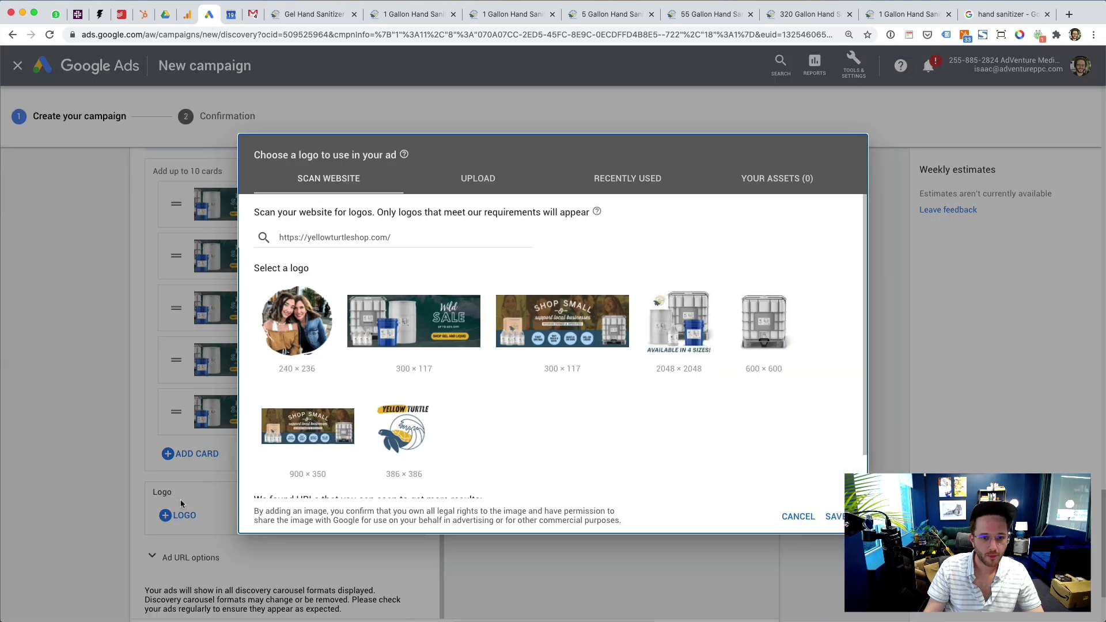
{"action": "left_click", "coordinate": [478, 178]}
{"action": "left_click", "coordinate": [553, 381]}
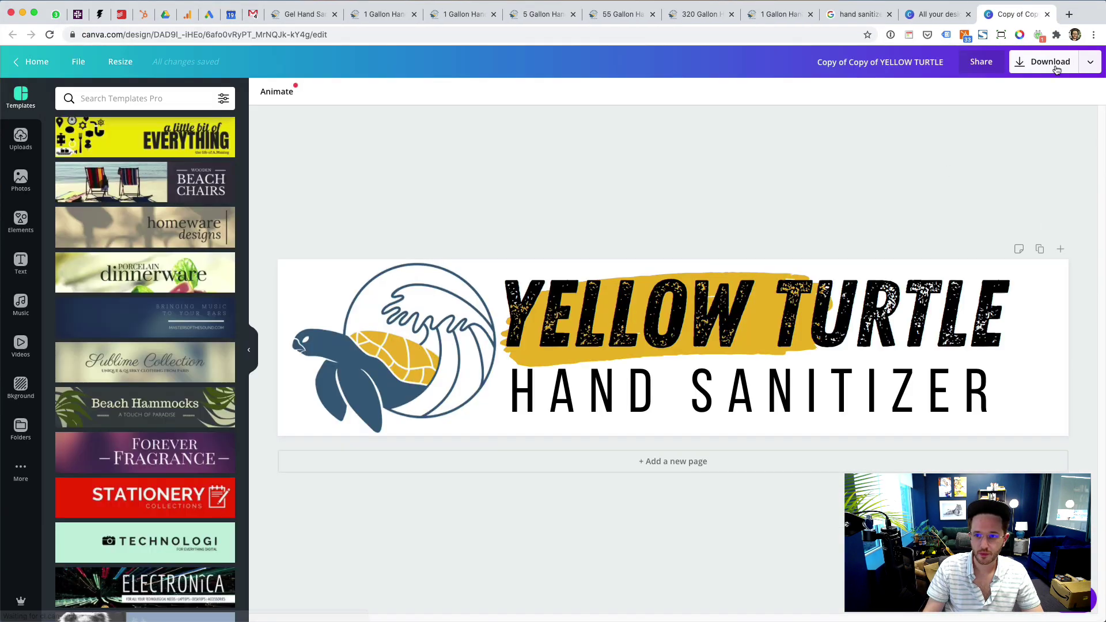
{"action": "left_click", "coordinate": [1055, 70]}
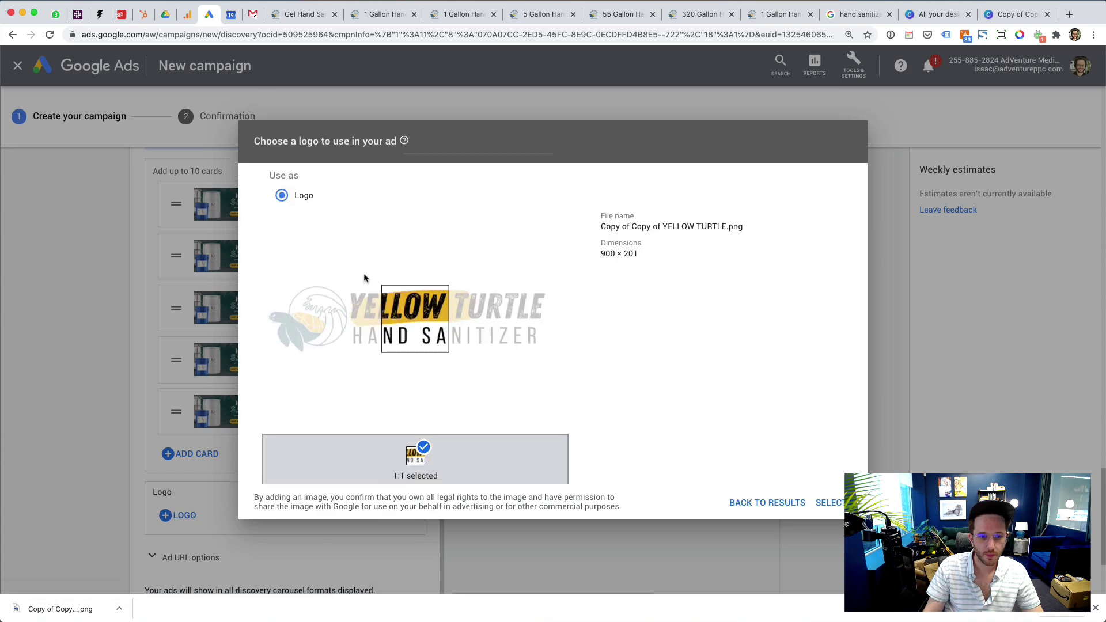
Crop the uploaded Yellow Turtle logo to its square turtle emblem and save it as the ad's logo.
{"action": "left_click_drag", "start_coordinate": [403, 317], "coordinate": [285, 317]}
{"action": "left_click", "coordinate": [830, 502]}
{"action": "left_click", "coordinate": [829, 508]}
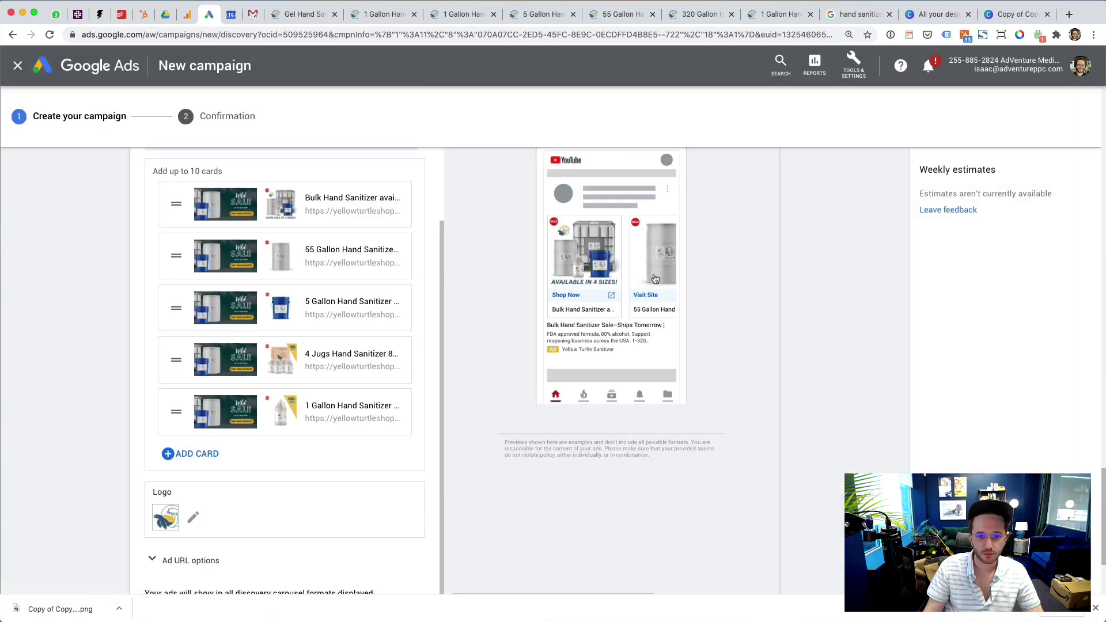
Check the carousel ad's Gmail preview, then create the Discovery campaign and continue to its page.
{"action": "scroll", "coordinate": [654, 279], "scroll_direction": "down", "scroll_amount": 3}
{"action": "scroll", "coordinate": [281, 383], "scroll_direction": "up", "scroll_amount": 10}
{"action": "scroll", "coordinate": [685, 409], "scroll_direction": "down", "scroll_amount": 4}
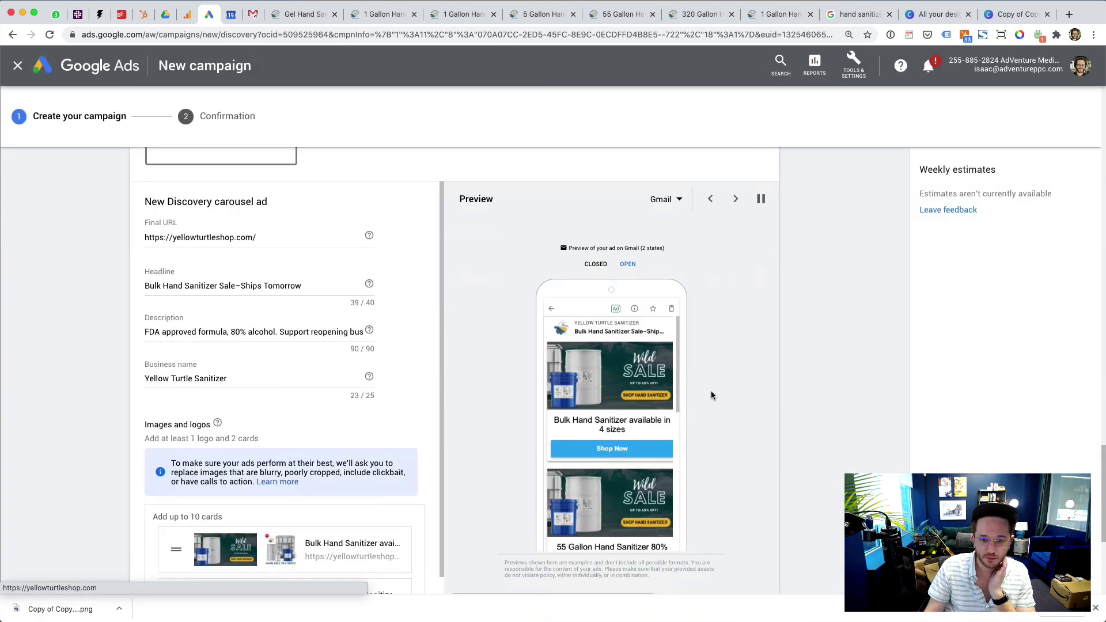
{"action": "left_click", "coordinate": [736, 191]}
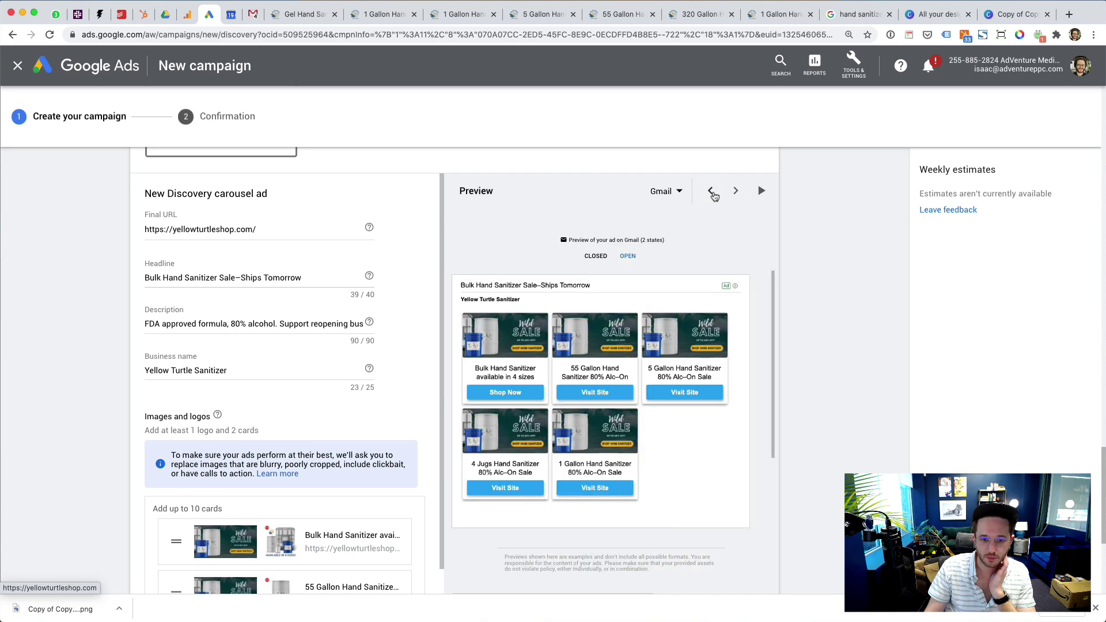
{"action": "scroll", "coordinate": [396, 386], "scroll_direction": "down", "scroll_amount": 1}
{"action": "scroll", "coordinate": [396, 387], "scroll_direction": "down", "scroll_amount": 15}
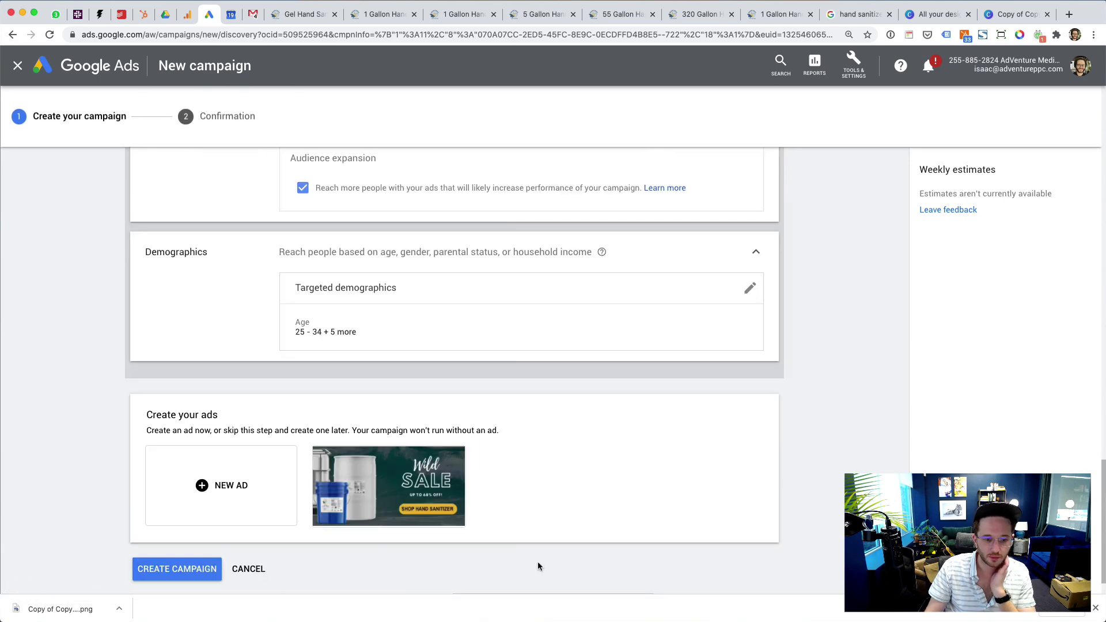
{"action": "left_click", "coordinate": [177, 568]}
{"action": "scroll", "coordinate": [568, 435], "scroll_direction": "down", "scroll_amount": 3}
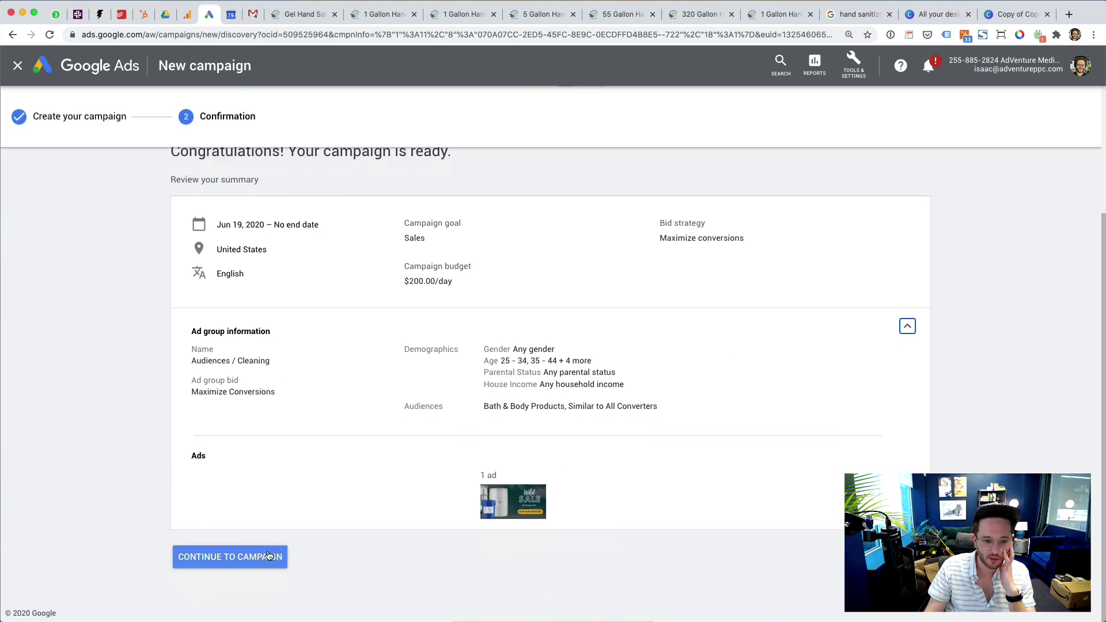
{"action": "left_click", "coordinate": [230, 556]}
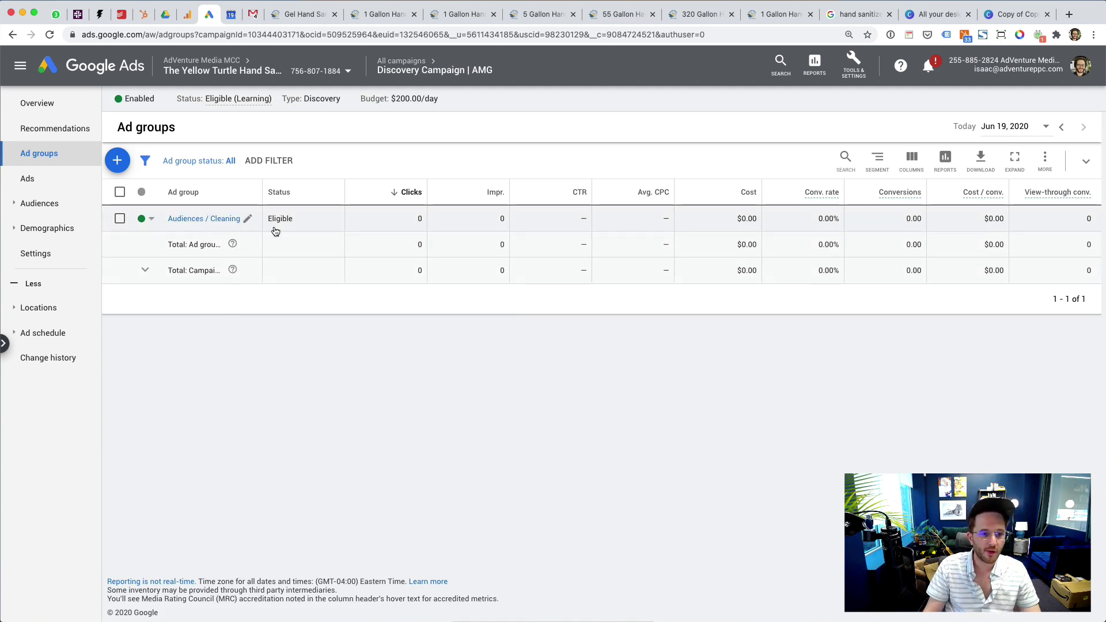
Rename the campaign's ad group as "Similar + In Market".
{"action": "left_click", "coordinate": [248, 221]}
{"action": "triple_click", "coordinate": [191, 232]}
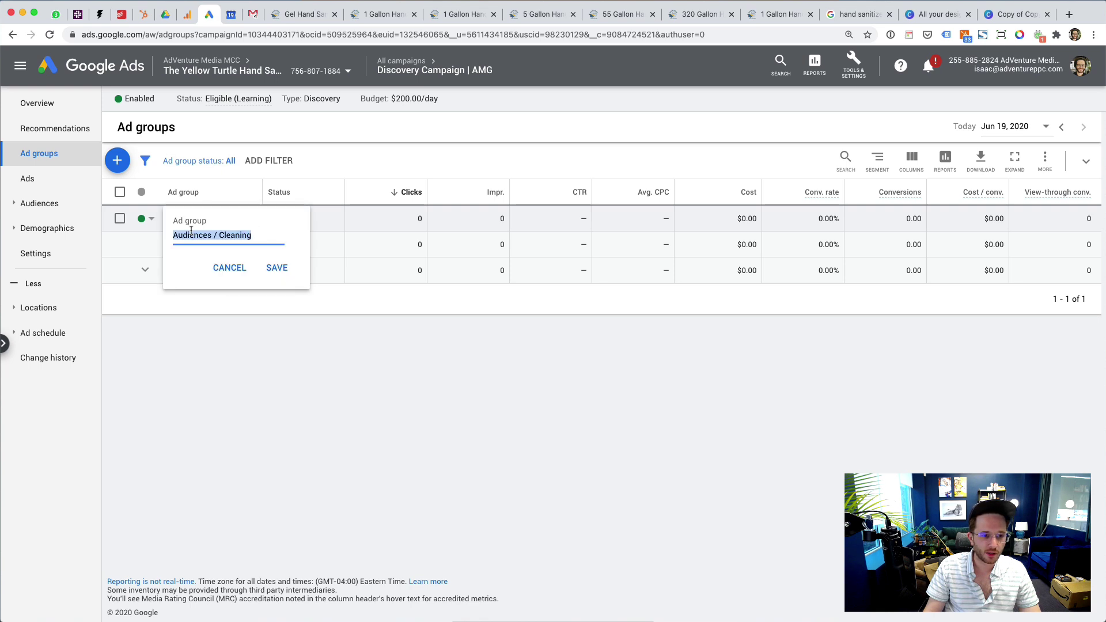
{"action": "type", "text": "Similar"}
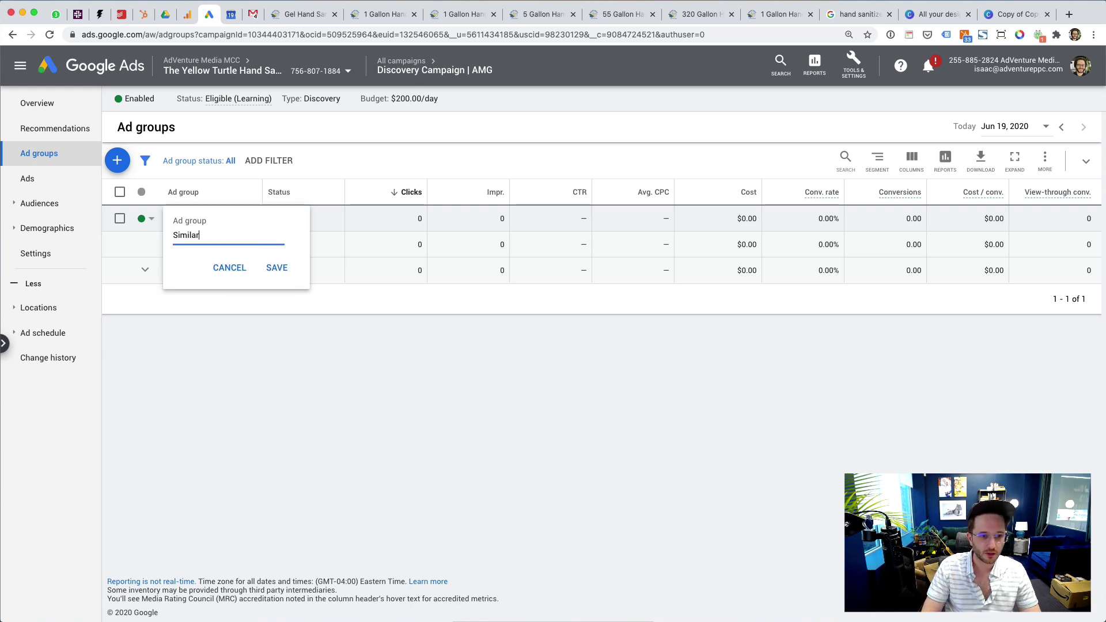
{"action": "type", "text": " + I"}
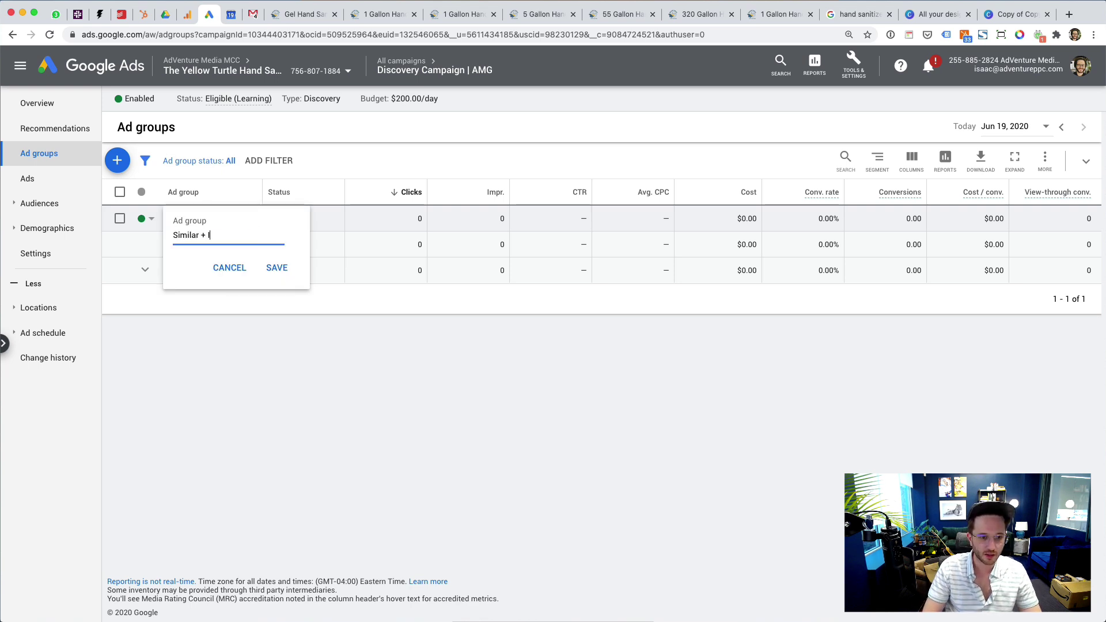
{"action": "type", "text": "n Market"}
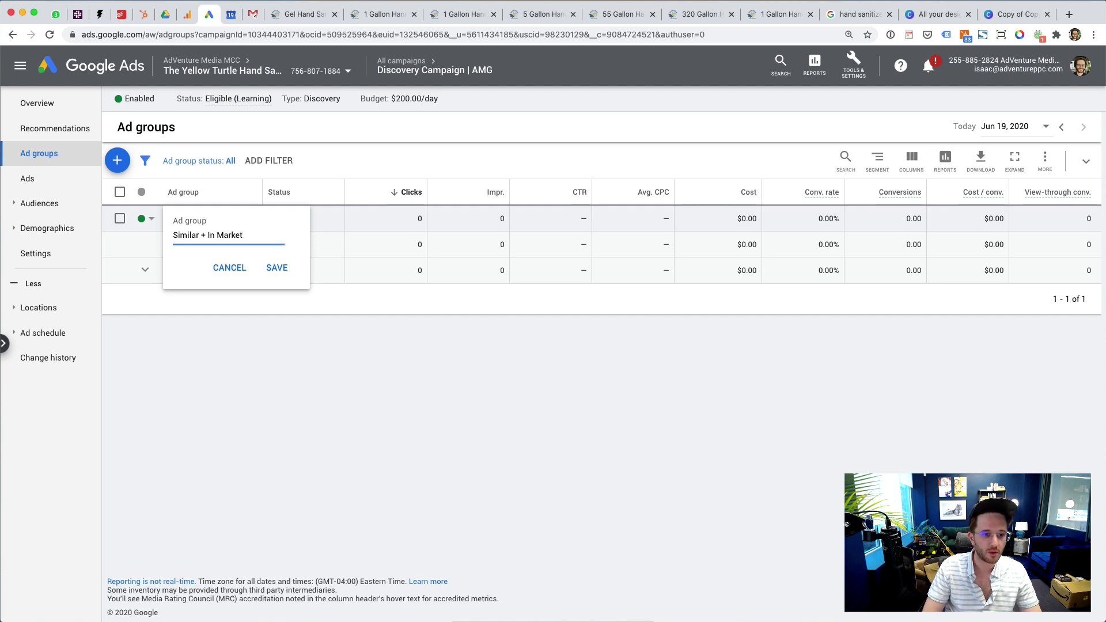
{"action": "key", "text": "Return"}
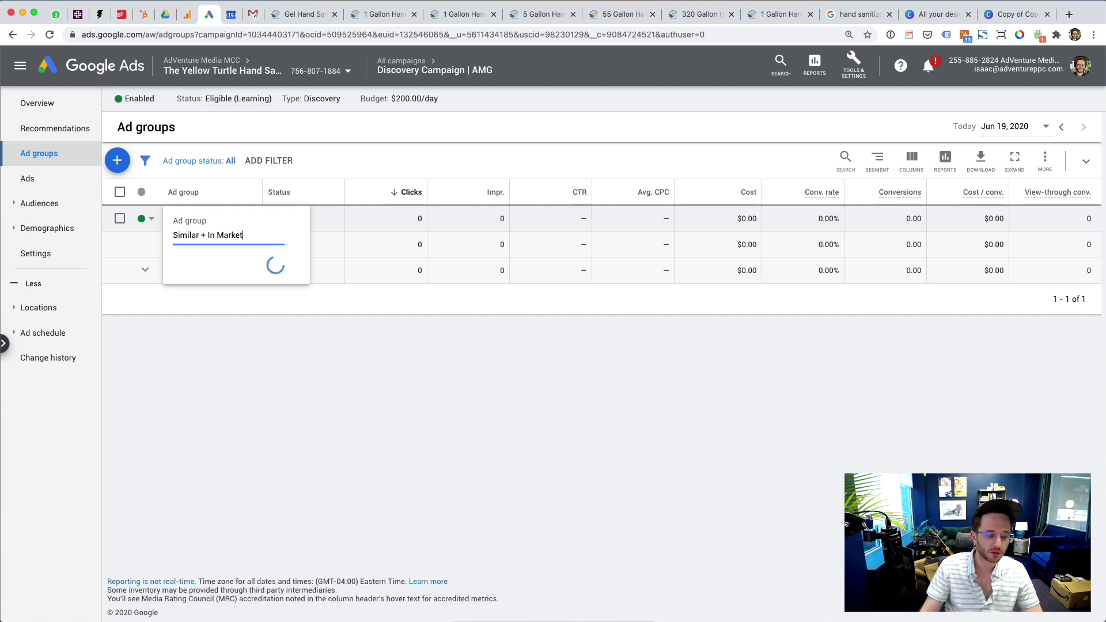
Open the "Similar + In Market" ad group and review its audiences, exclusions, carousel ad and overview.
{"action": "left_click", "coordinate": [208, 218]}
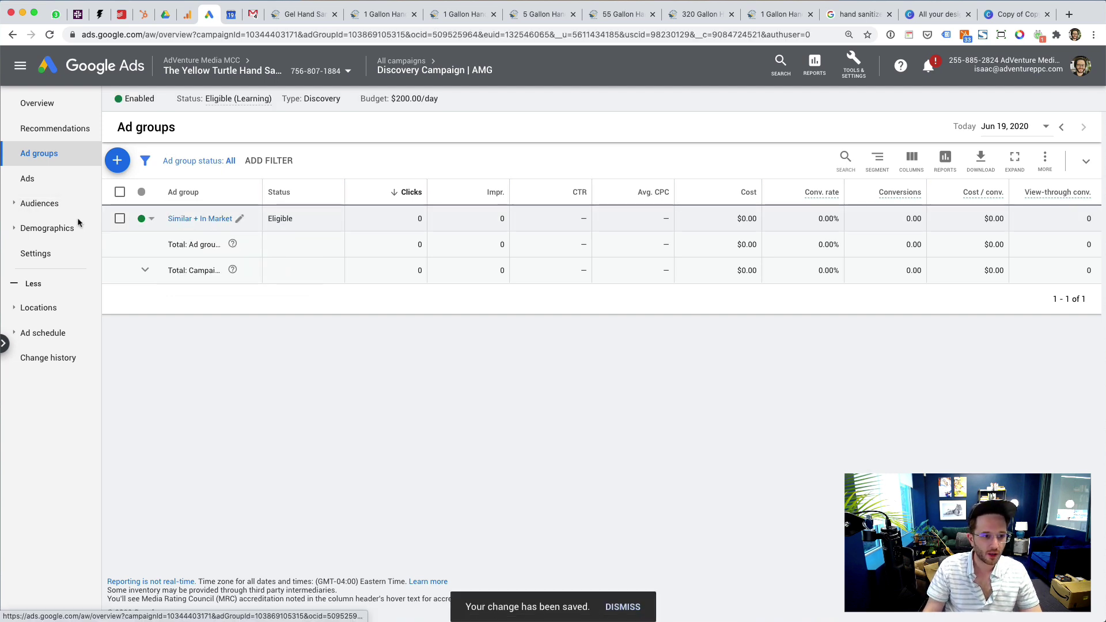
{"action": "left_click", "coordinate": [63, 182]}
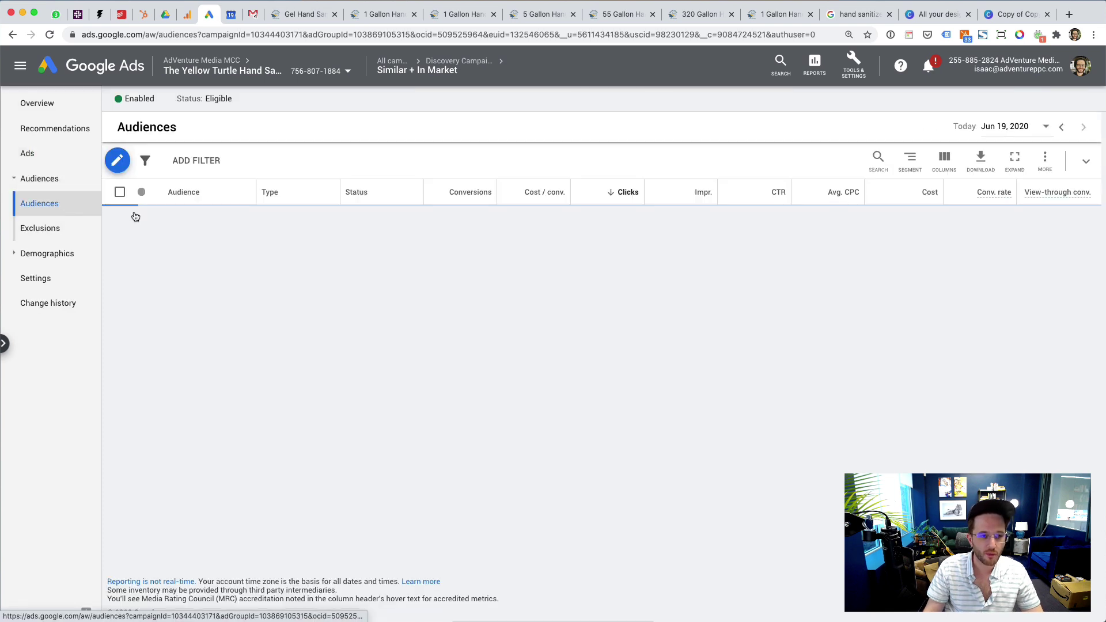
{"action": "left_click", "coordinate": [200, 248]}
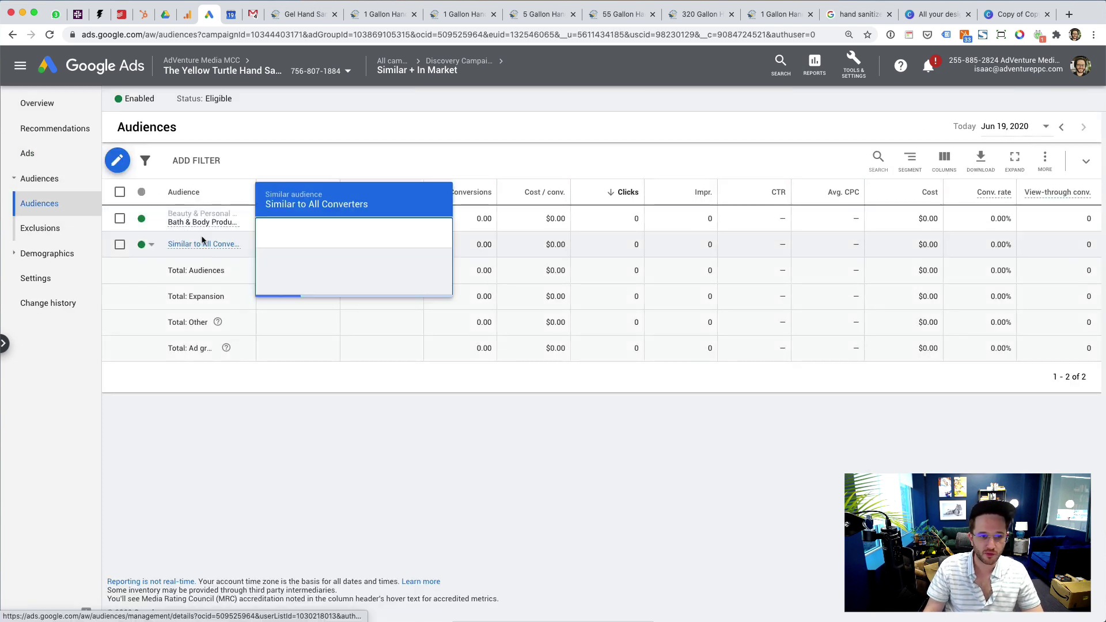
{"action": "left_click", "coordinate": [83, 230]}
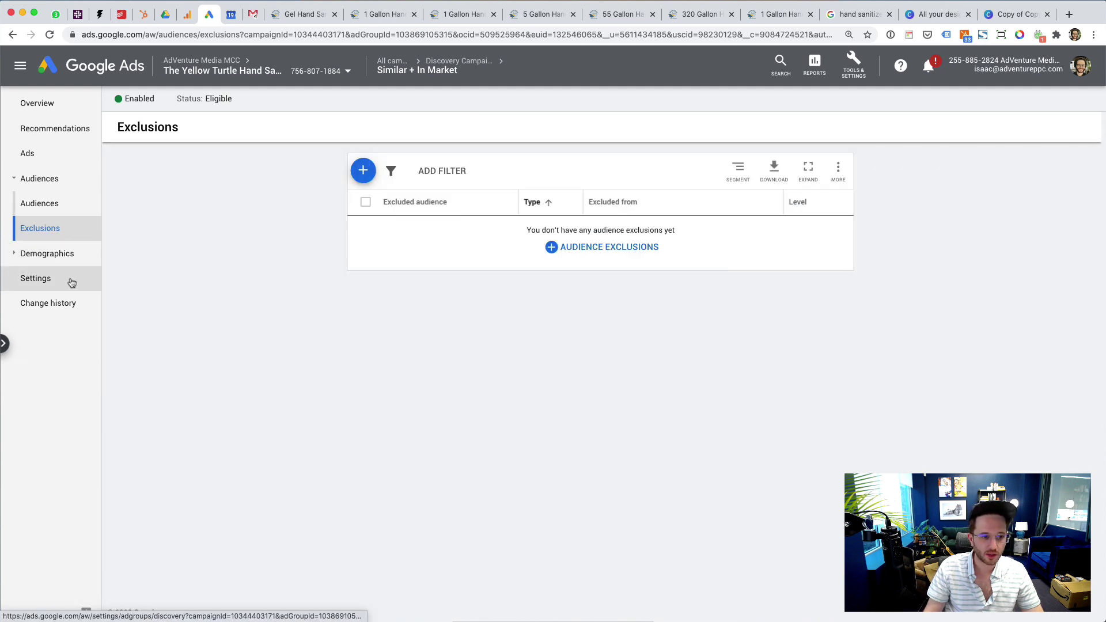
{"action": "left_click", "coordinate": [51, 277]}
{"action": "left_click", "coordinate": [53, 161]}
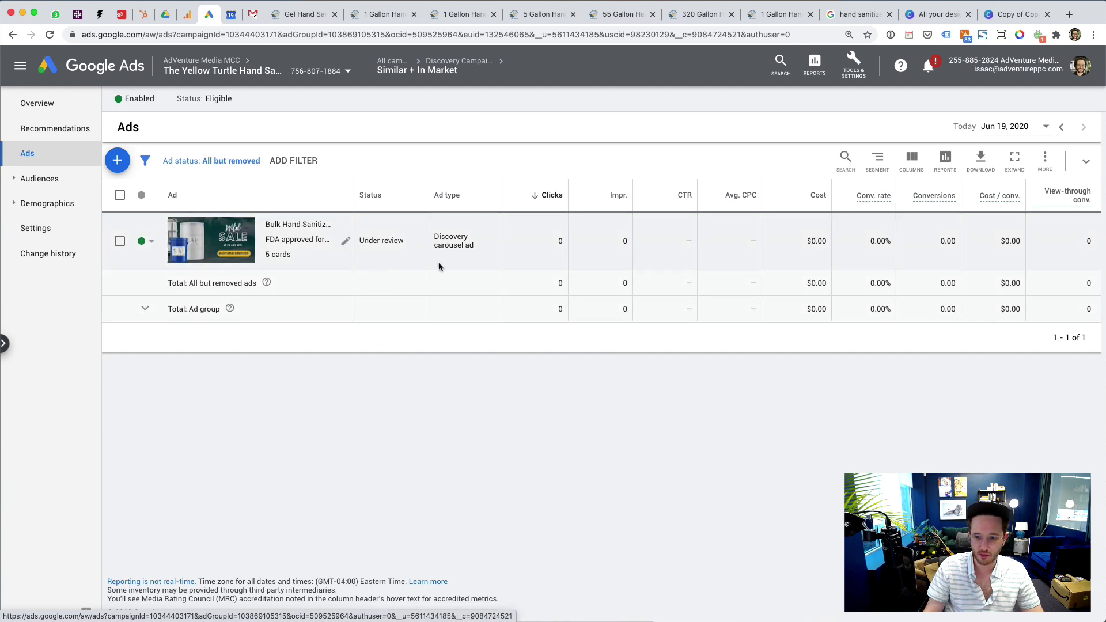
{"action": "left_click", "coordinate": [75, 114]}
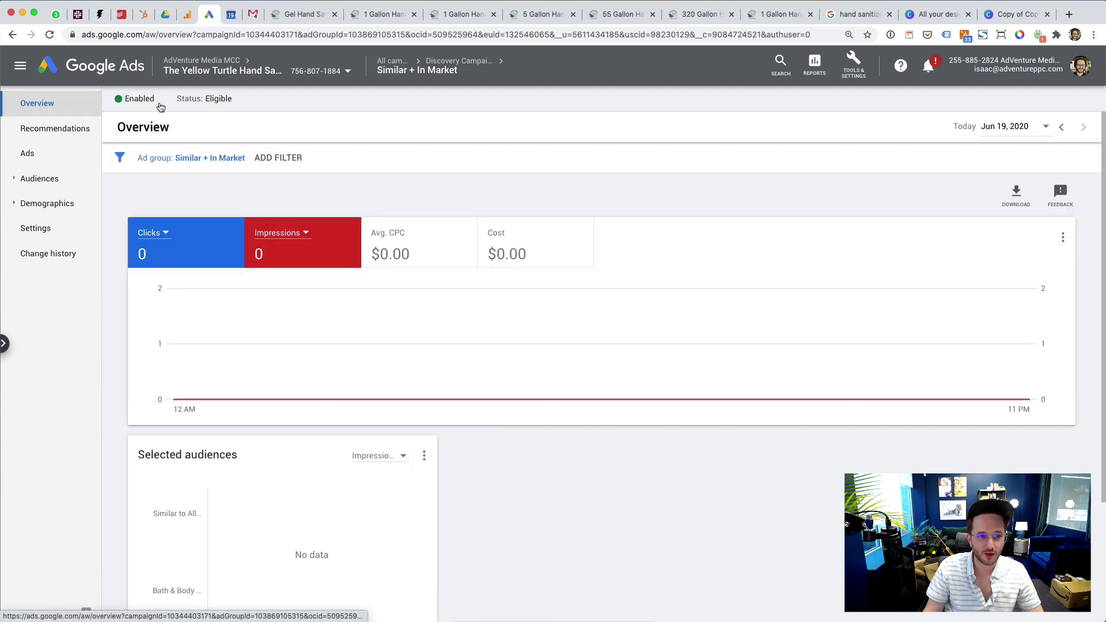
Go back up through the Discovery campaign to the account's list of all campaigns.
{"action": "left_click", "coordinate": [436, 66]}
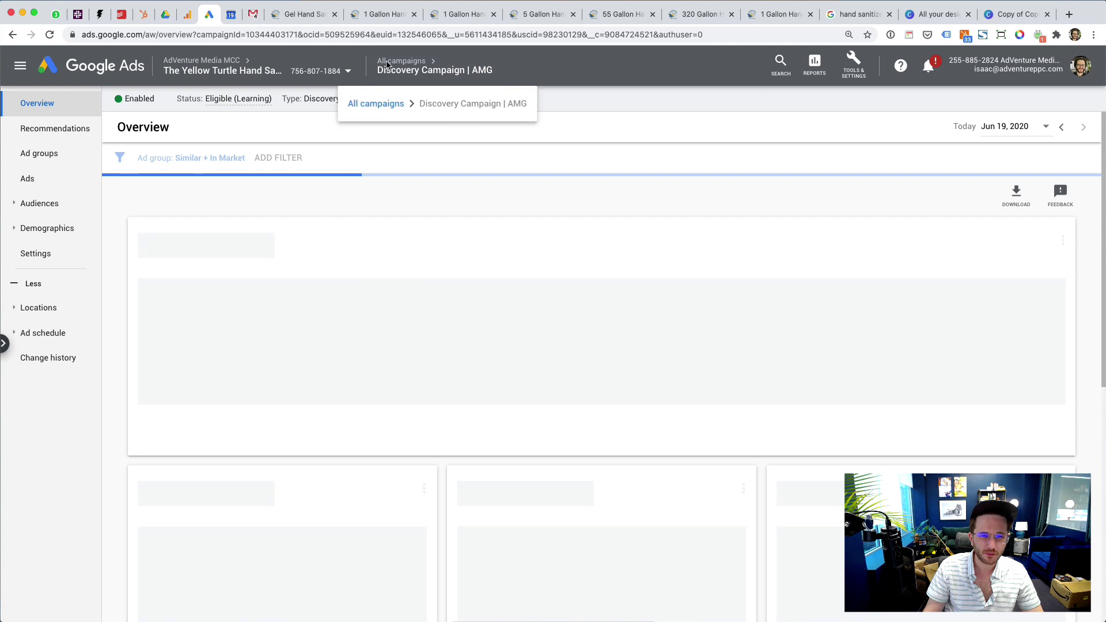
{"action": "left_click", "coordinate": [394, 63]}
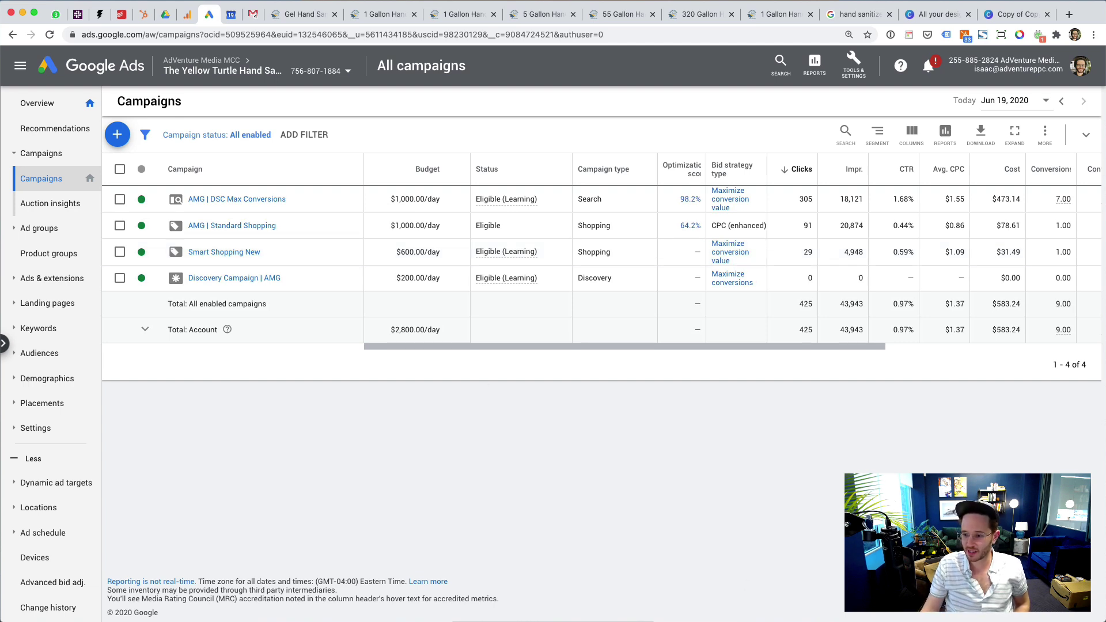
{"action": "key", "text": "super+Tab"}
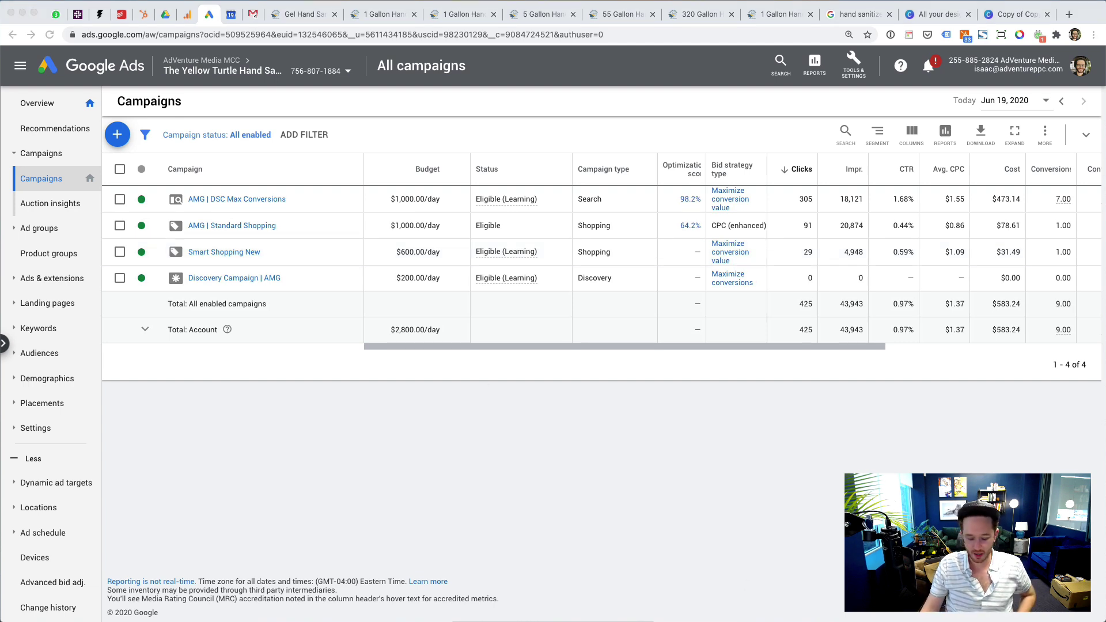